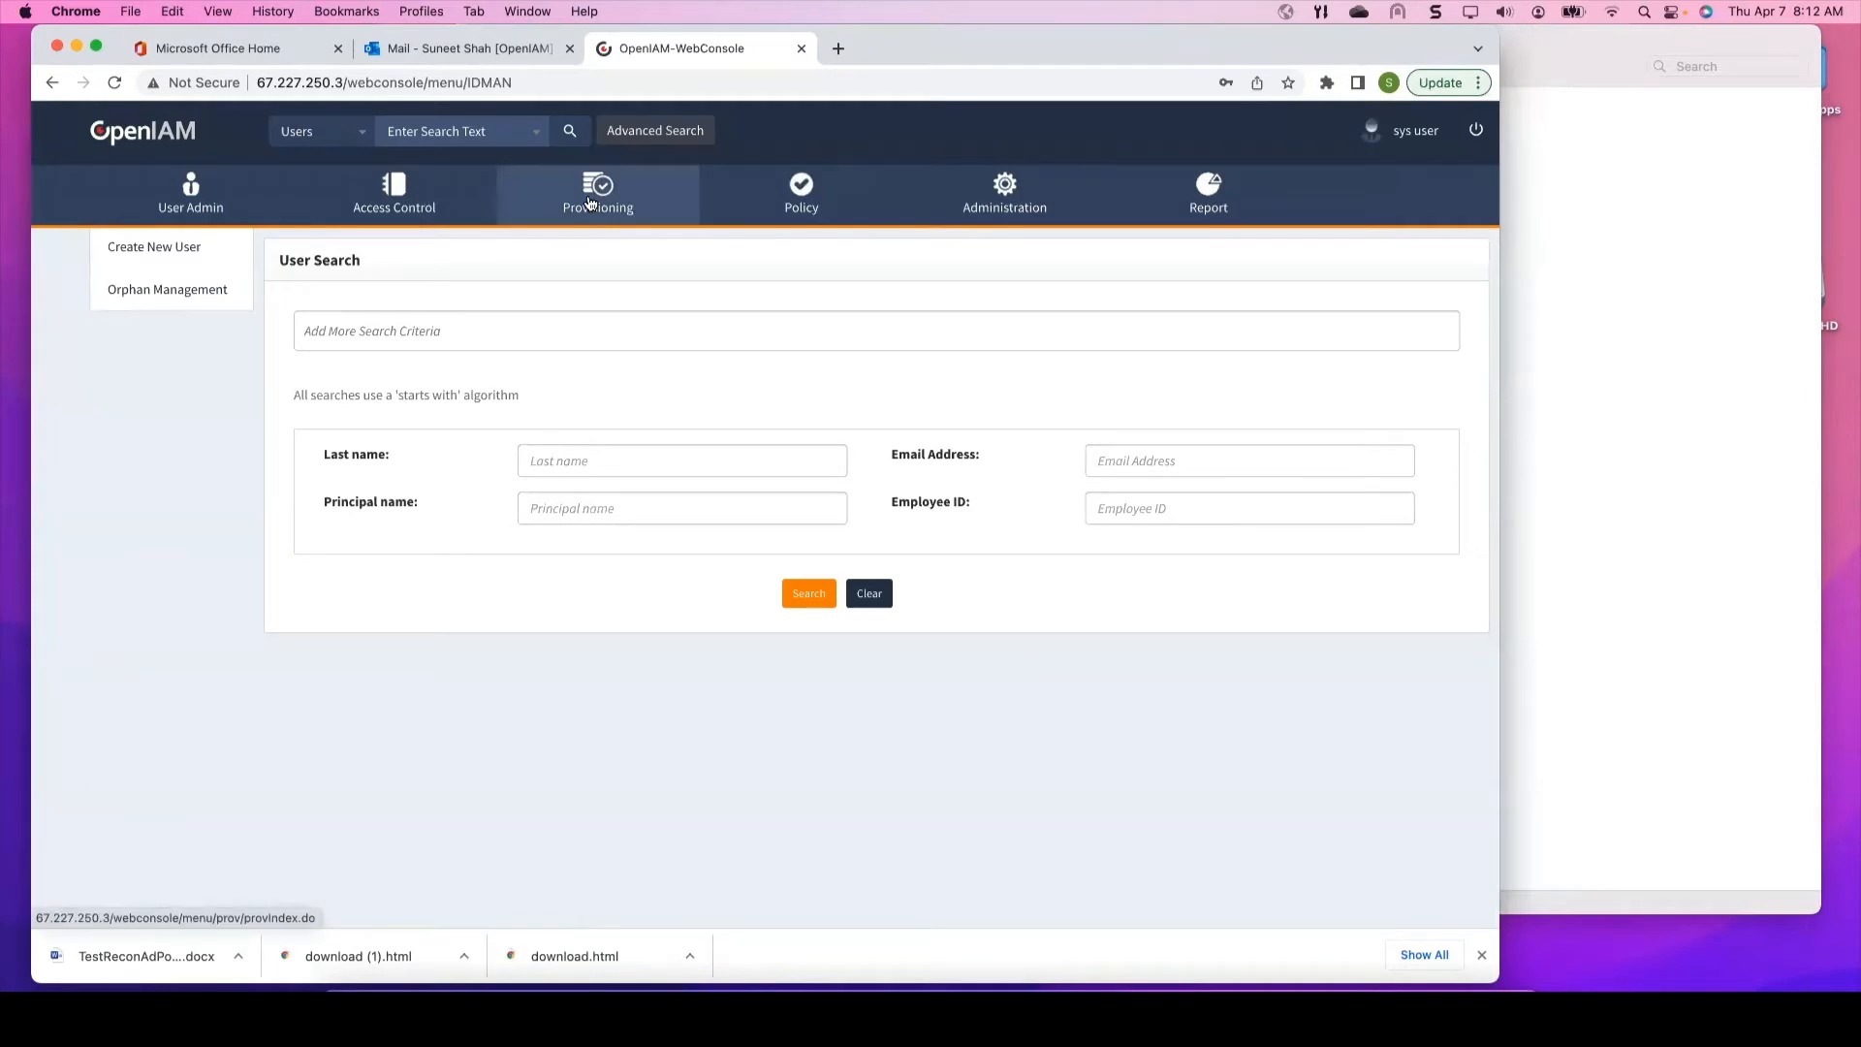
# Step: From the managed systems dashboard, edit AD Powershell Managed System and show its Reconciliation list
pyautogui.moveTo(589, 202)
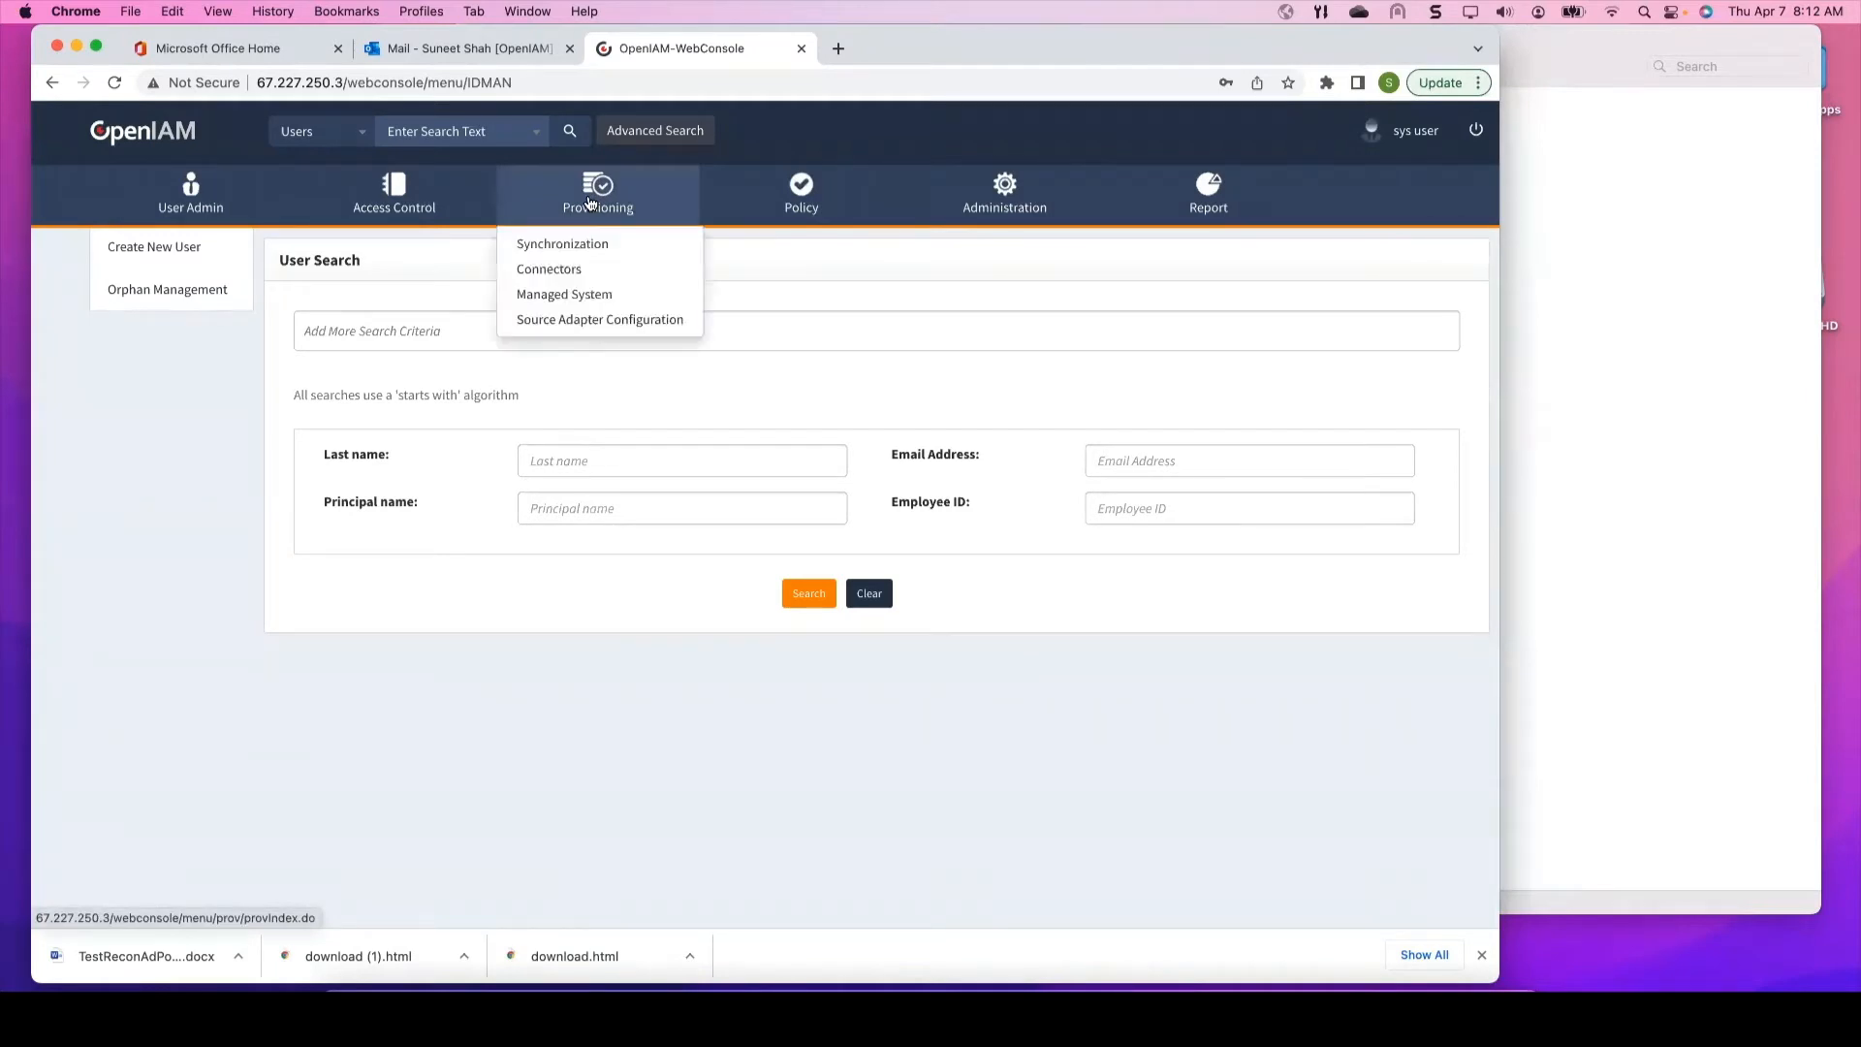
pyautogui.click(569, 295)
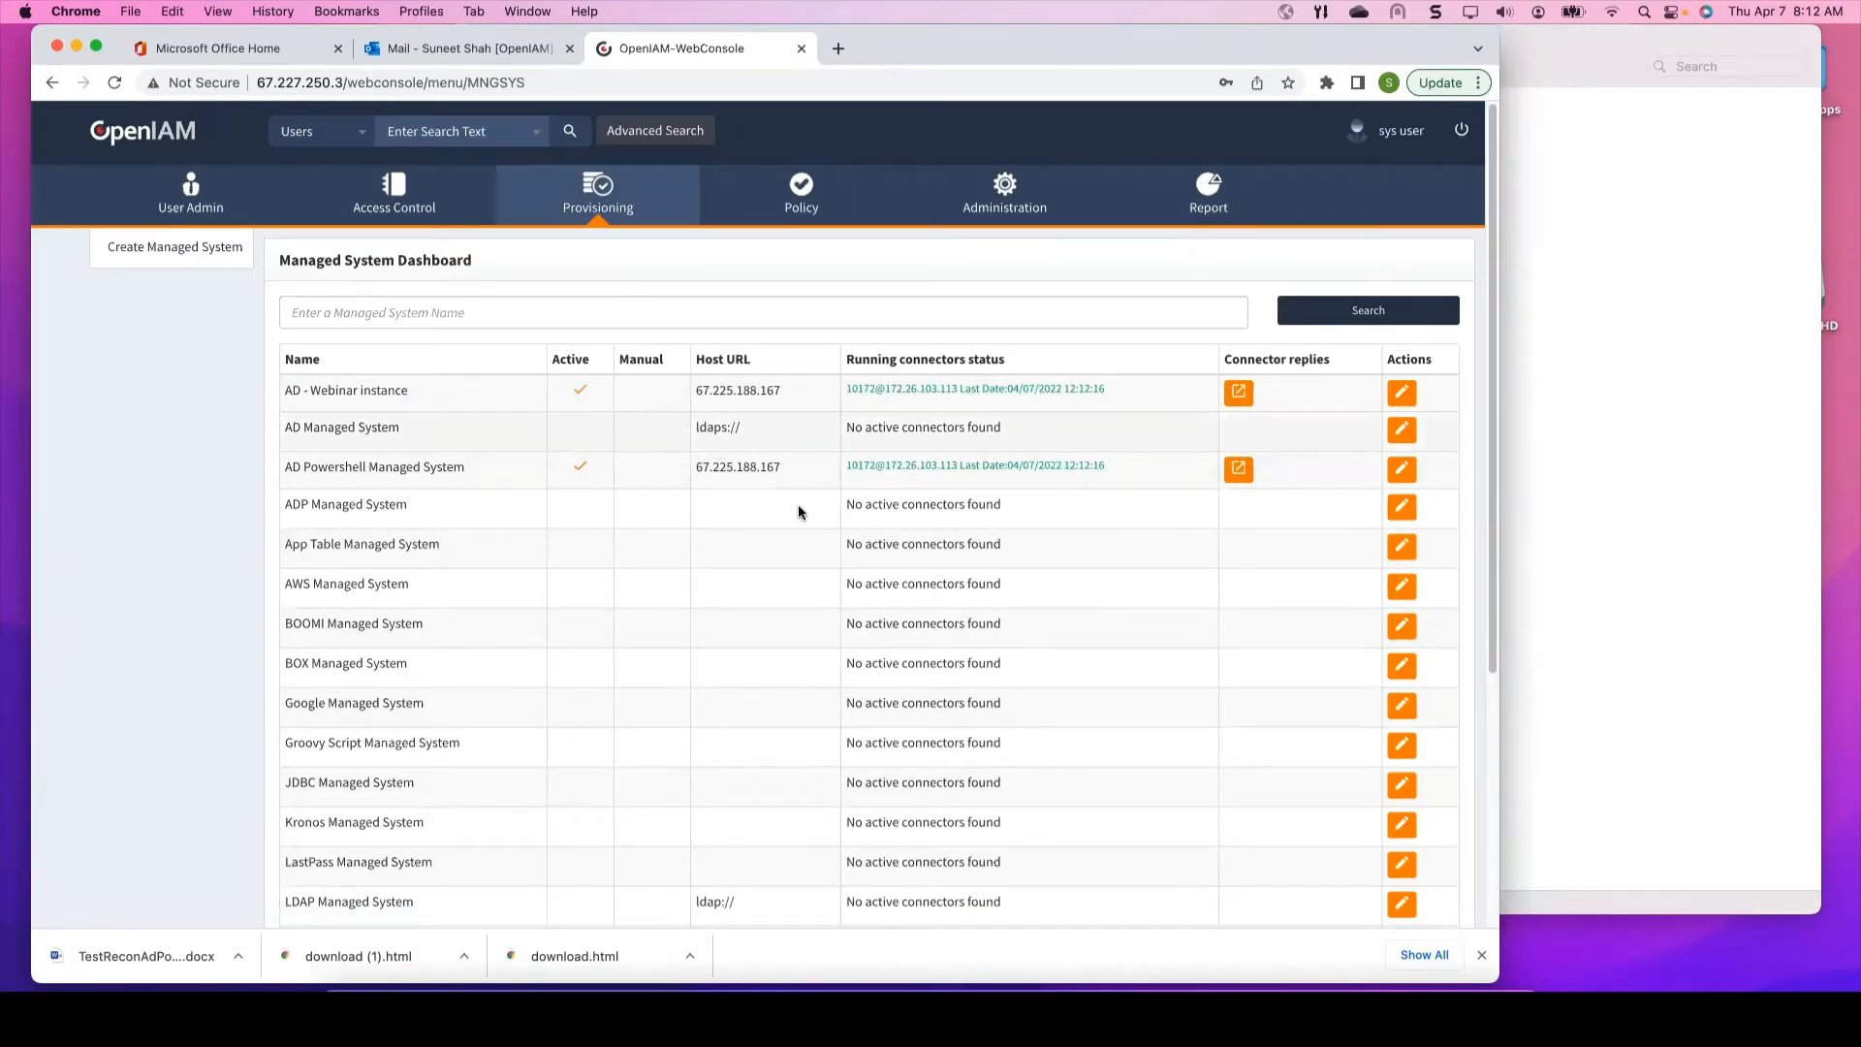
pyautogui.click(1401, 470)
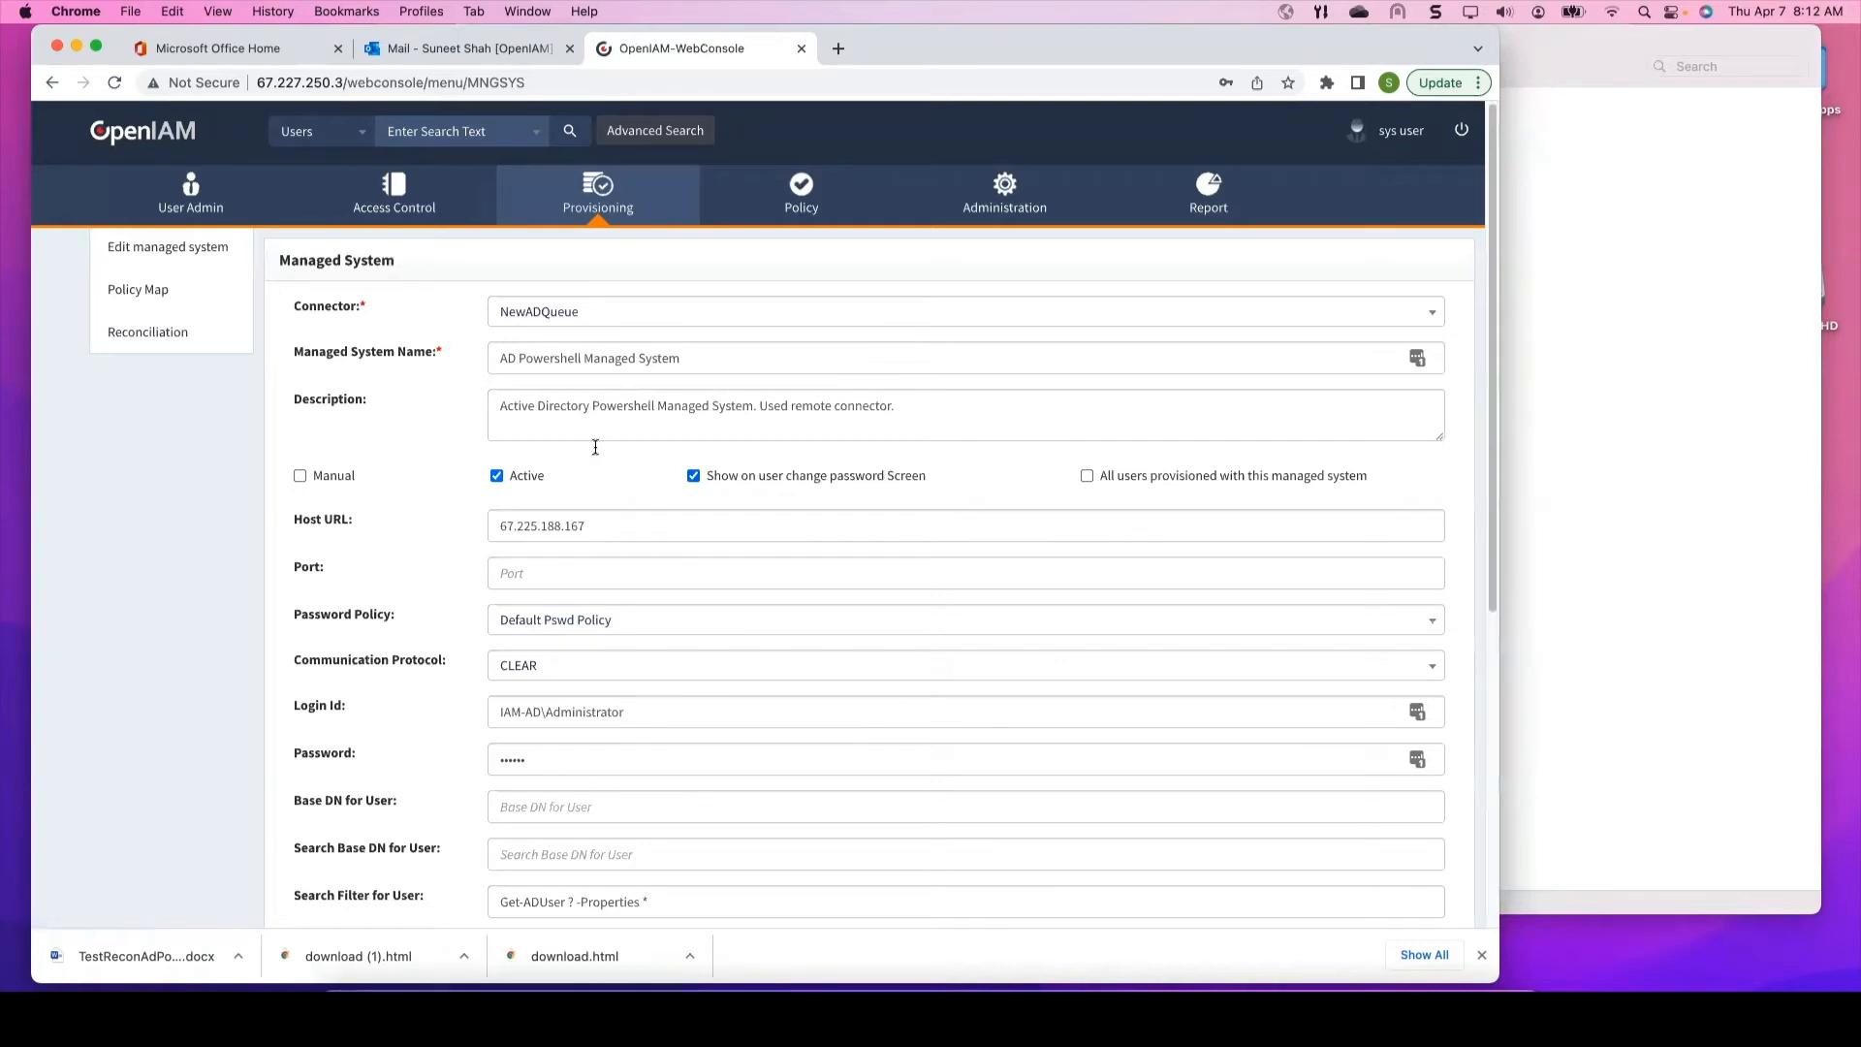
pyautogui.click(147, 336)
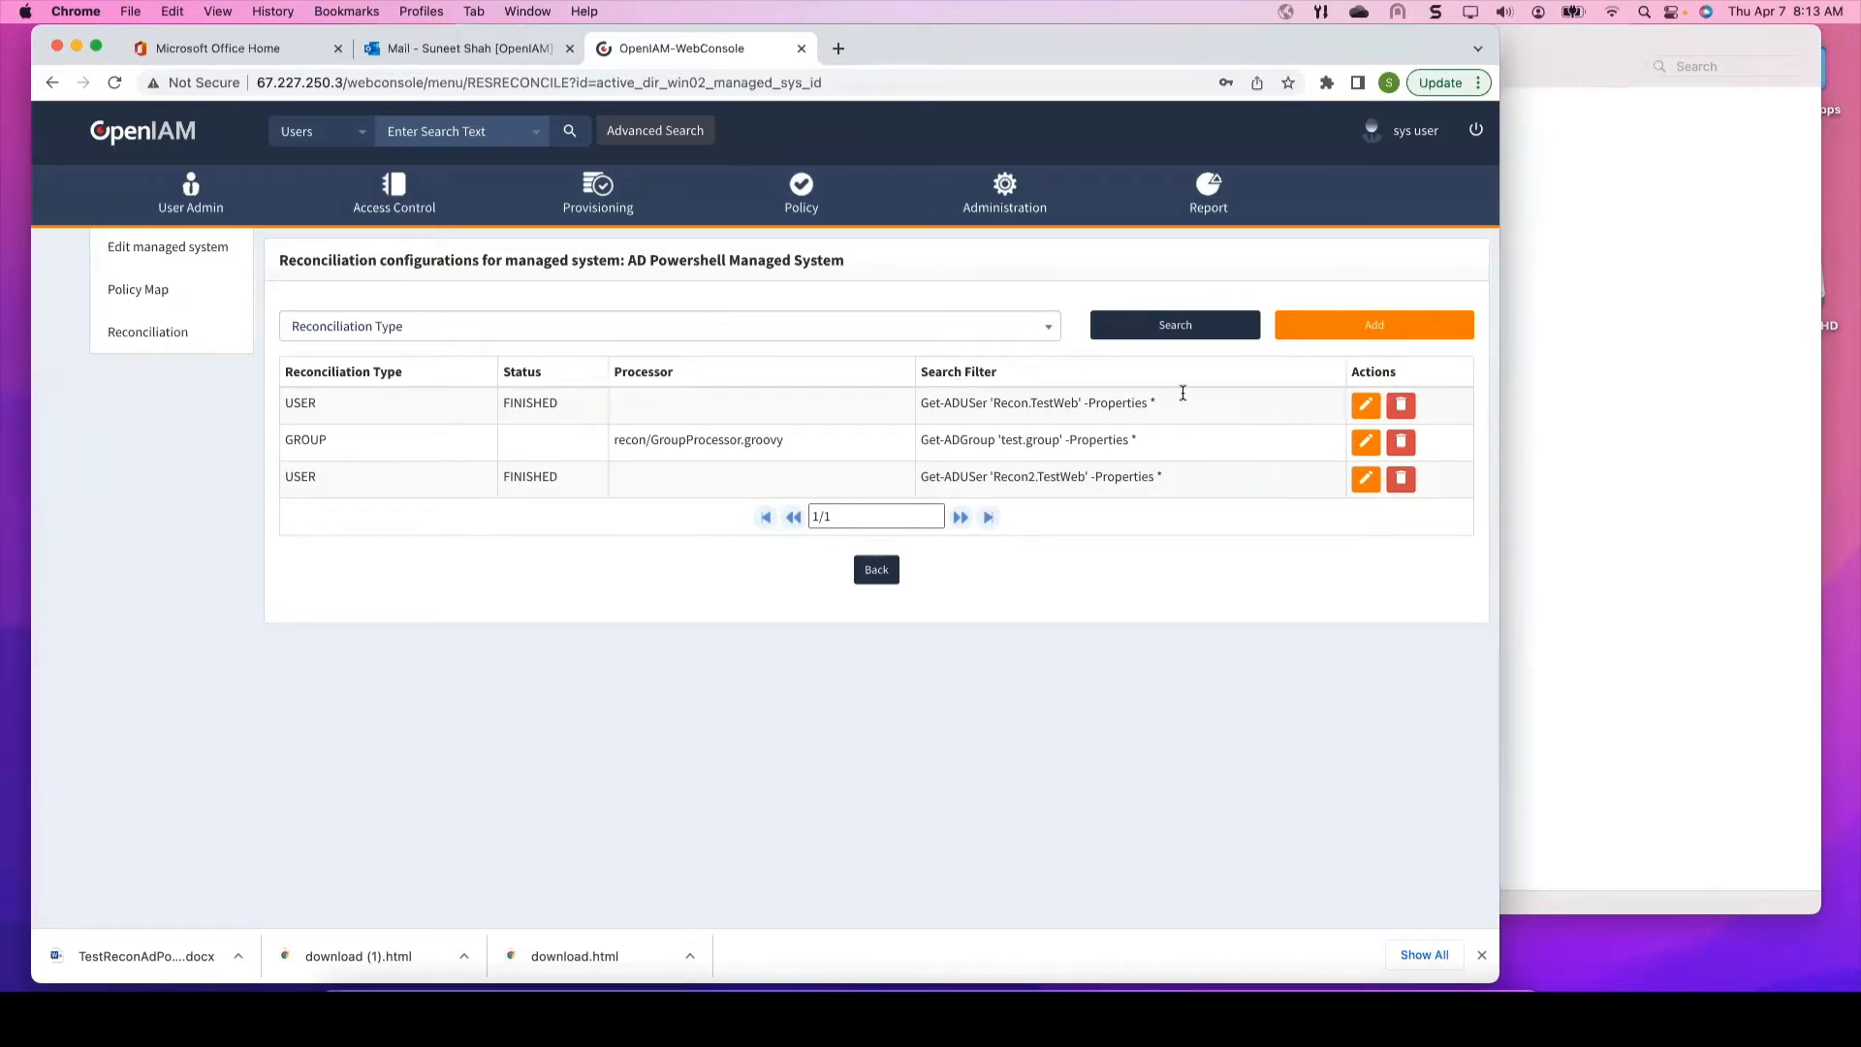
# Step: Edit the first USER reconciliation (Recon.TestWeb filter), checking Frequency options without choosing one
pyautogui.click(1364, 413)
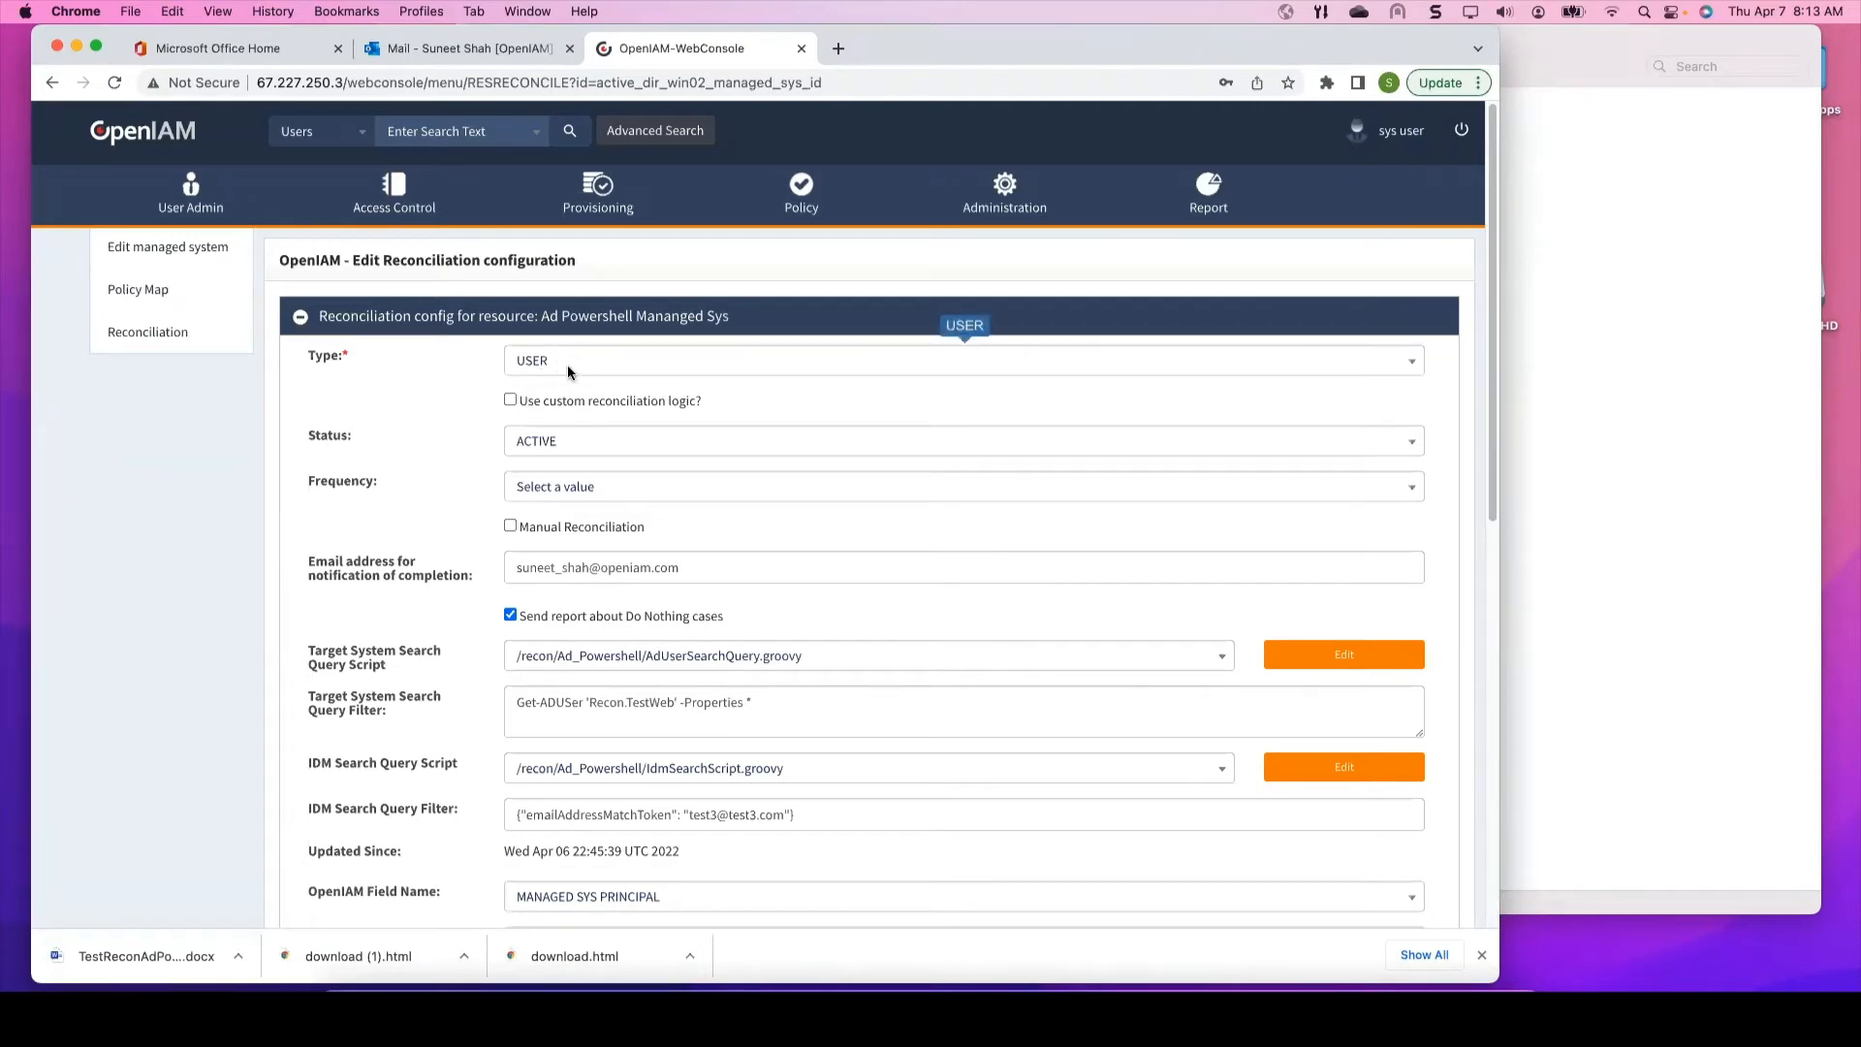
pyautogui.click(547, 493)
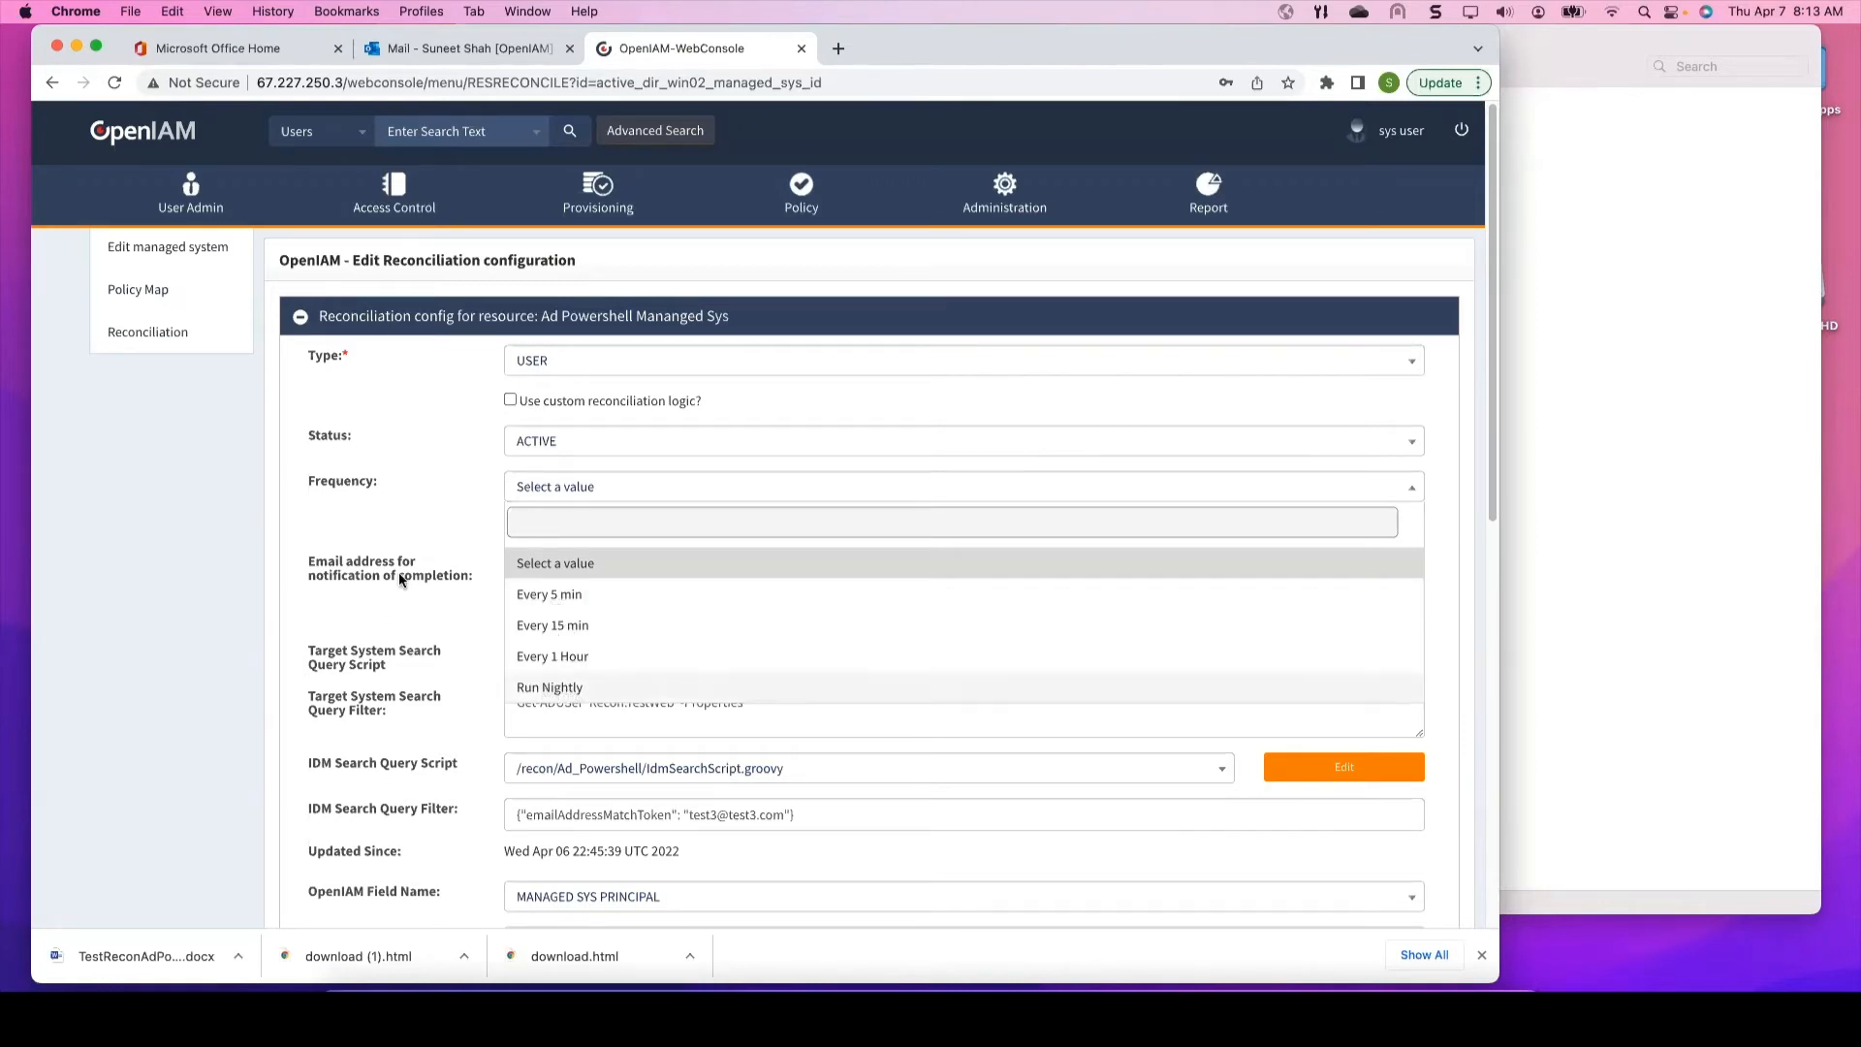
pyautogui.click(426, 512)
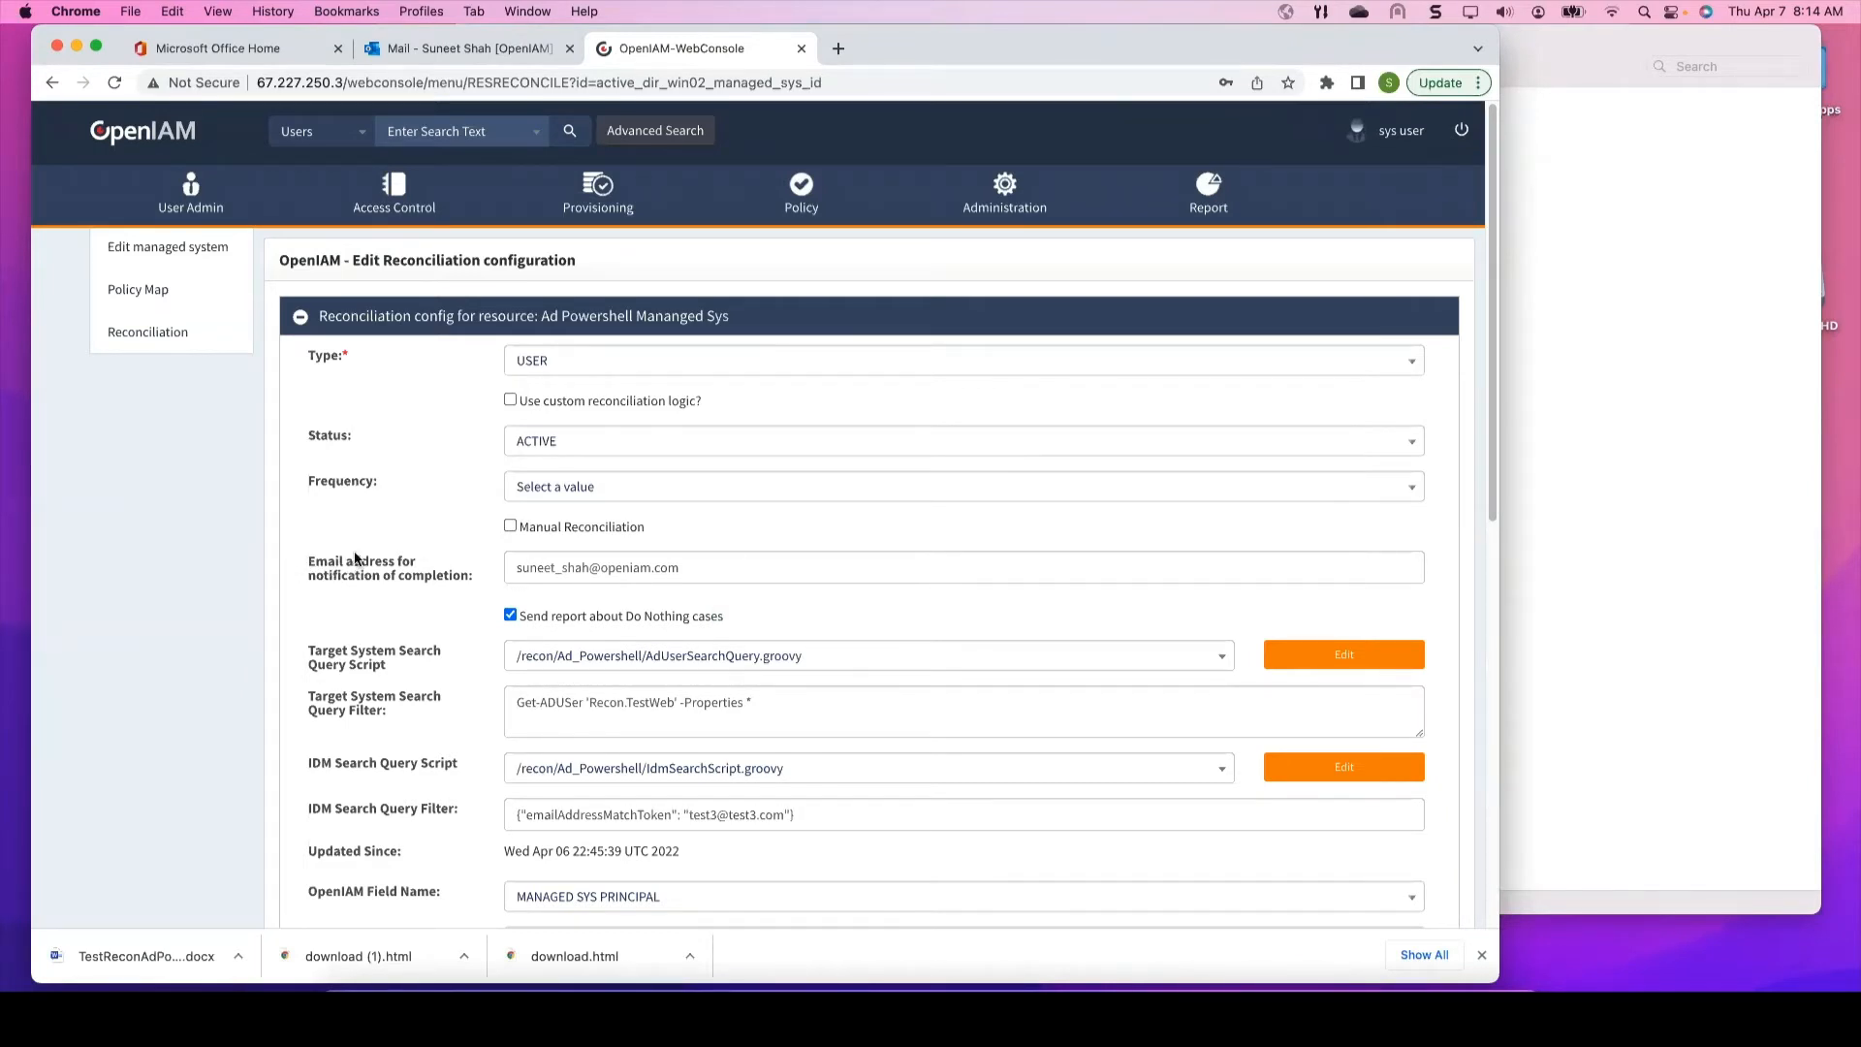
pyautogui.moveTo(717, 567); pyautogui.dragTo(454, 562)
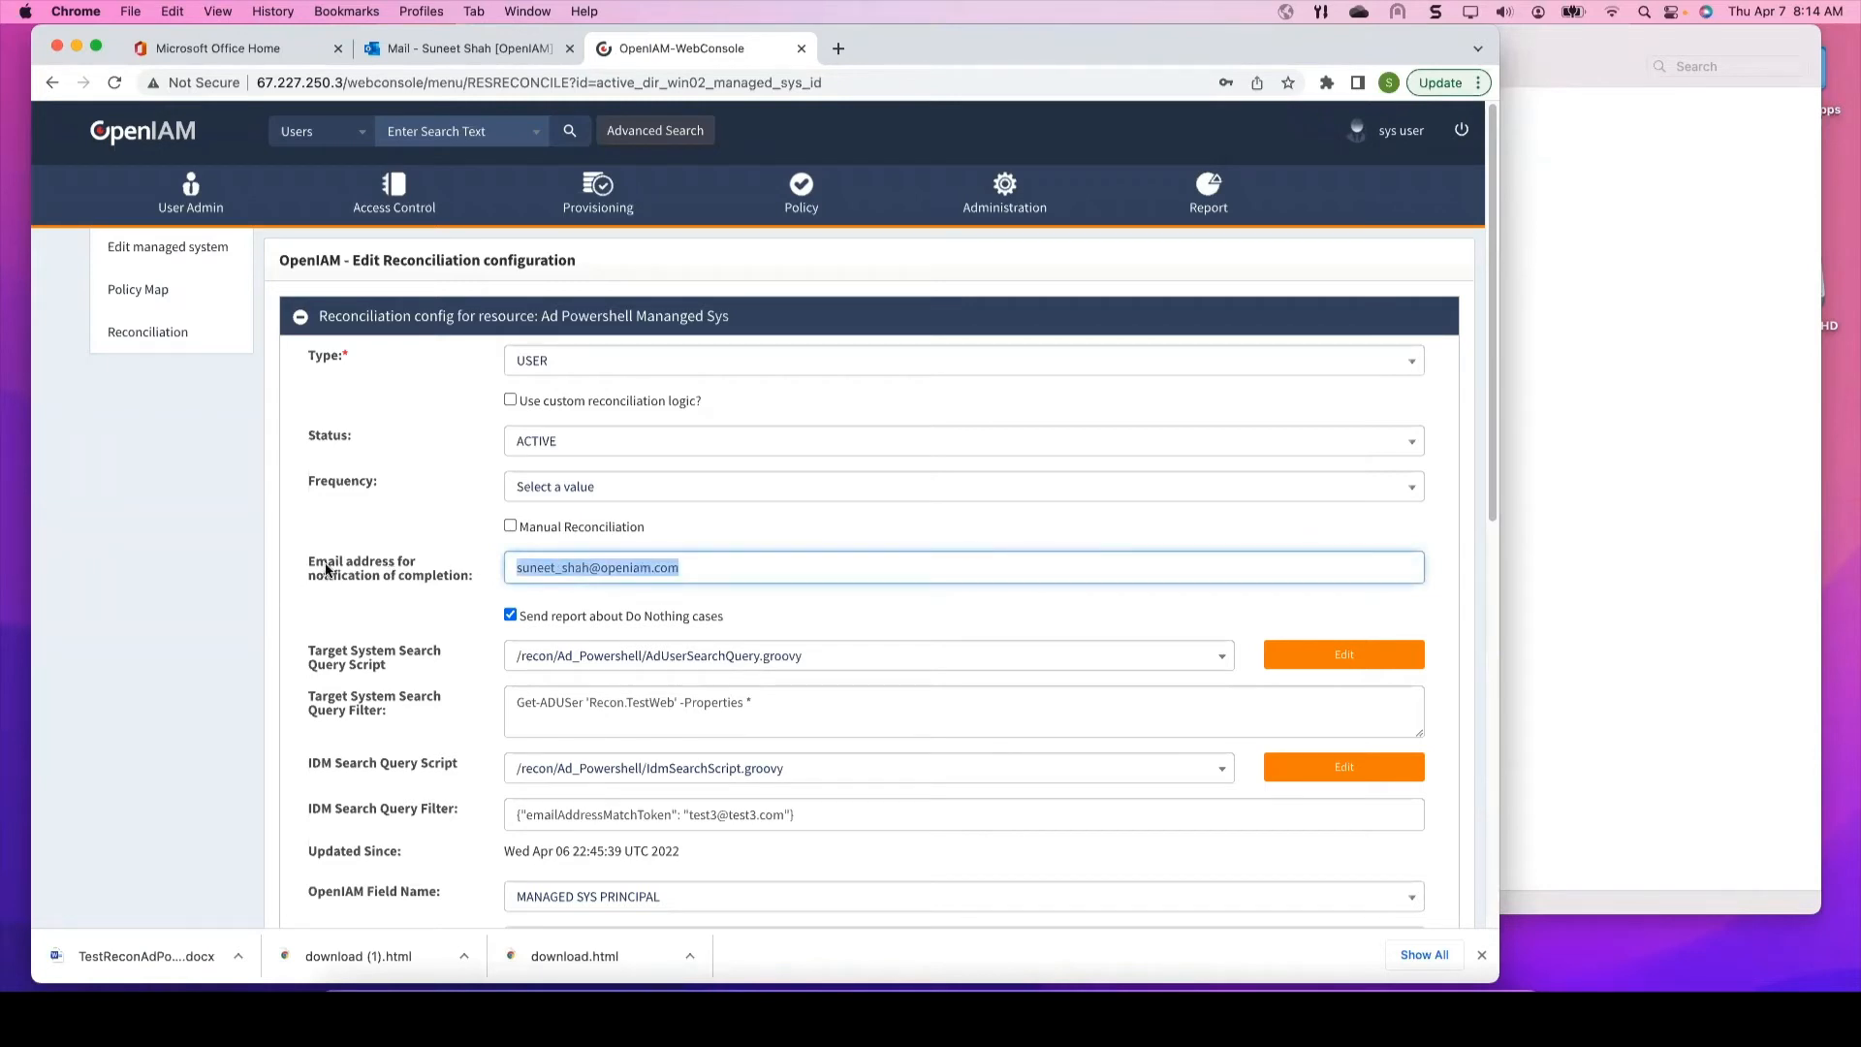
pyautogui.click(368, 567)
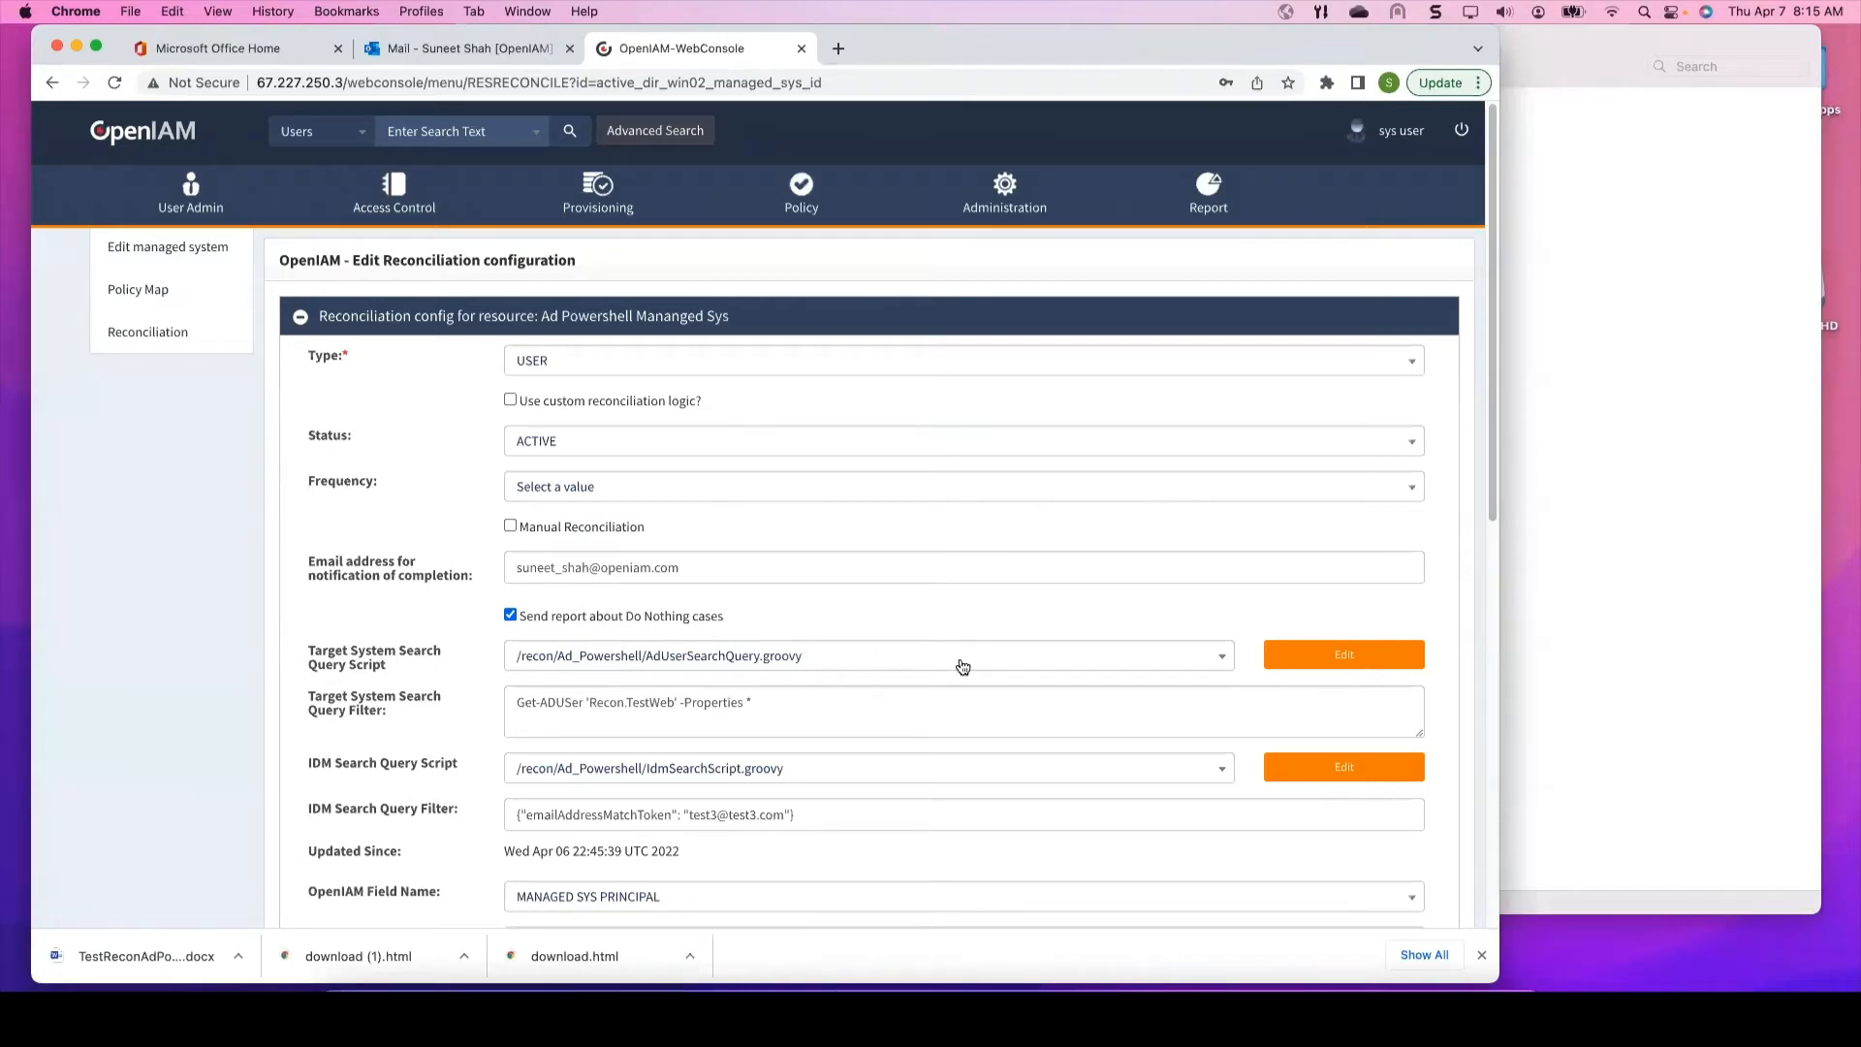
pyautogui.scroll(-1, 748, 624)
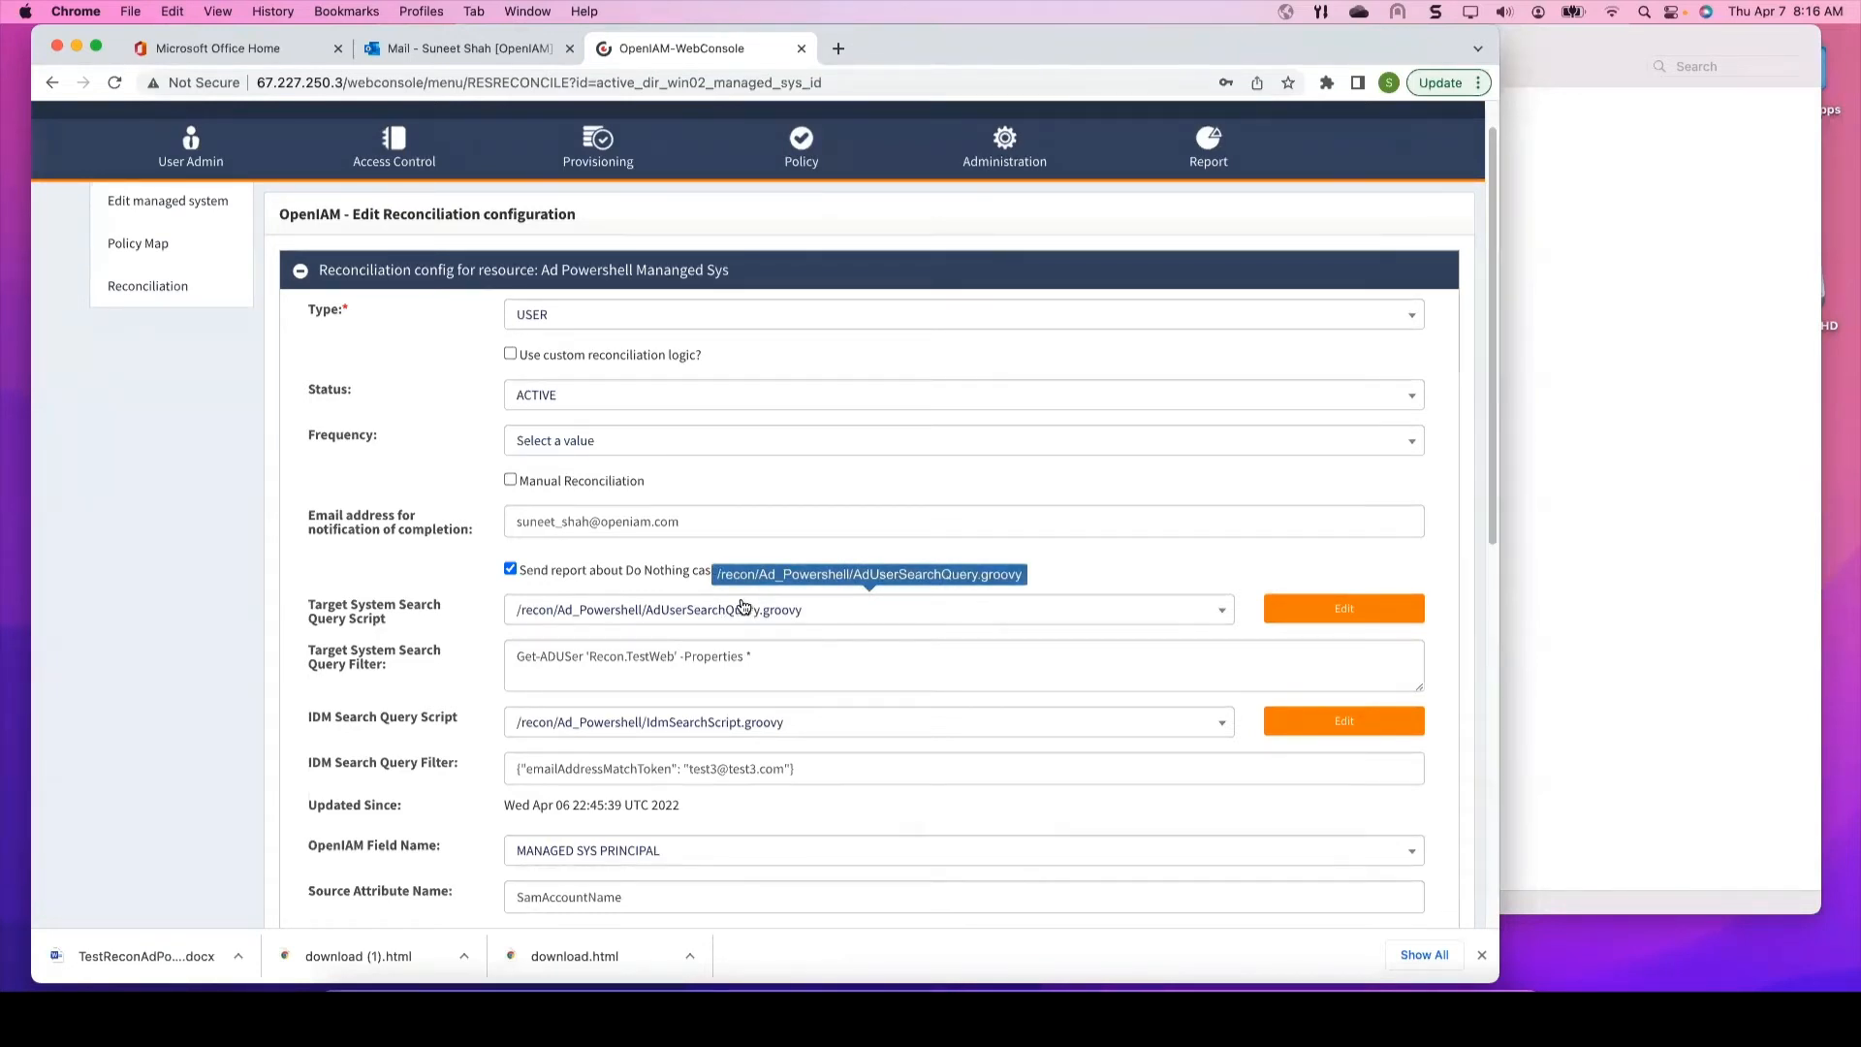
pyautogui.click(1346, 610)
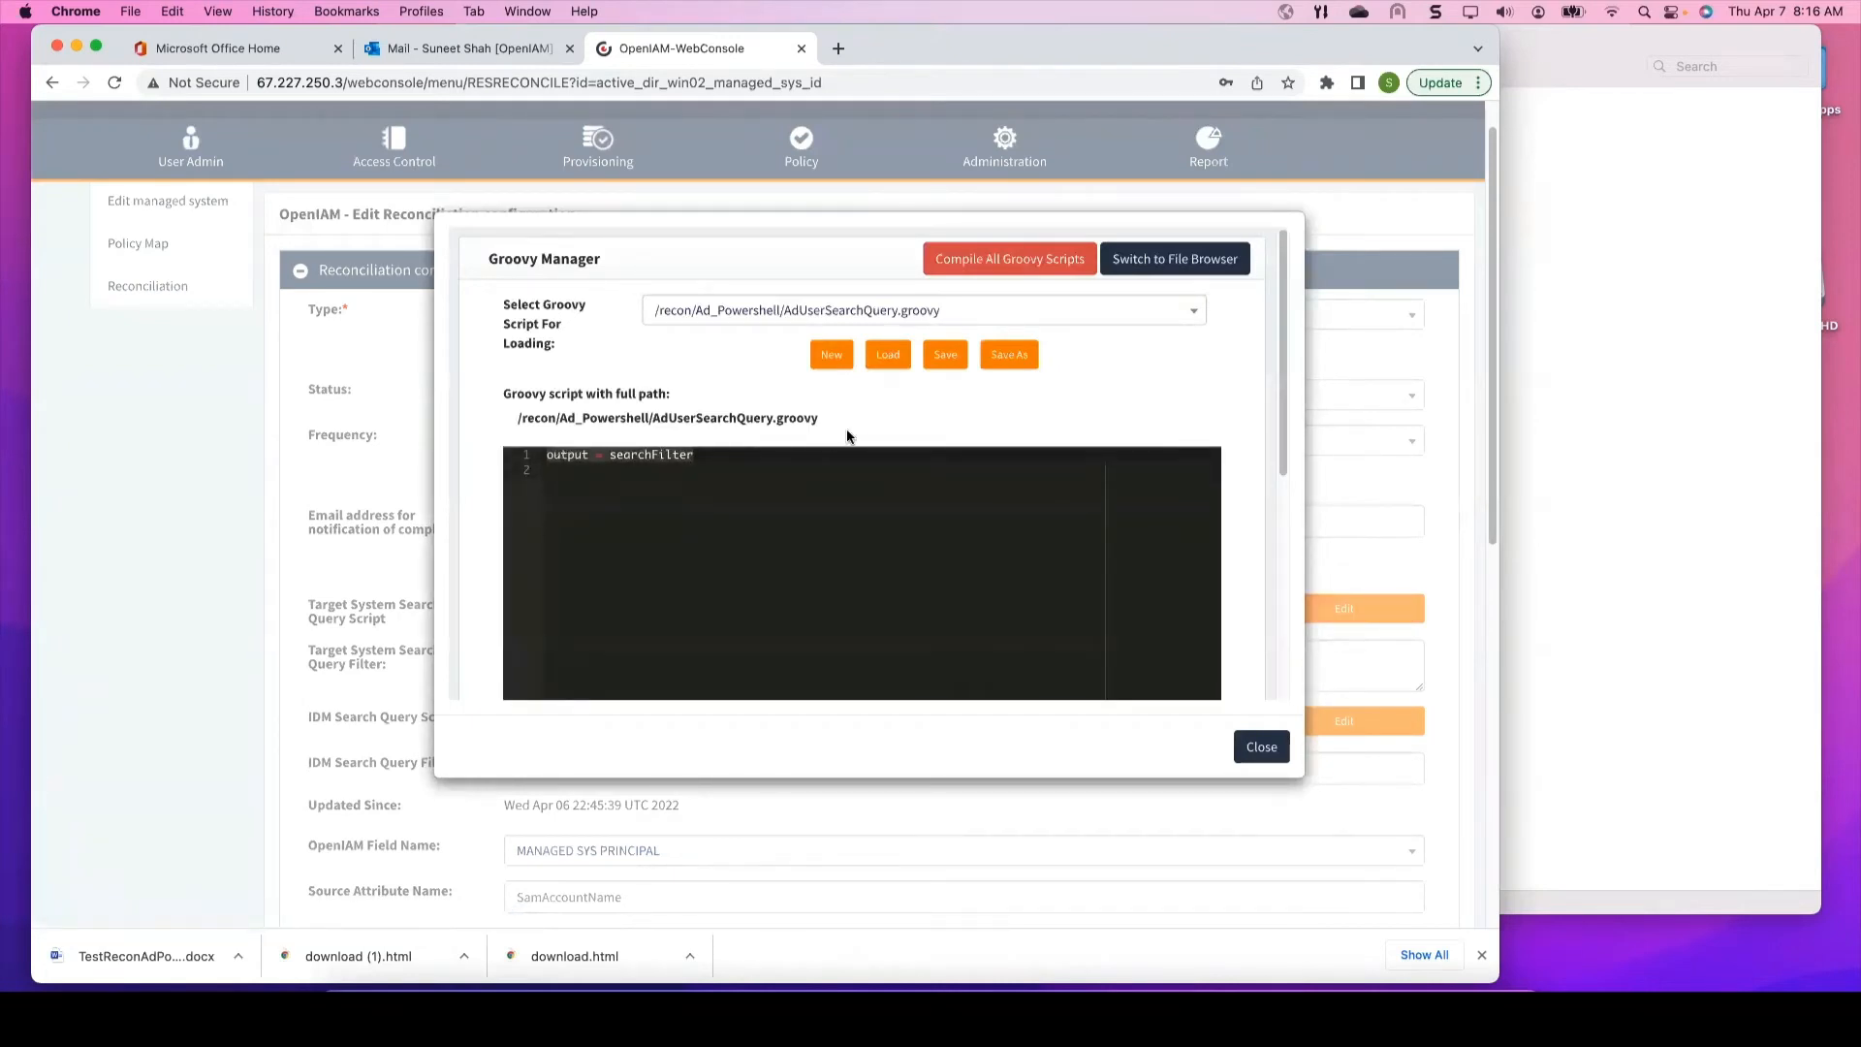
pyautogui.click(1263, 748)
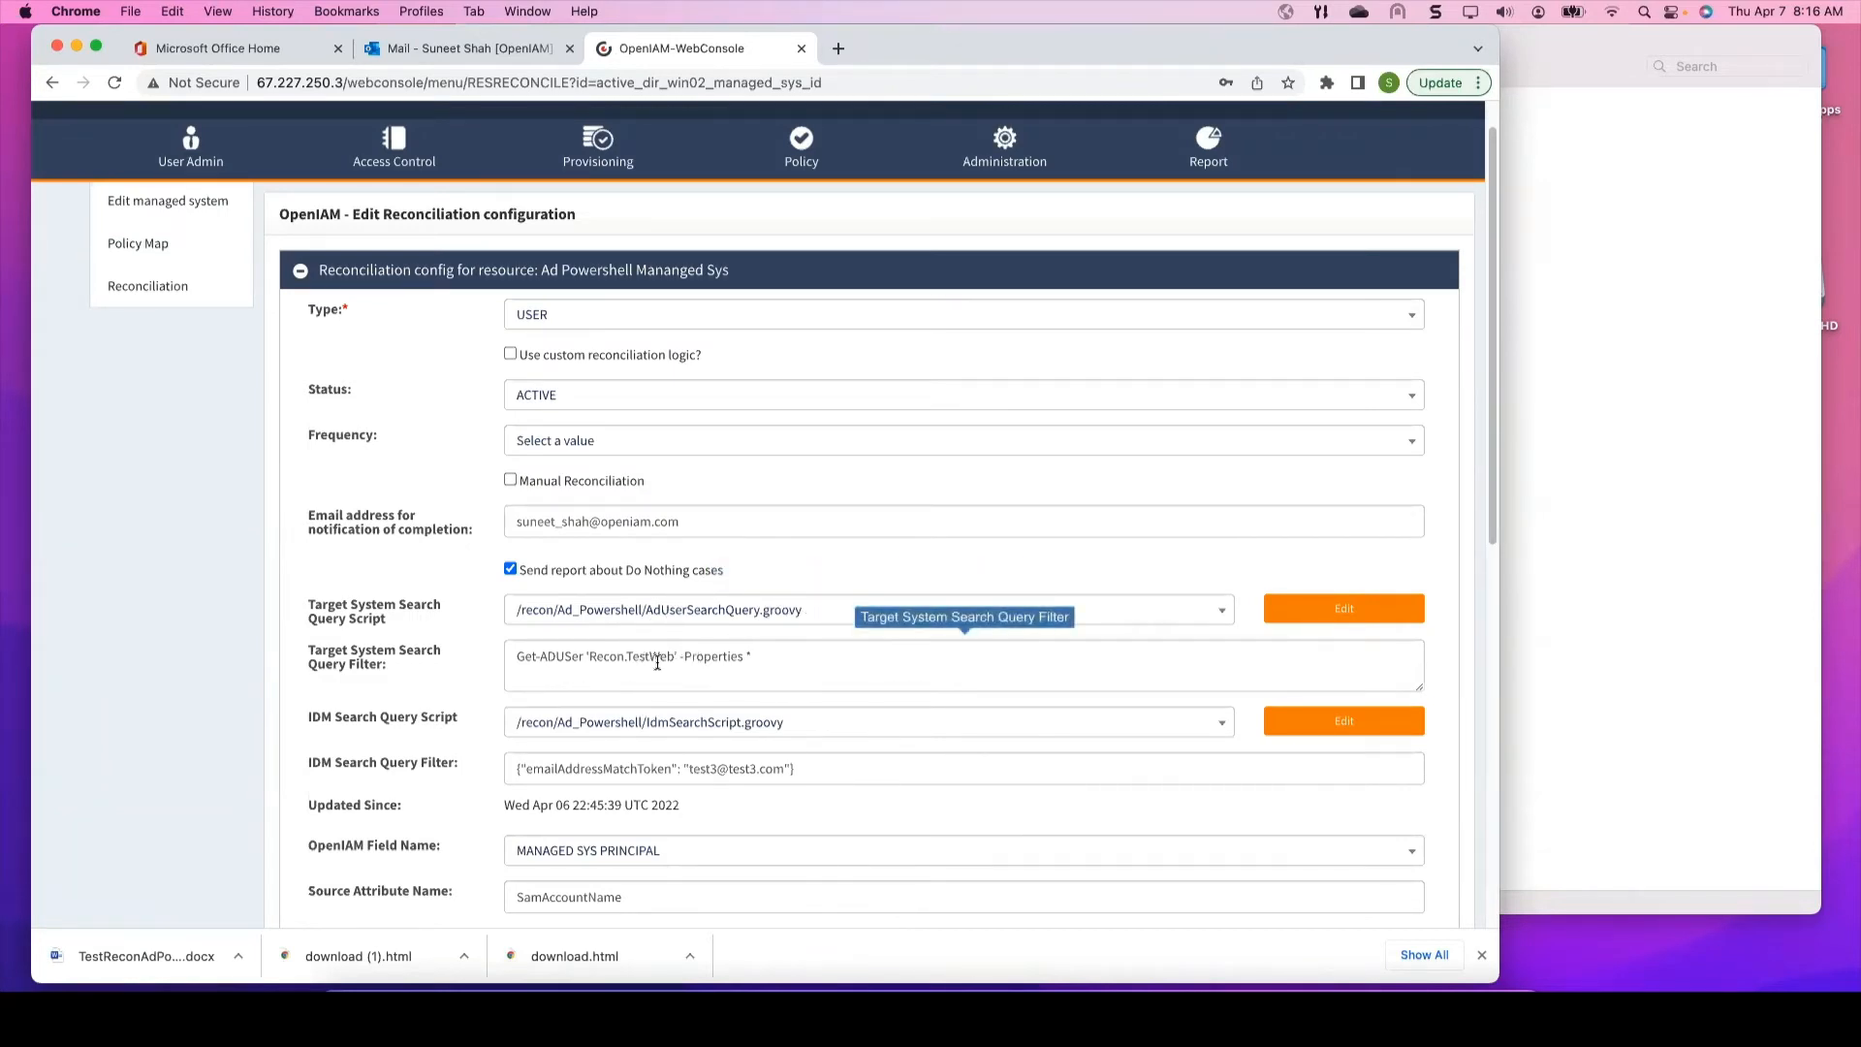
pyautogui.click(718, 658)
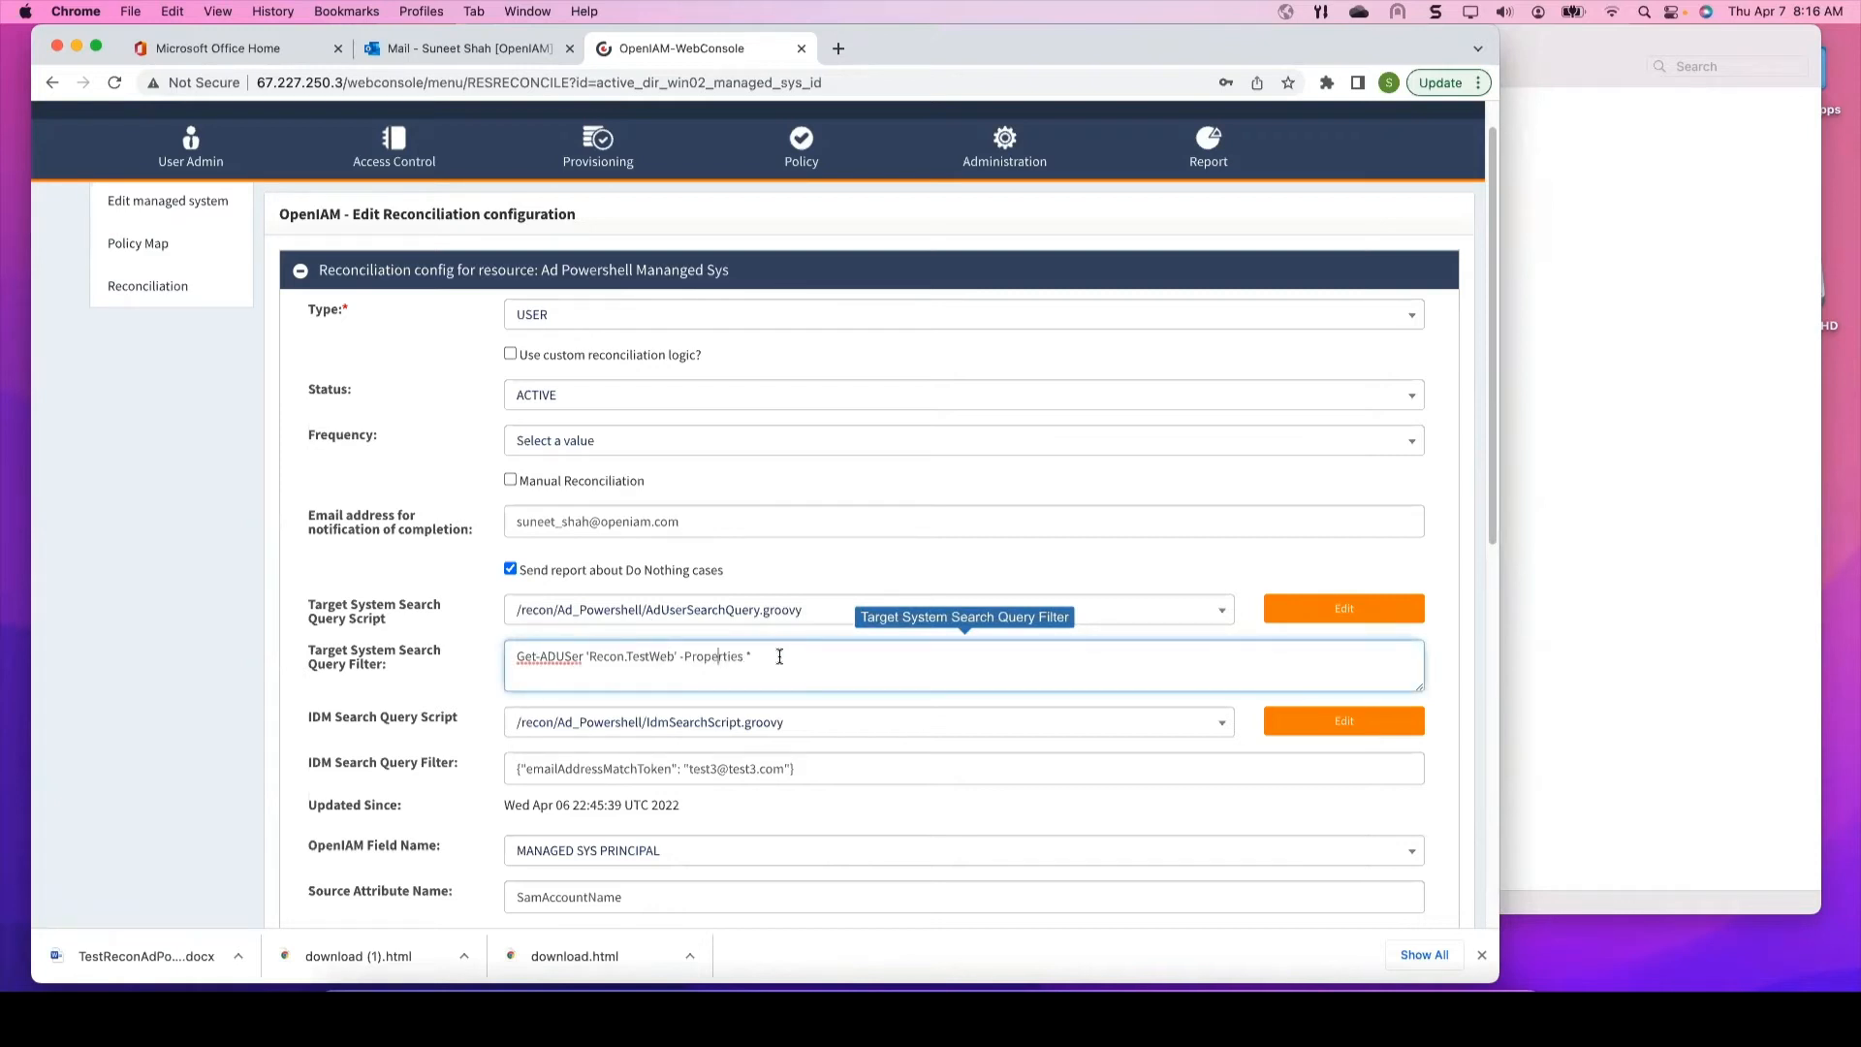
pyautogui.moveTo(779, 657); pyautogui.dragTo(502, 660)
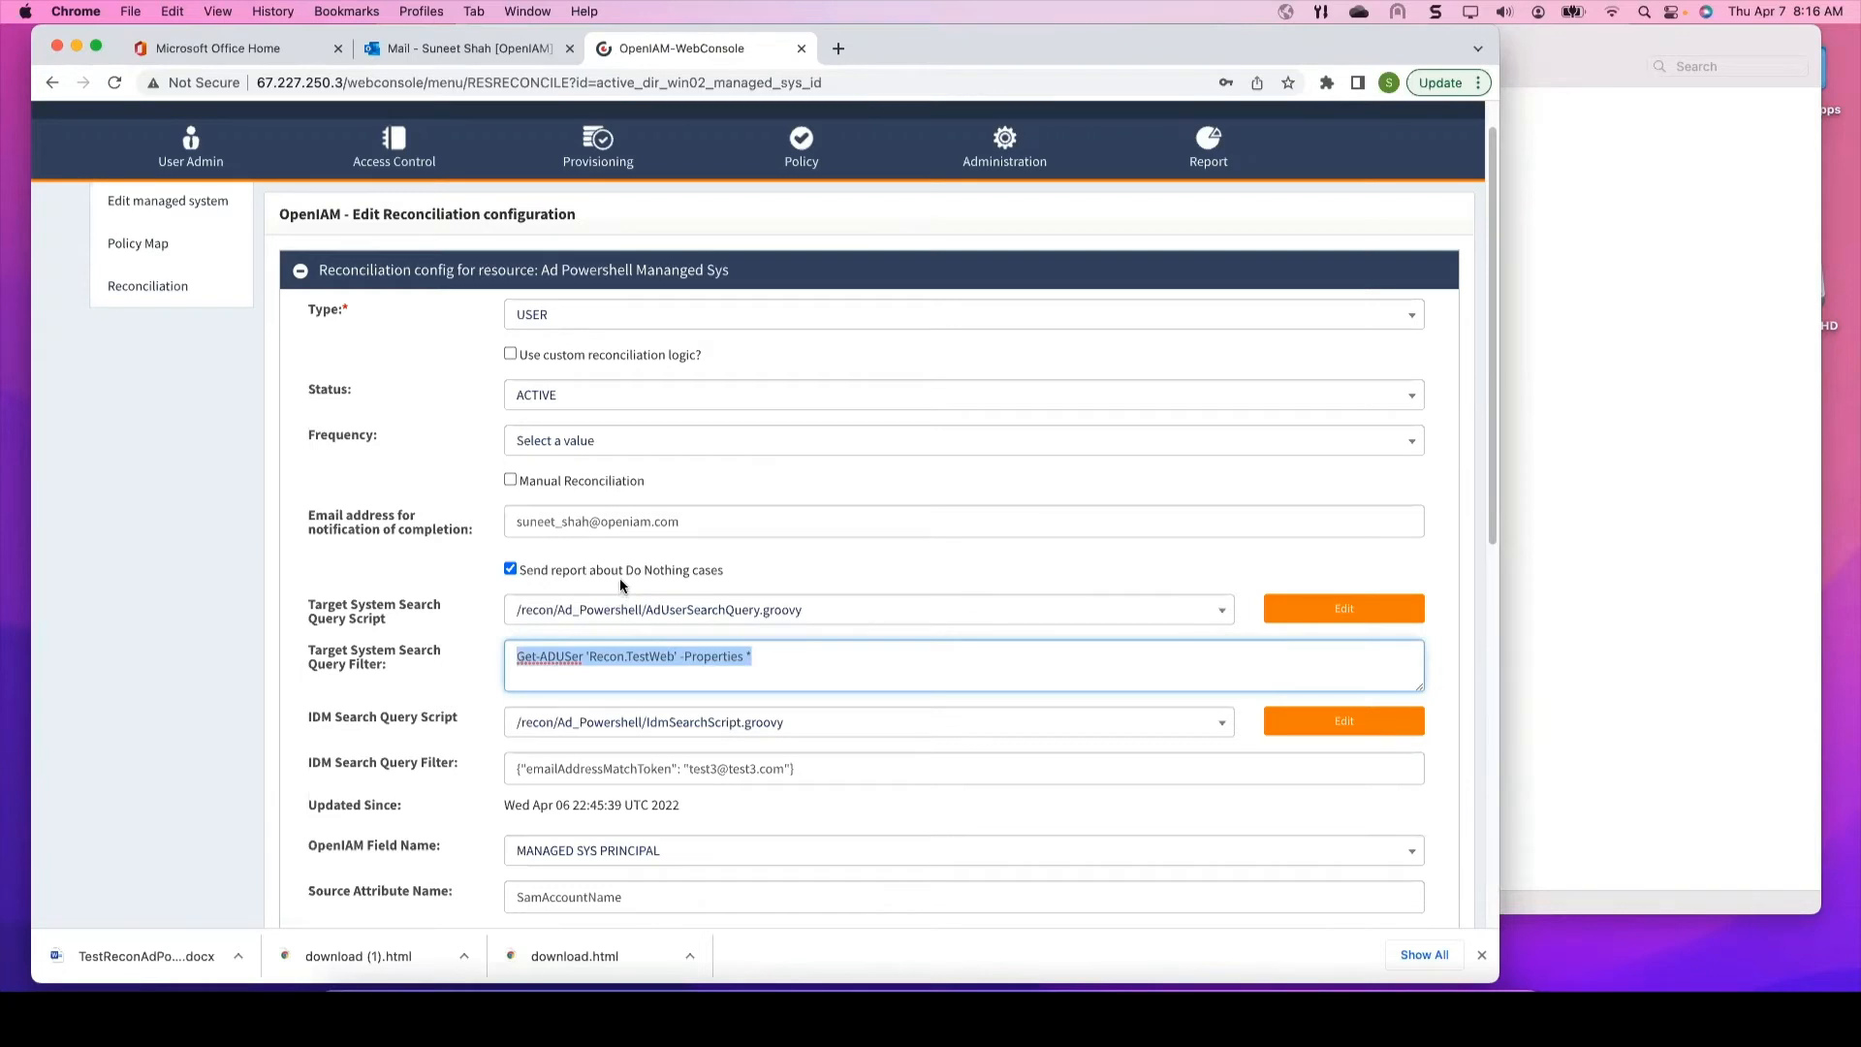
pyautogui.click(584, 657)
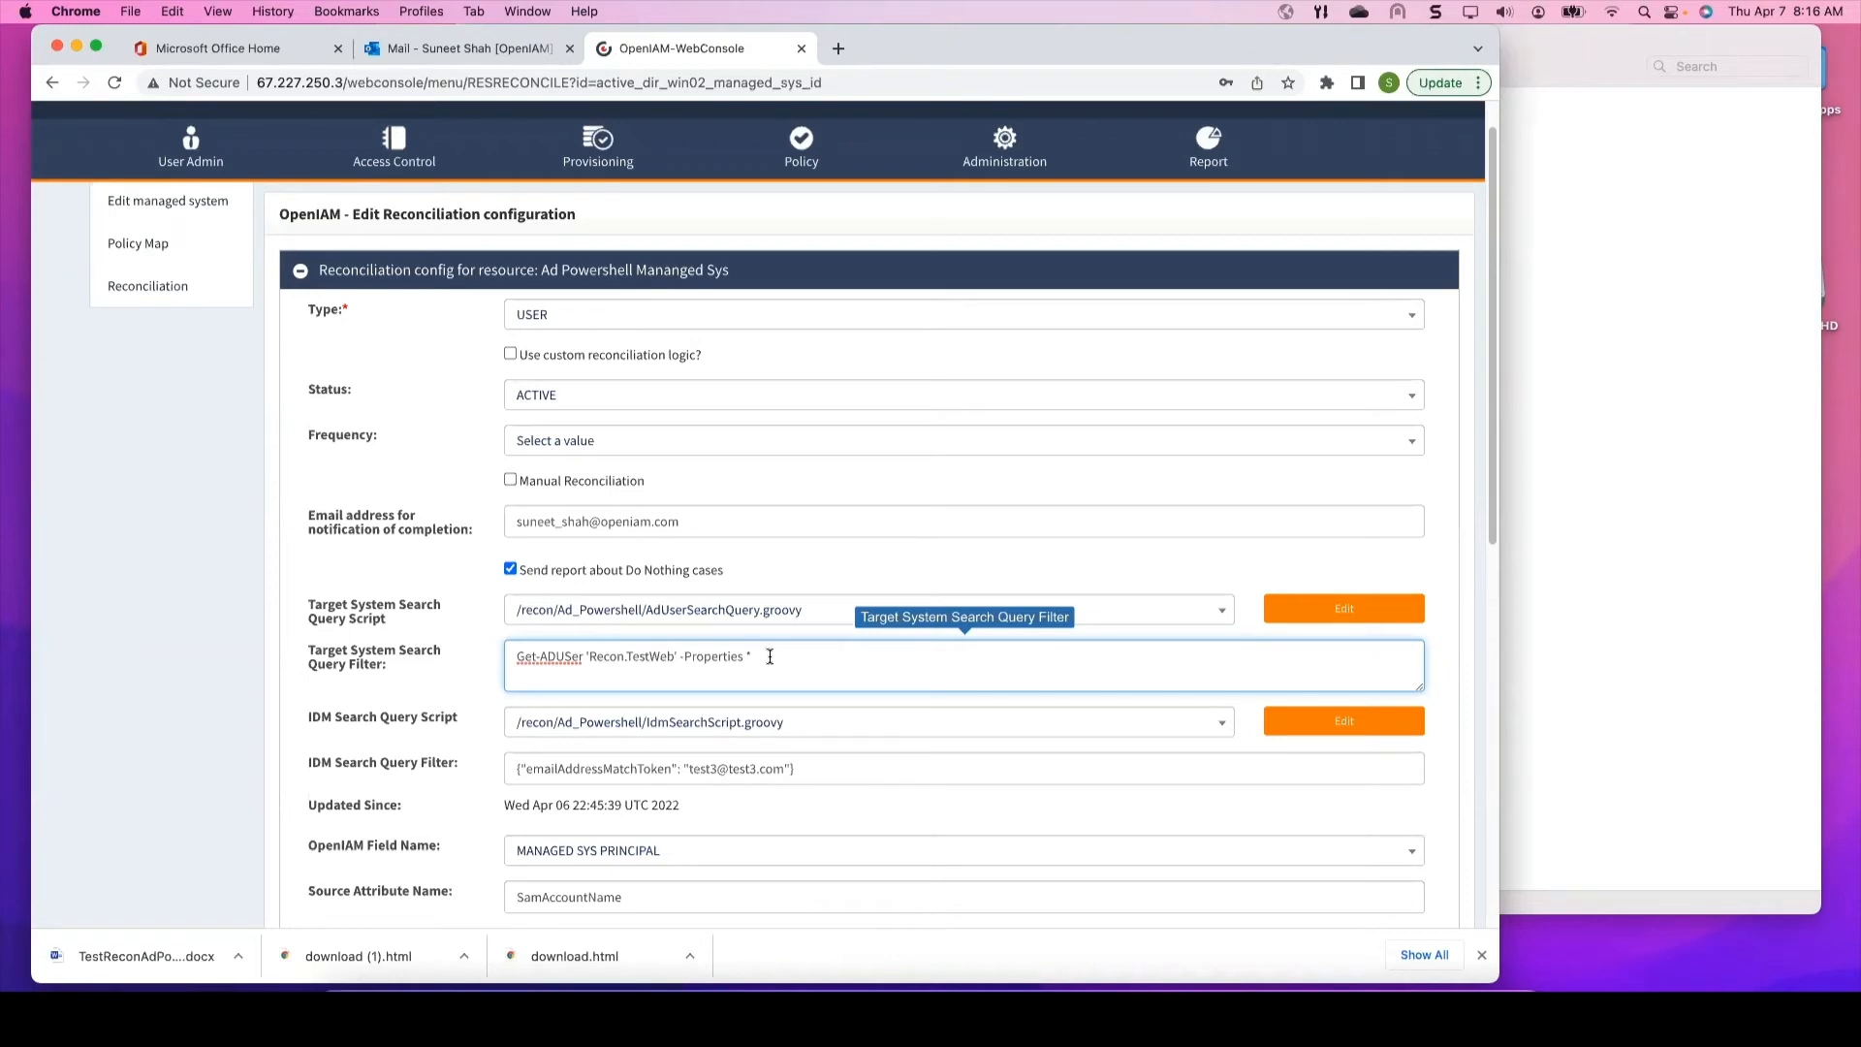
pyautogui.moveTo(774, 660); pyautogui.dragTo(502, 659)
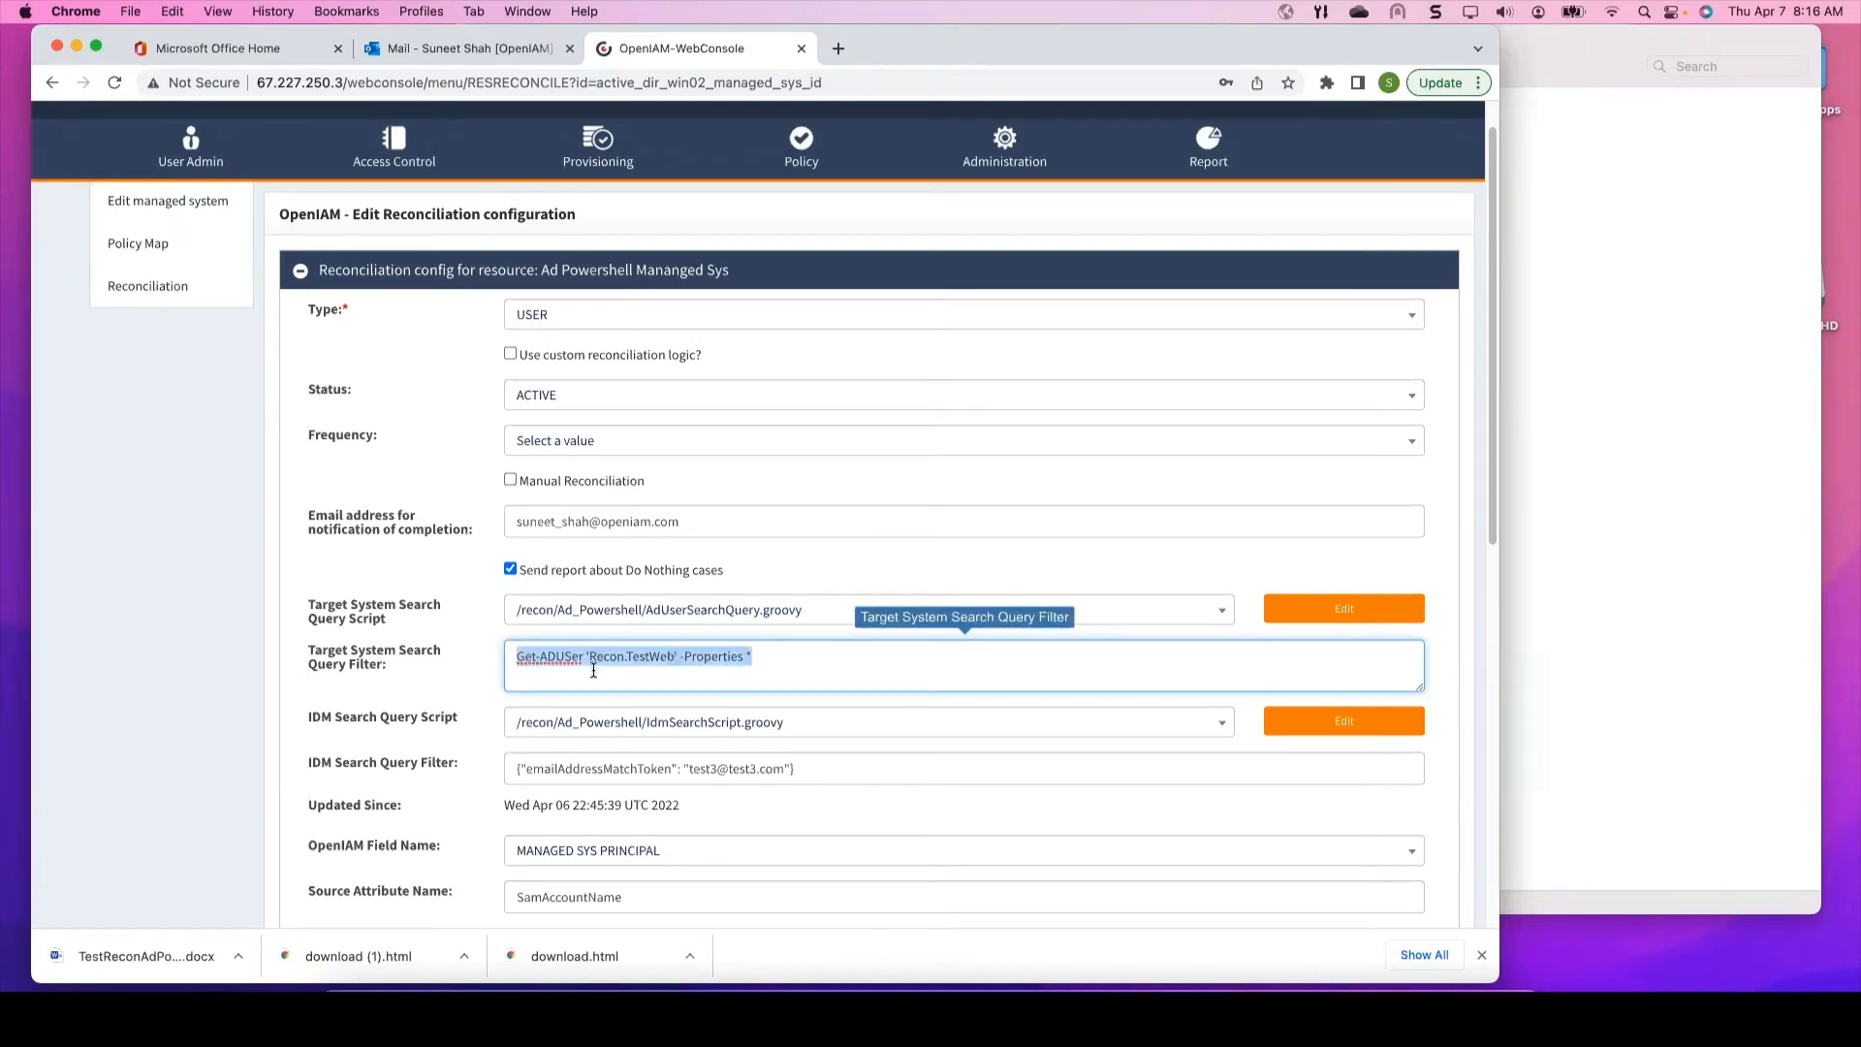
pyautogui.click(692, 665)
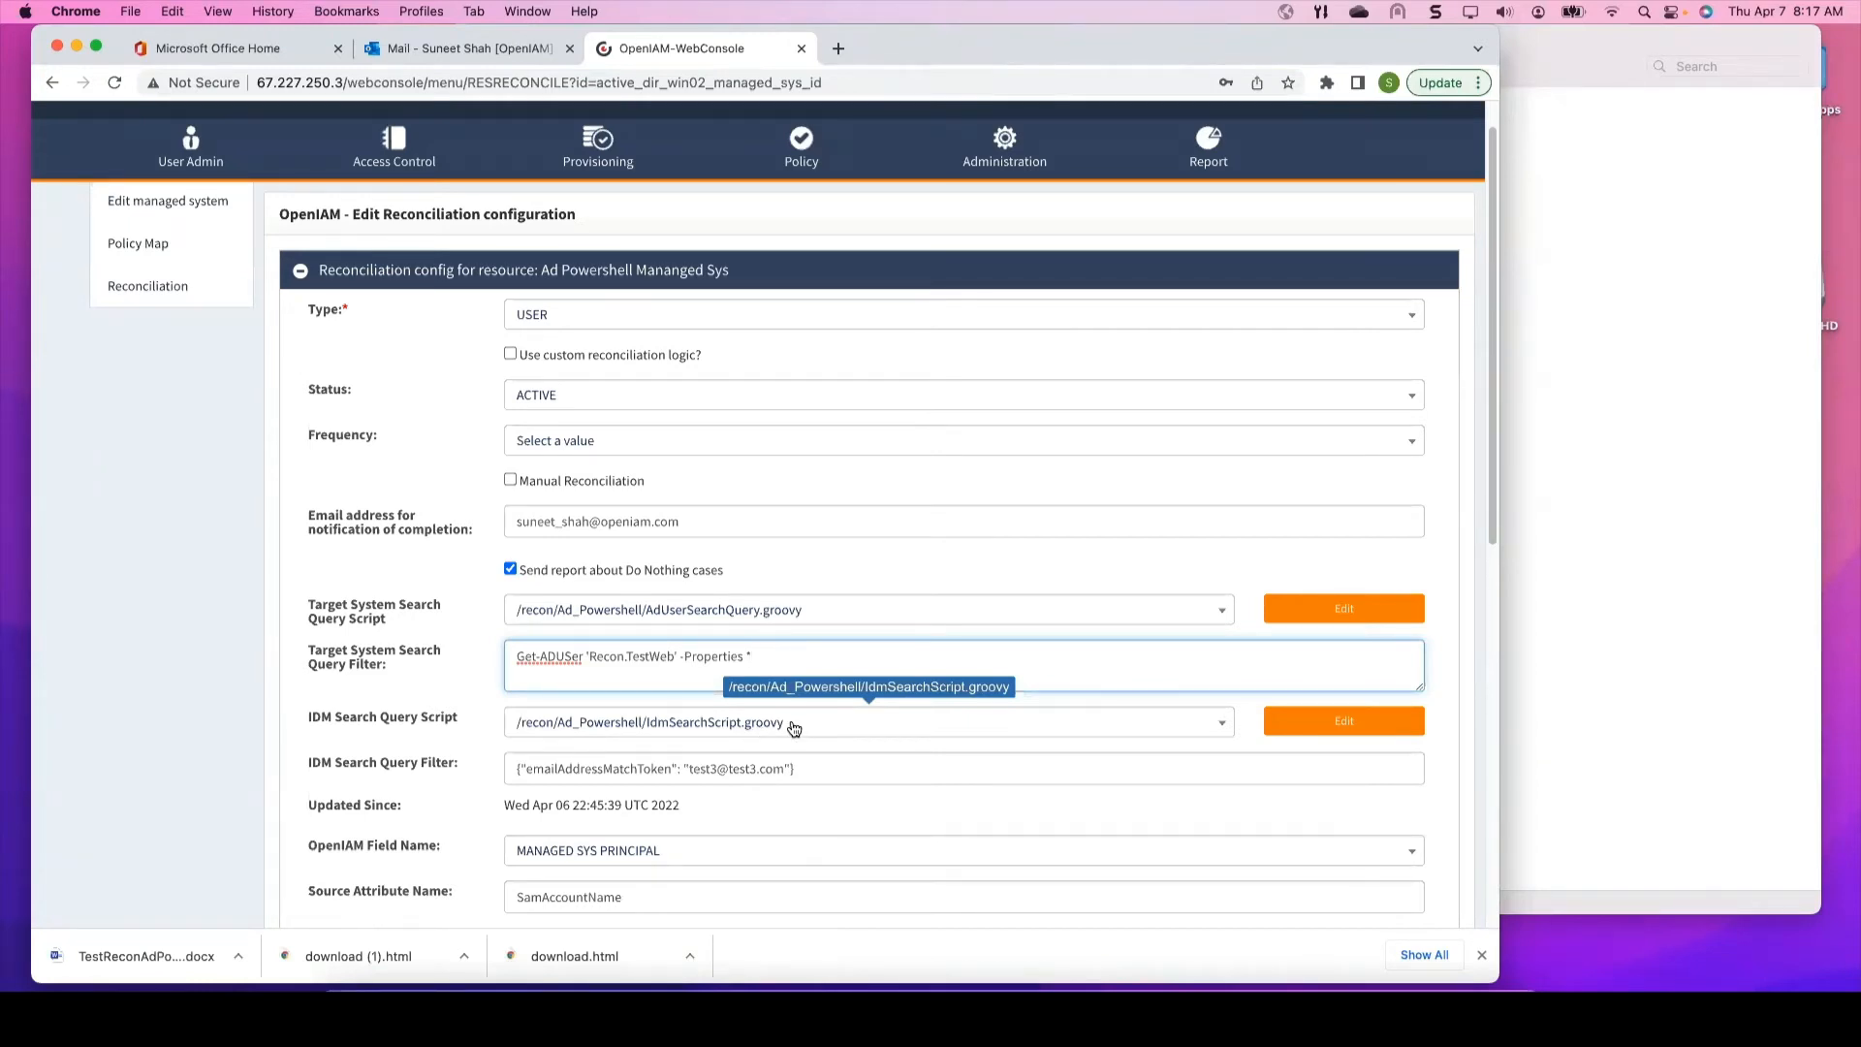
pyautogui.click(429, 766)
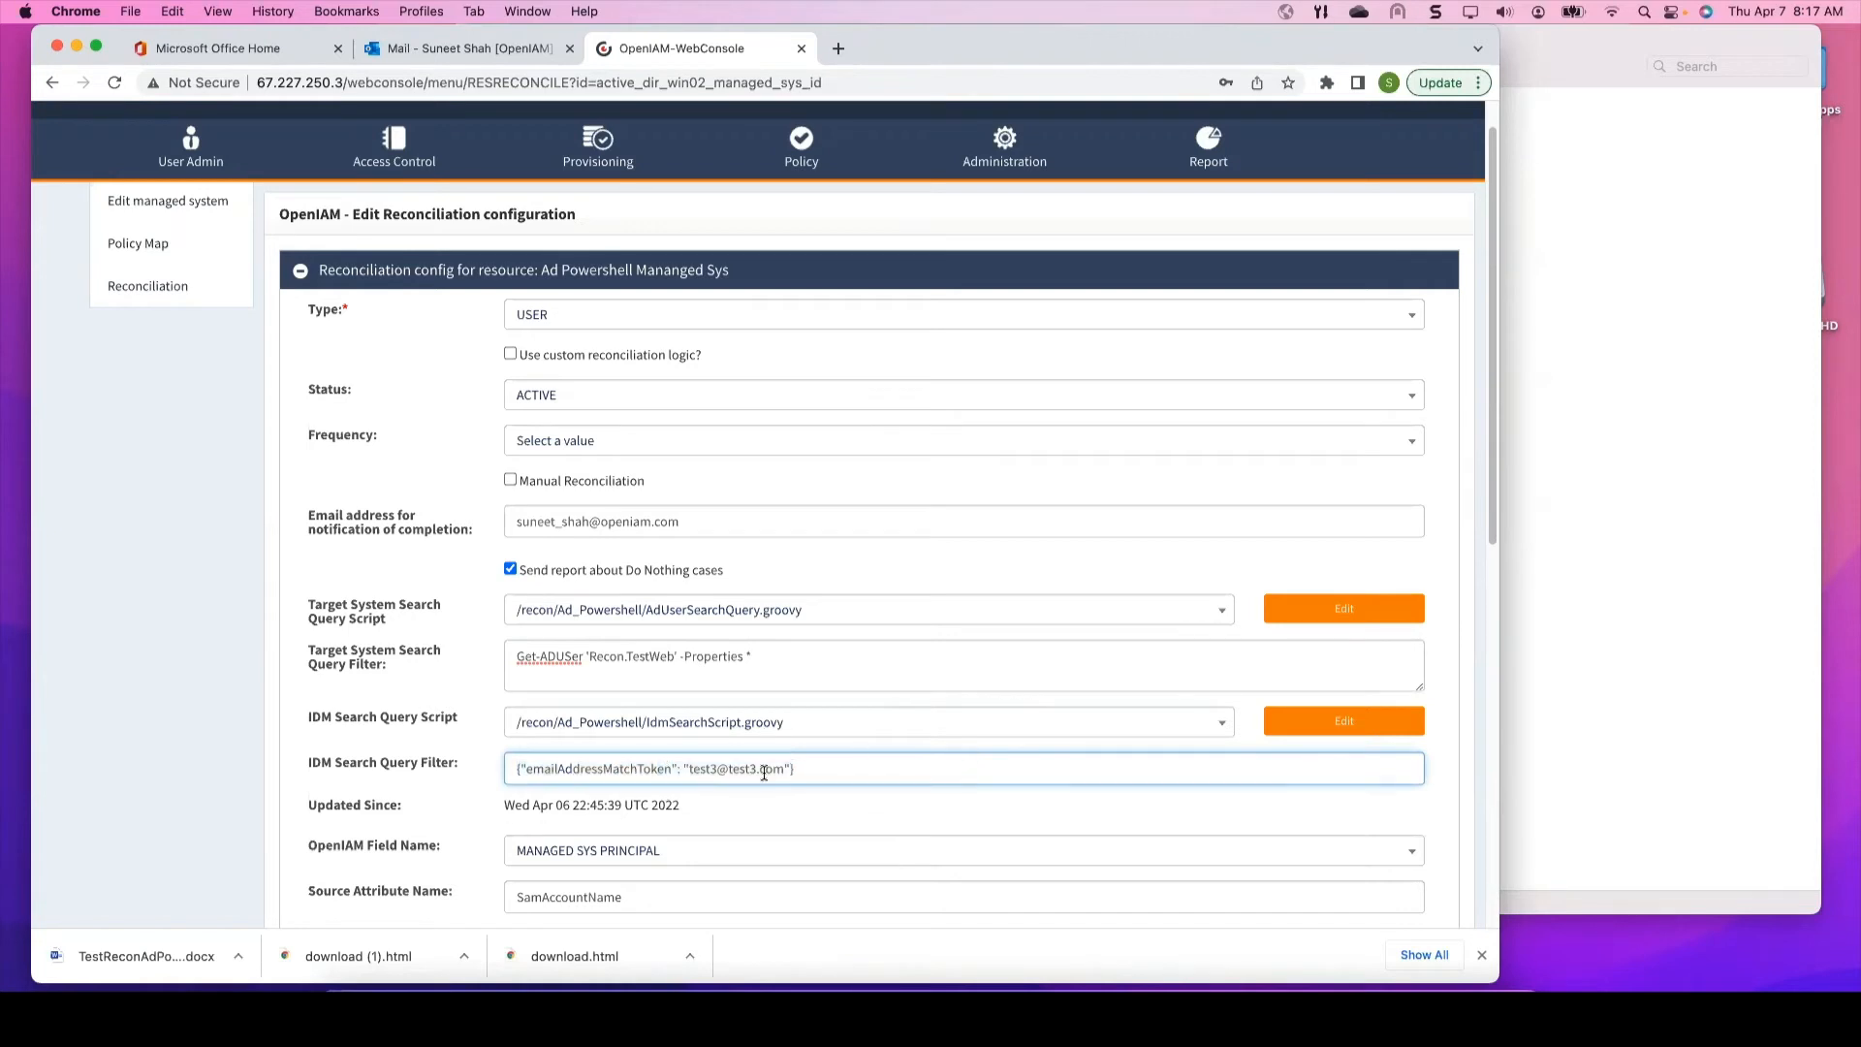
pyautogui.moveTo(818, 766); pyautogui.dragTo(435, 773)
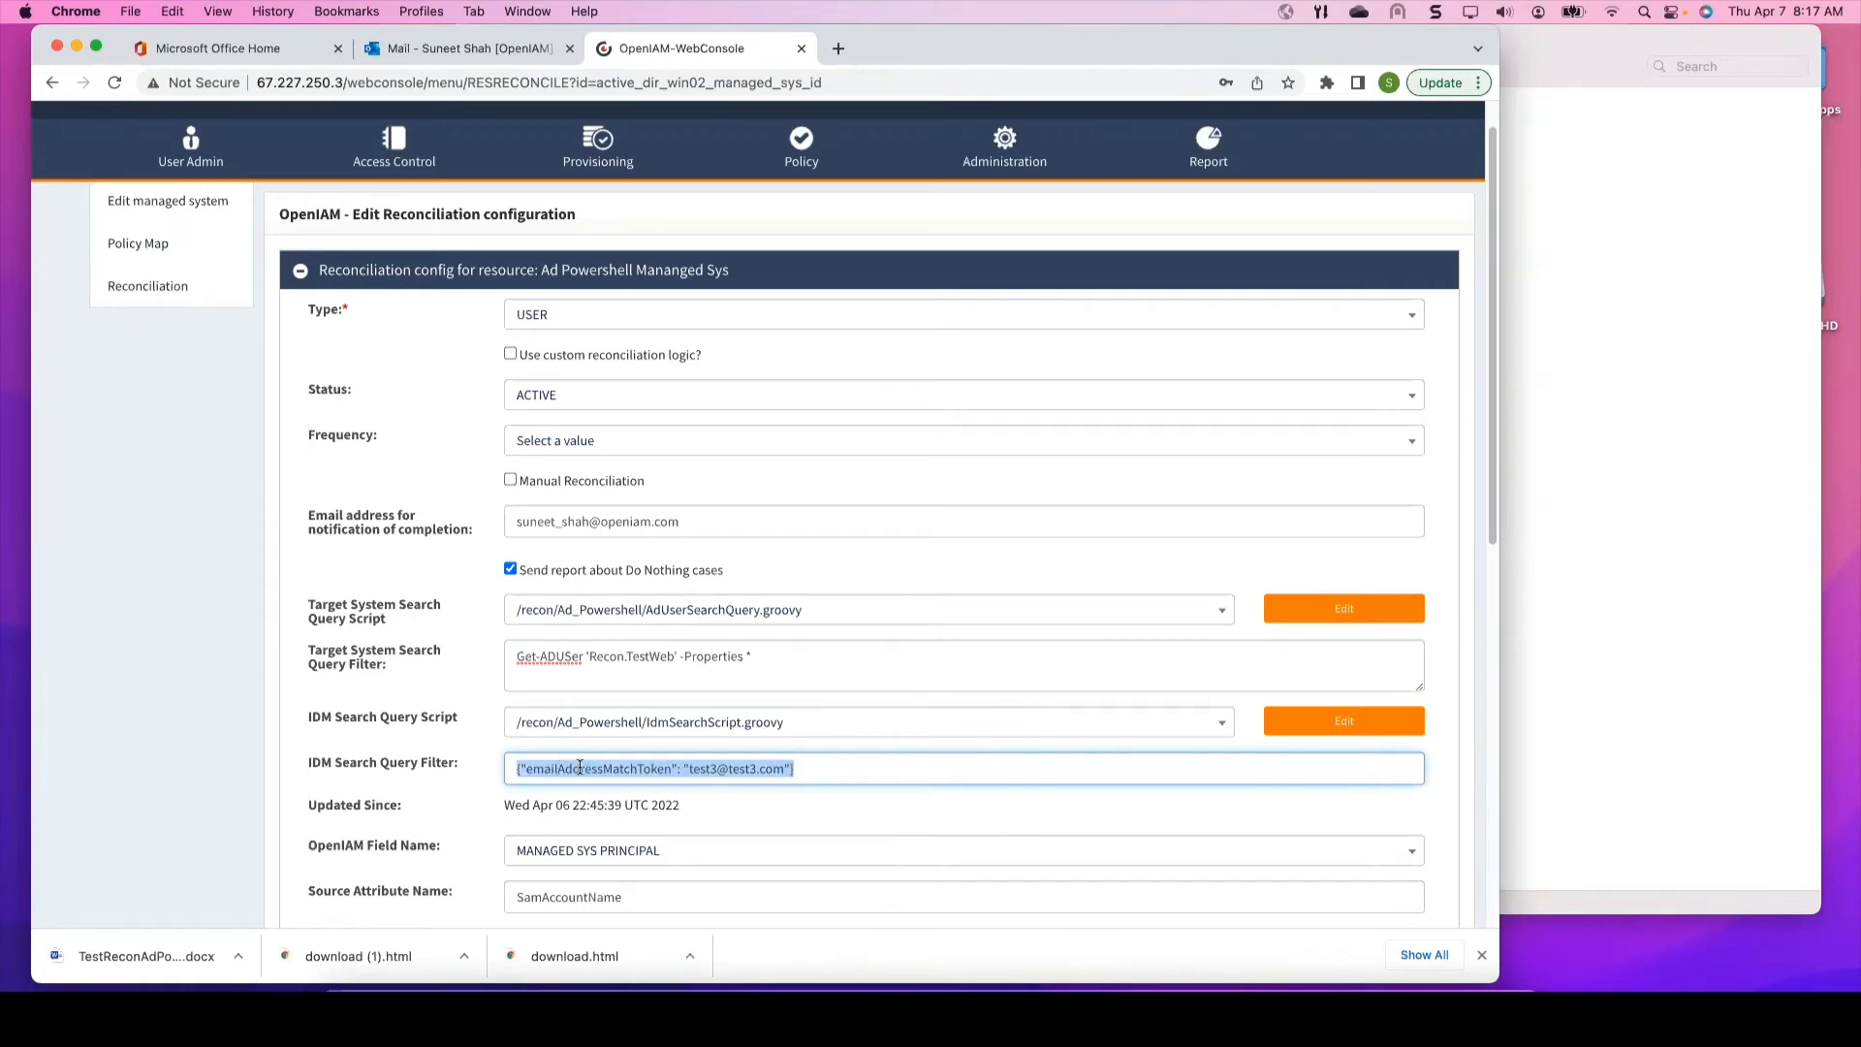
pyautogui.click(708, 769)
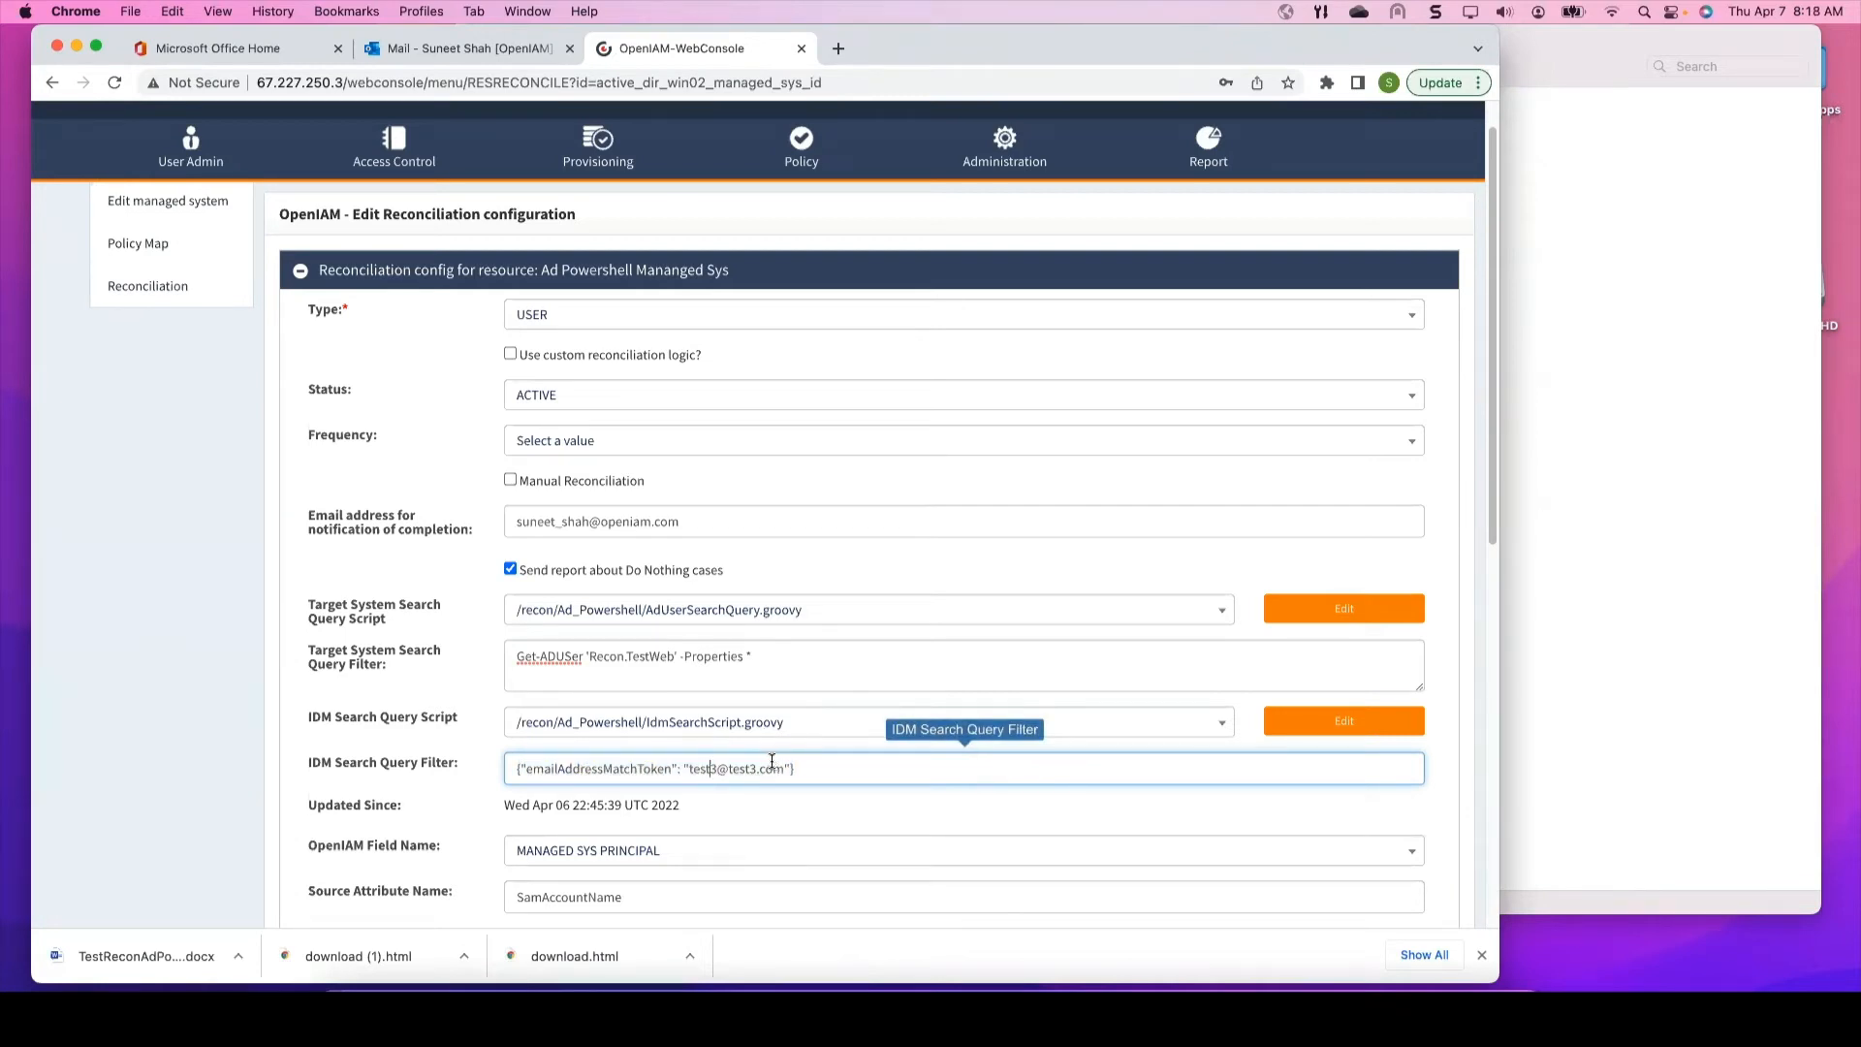
pyautogui.moveTo(807, 766); pyautogui.dragTo(529, 773)
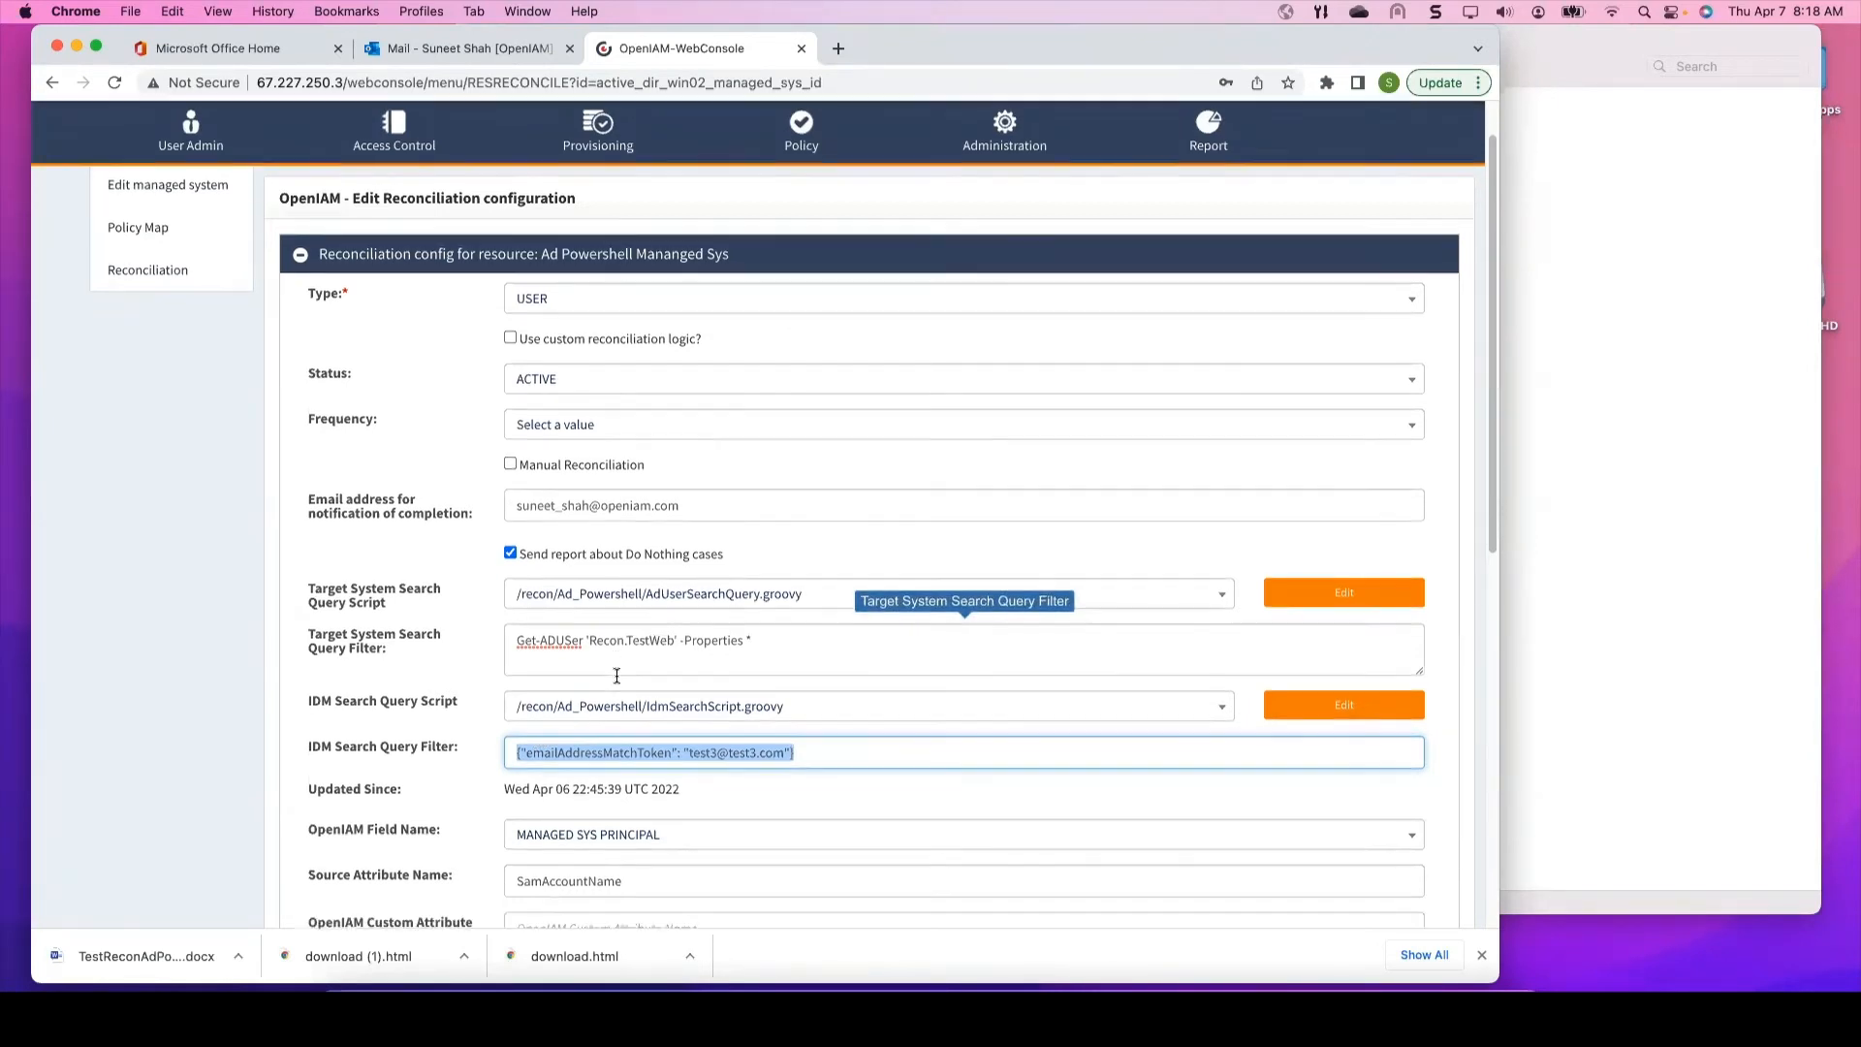
pyautogui.scroll(-5, 616, 676)
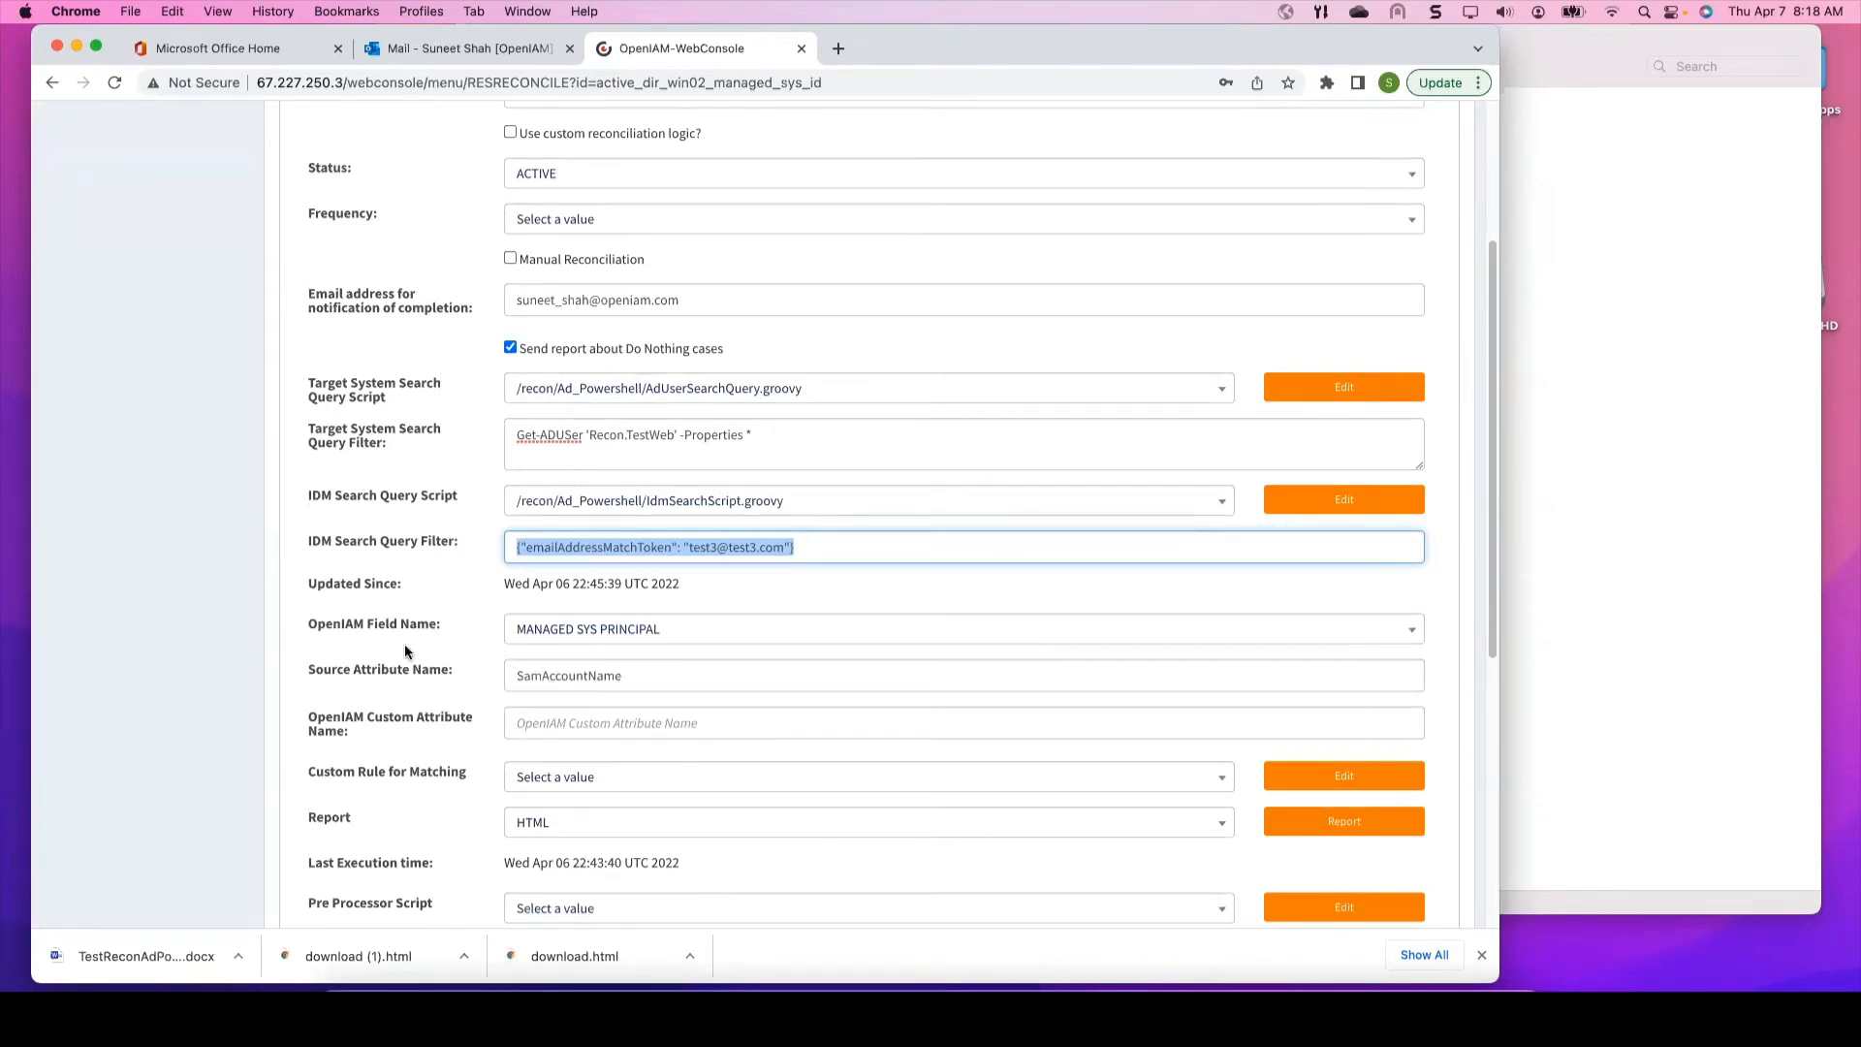
pyautogui.scroll(-1, 581, 572)
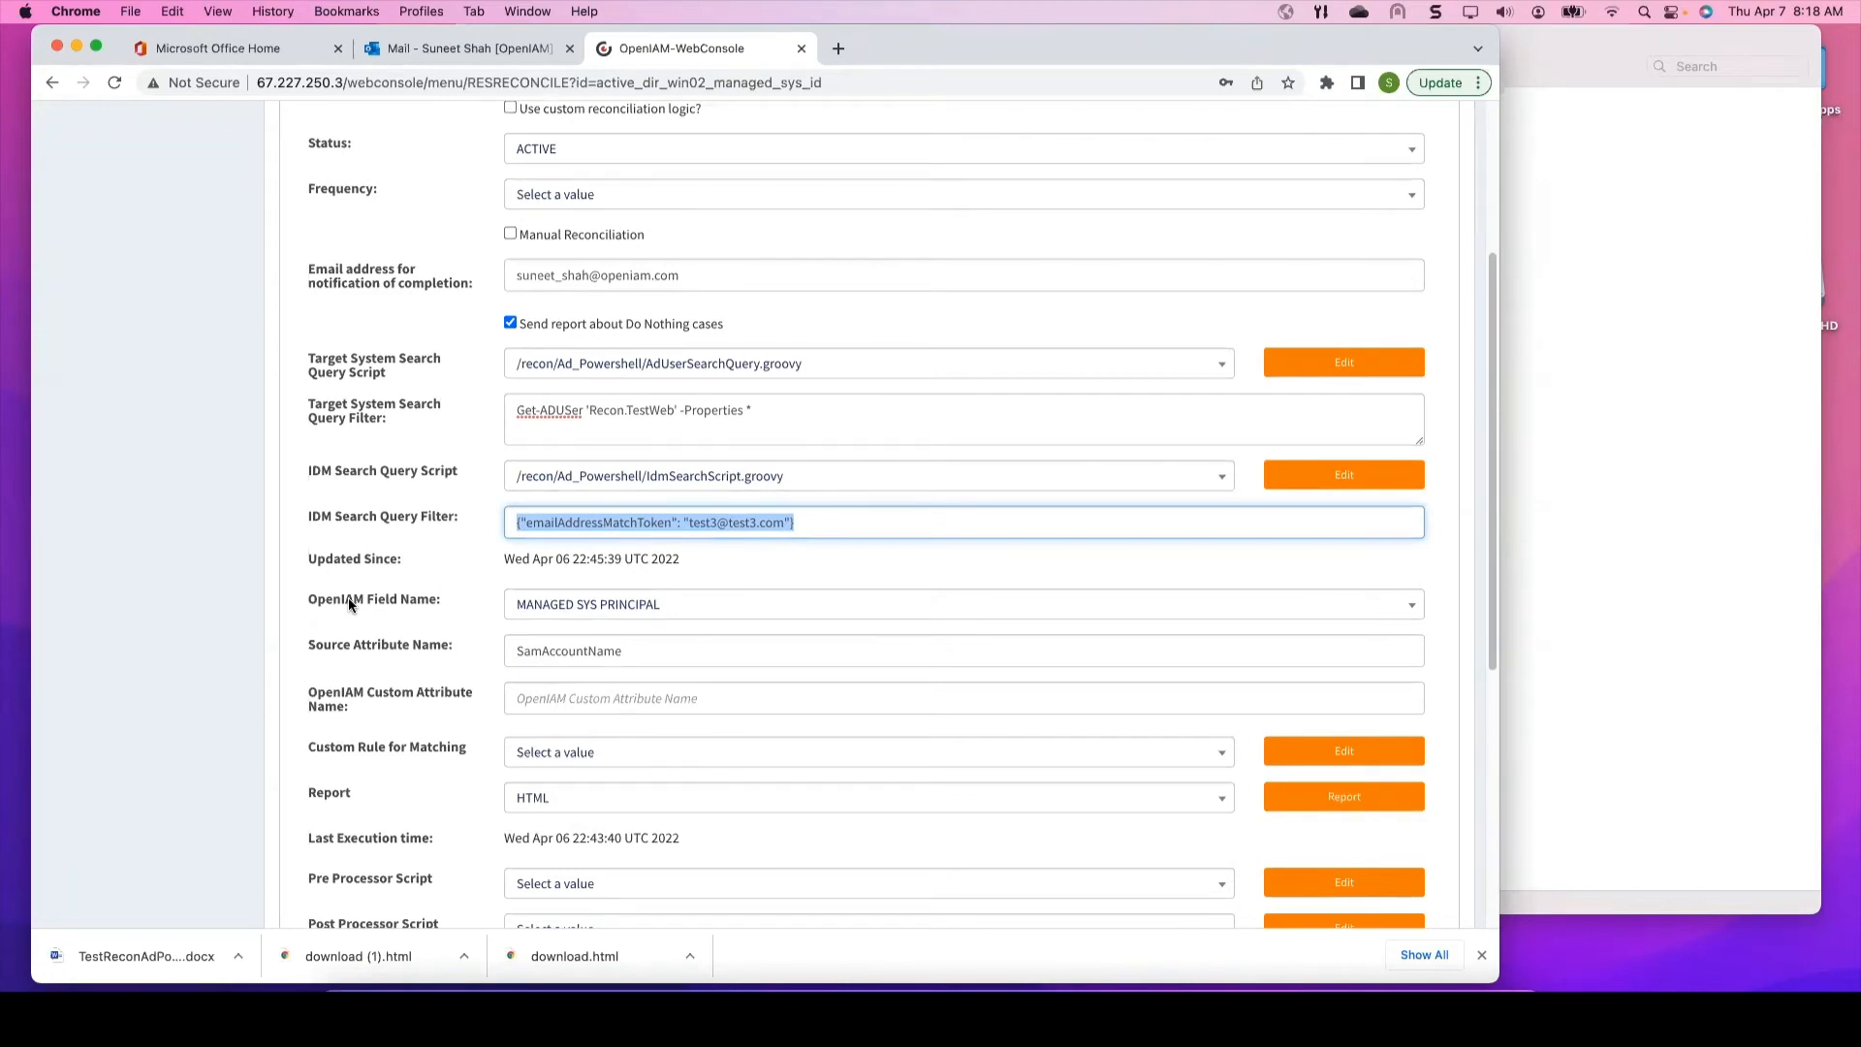
pyautogui.click(421, 597)
pyautogui.moveTo(463, 598); pyautogui.dragTo(326, 598)
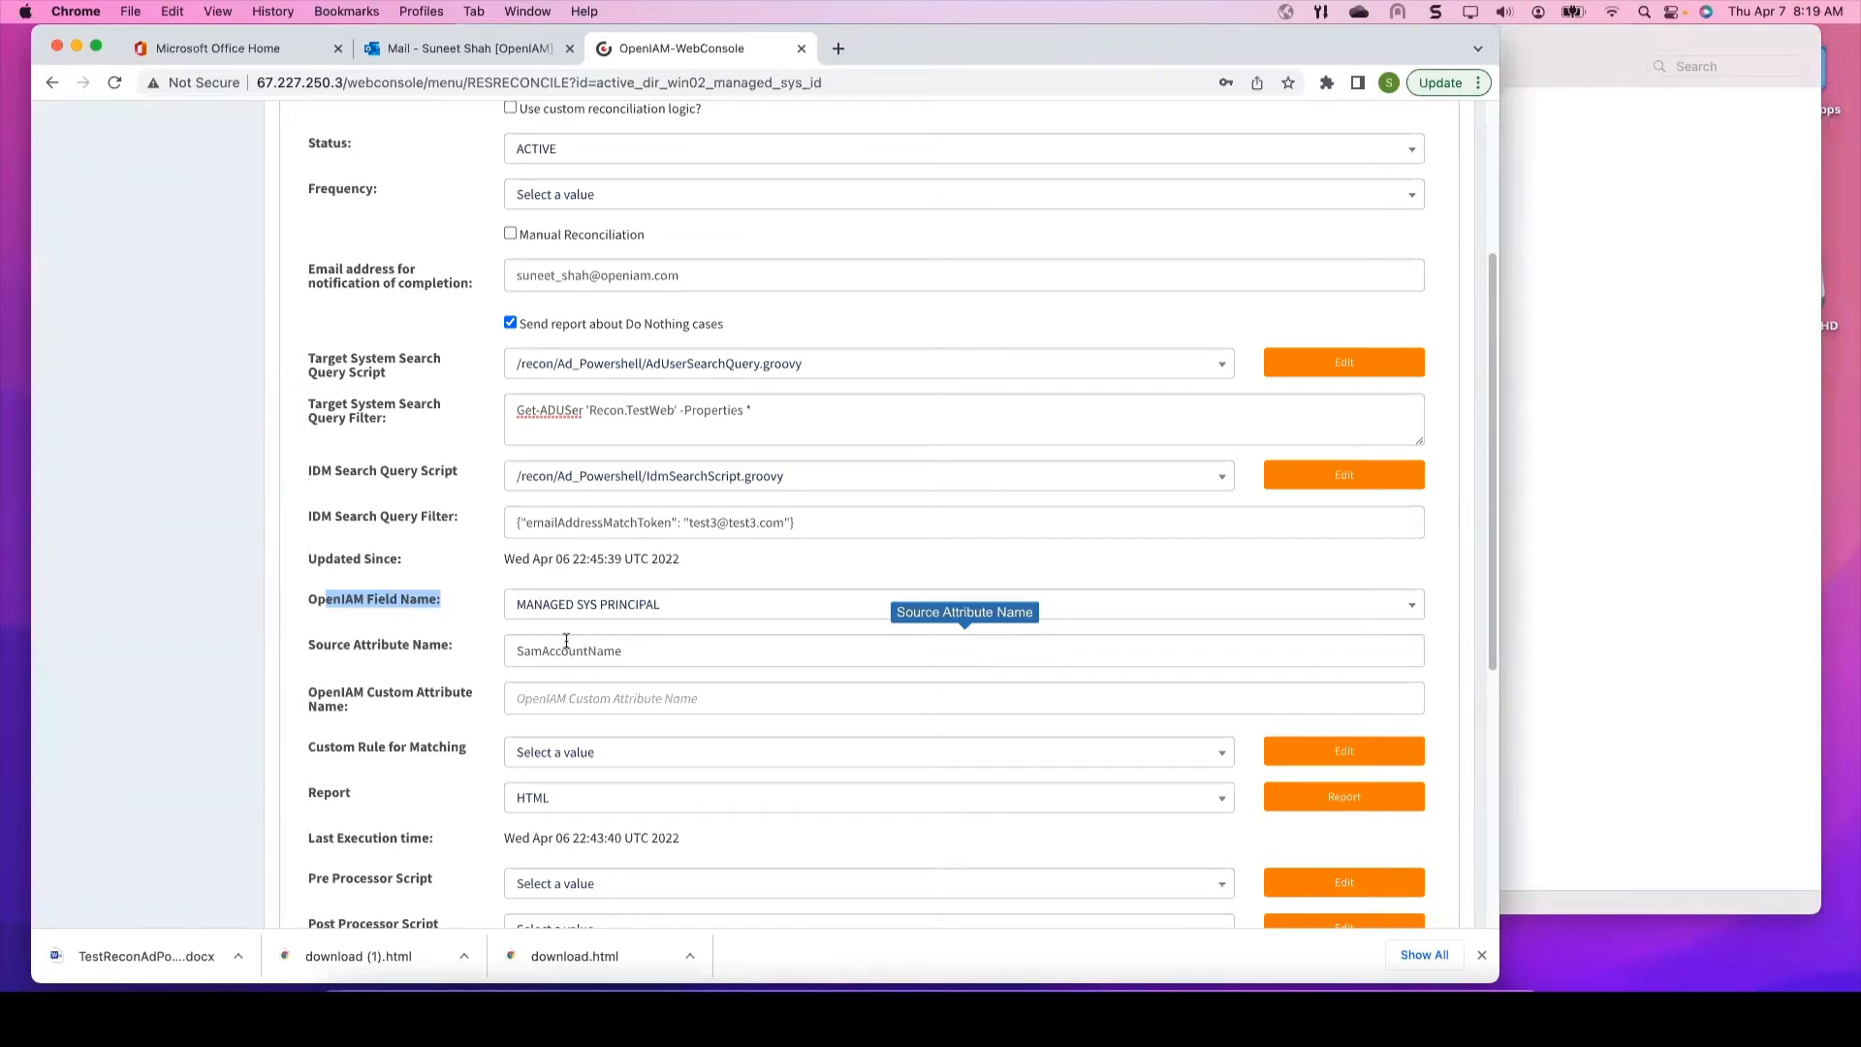
pyautogui.scroll(-1, 545, 672)
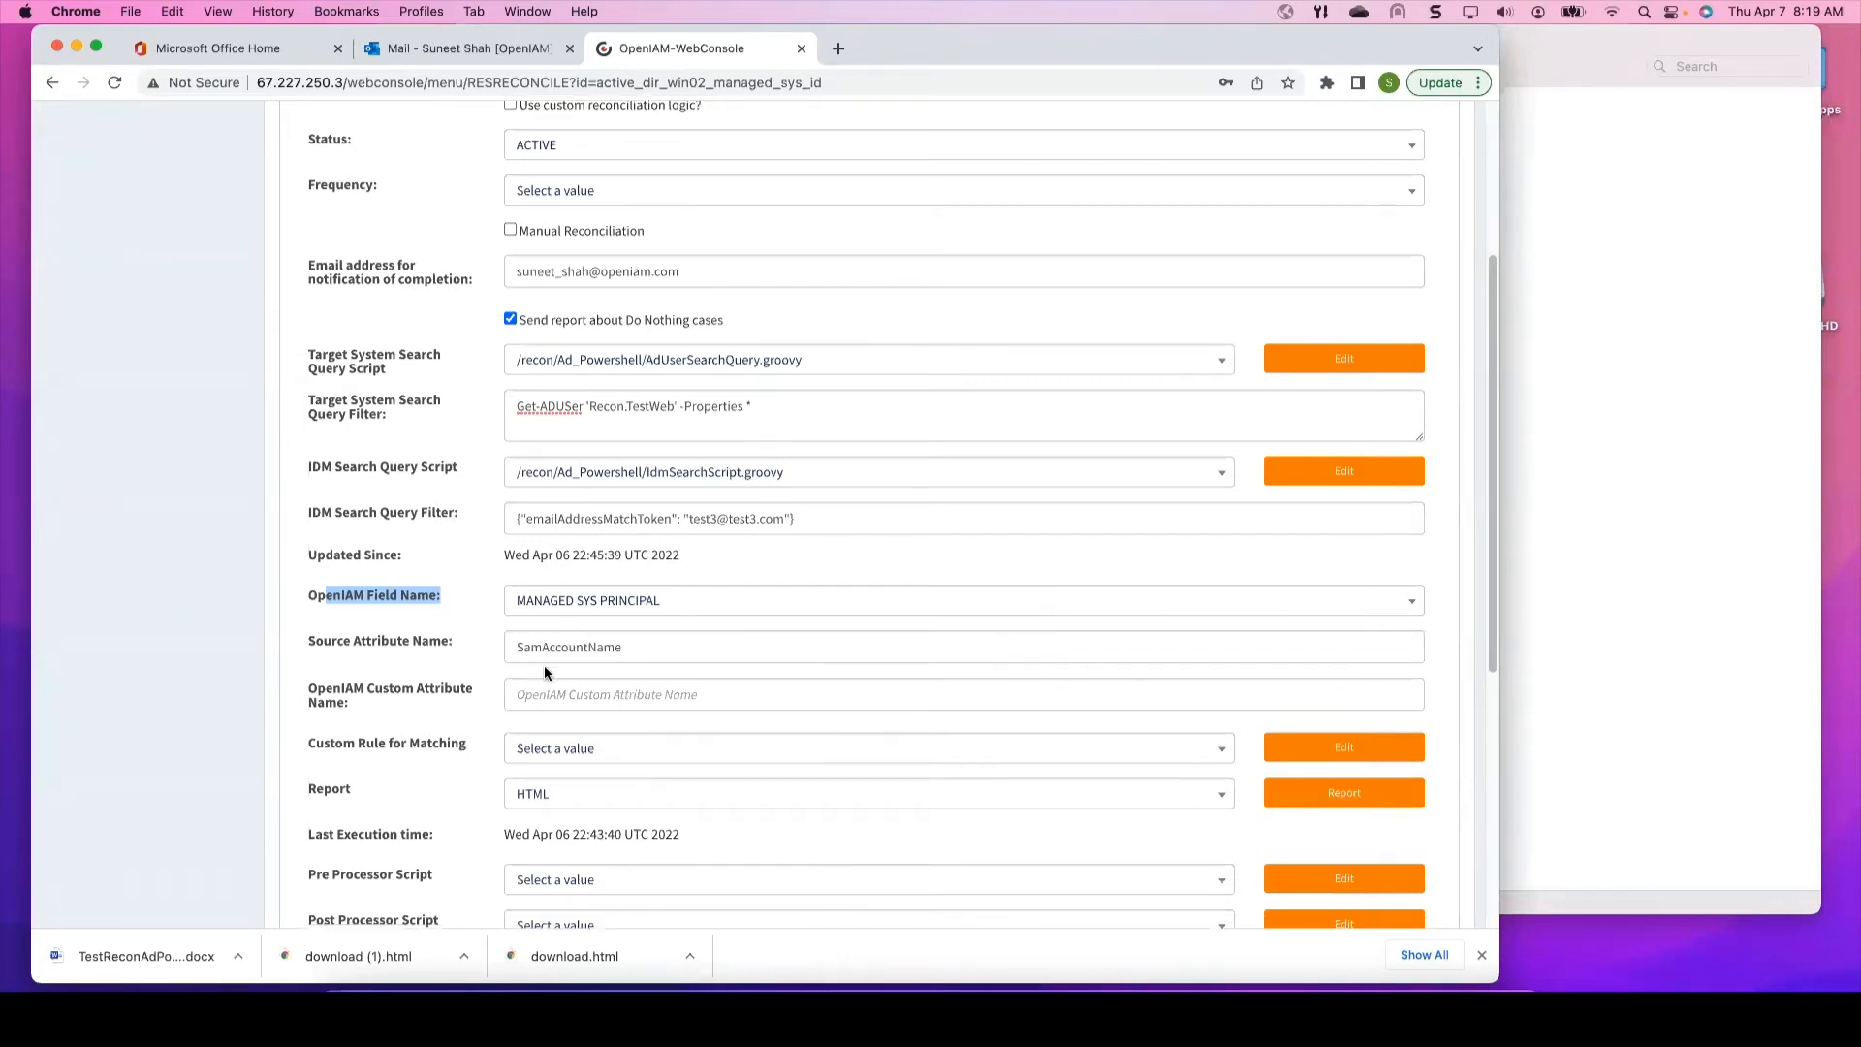
pyautogui.scroll(-2, 545, 671)
pyautogui.click(451, 709)
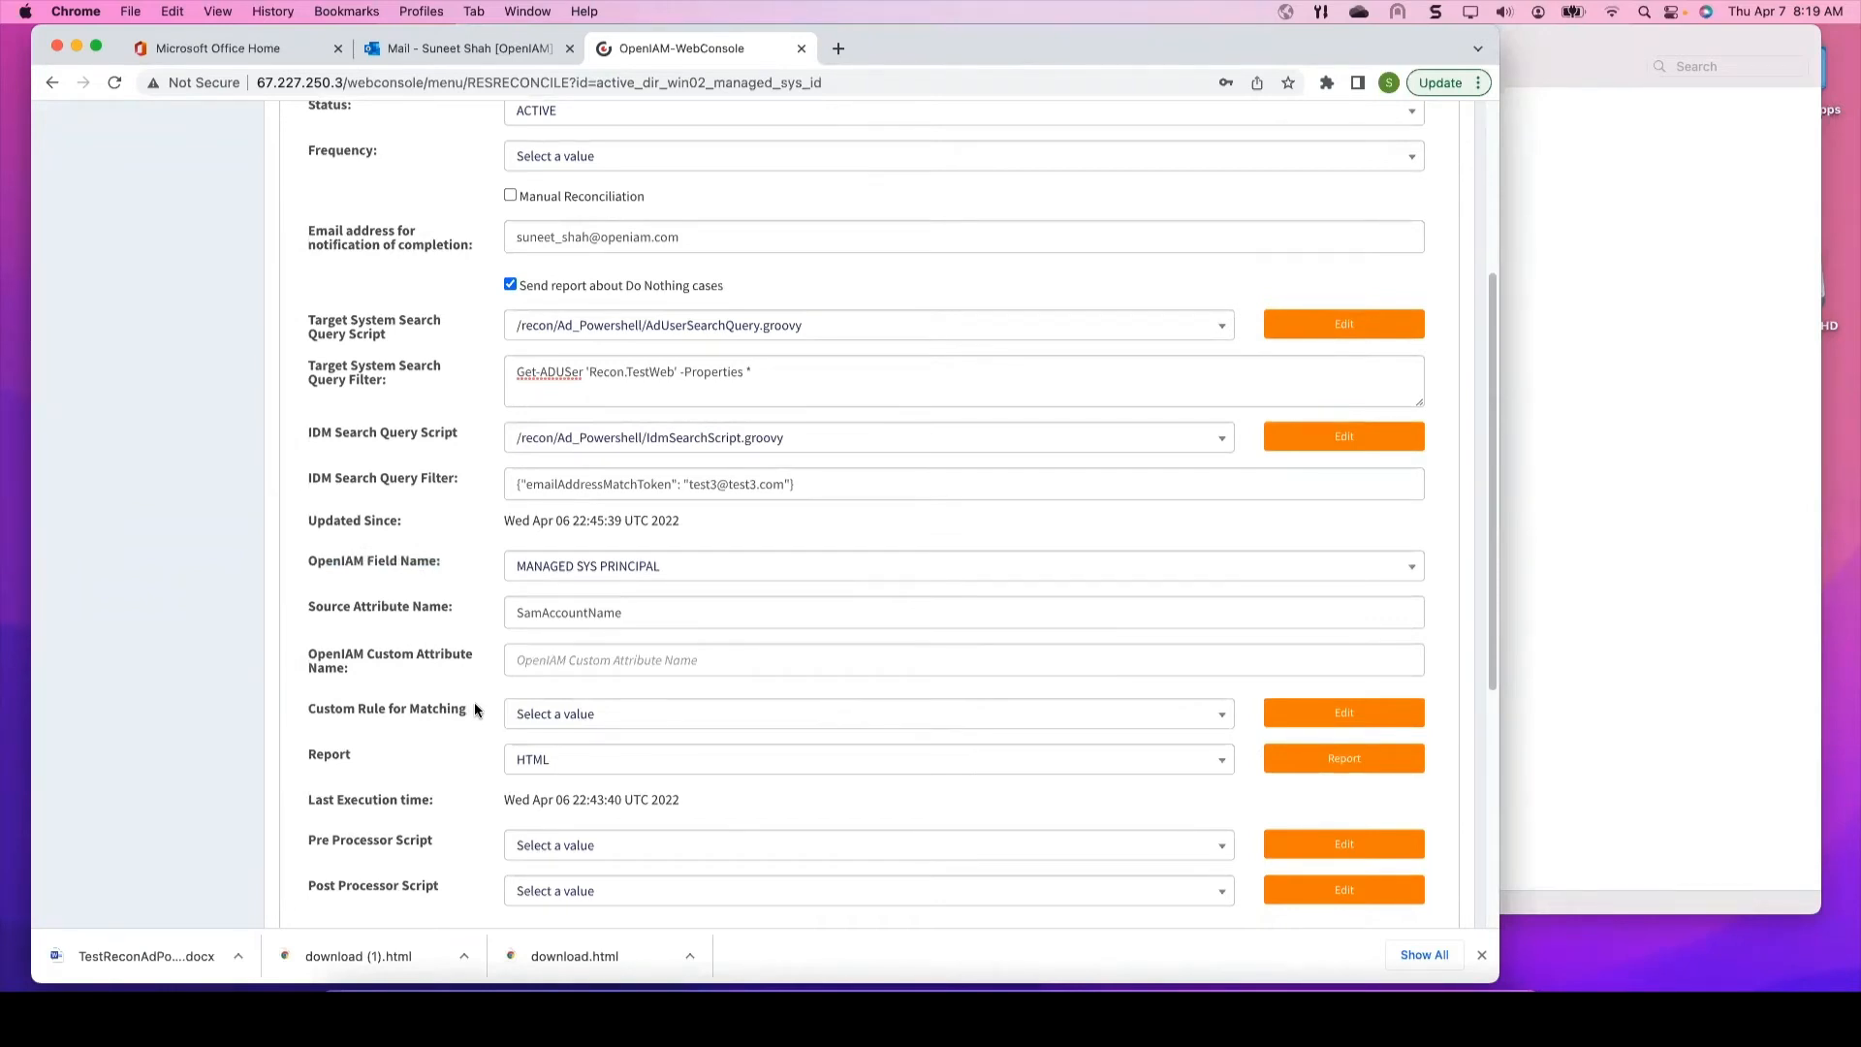
pyautogui.moveTo(468, 709); pyautogui.dragTo(333, 714)
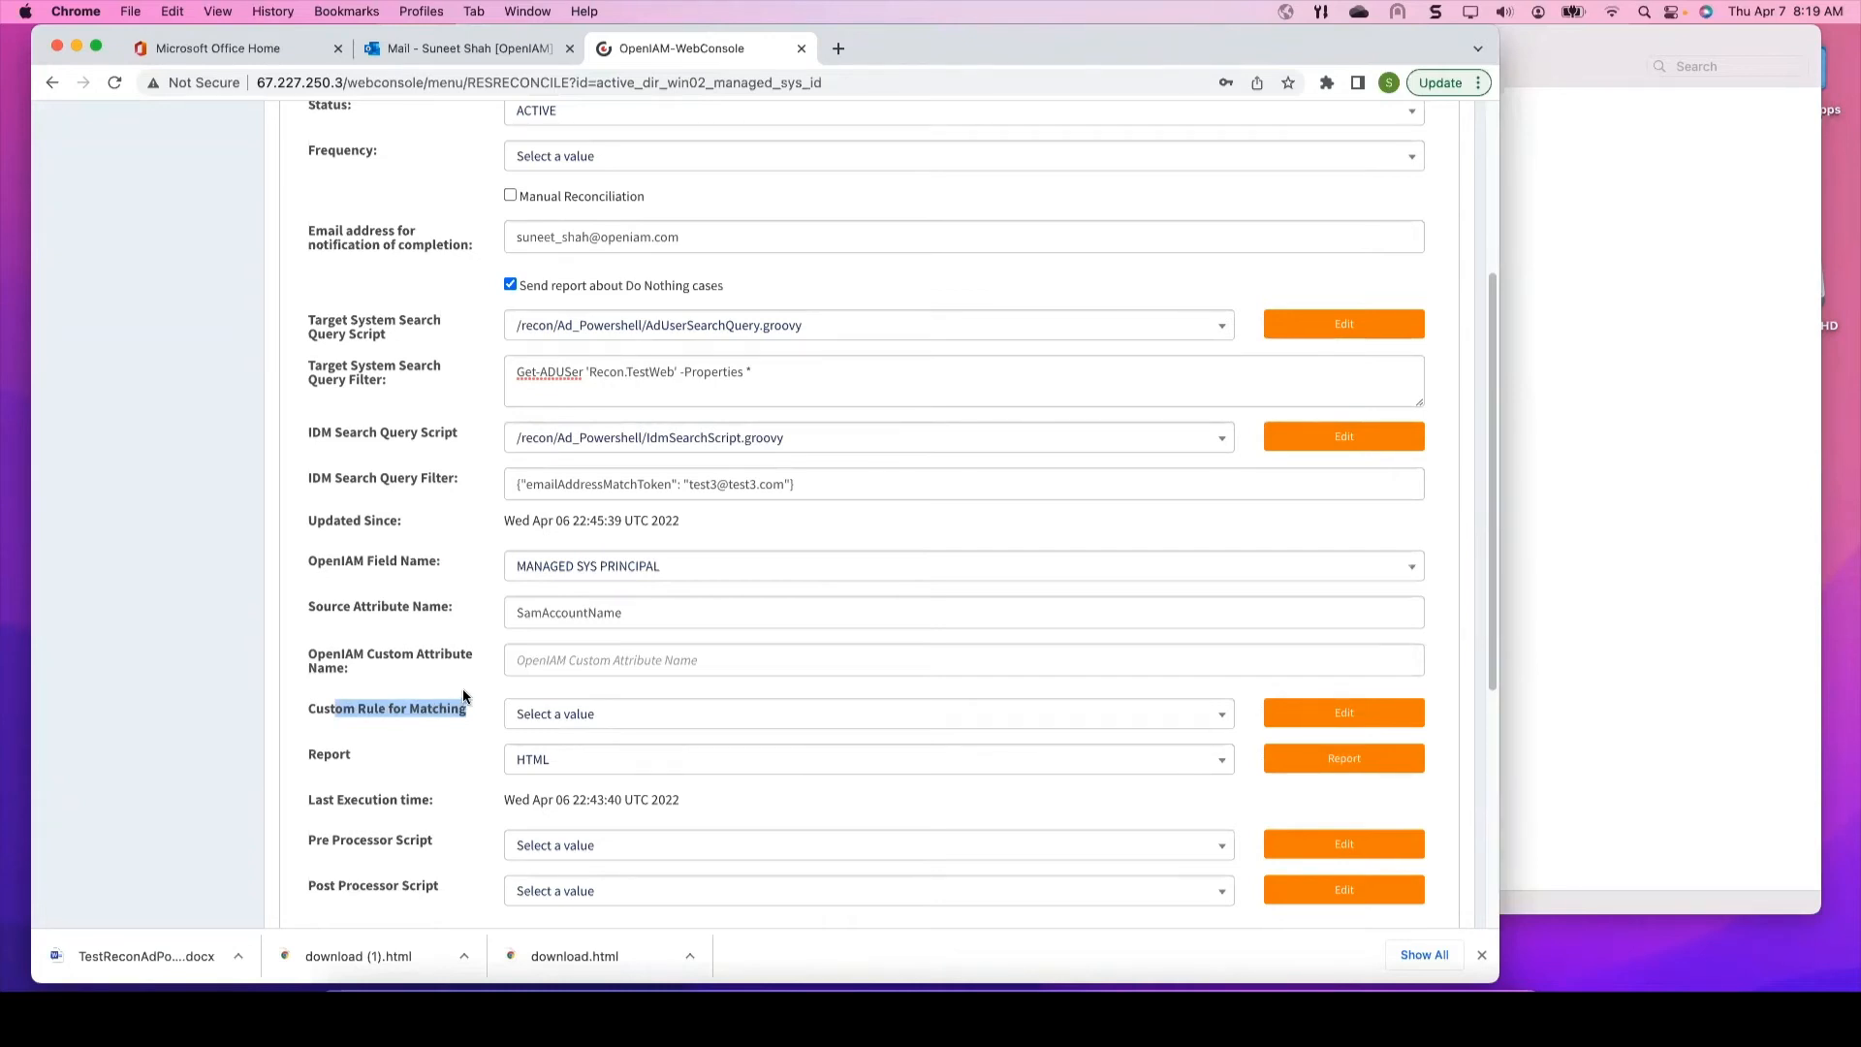
# Step: Review the USER reconciliation settings (Do Nothing report, Manual Reconciliation unchecked), then bring Remote Desktop forward
pyautogui.scroll(-1, 478, 684)
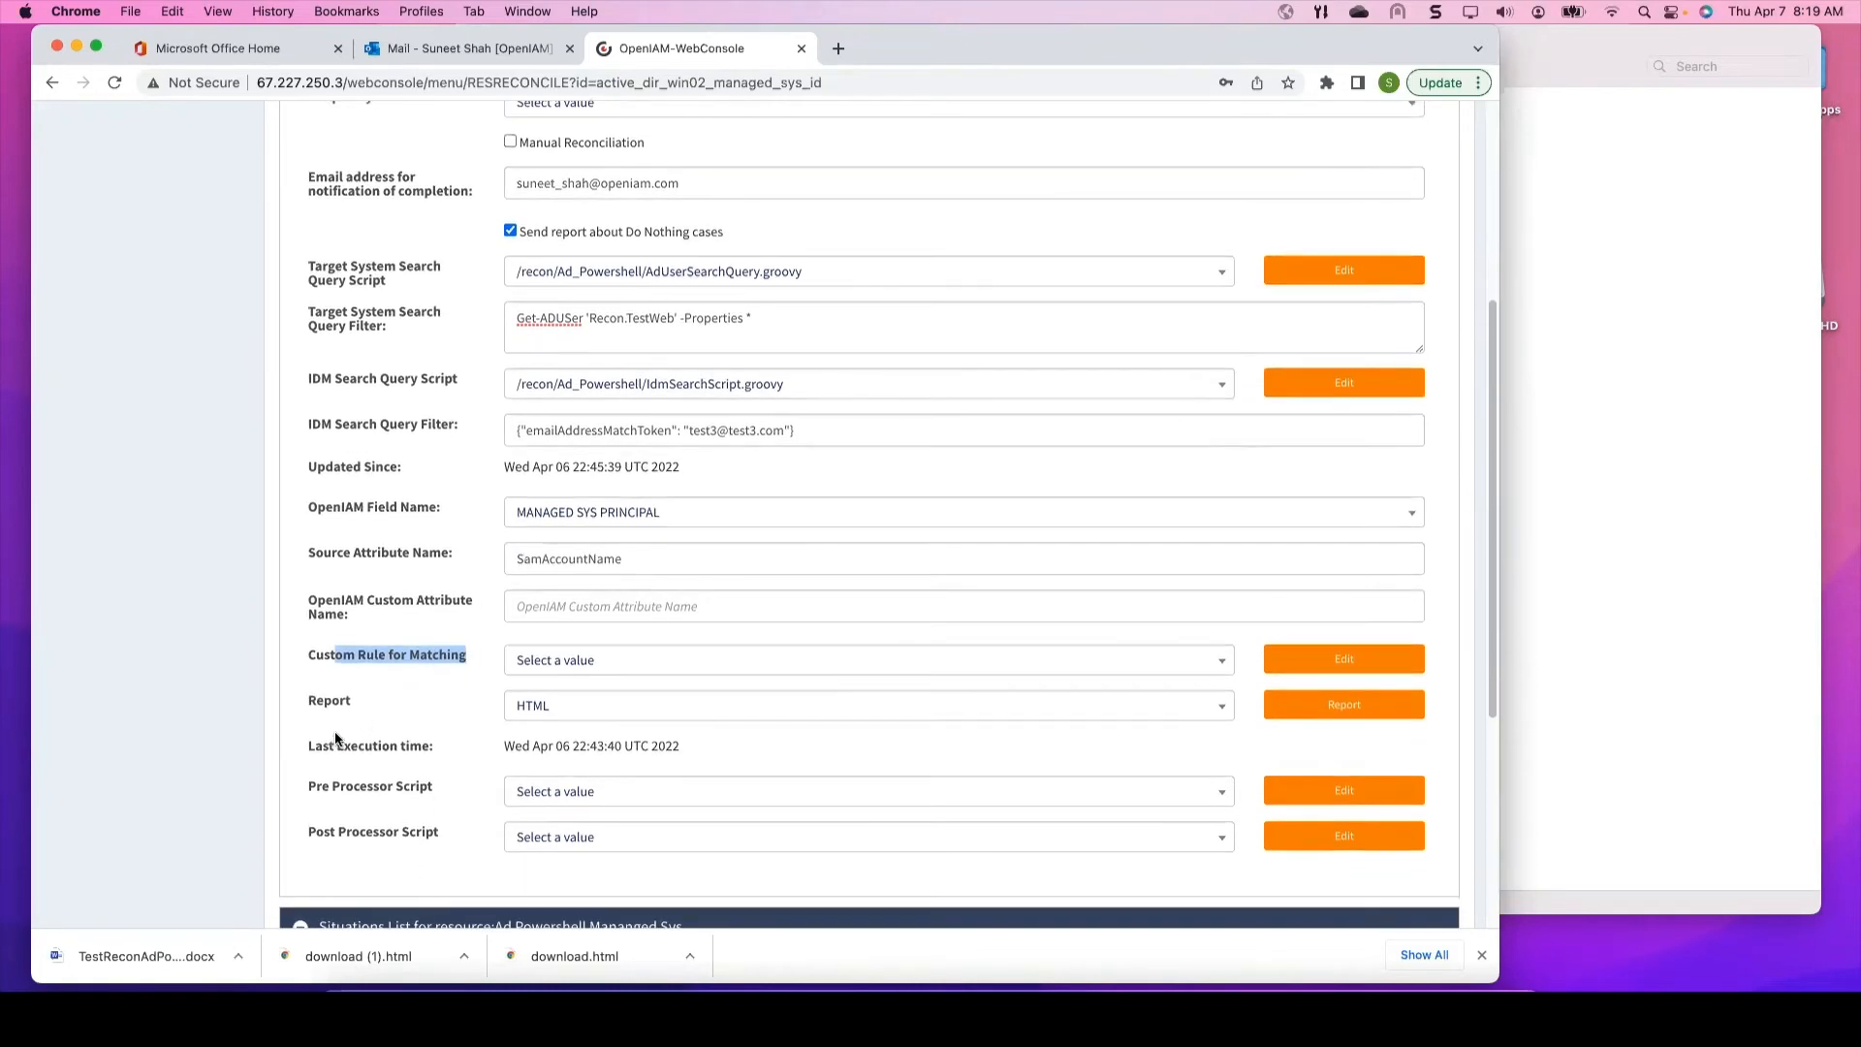
pyautogui.scroll(-5, 462, 578)
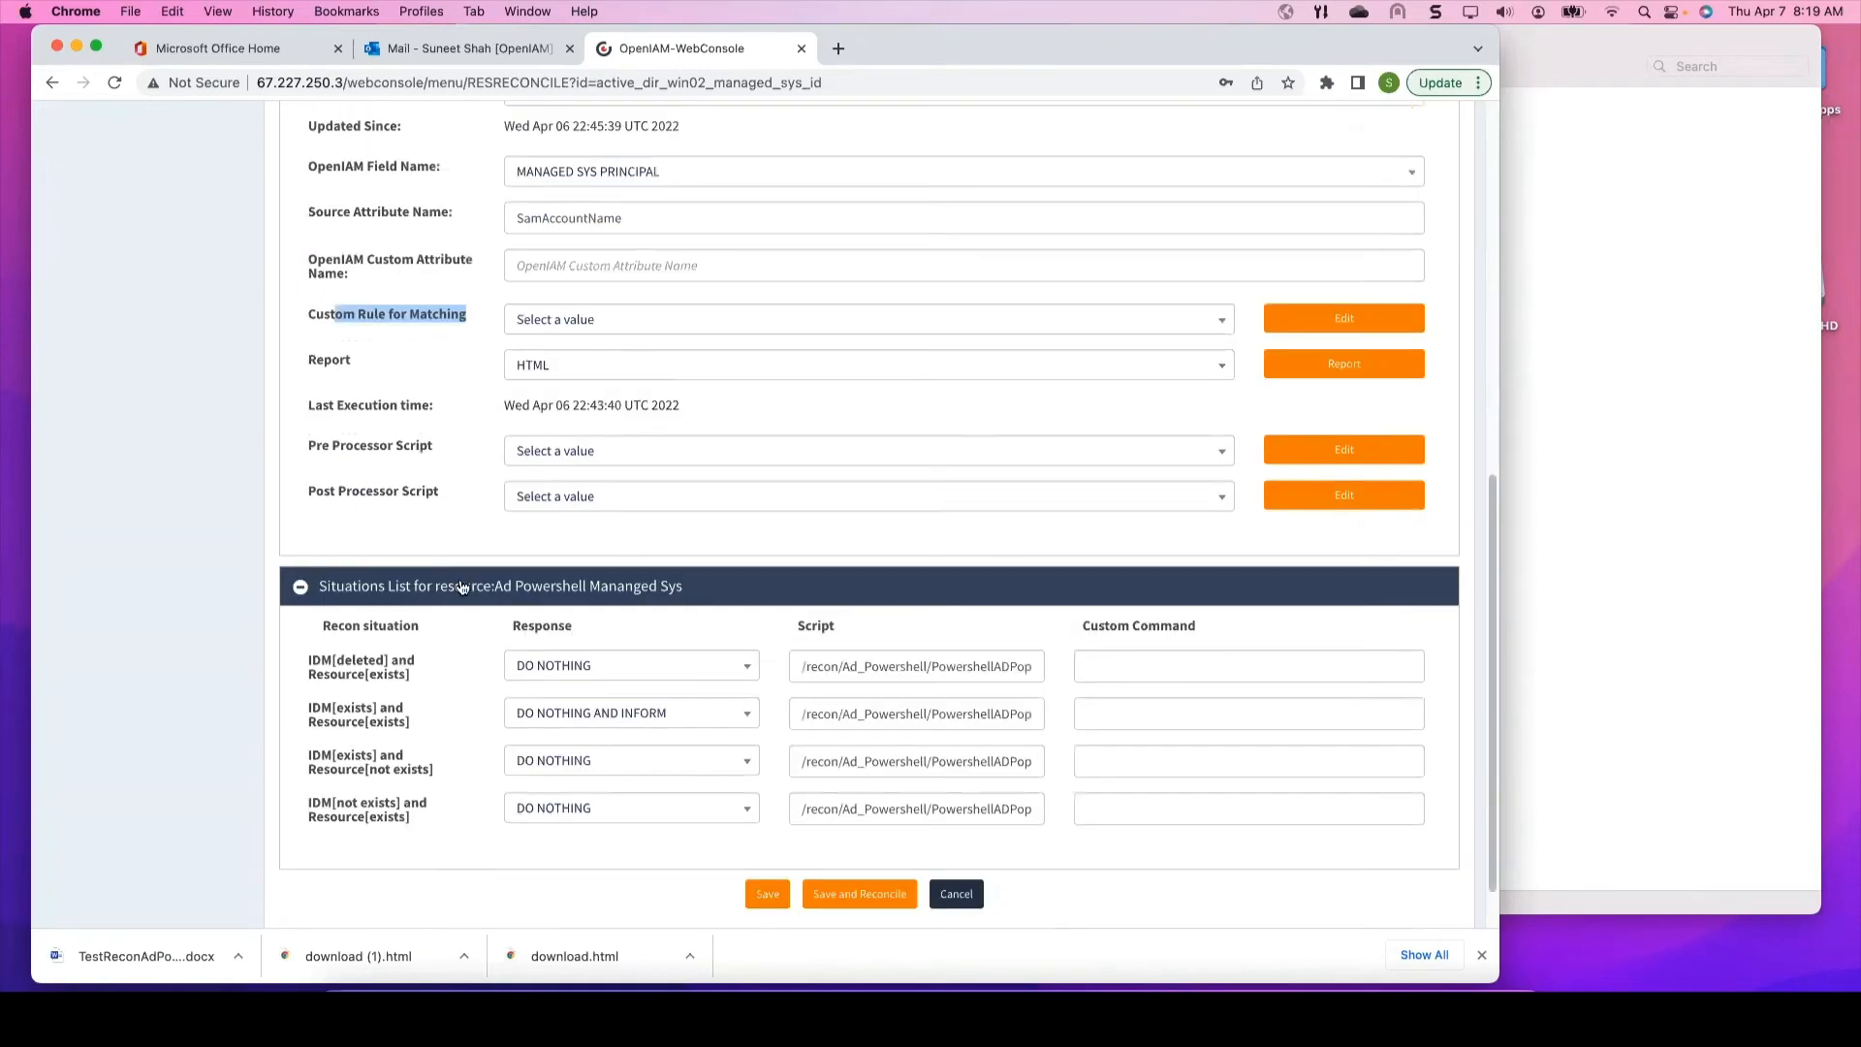
pyautogui.scroll(2, 445, 577)
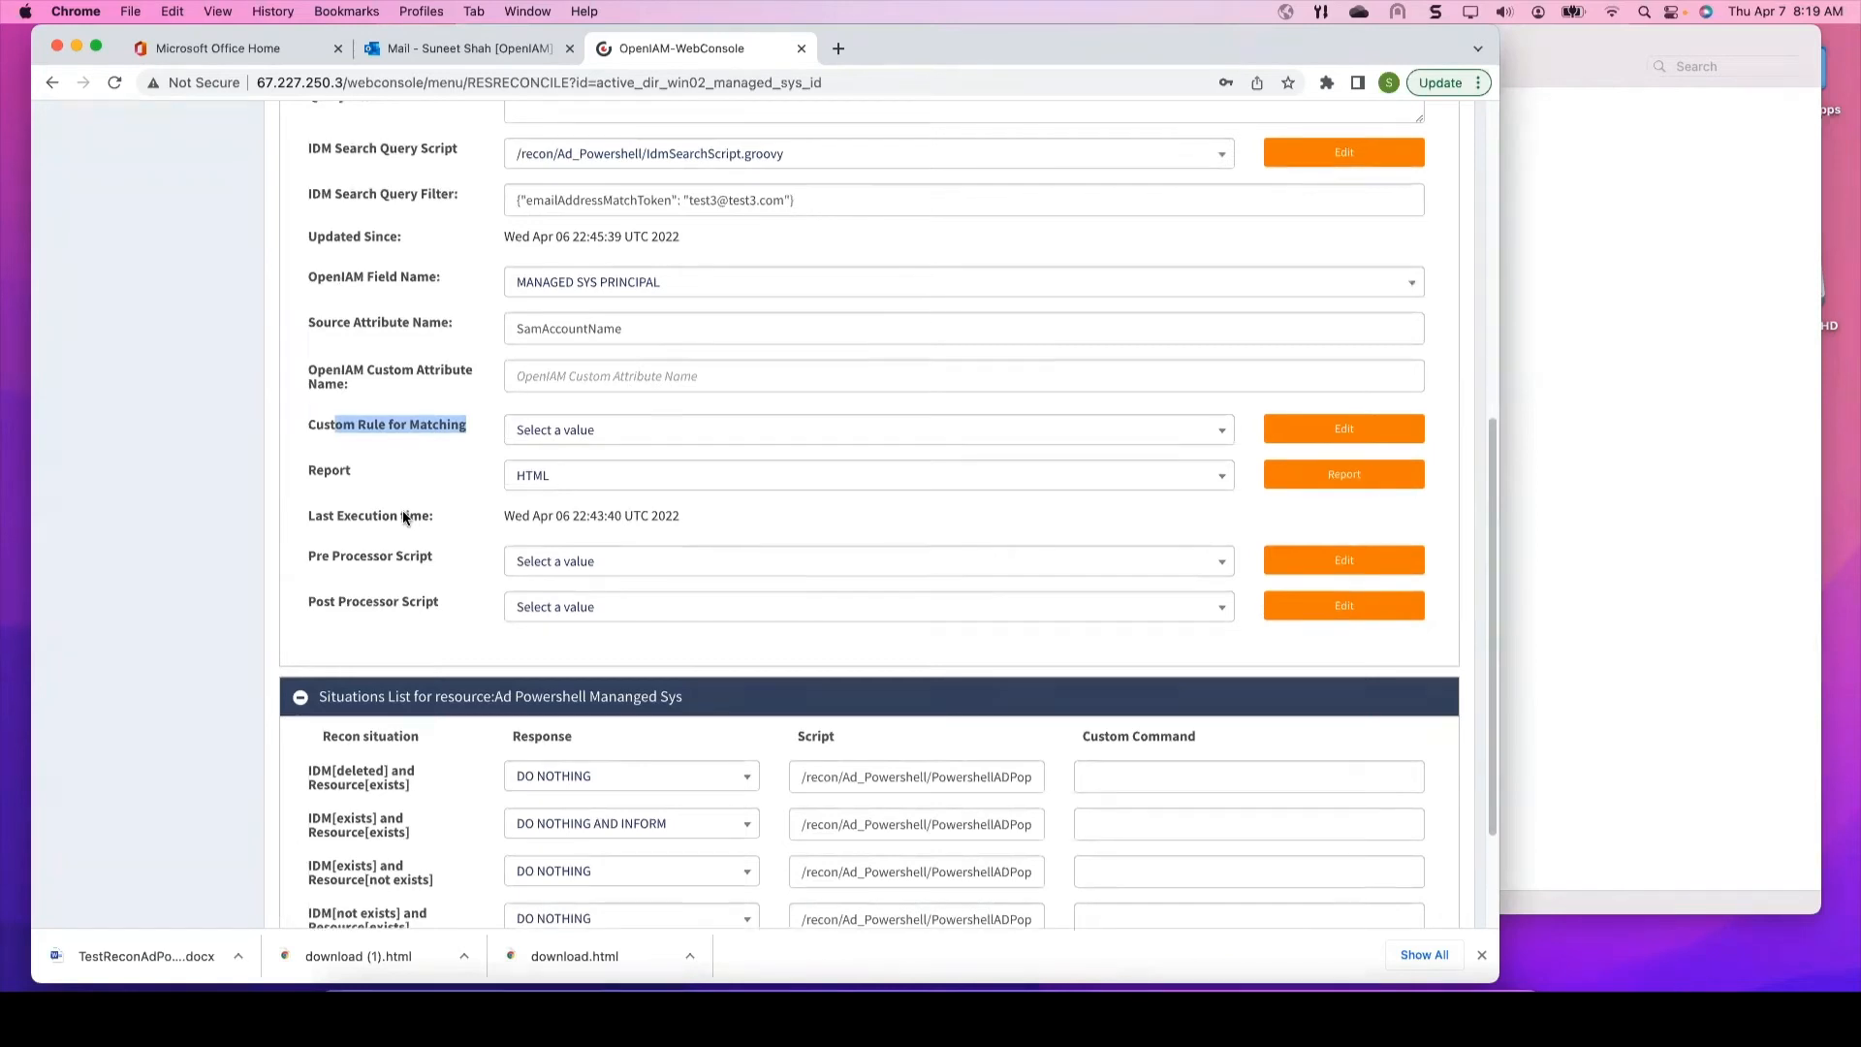
pyautogui.scroll(-3, 403, 510)
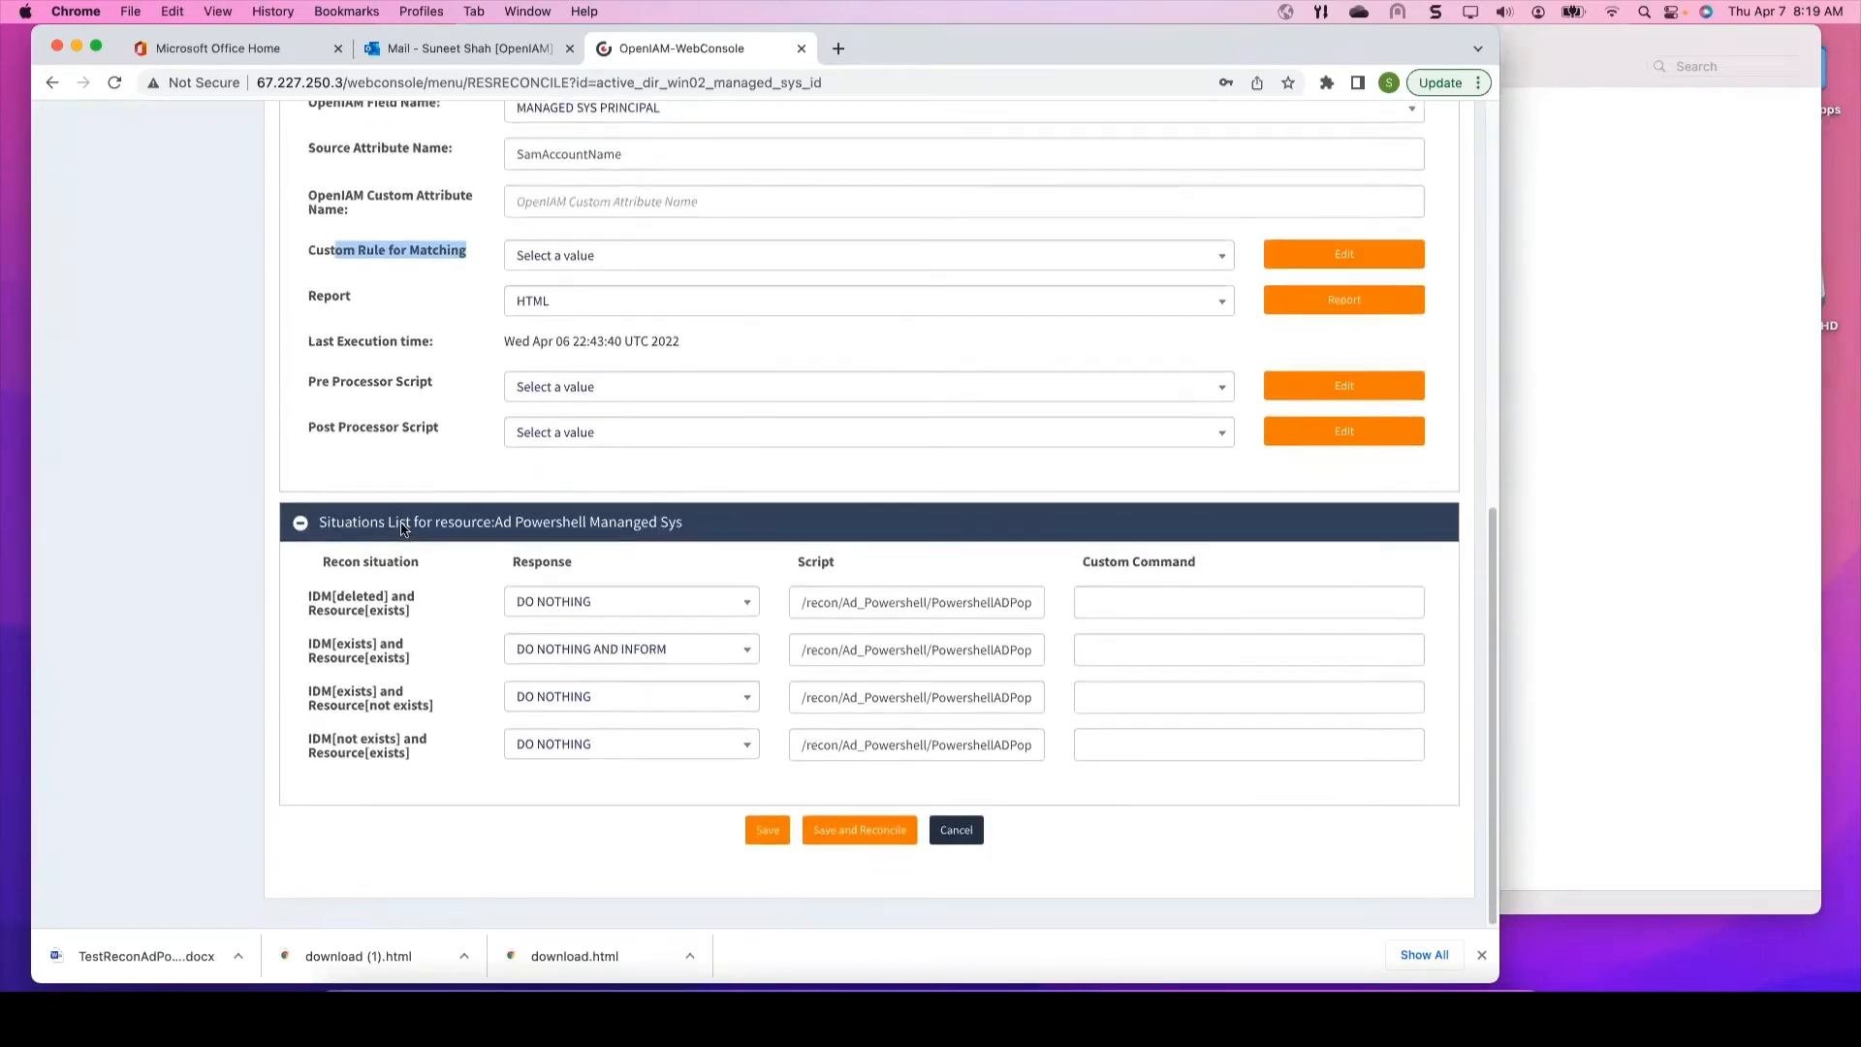
pyautogui.click(421, 389)
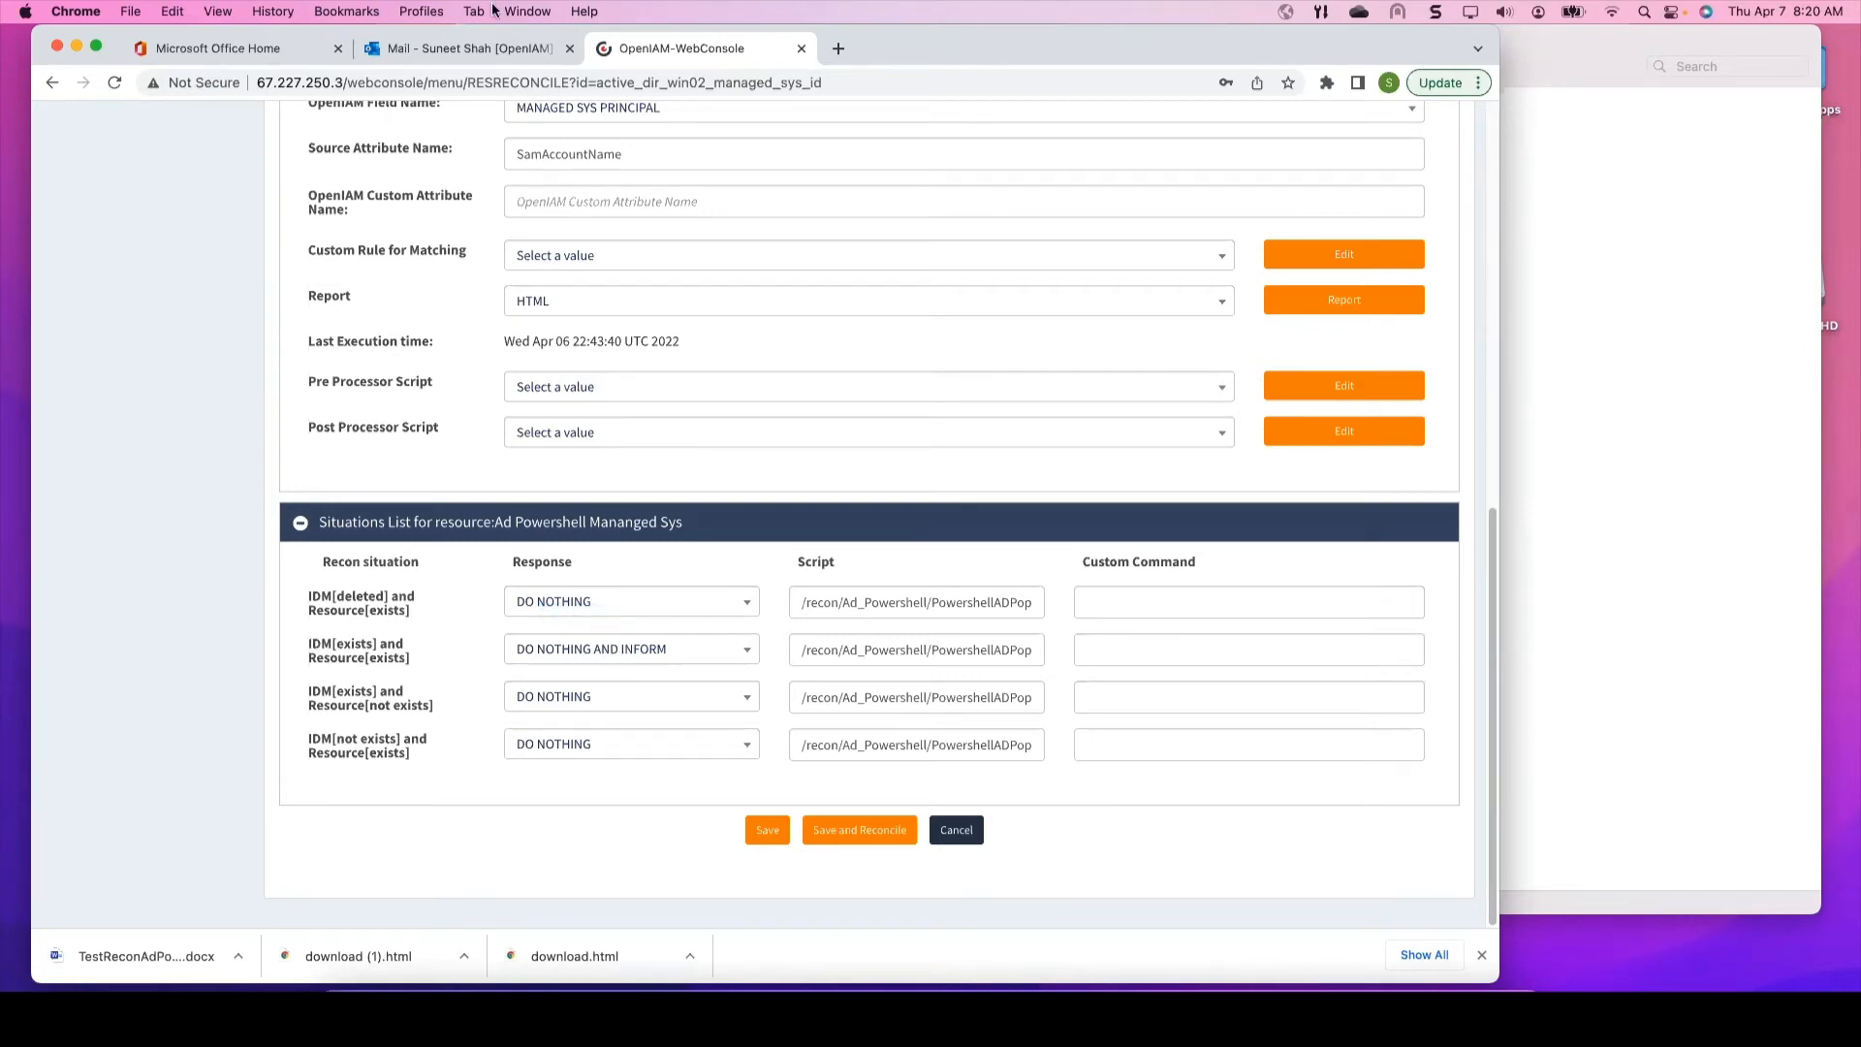
pyautogui.scroll(3, 1001, 291)
pyautogui.scroll(2, 998, 282)
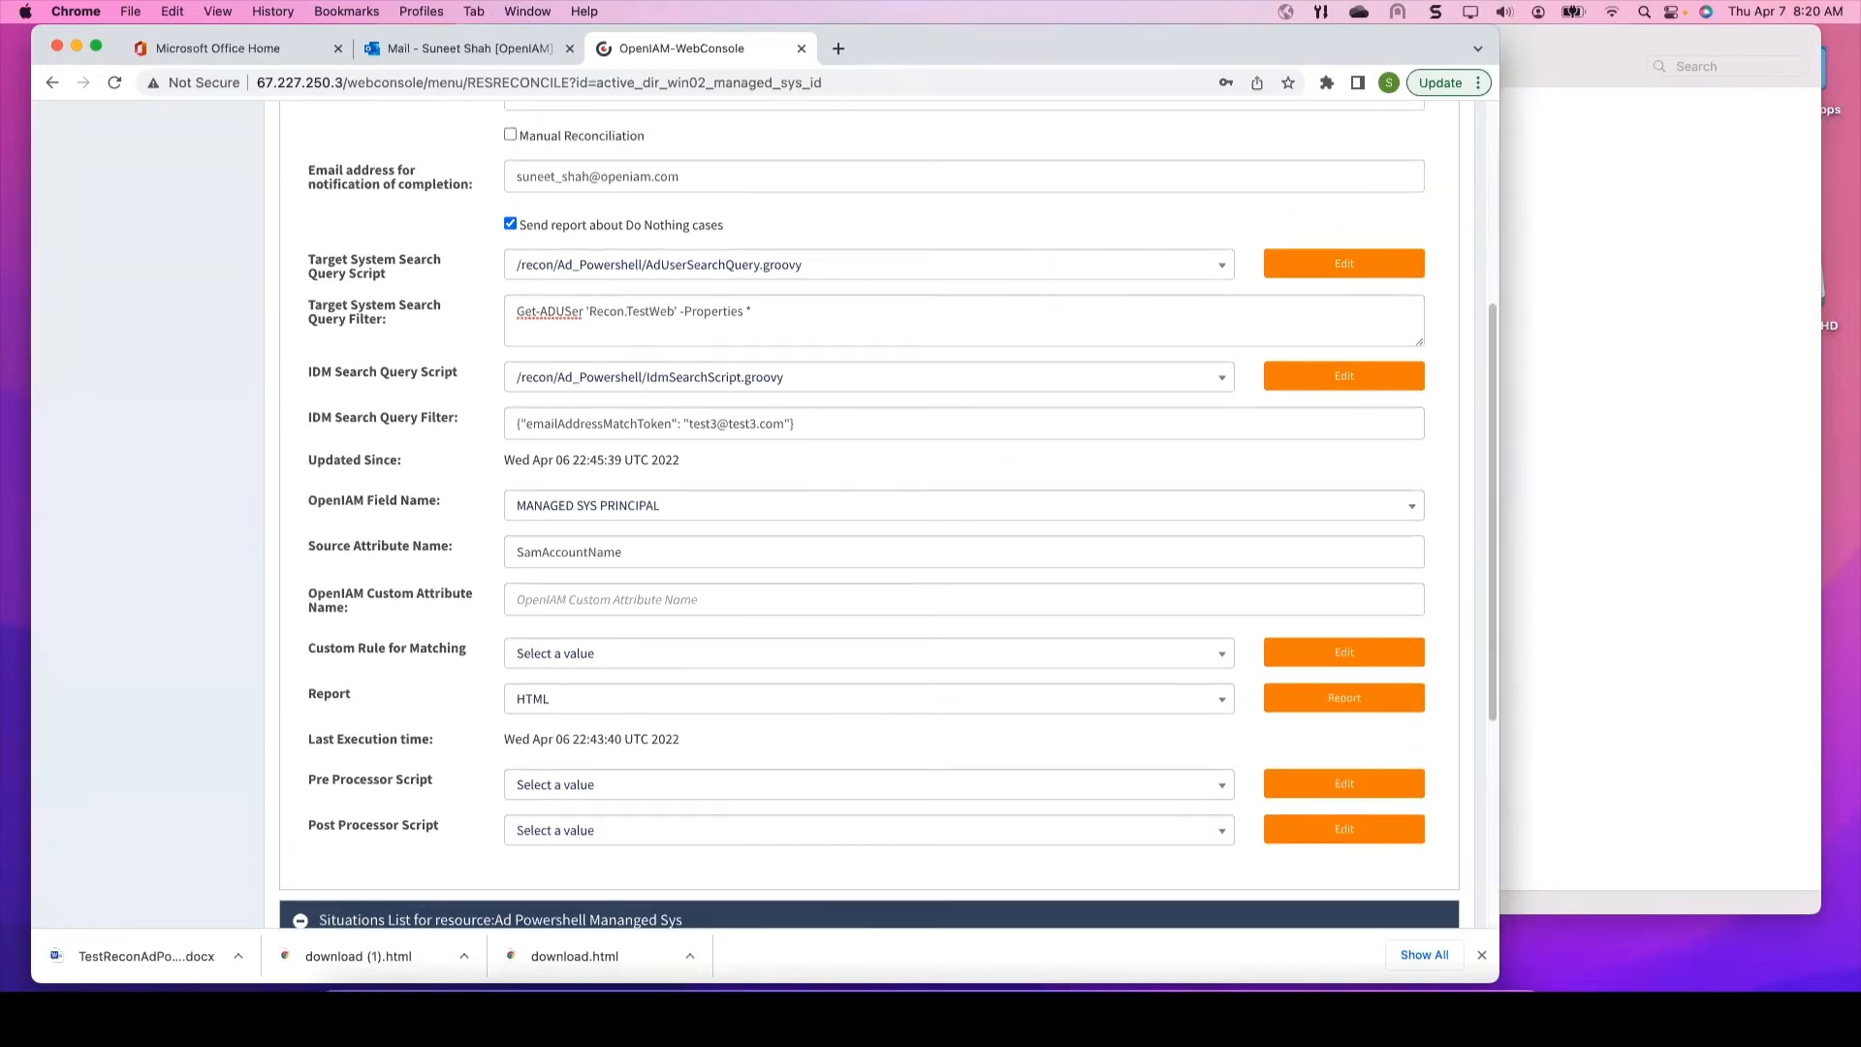
pyautogui.moveTo(0, 37); pyautogui.dragTo(367, 10)
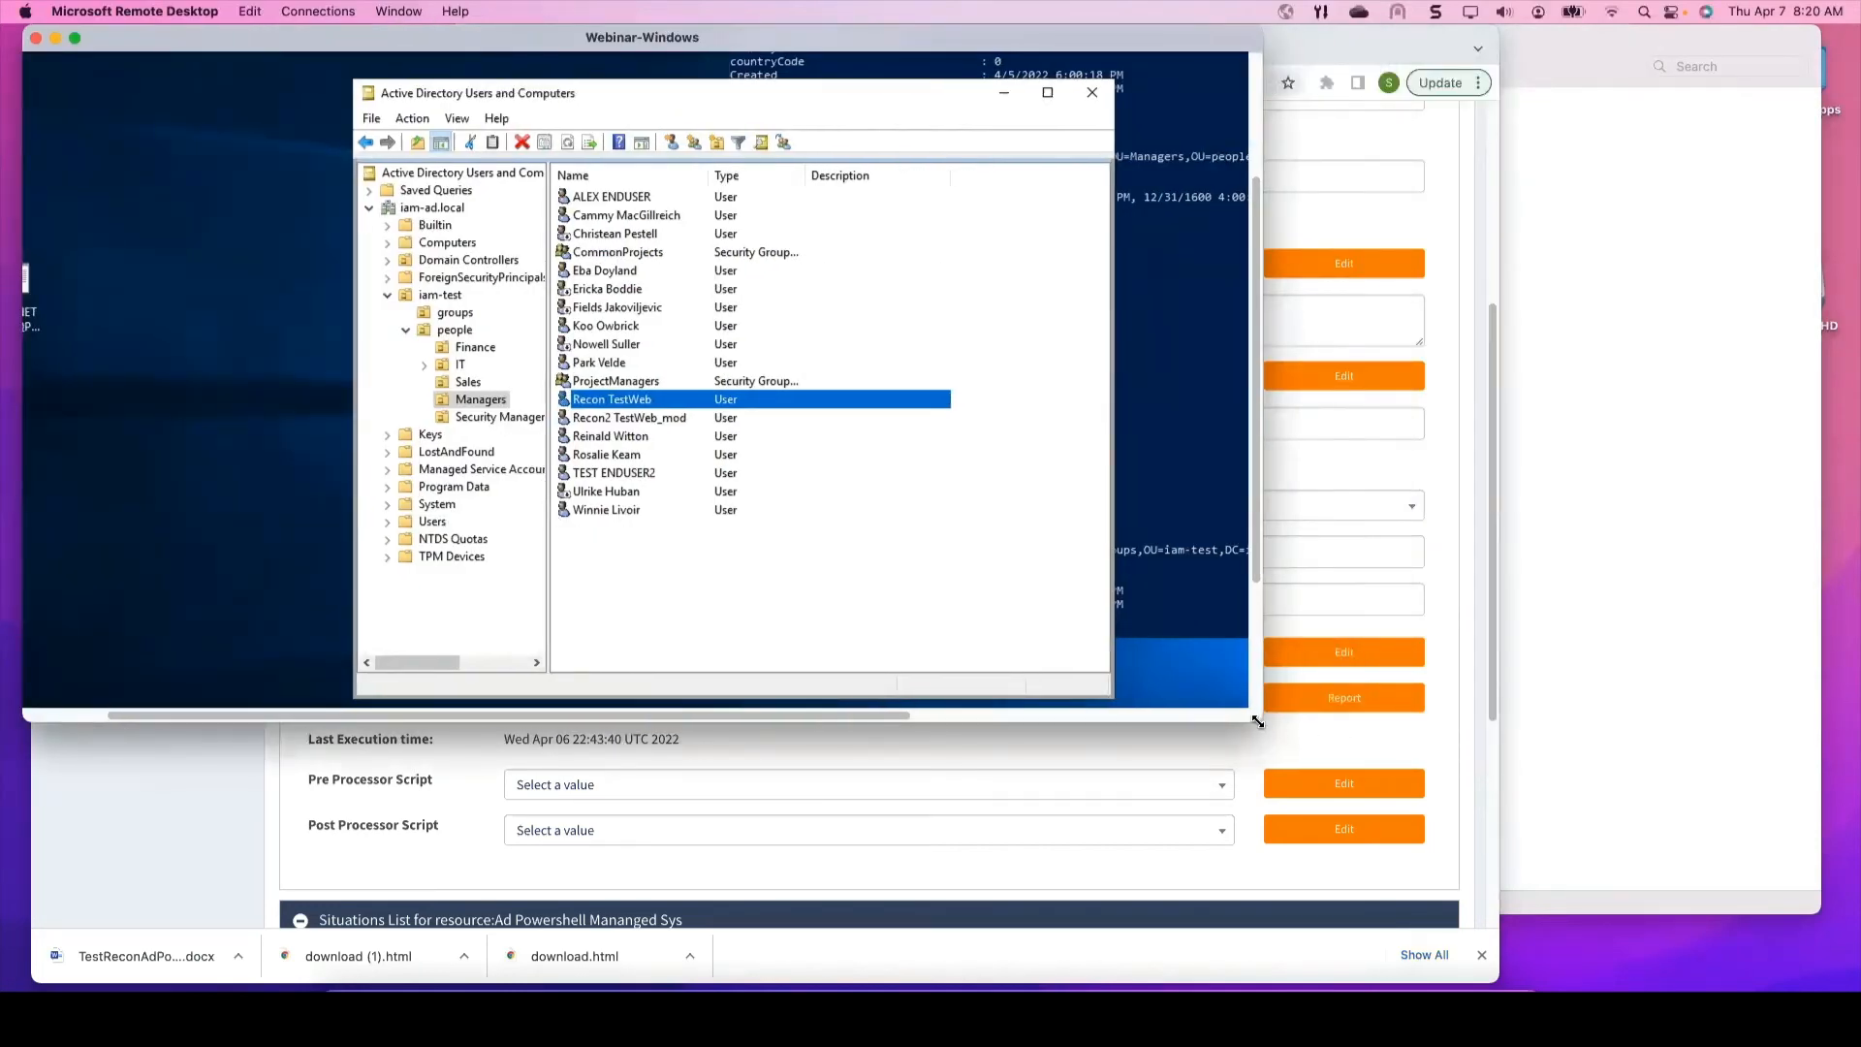
# Step: Verify Recon TestWeb's last name is TestWeb_mod in AD Users and Computers, then minimize the session
pyautogui.moveTo(1256, 718); pyautogui.dragTo(1306, 894)
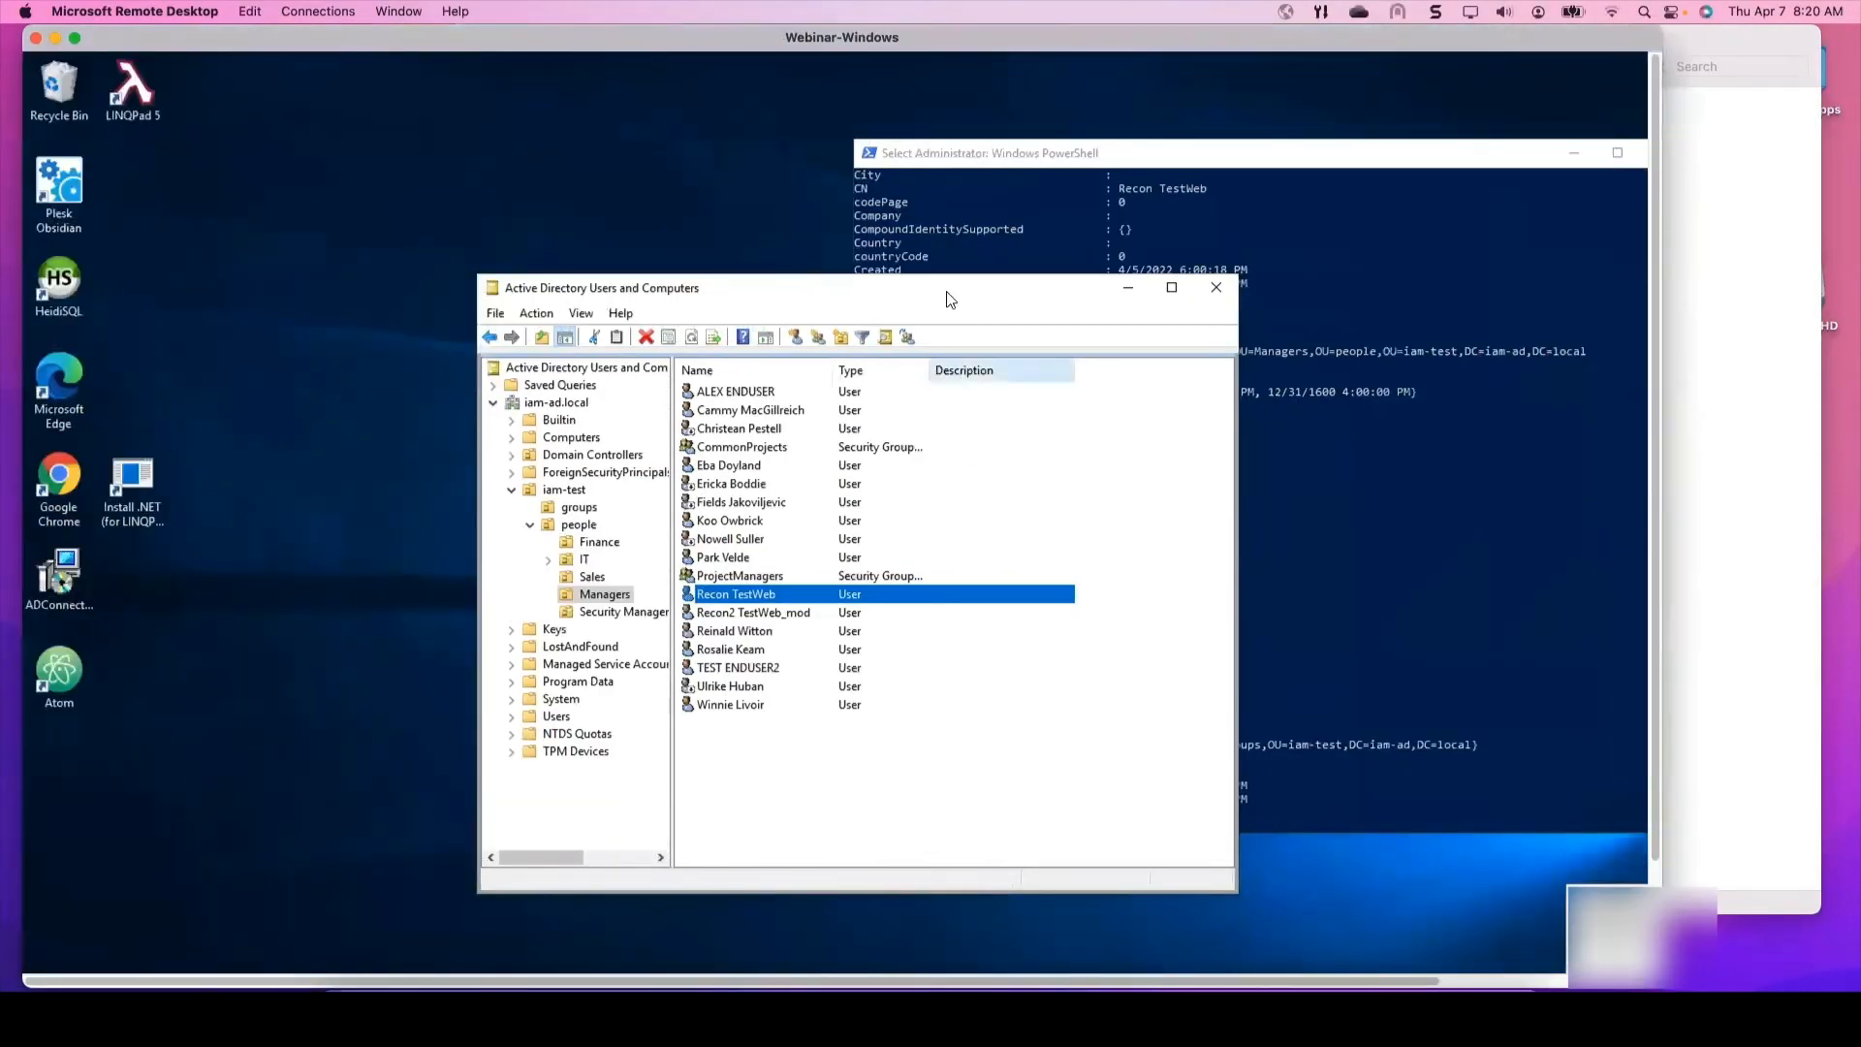
pyautogui.moveTo(882, 289); pyautogui.dragTo(741, 199)
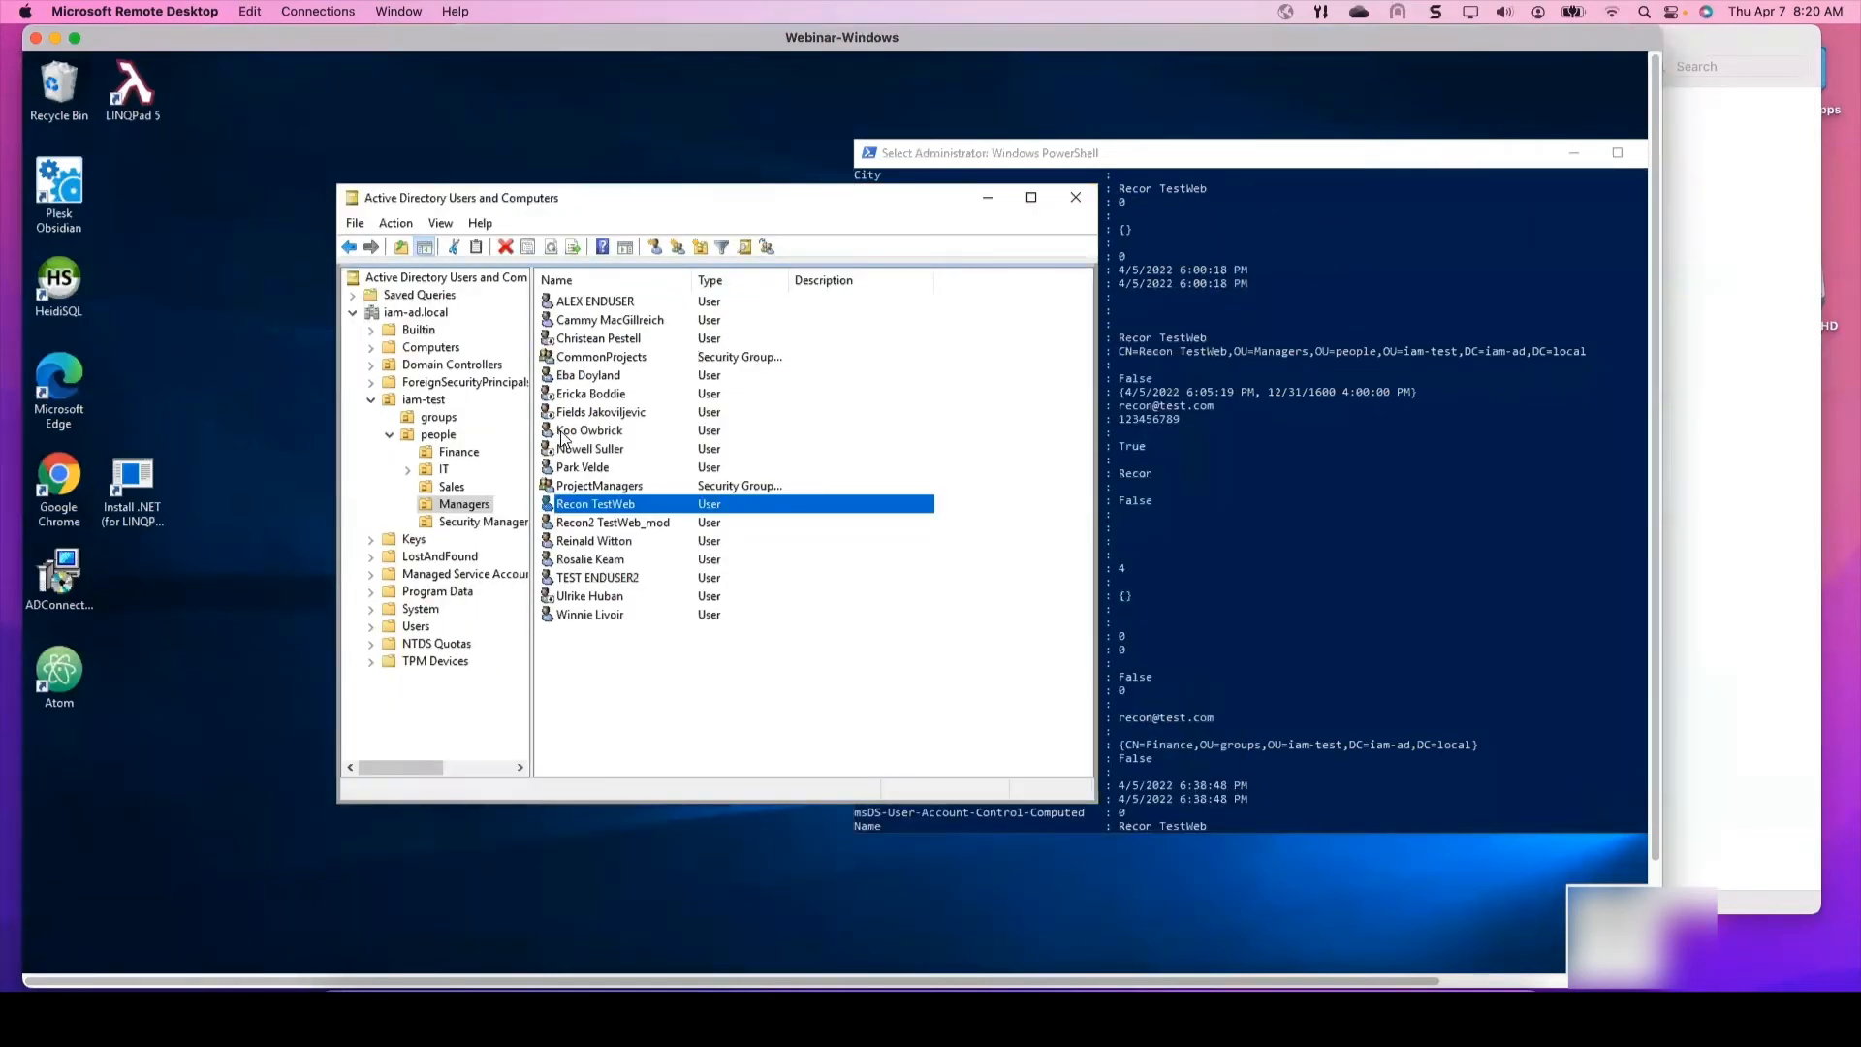
pyautogui.doubleClick(579, 509)
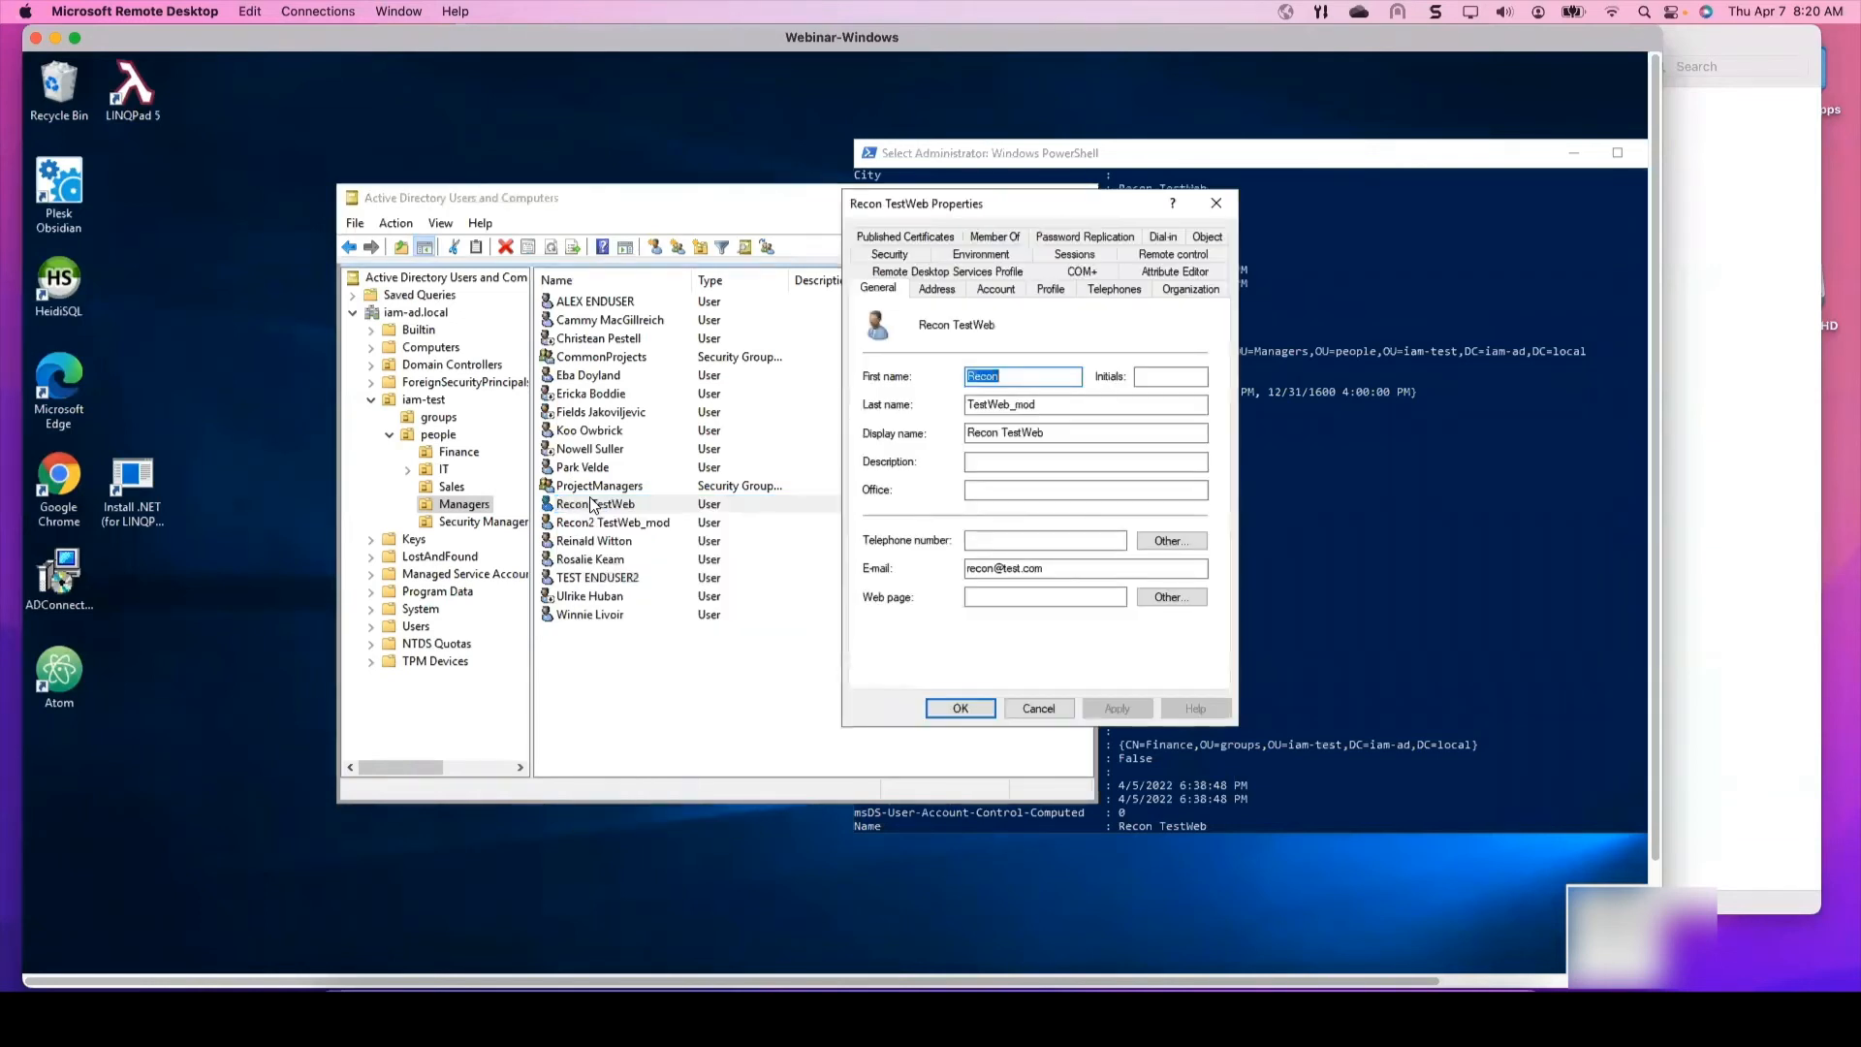
pyautogui.click(1073, 404)
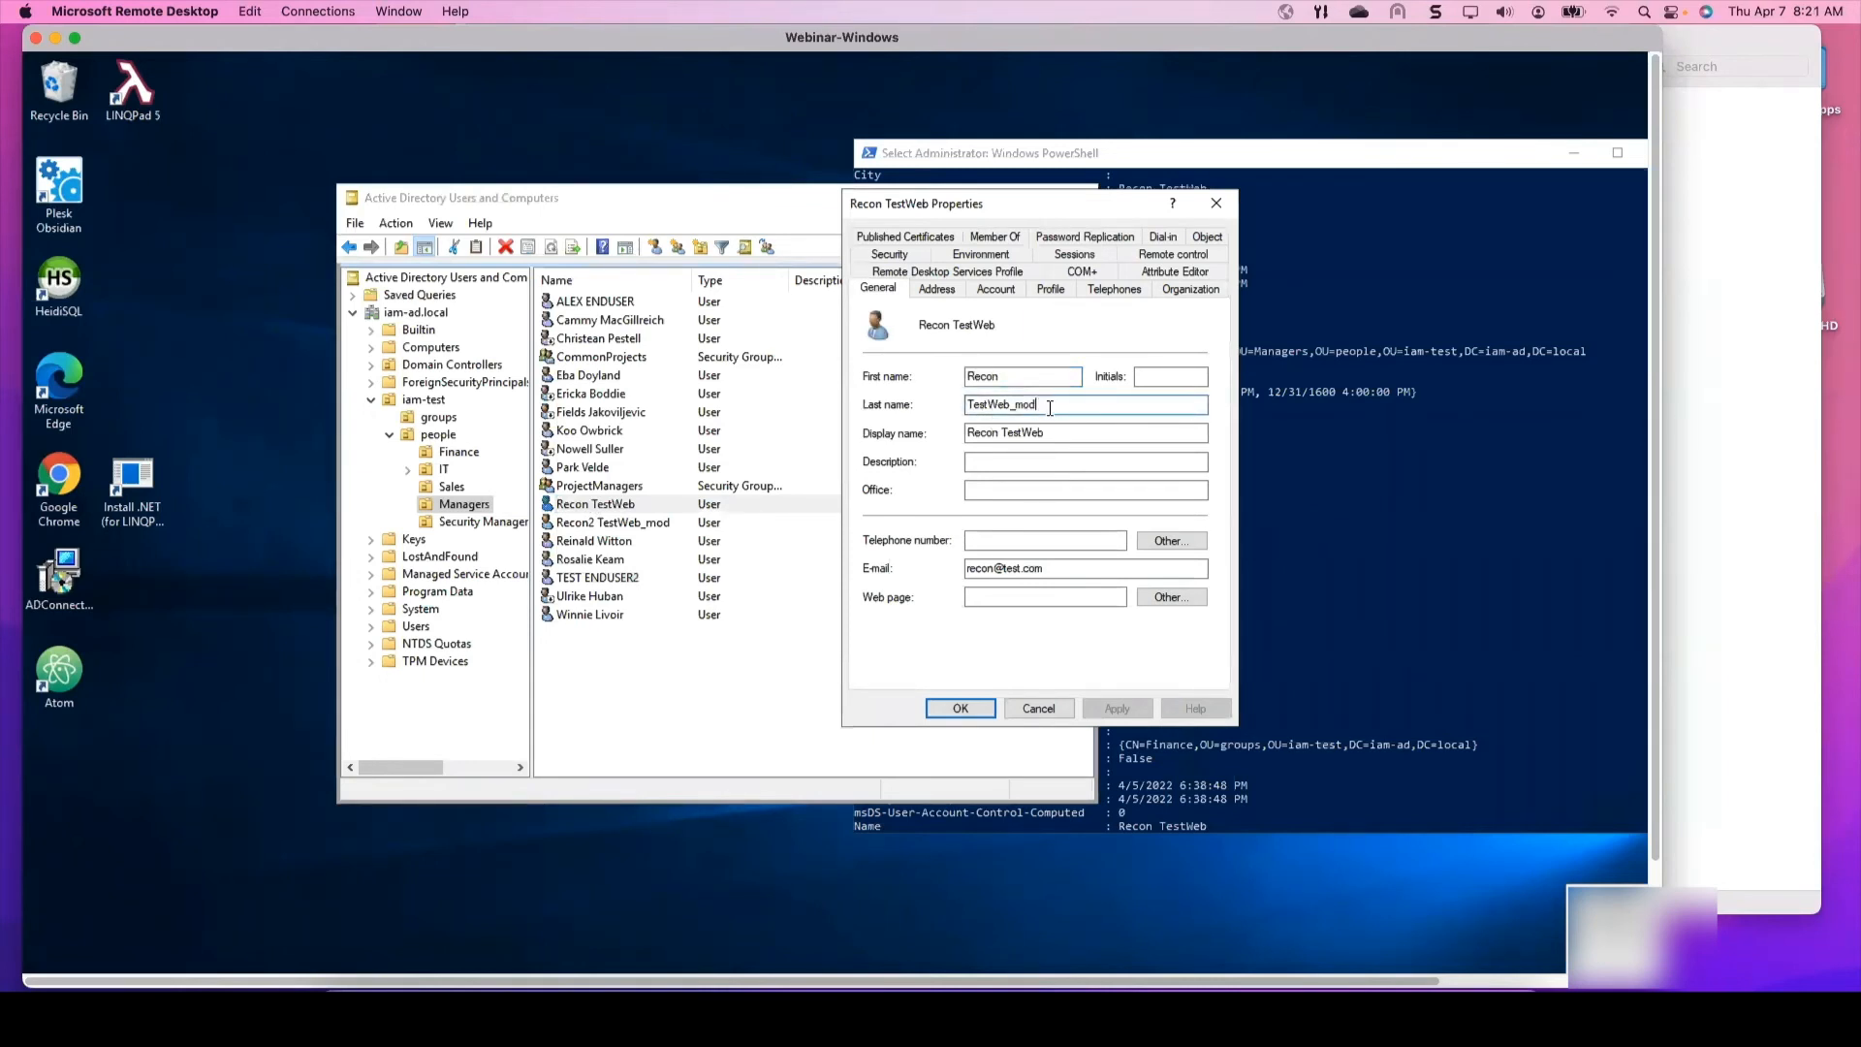
pyautogui.doubleClick(989, 407)
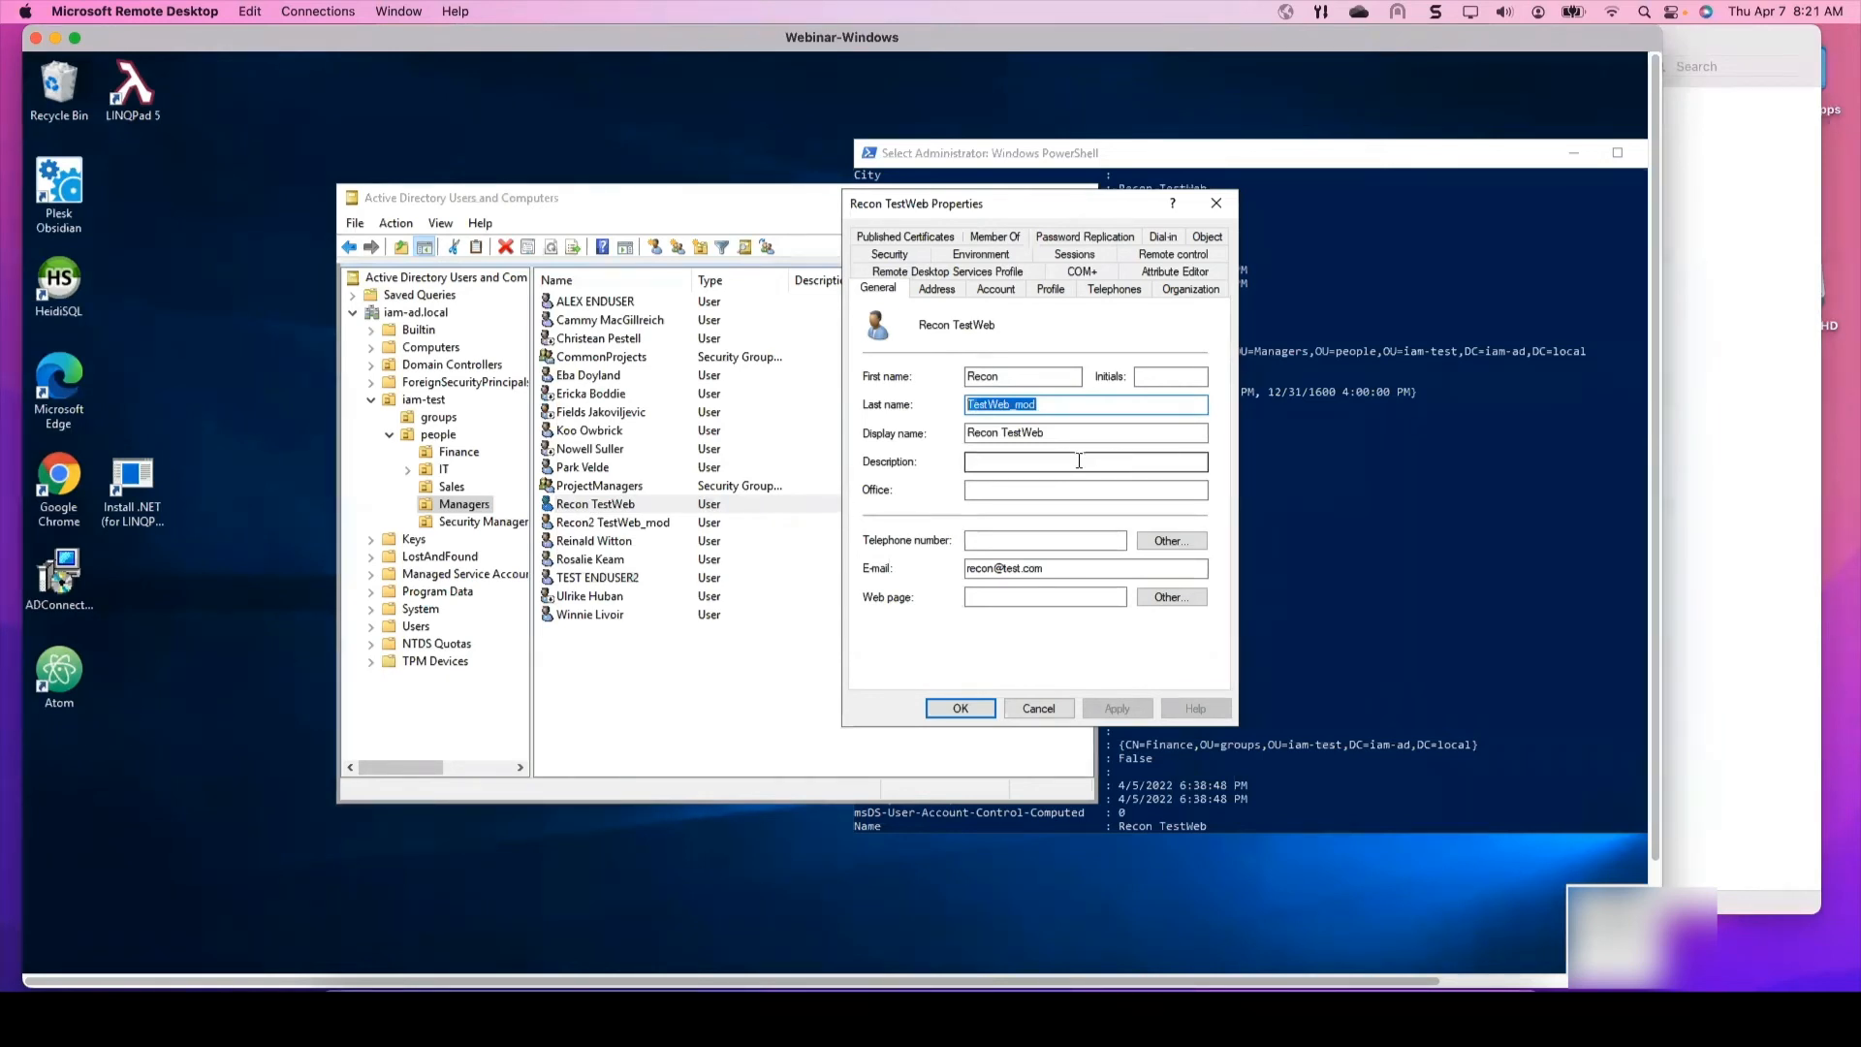
pyautogui.click(1046, 404)
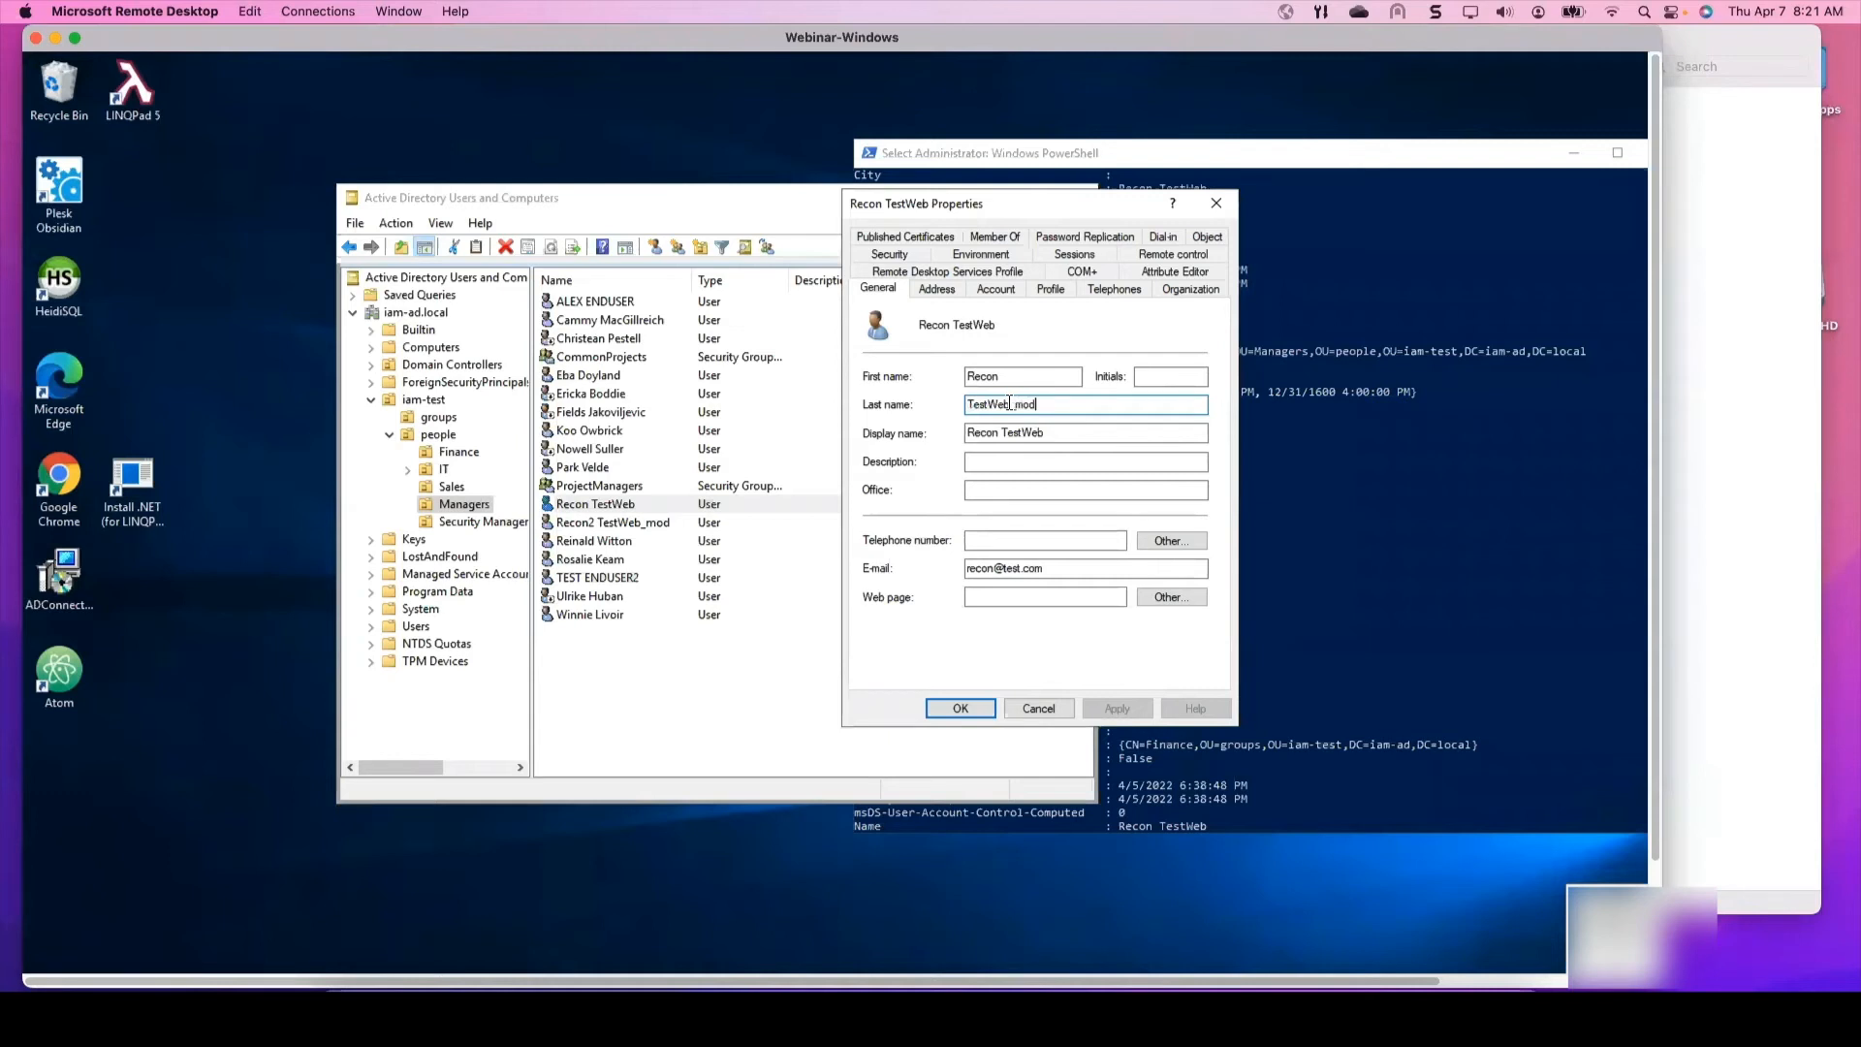
pyautogui.moveTo(1012, 405); pyautogui.dragTo(942, 399)
pyautogui.click(1037, 706)
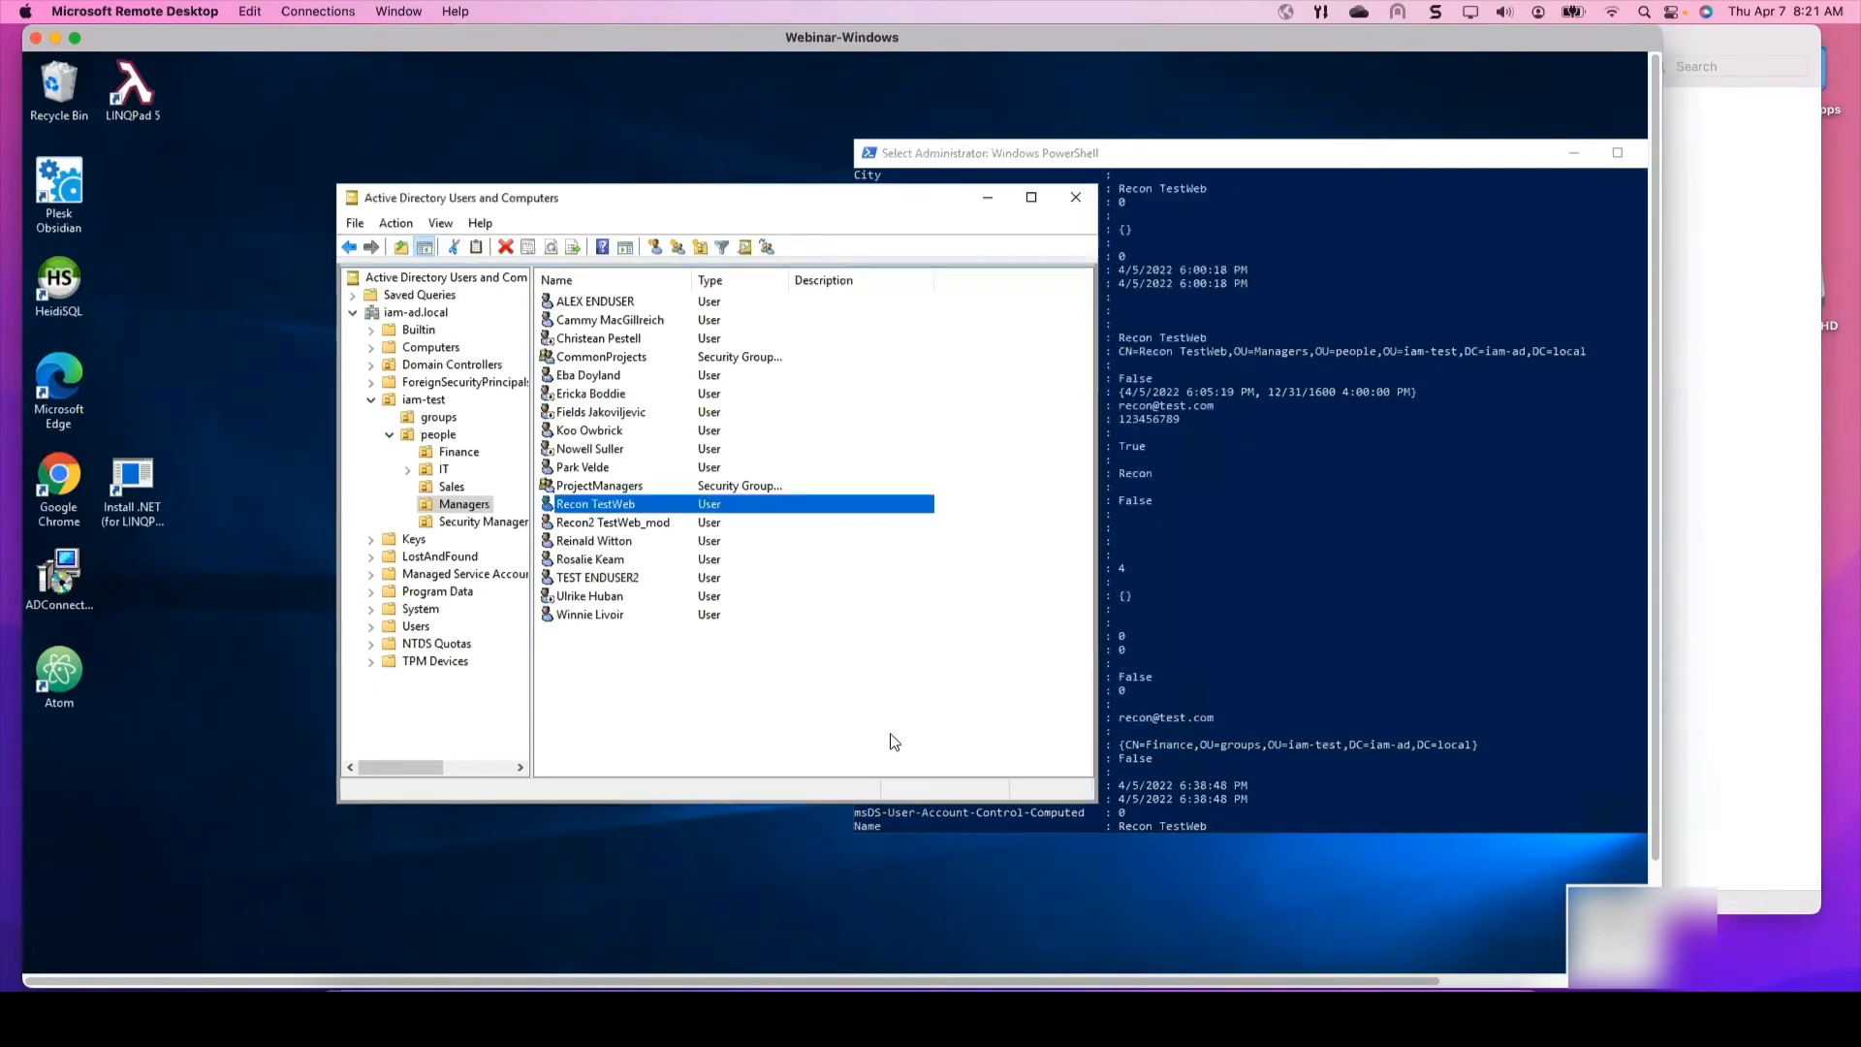
pyautogui.click(54, 38)
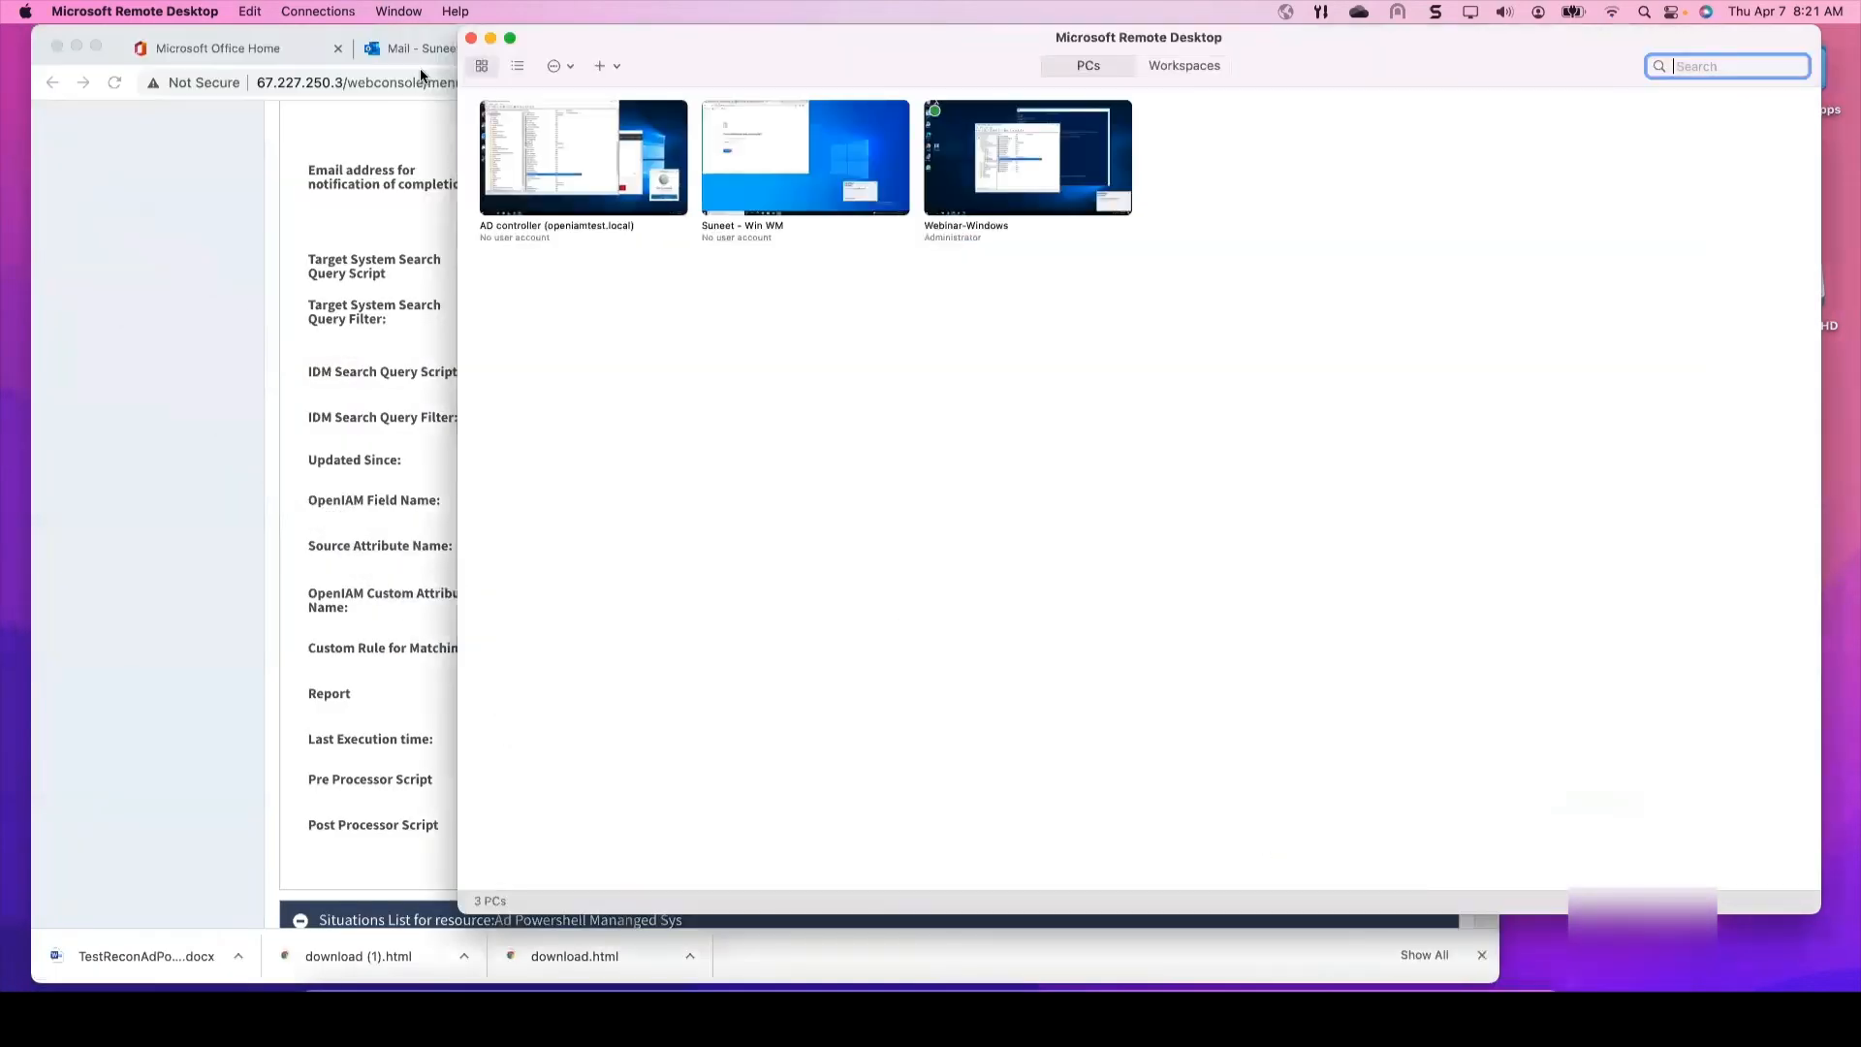
# Step: Run Save and Reconcile on the AD Powershell configuration, then switch to the Outlook Mail tab
pyautogui.click(246, 283)
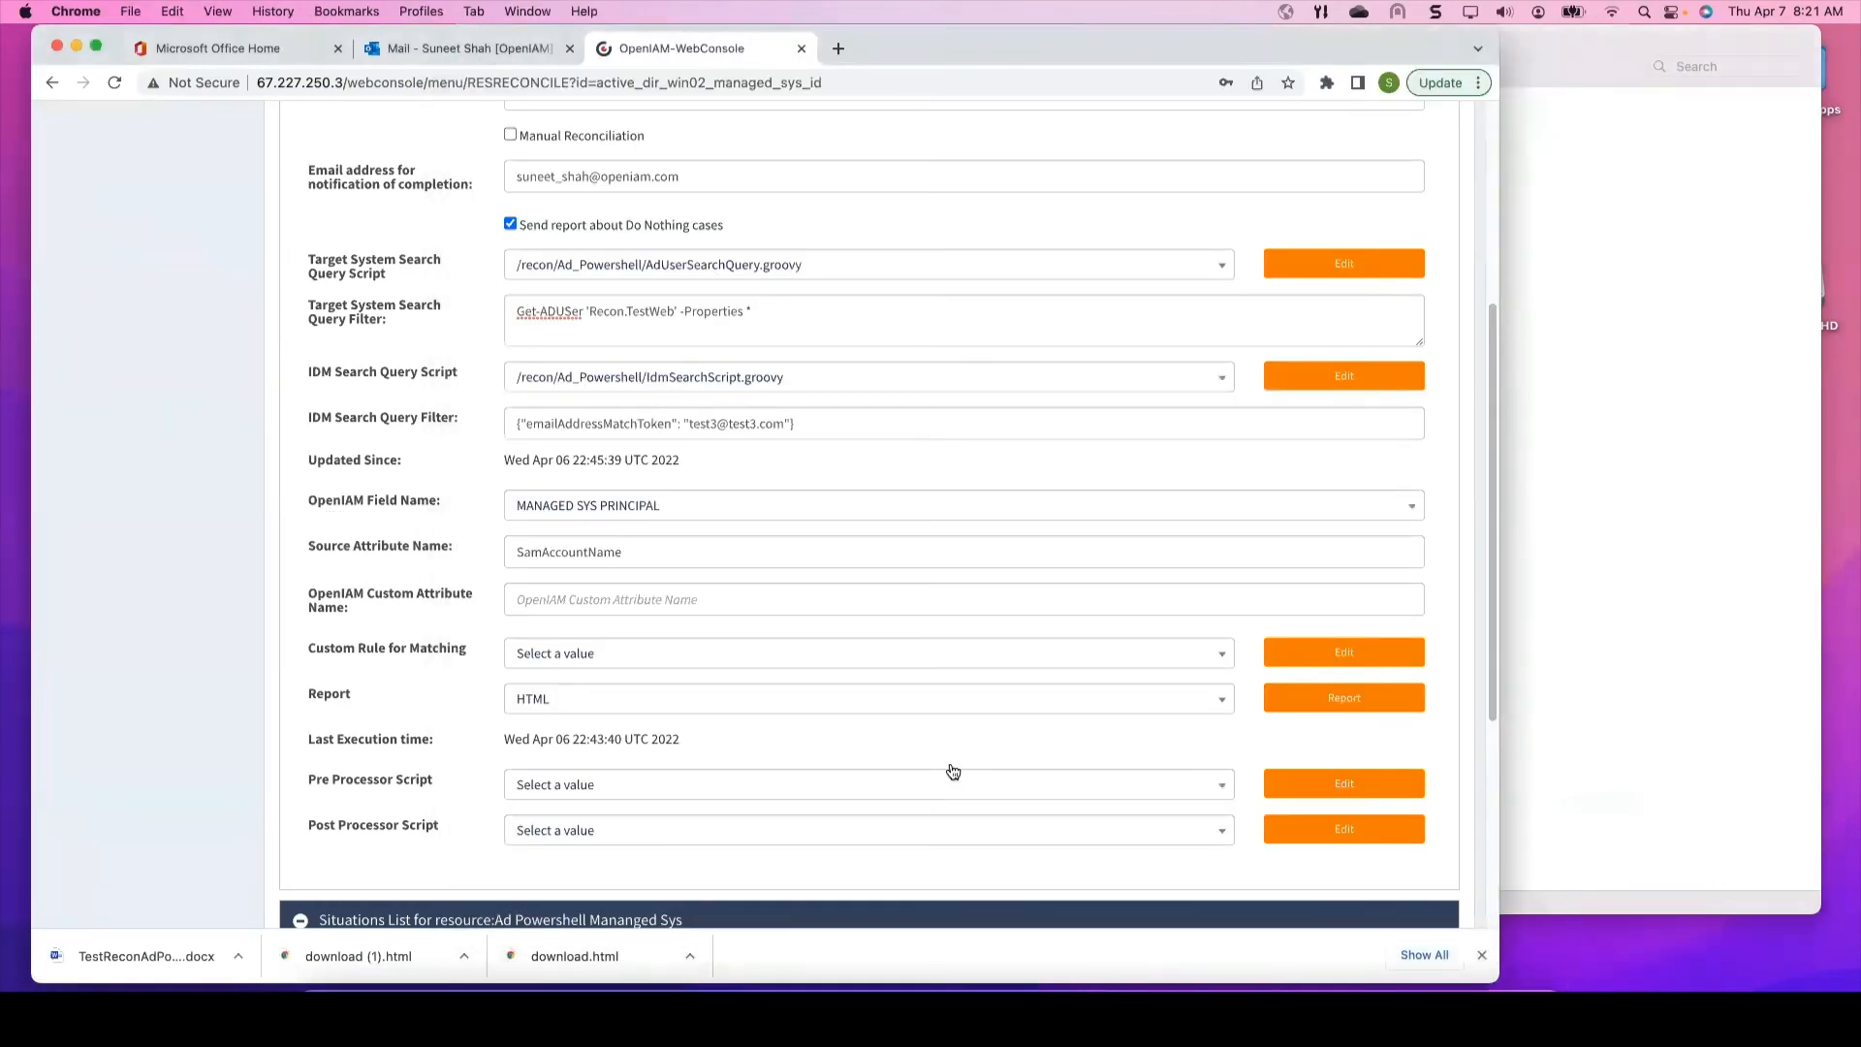
pyautogui.scroll(-5, 953, 771)
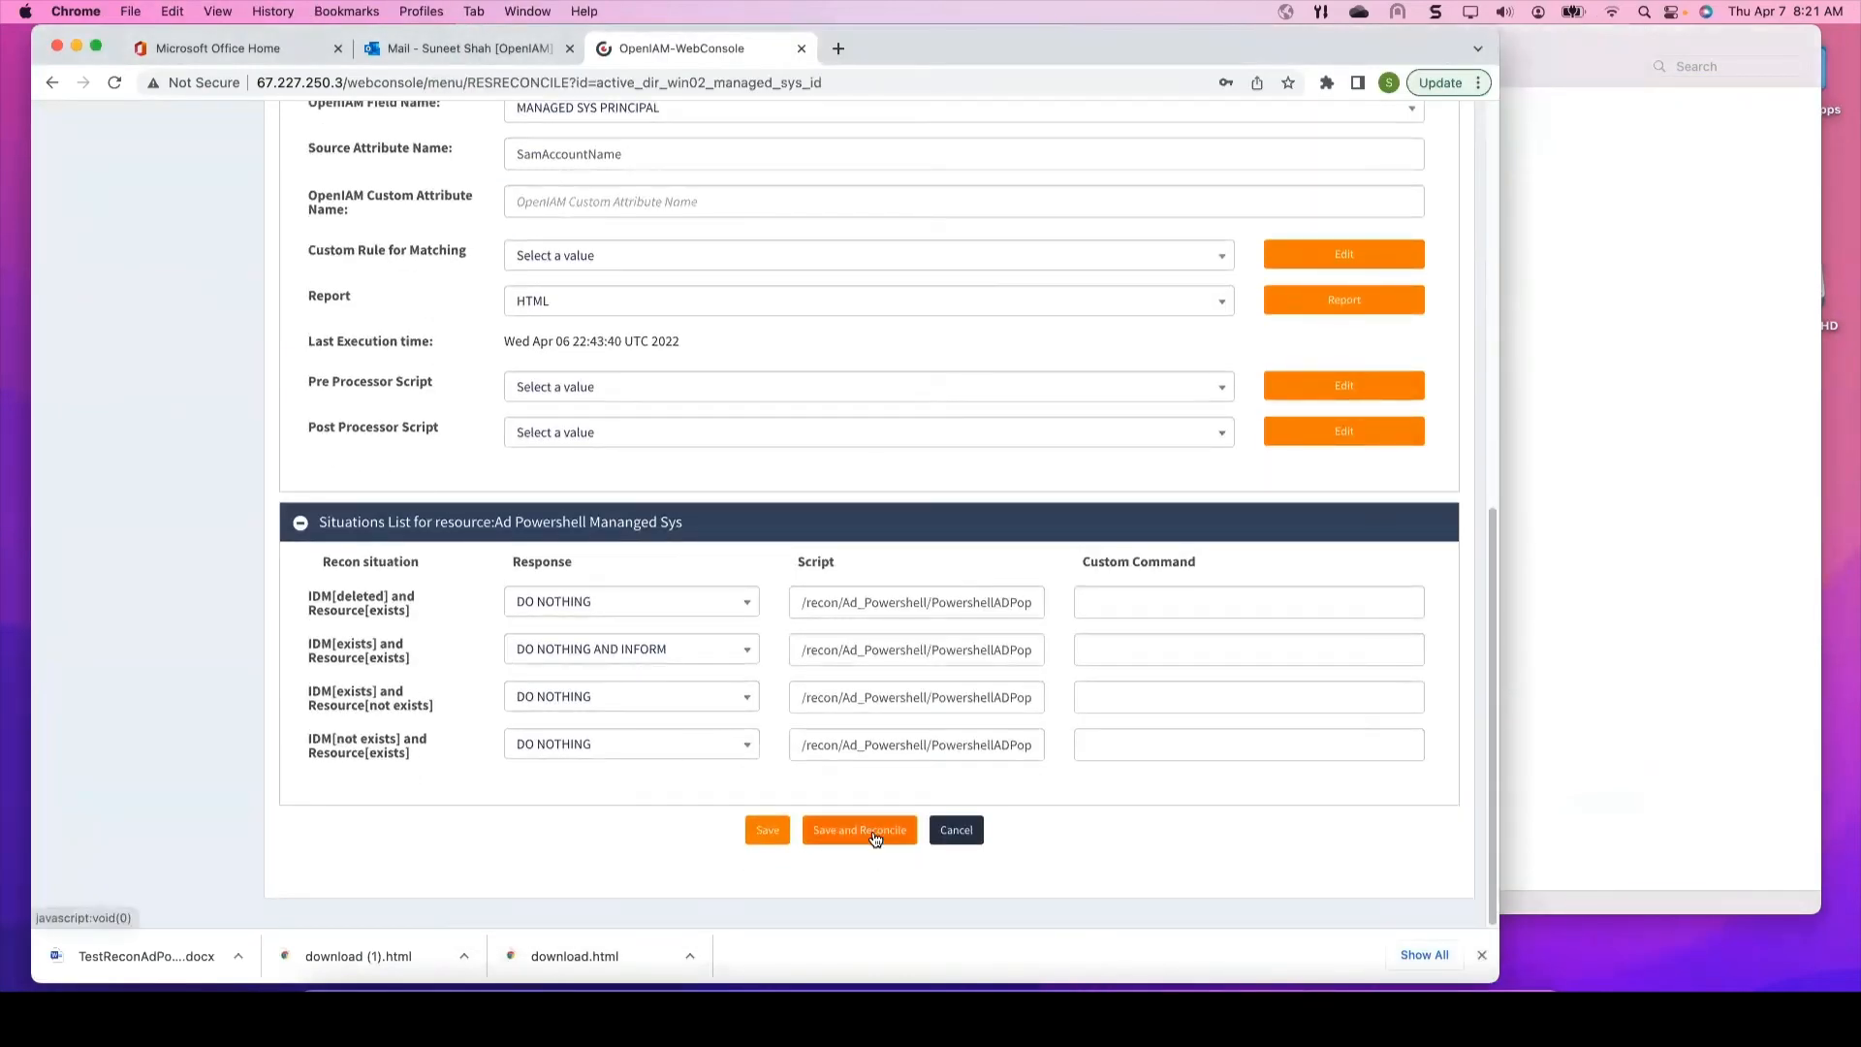
pyautogui.click(858, 830)
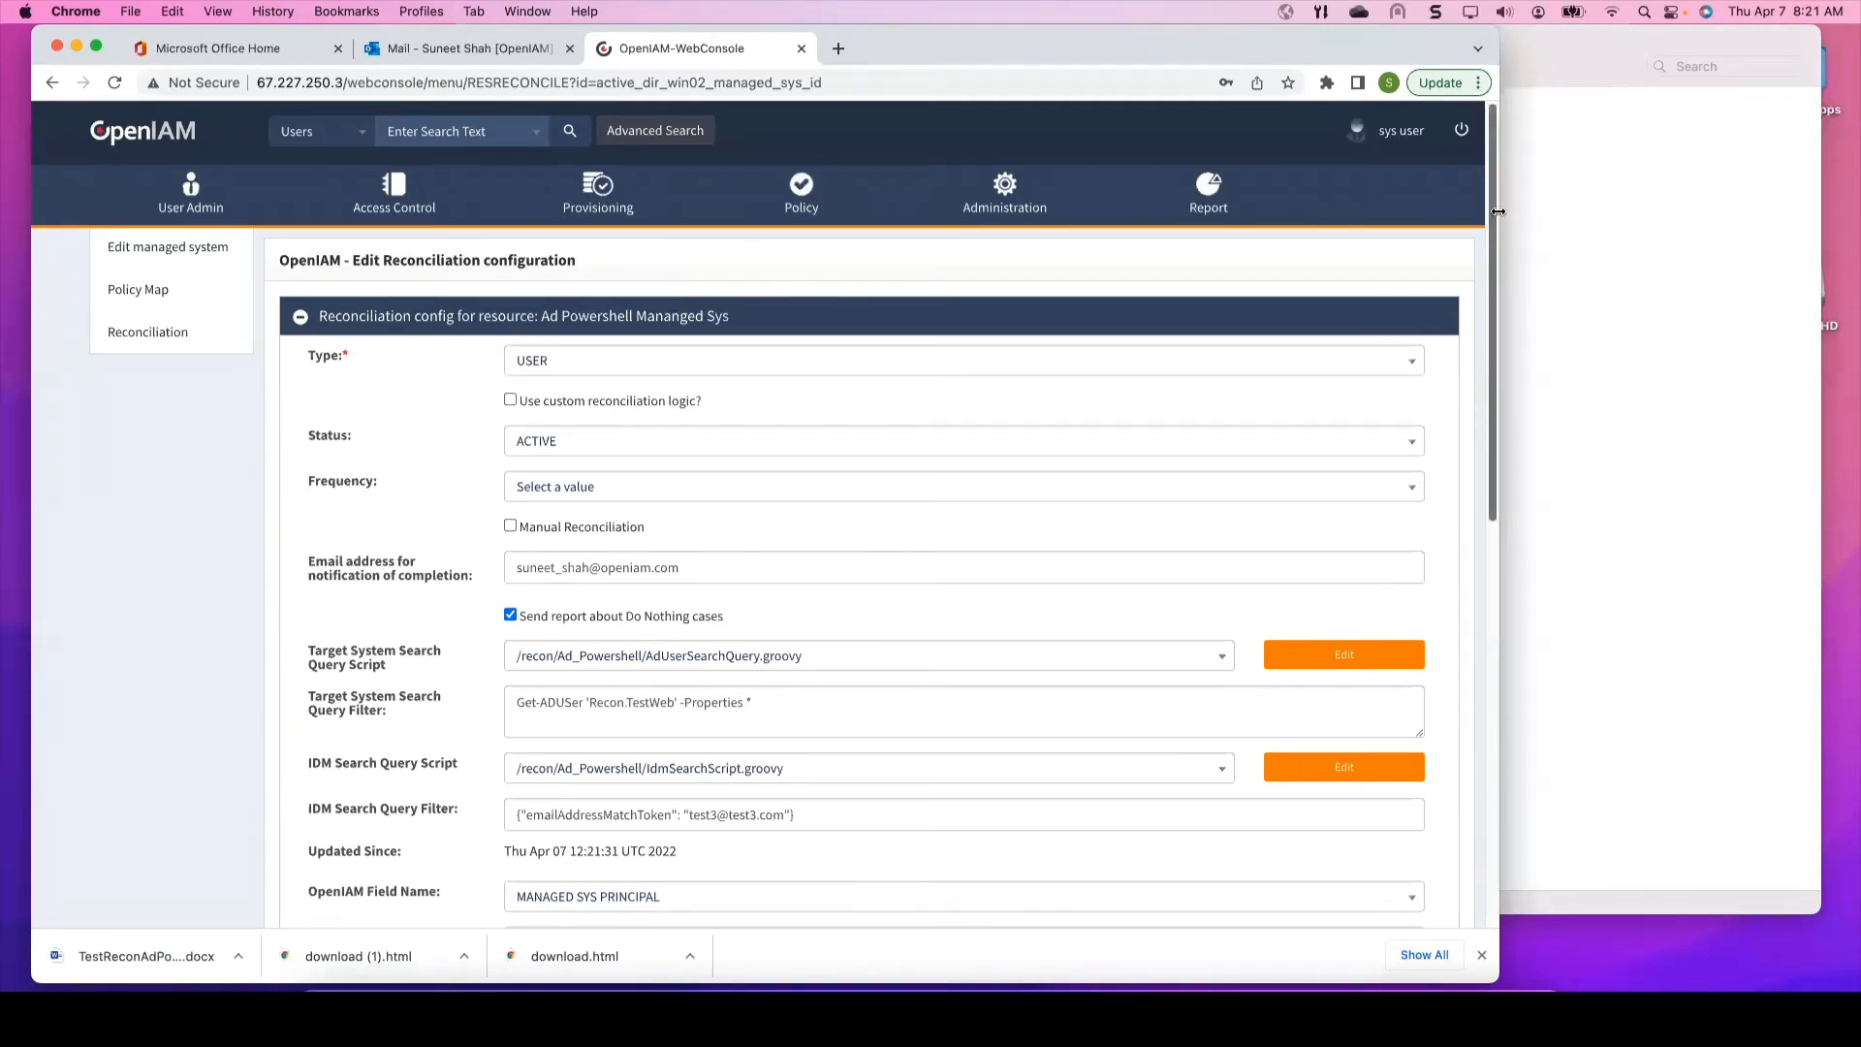
pyautogui.moveTo(1500, 216); pyautogui.dragTo(1628, 215)
pyautogui.click(423, 50)
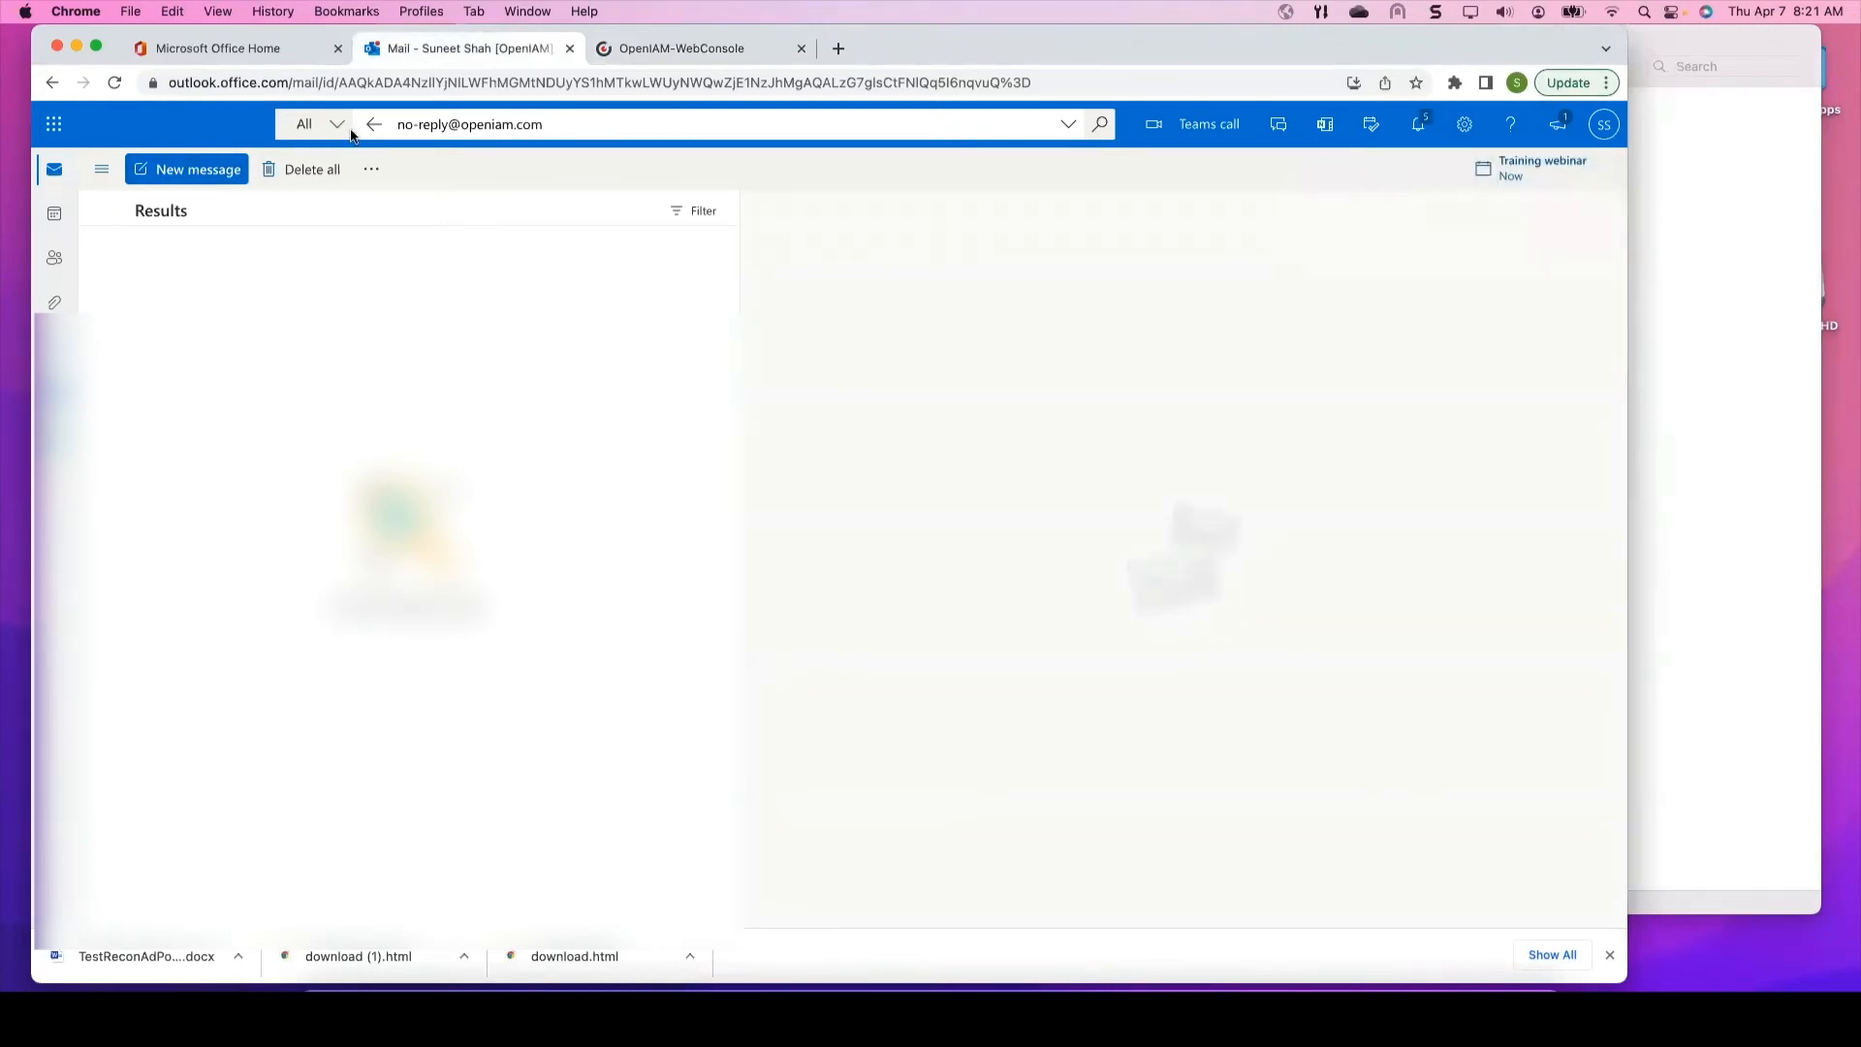
# Step: Clear the sender search, read the Reconciliation finish and Changed objects emails, and follow the report link
pyautogui.click(586, 123)
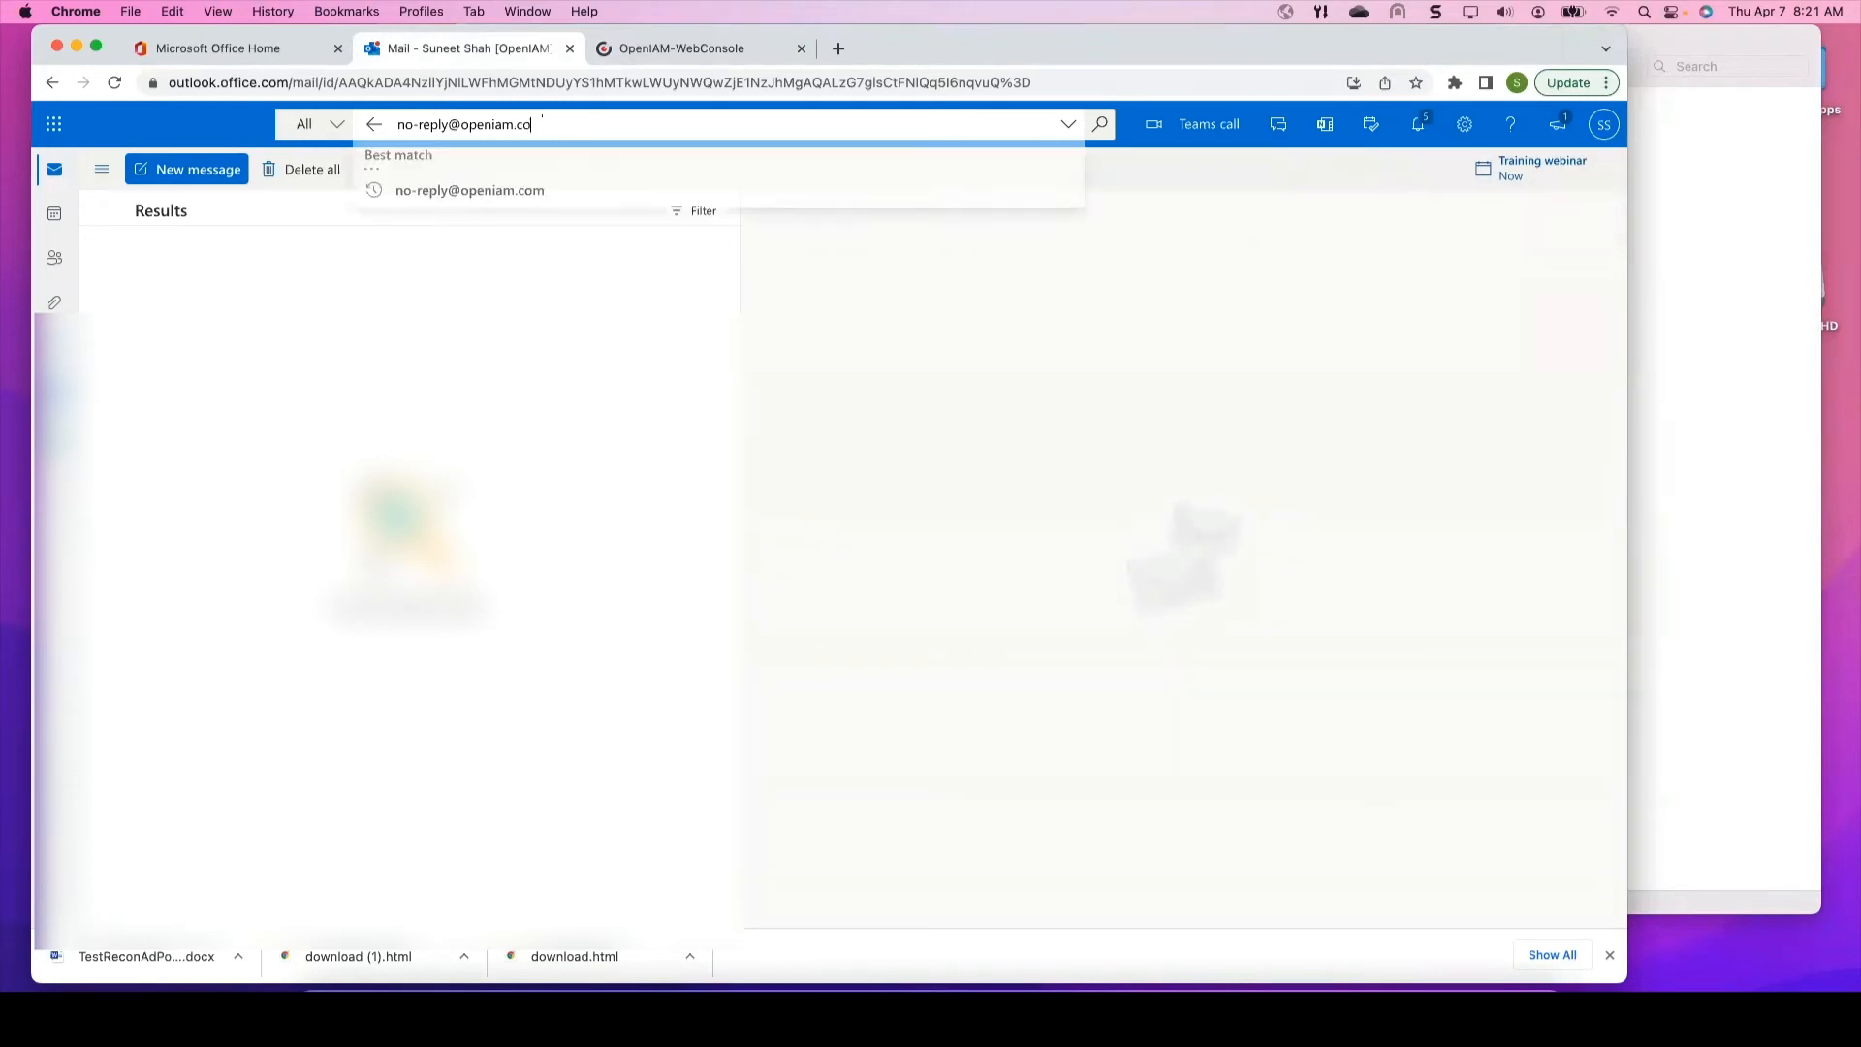
pyautogui.press('BackSpace')
pyautogui.press('BackSpace')
pyautogui.press('BackSpace')
pyautogui.press('BackSpace')
pyautogui.press('BackSpace')
pyautogui.press('BackSpace')
pyautogui.press('BackSpace')
pyautogui.press('BackSpace')
pyautogui.press('BackSpace')
pyautogui.press('BackSpace')
pyautogui.press('BackSpace')
pyautogui.press('BackSpace')
pyautogui.press('BackSpace')
pyautogui.press('BackSpace')
pyautogui.press('BackSpace')
pyautogui.press('BackSpace')
pyautogui.press('BackSpace')
pyautogui.press('BackSpace')
pyautogui.press('BackSpace')
pyautogui.press('BackSpace')
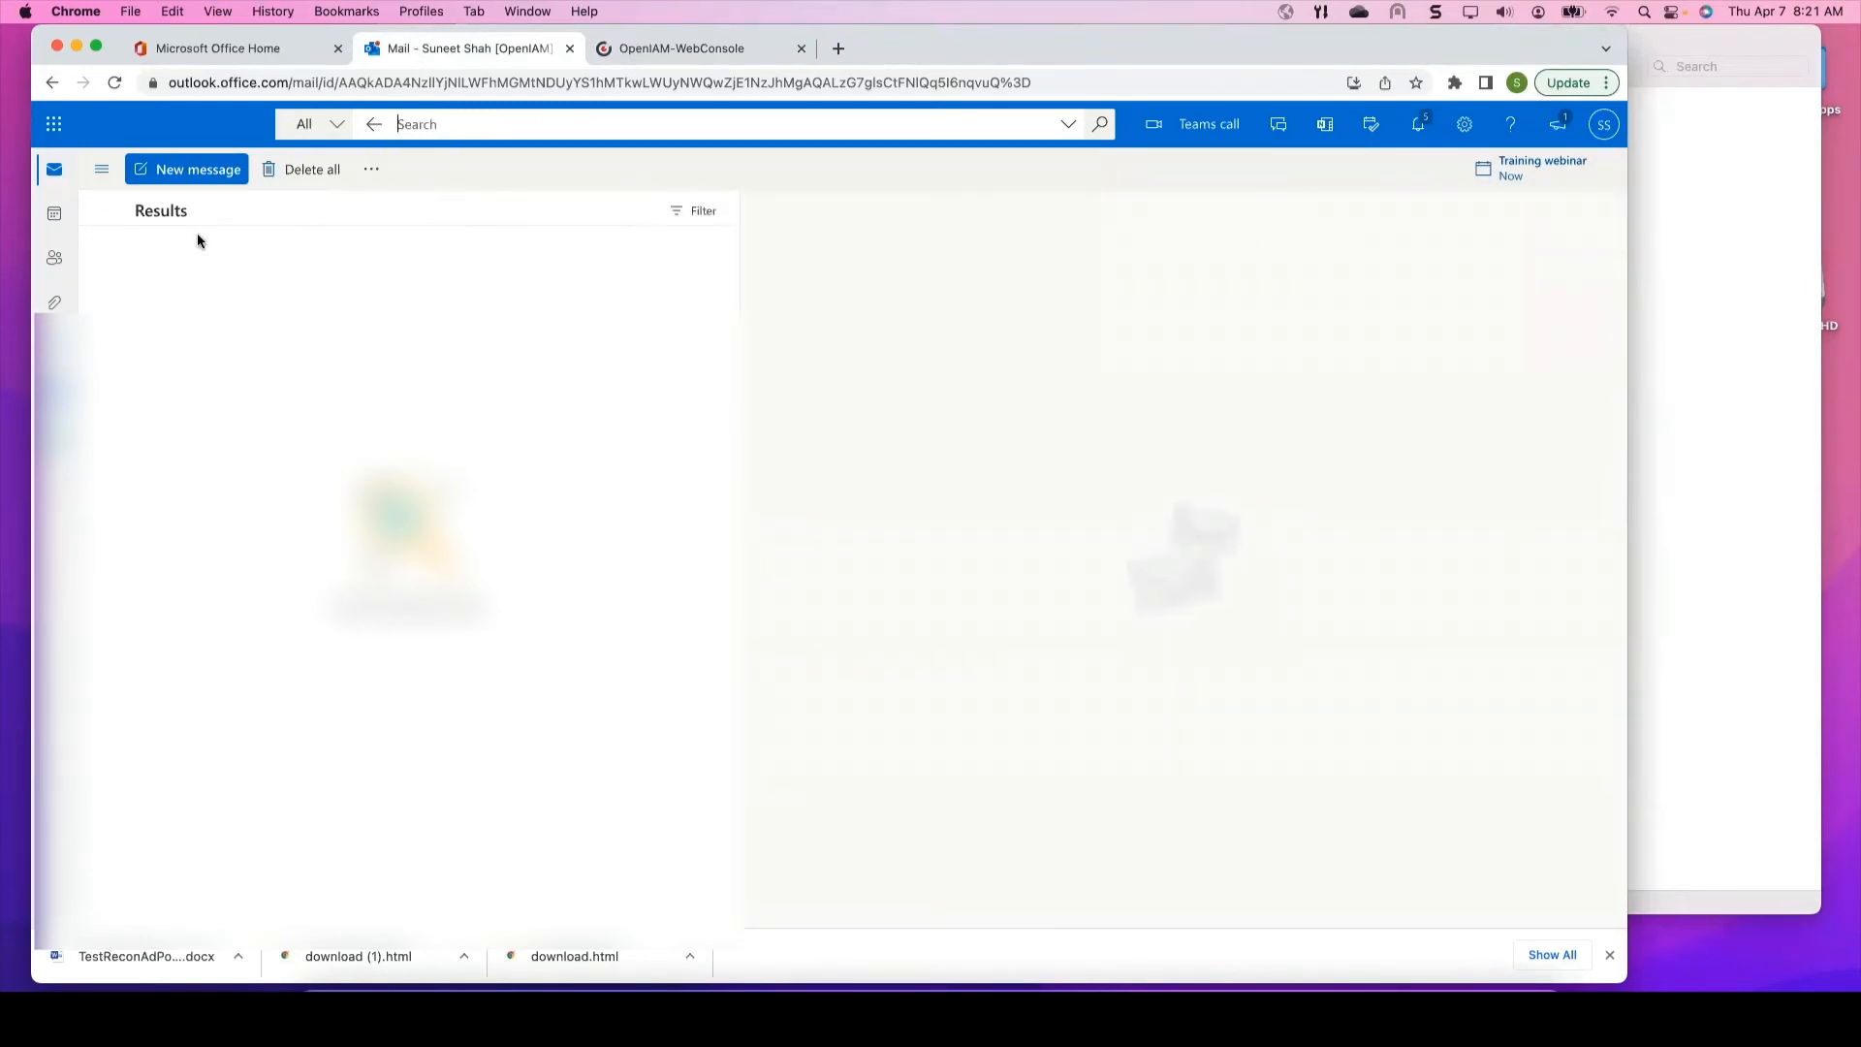
pyautogui.click(57, 170)
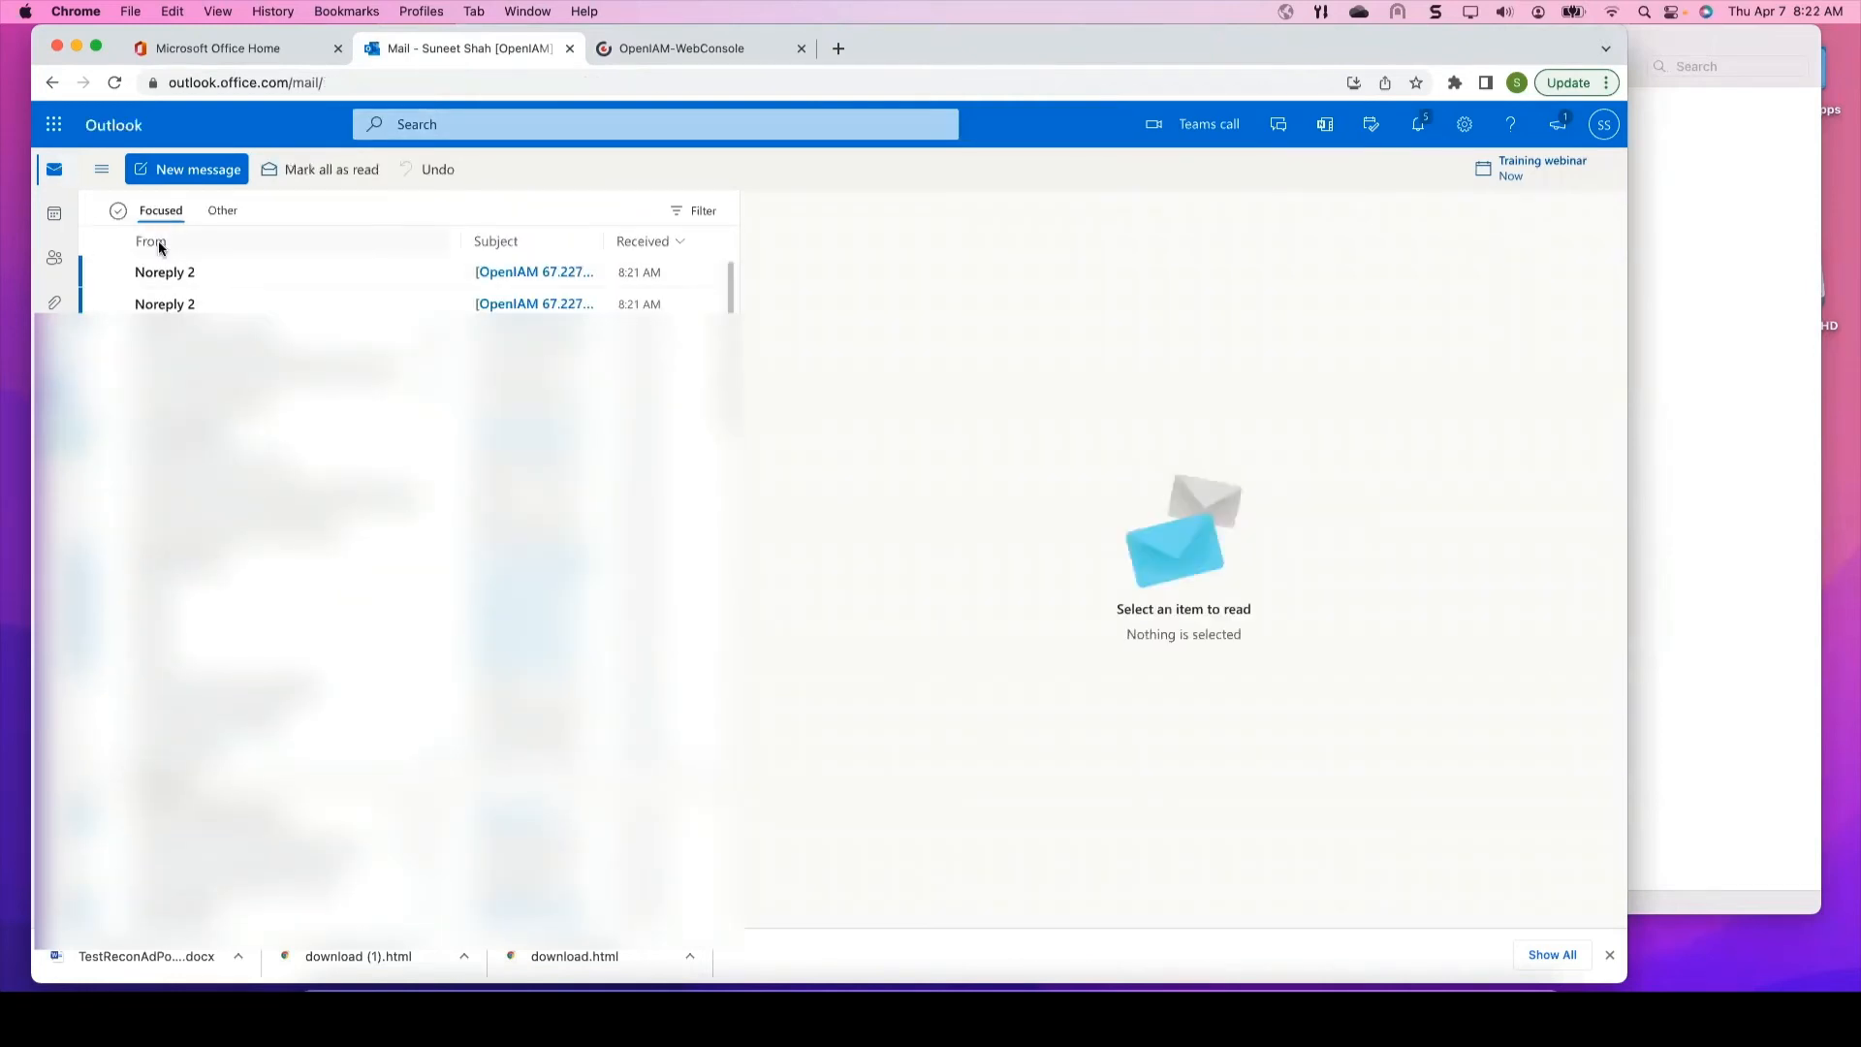
pyautogui.click(167, 279)
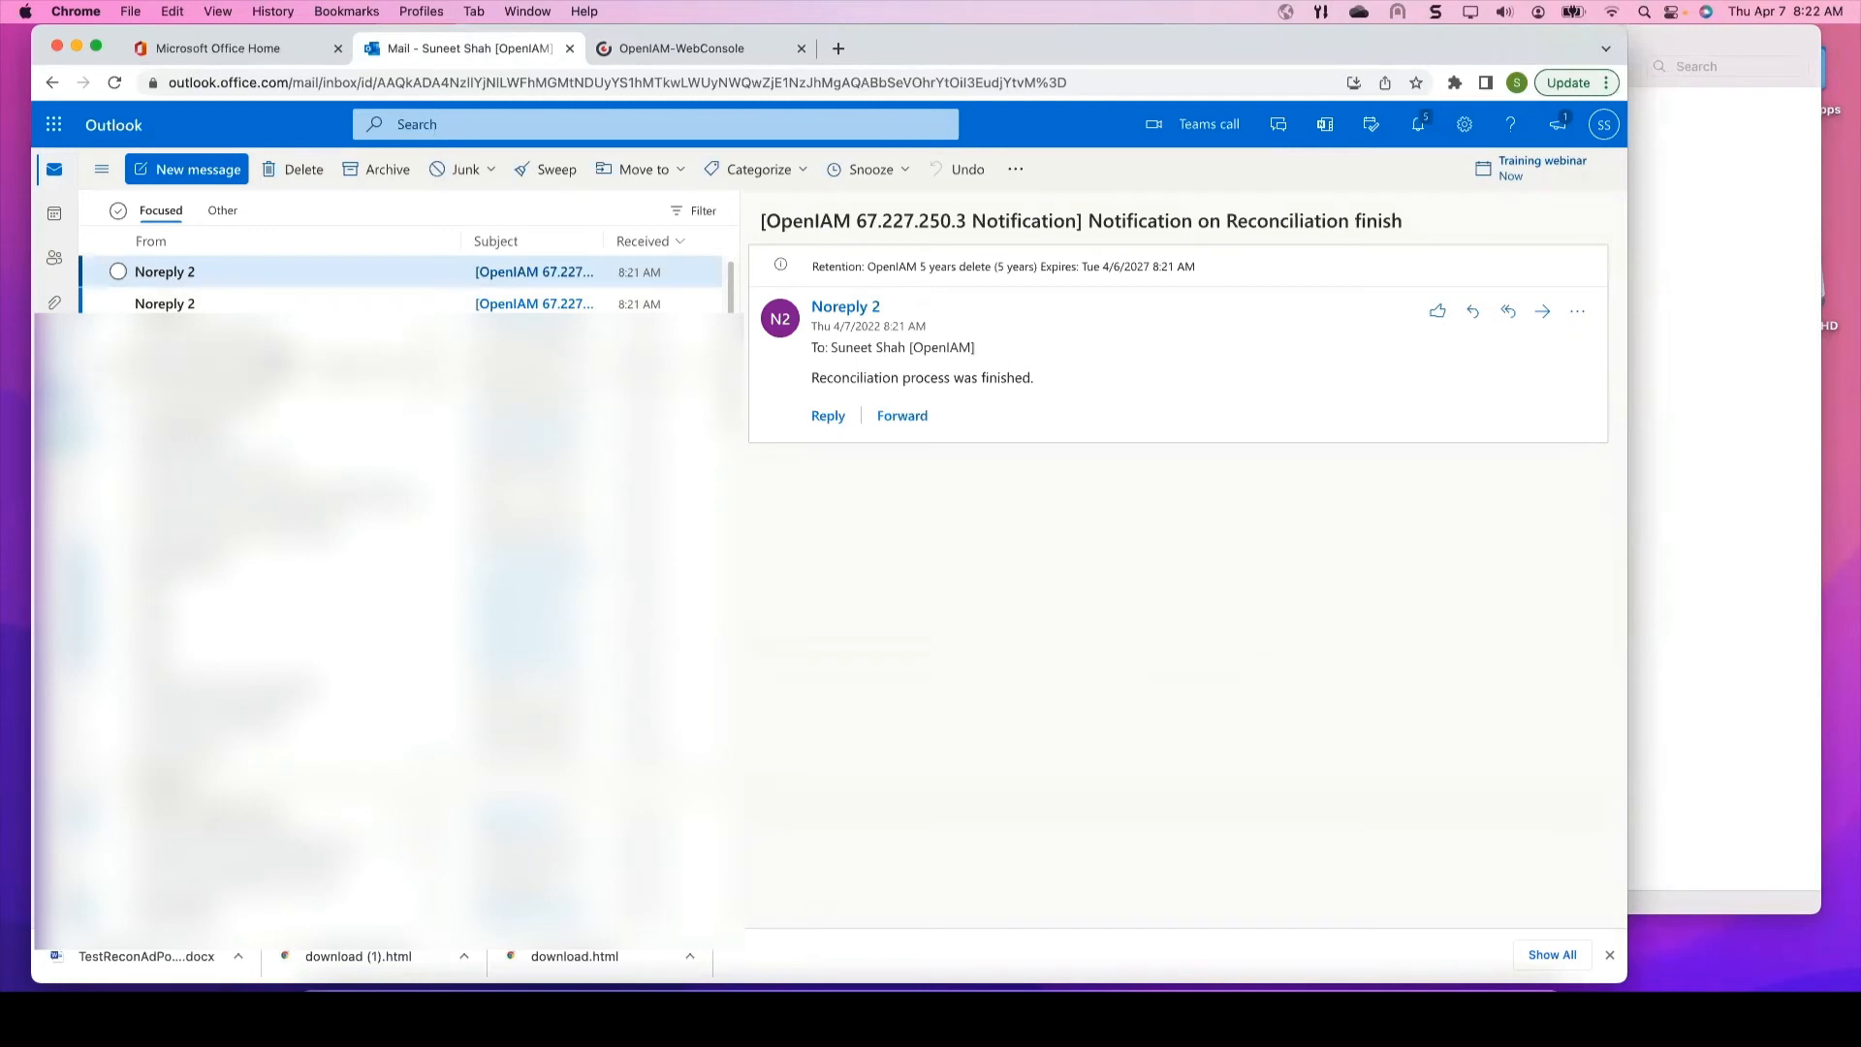
pyautogui.click(176, 304)
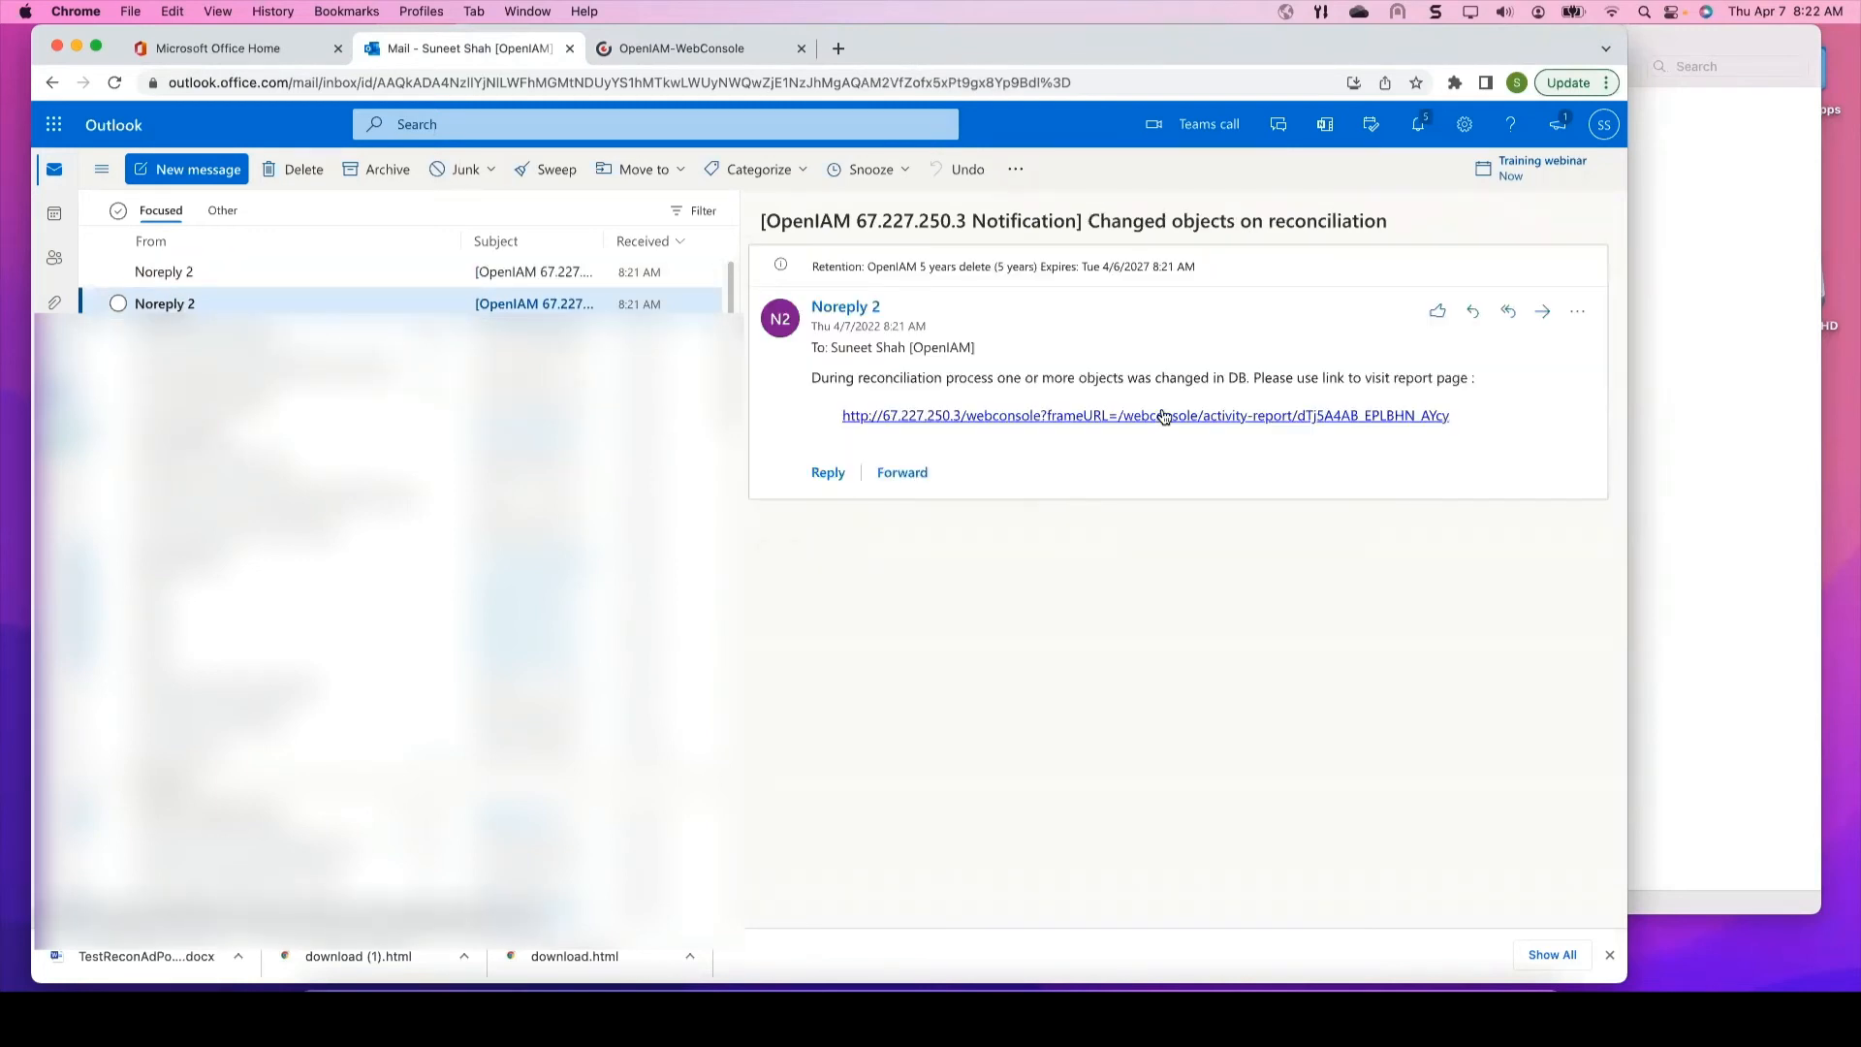
pyautogui.click(1163, 415)
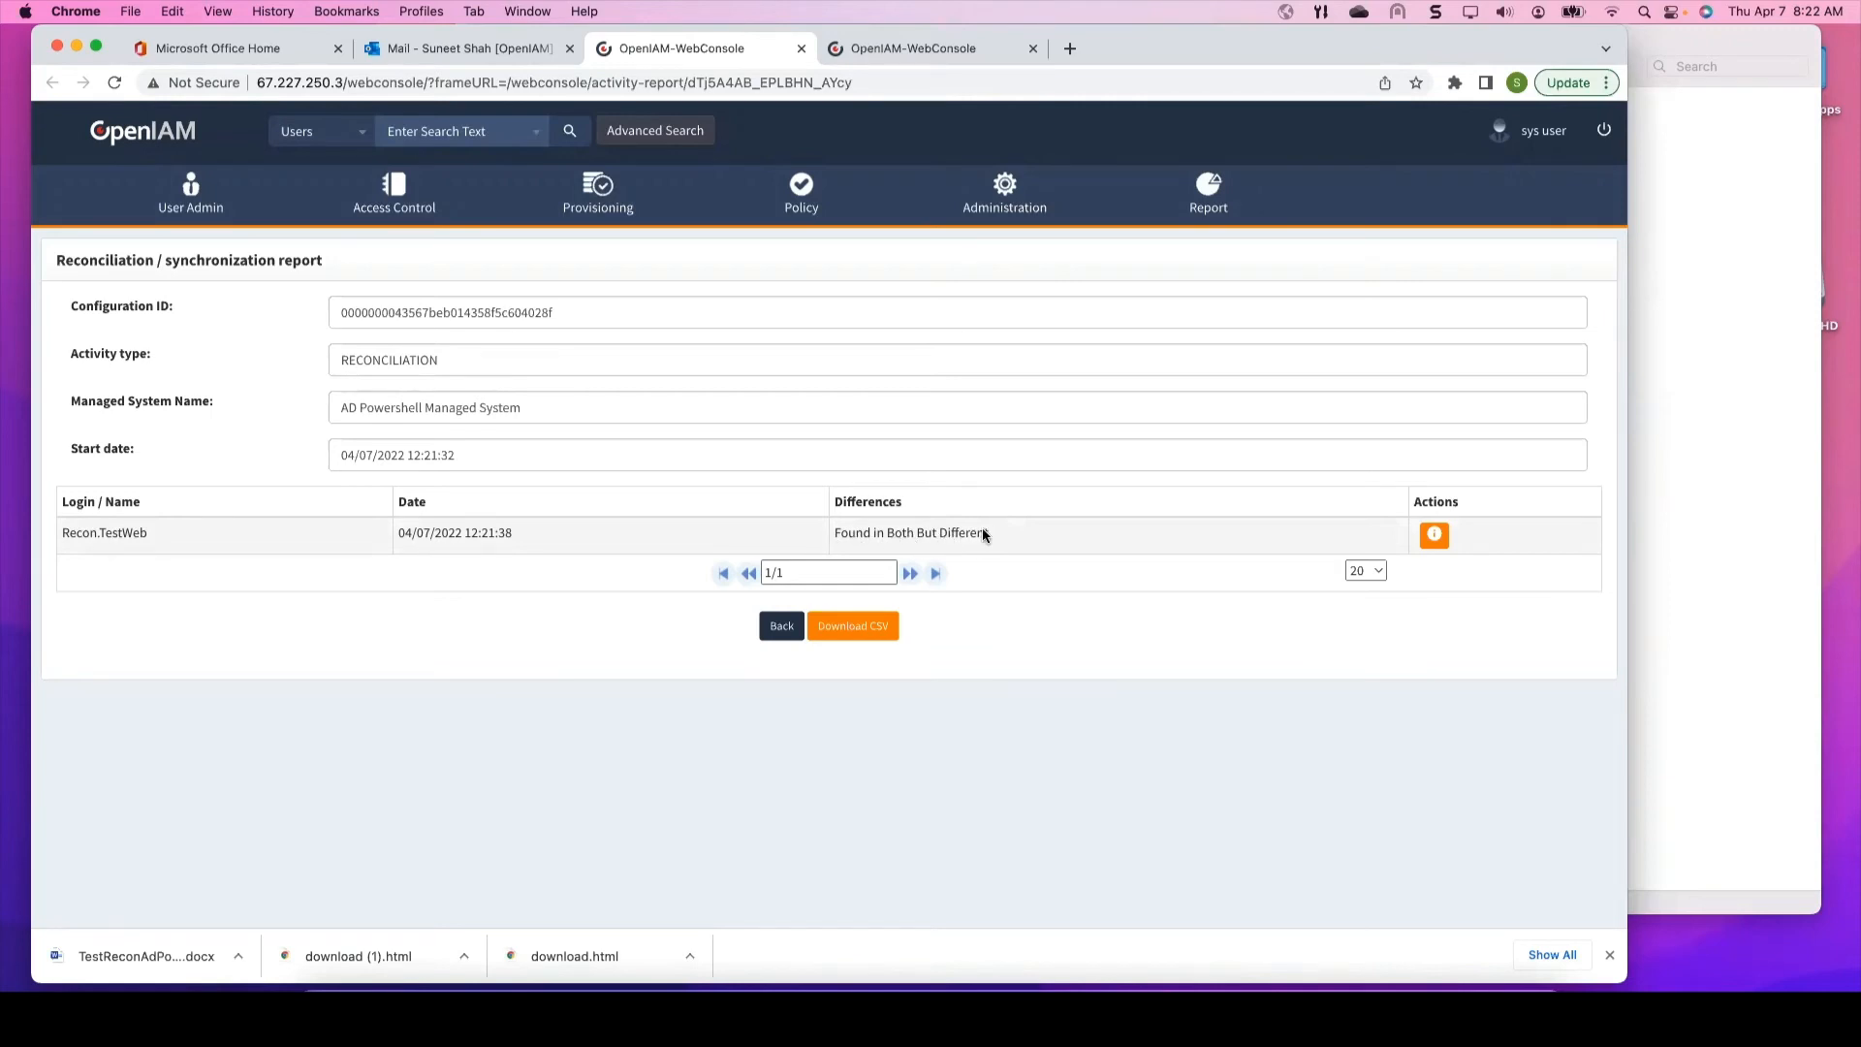
# Step: View Recon.TestWeb's differences showing Title field_mod and LastName TestWeb_mod, then go to Administration
pyautogui.click(1435, 533)
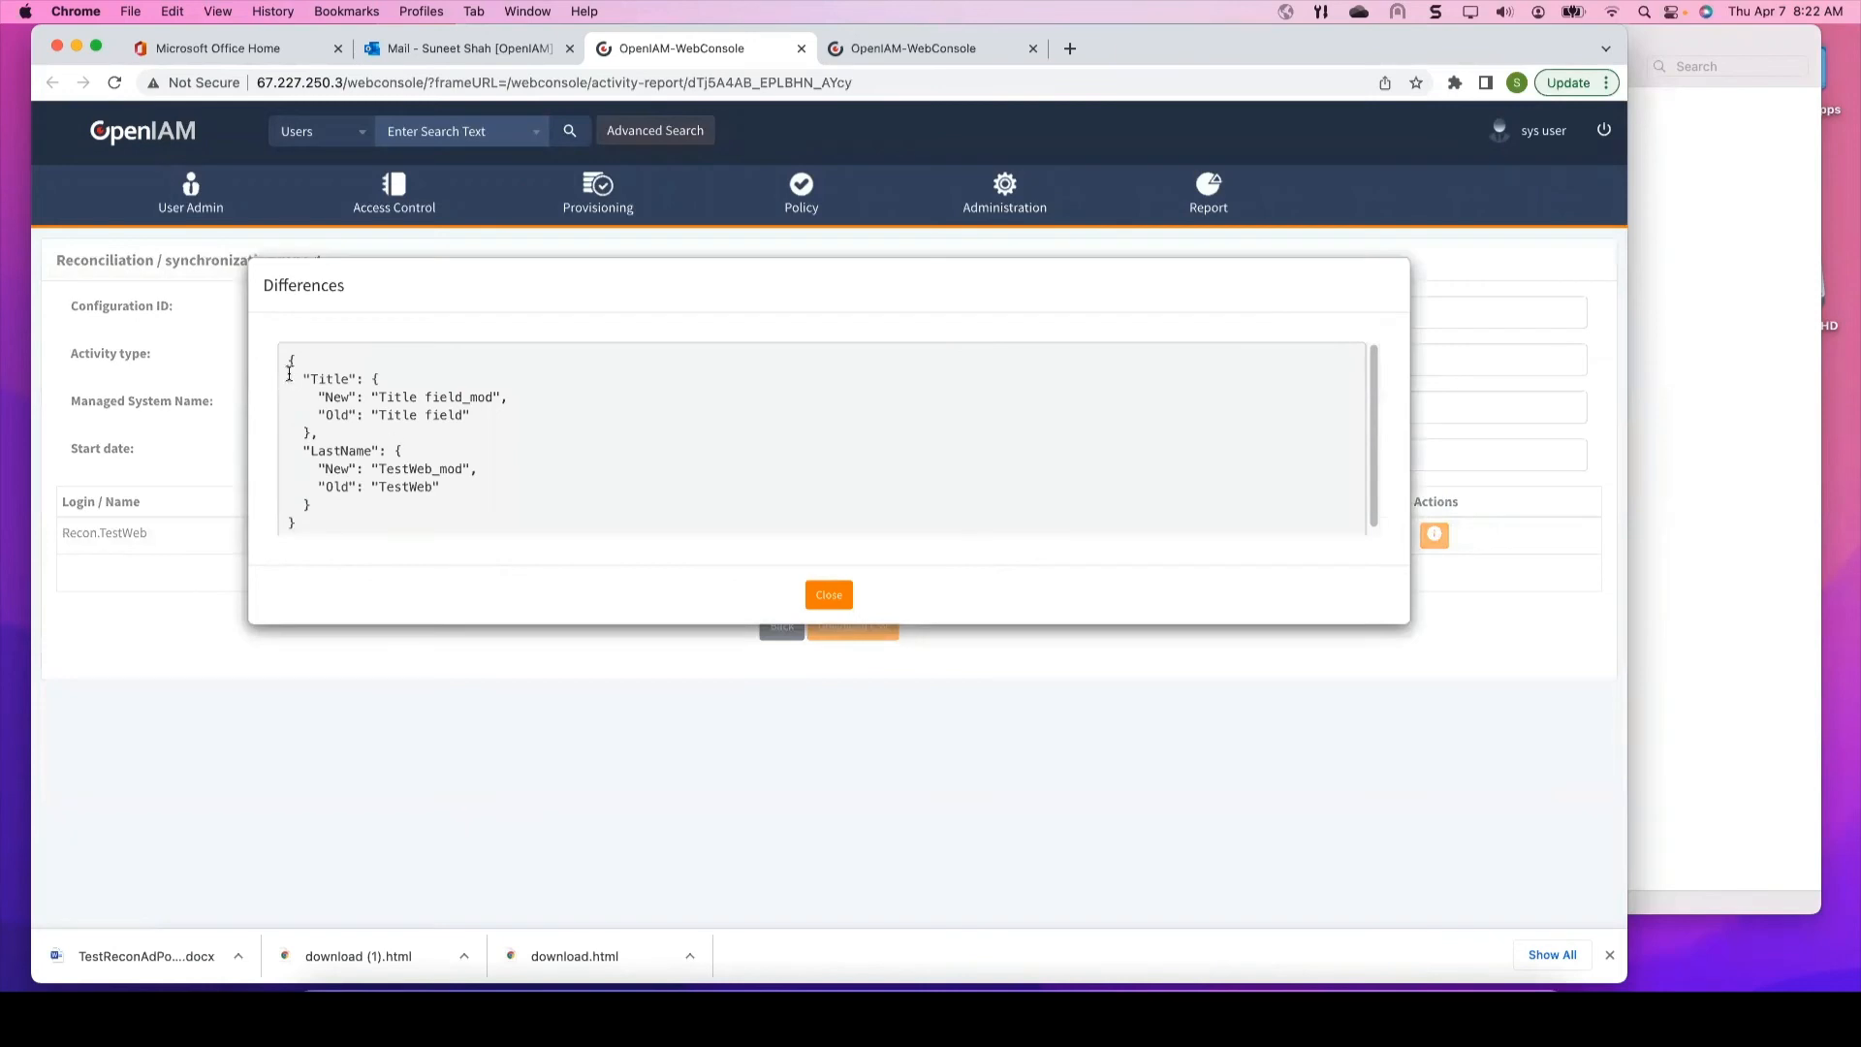
pyautogui.moveTo(289, 359); pyautogui.dragTo(416, 494)
pyautogui.click(417, 494)
pyautogui.click(823, 592)
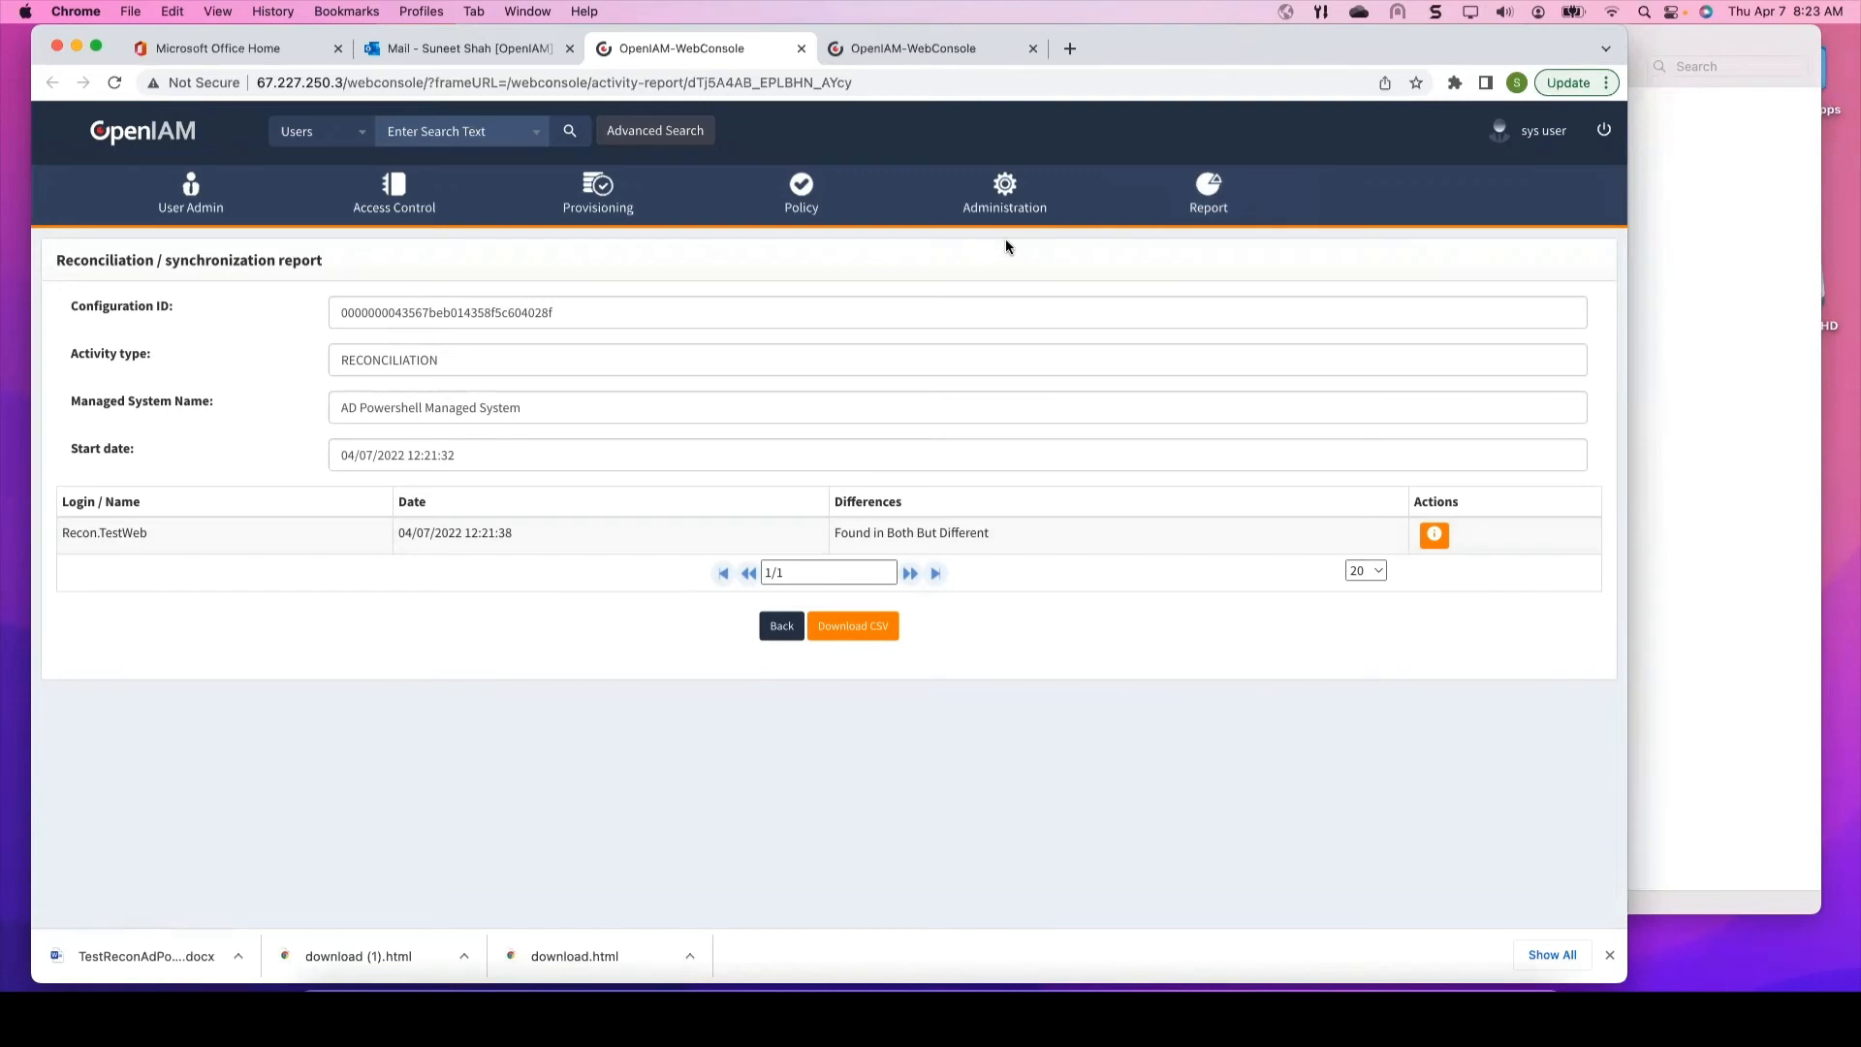
pyautogui.click(1007, 197)
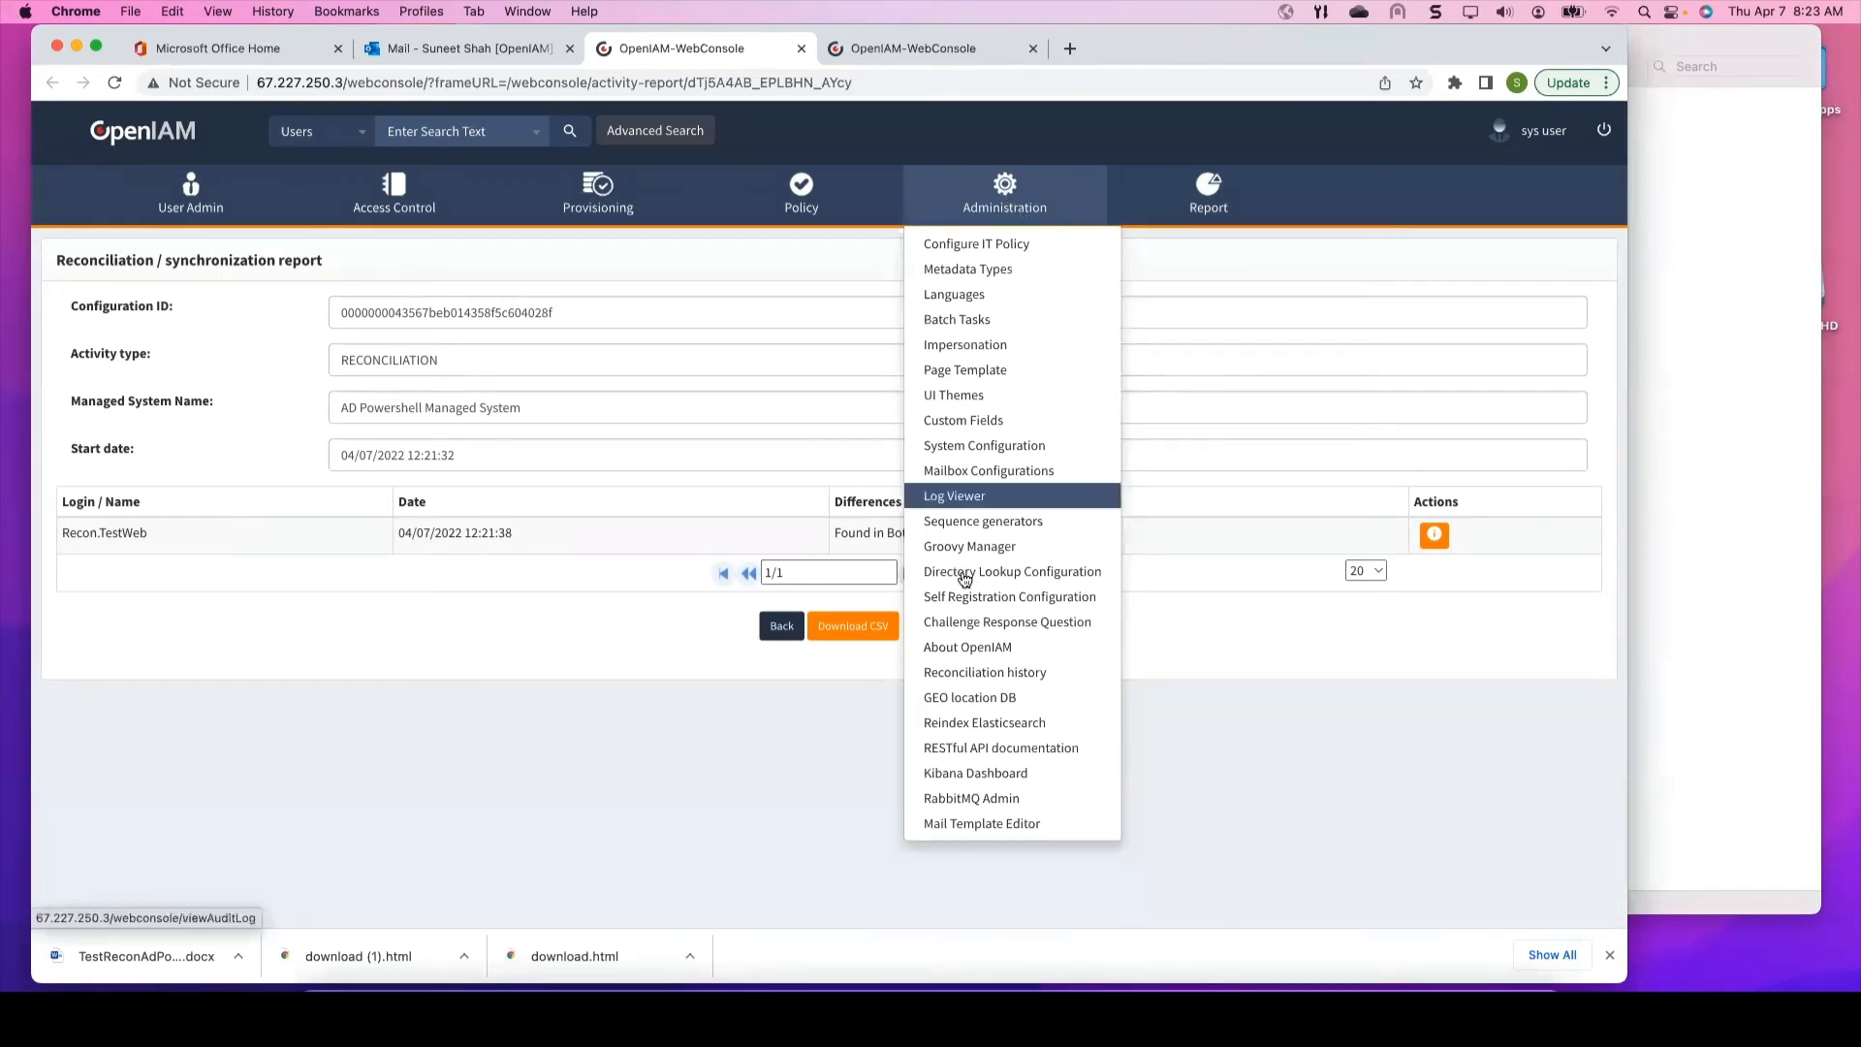
# Step: Open the latest run in reconciliation history to see Recon.TestWeb listed as Found in Both But Different
pyautogui.click(967, 673)
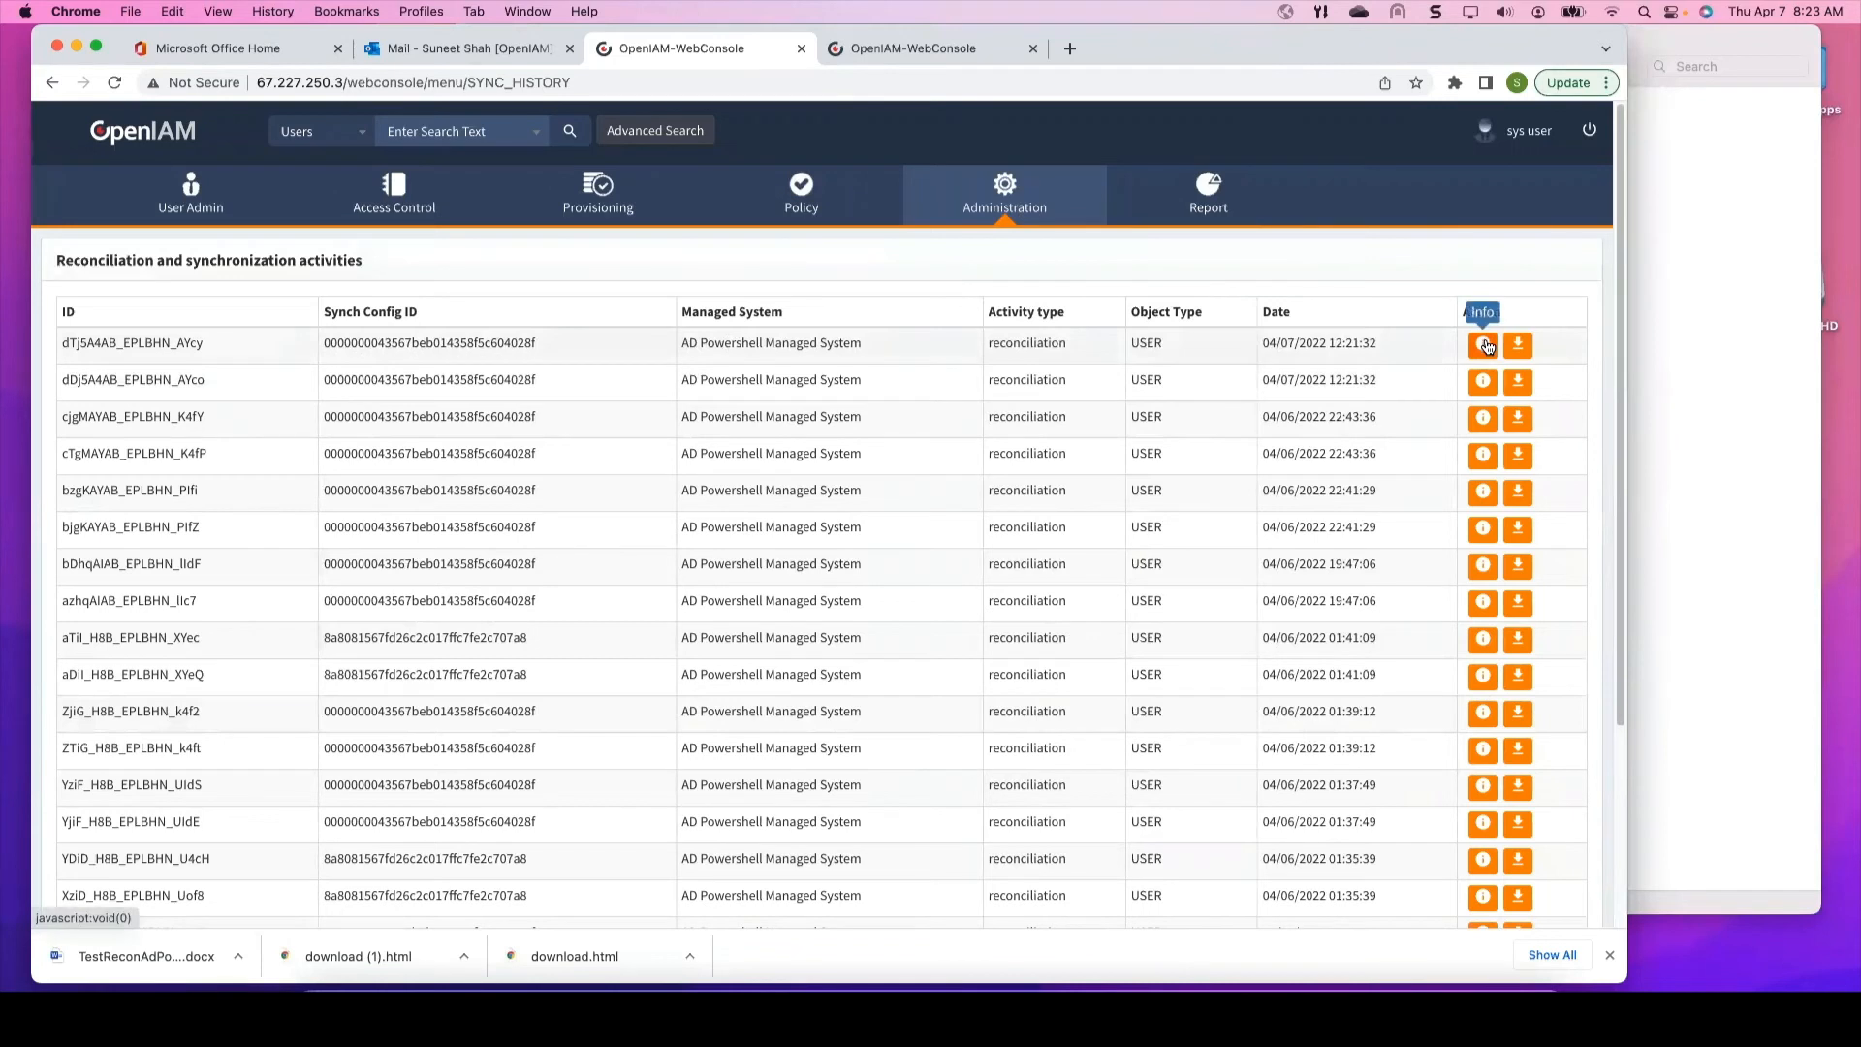
pyautogui.click(1485, 345)
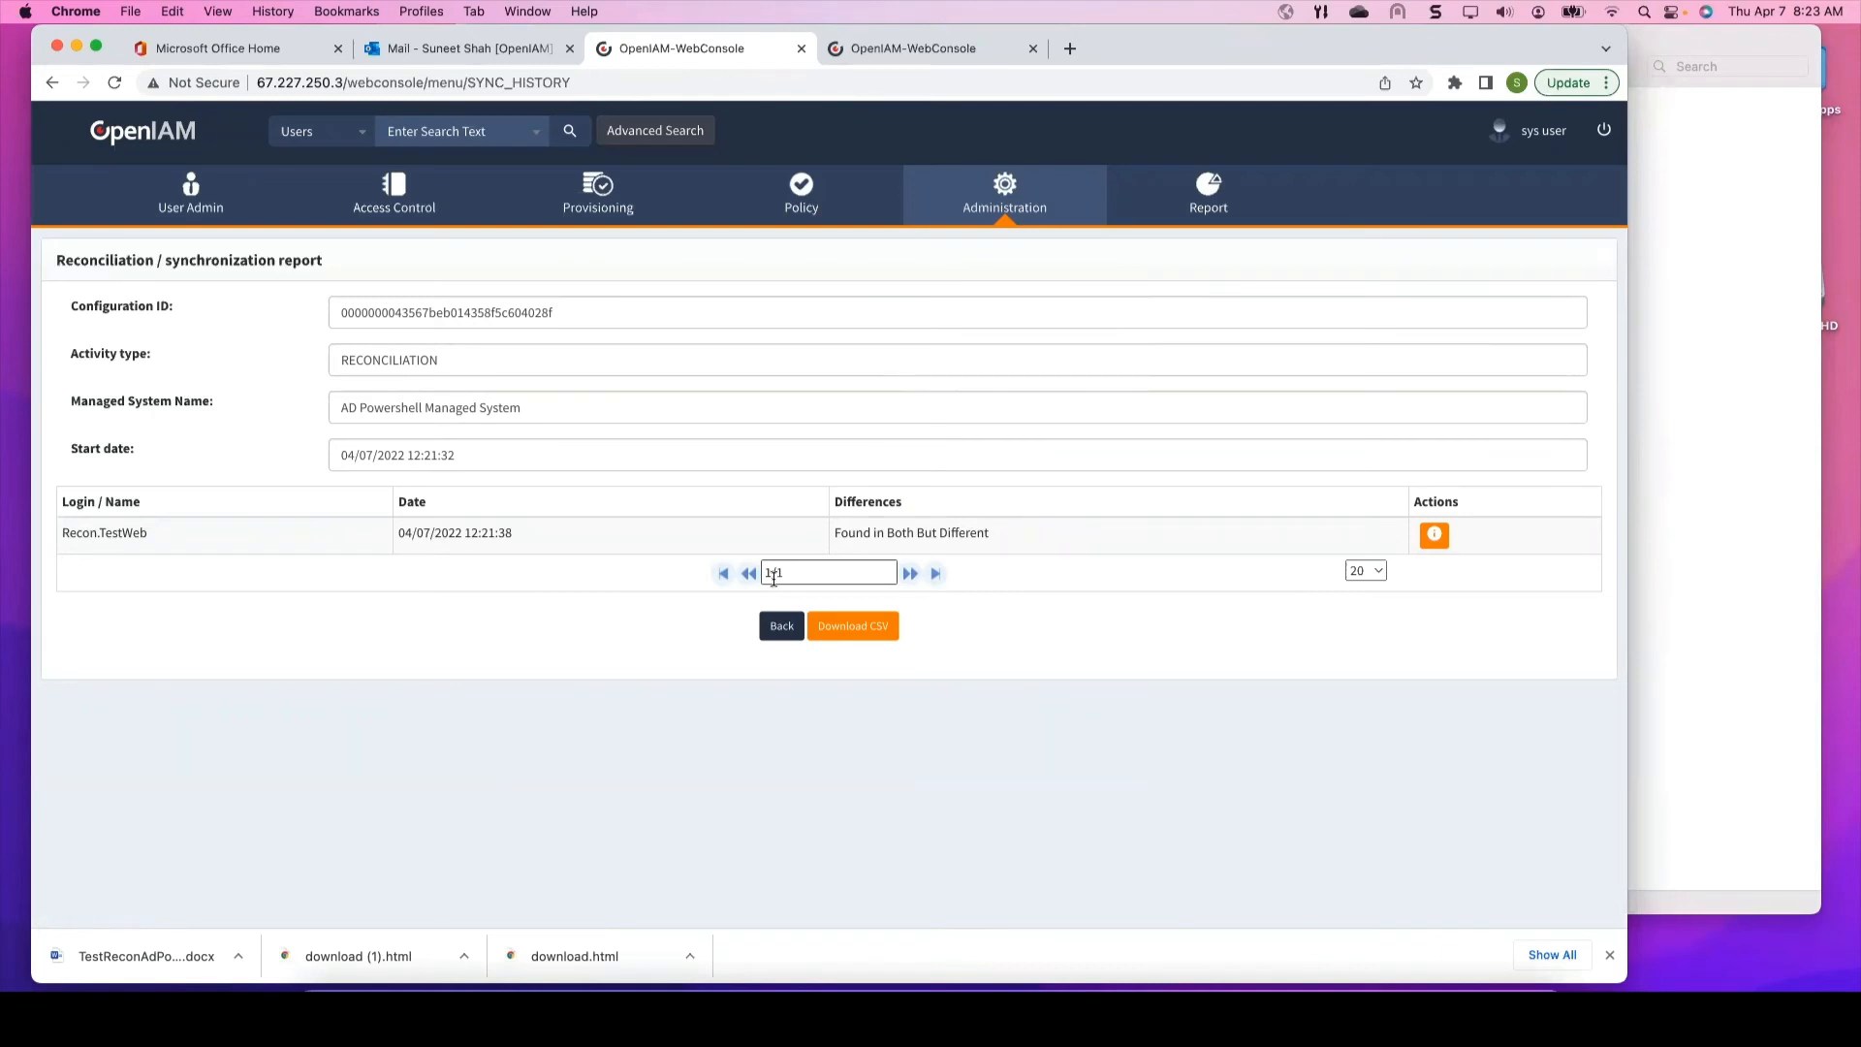
pyautogui.moveTo(1504, 36)
pyautogui.mouseDown()
pyautogui.moveTo(1542, 34)
pyautogui.moveTo(1518, 31)
pyautogui.mouseUp()
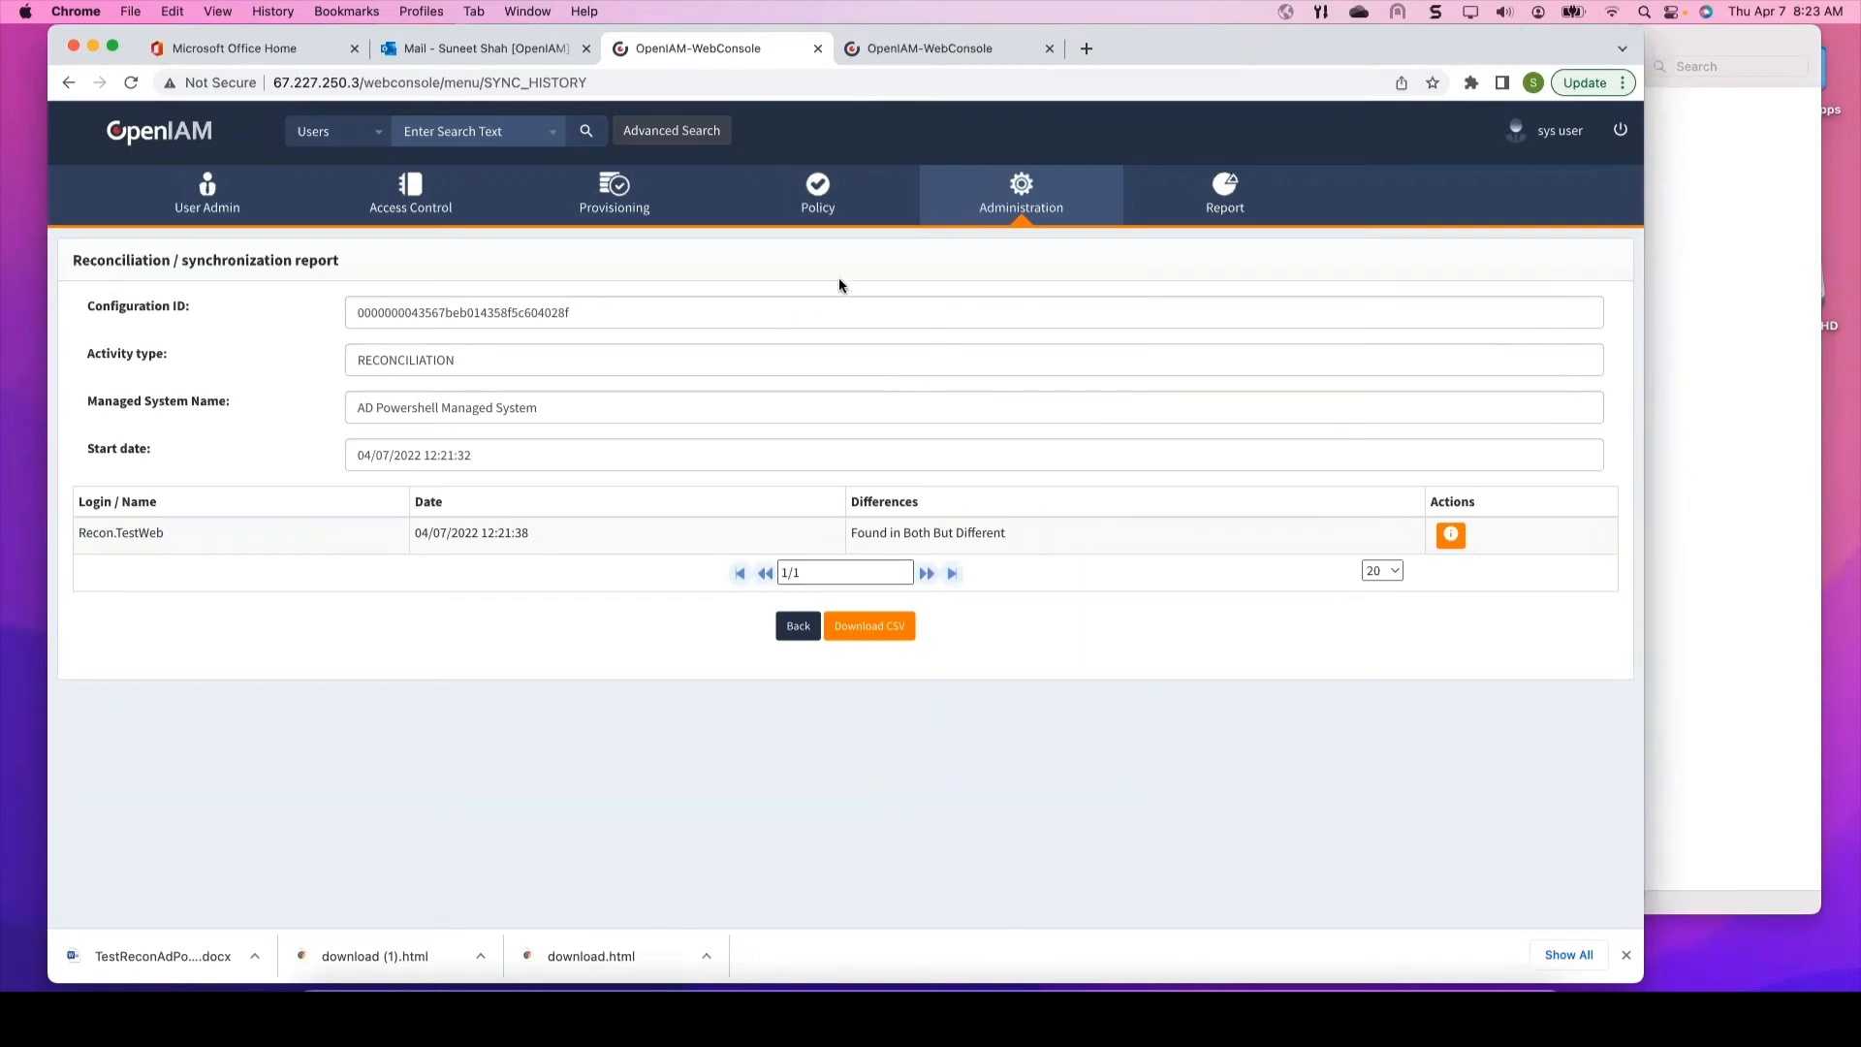
# Step: Go to AD Powershell Managed System's reconciliations via Provisioning and edit the Recon2.TestWeb USER configuration
pyautogui.click(605, 194)
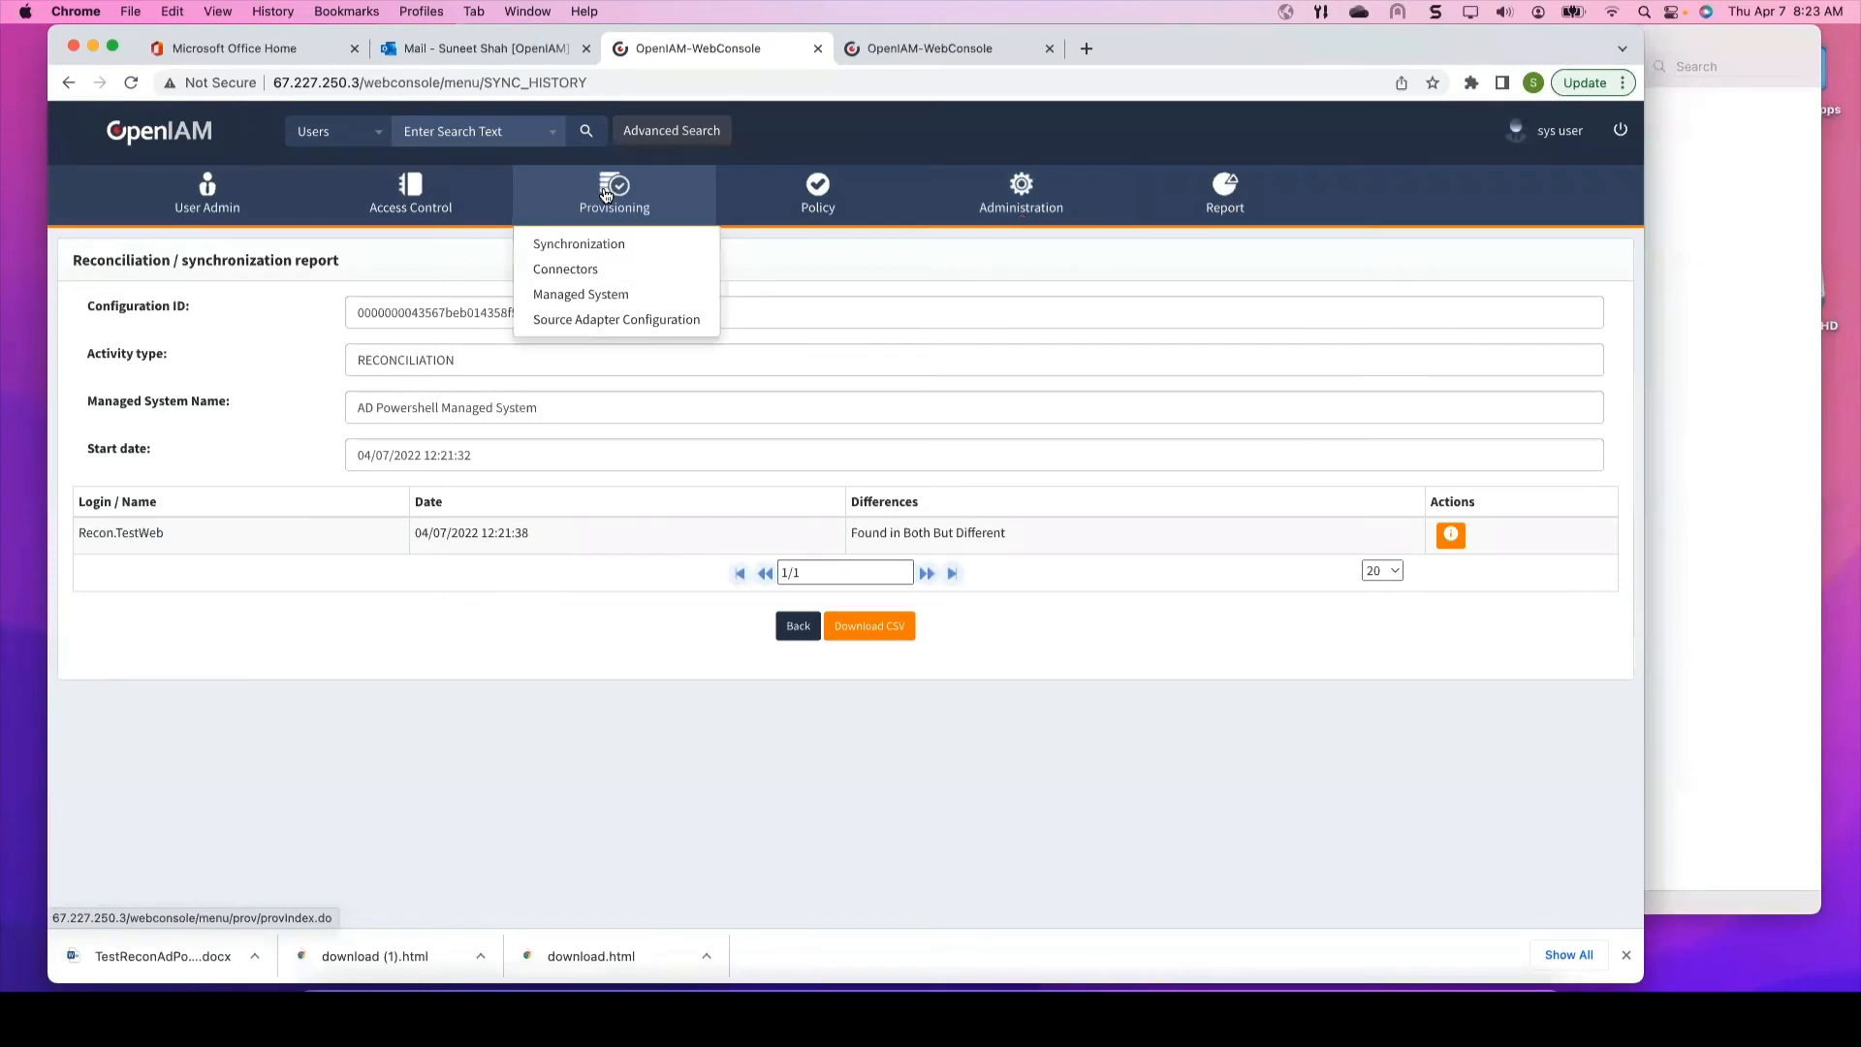
pyautogui.click(603, 294)
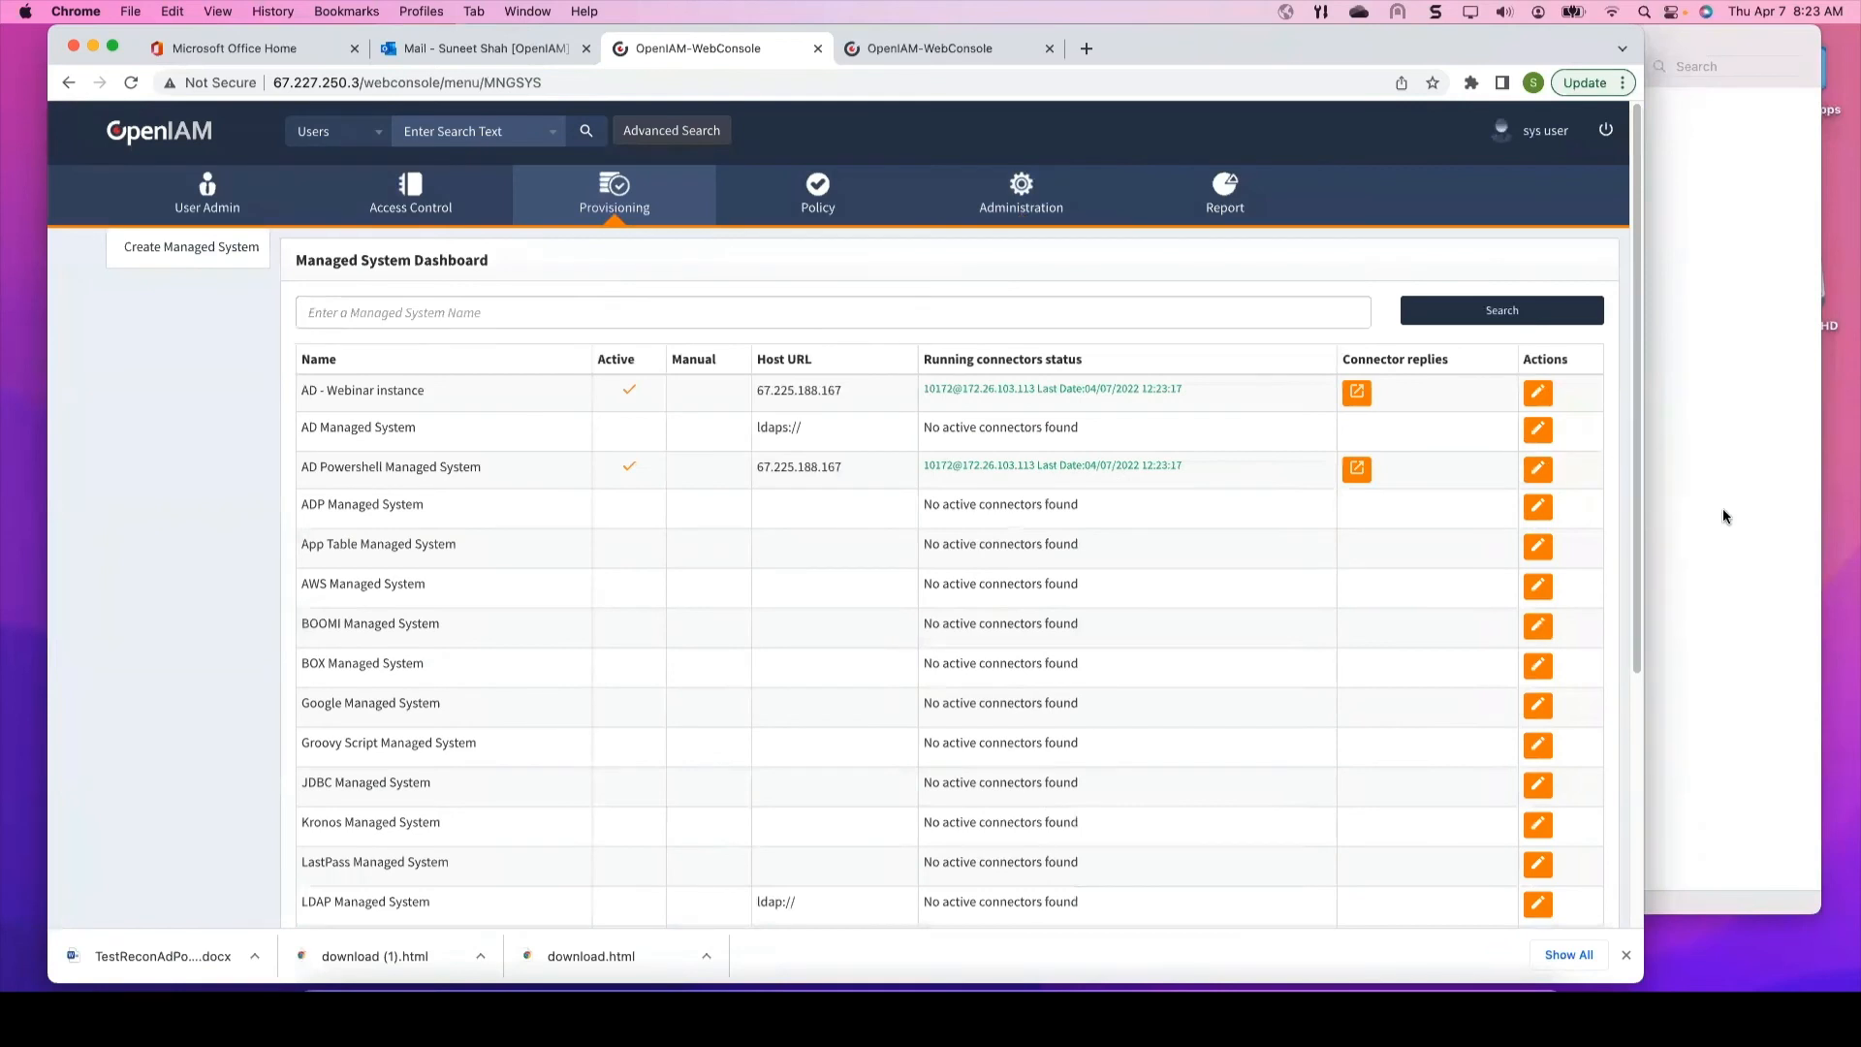
pyautogui.click(1544, 474)
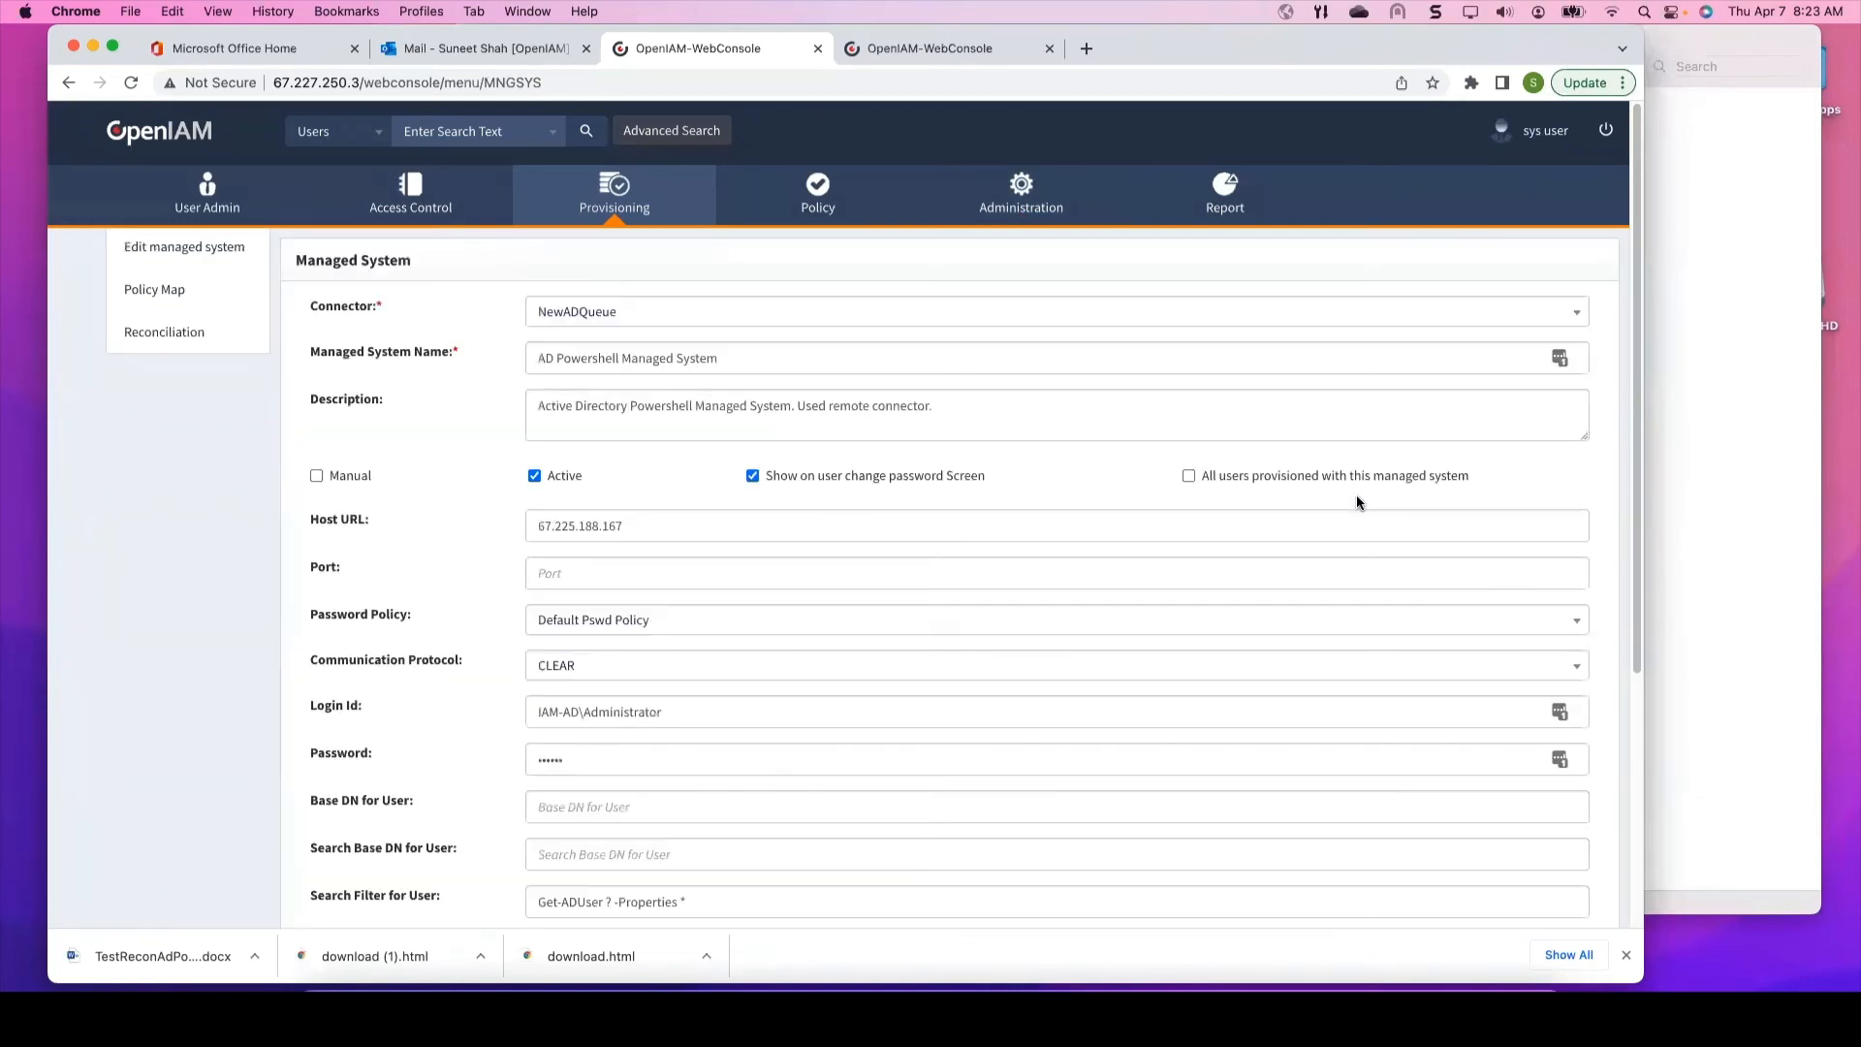
pyautogui.click(172, 335)
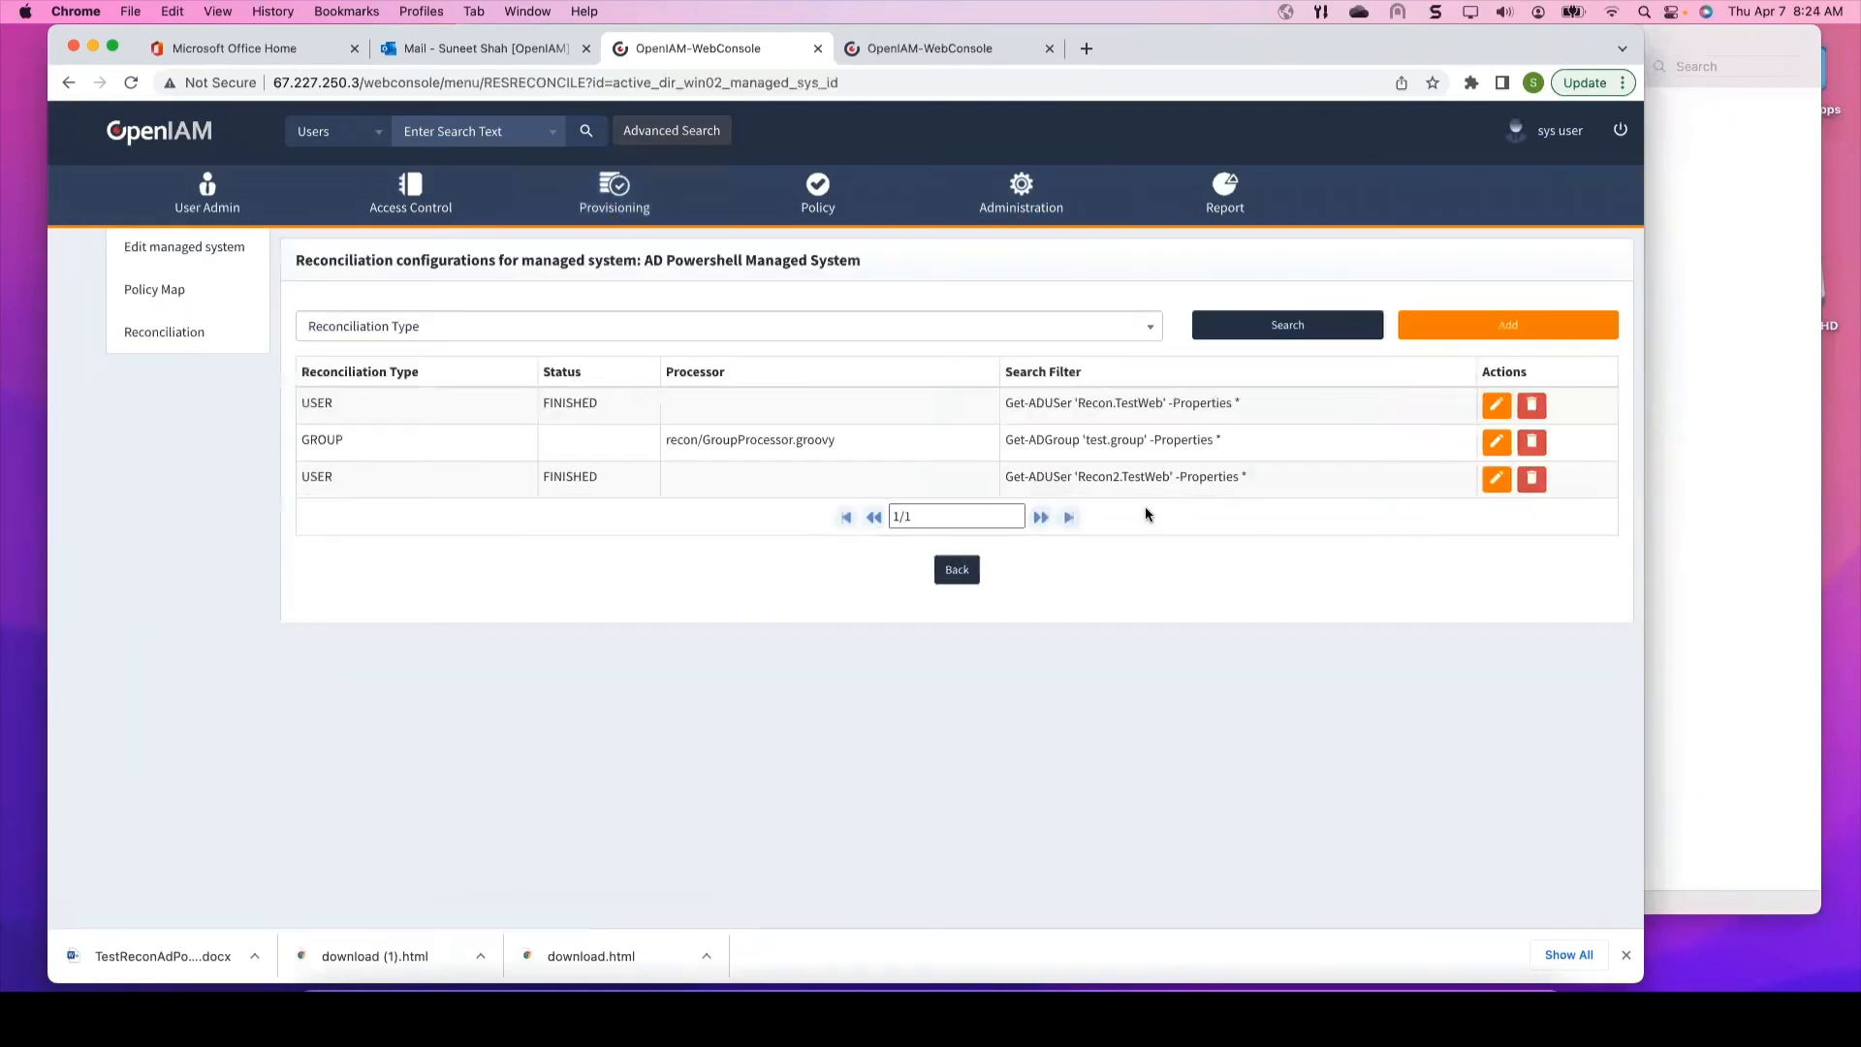
pyautogui.click(1496, 442)
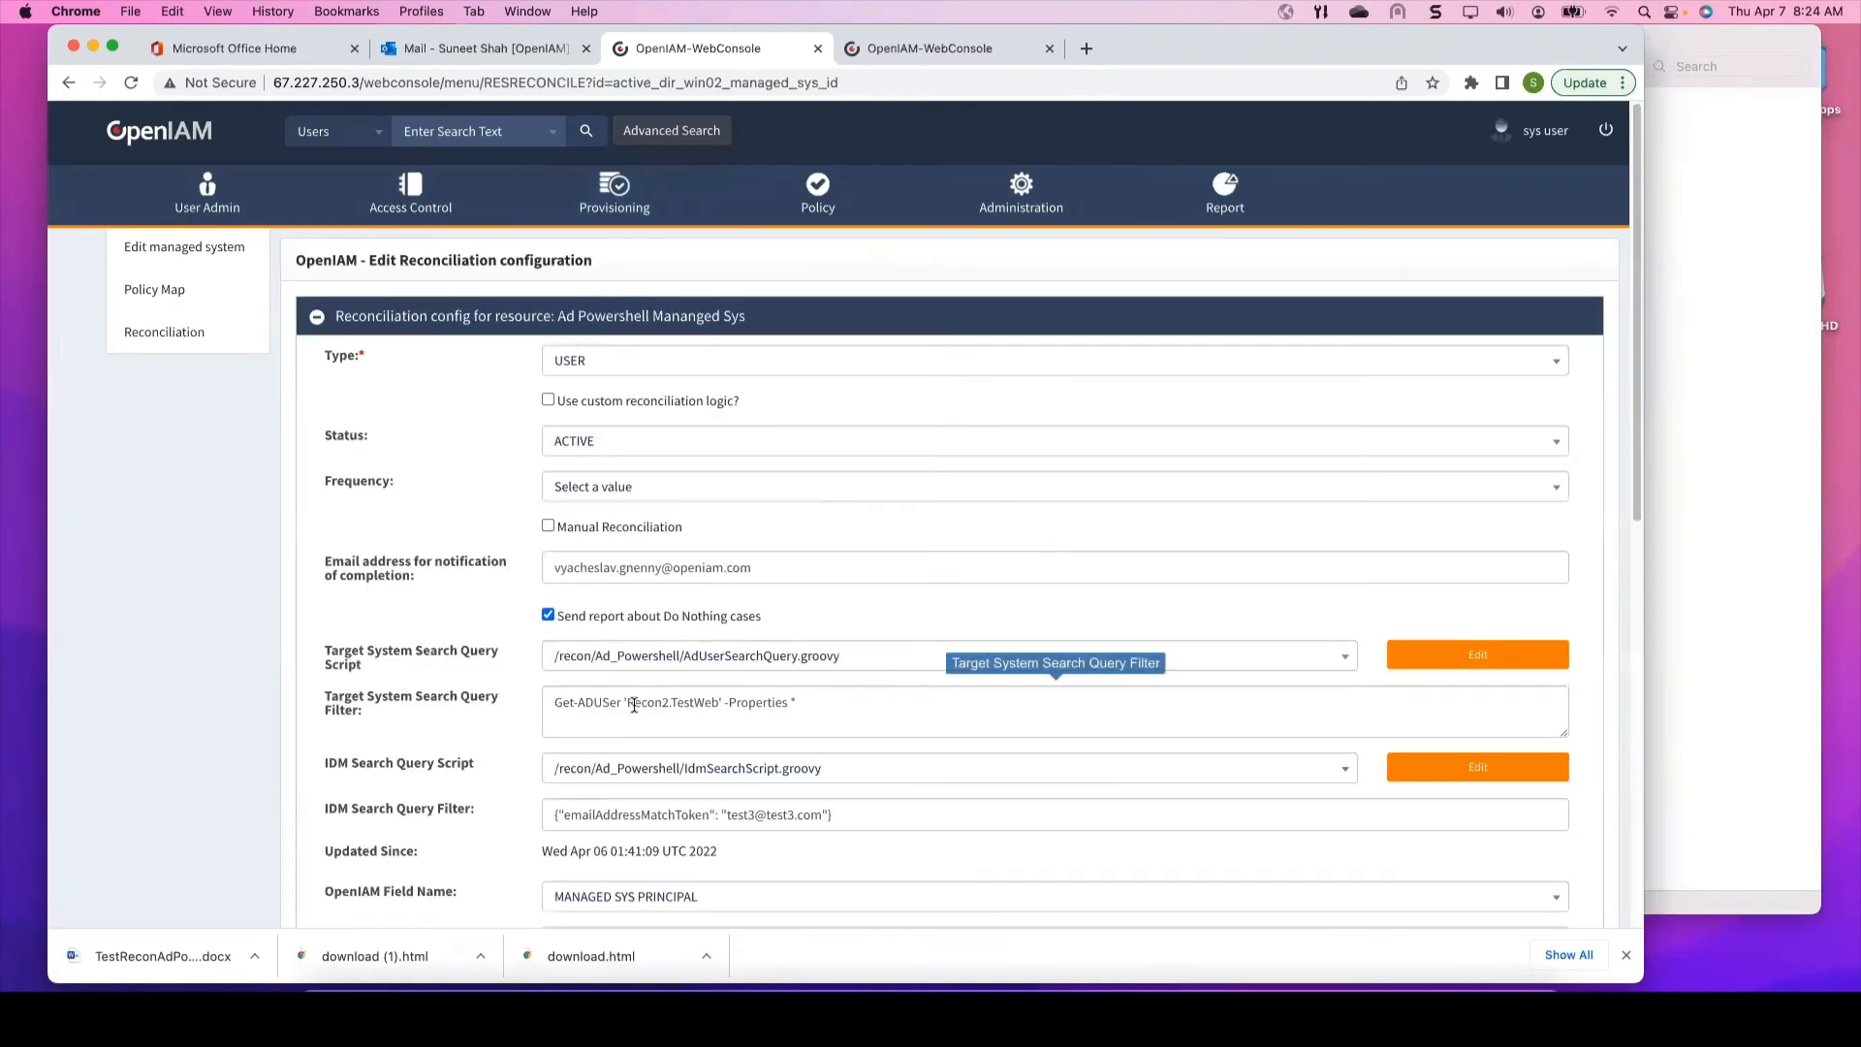
# Step: Copy 'Recon2.TestWeb' from the Target System Search Query Filter text
pyautogui.click(720, 704)
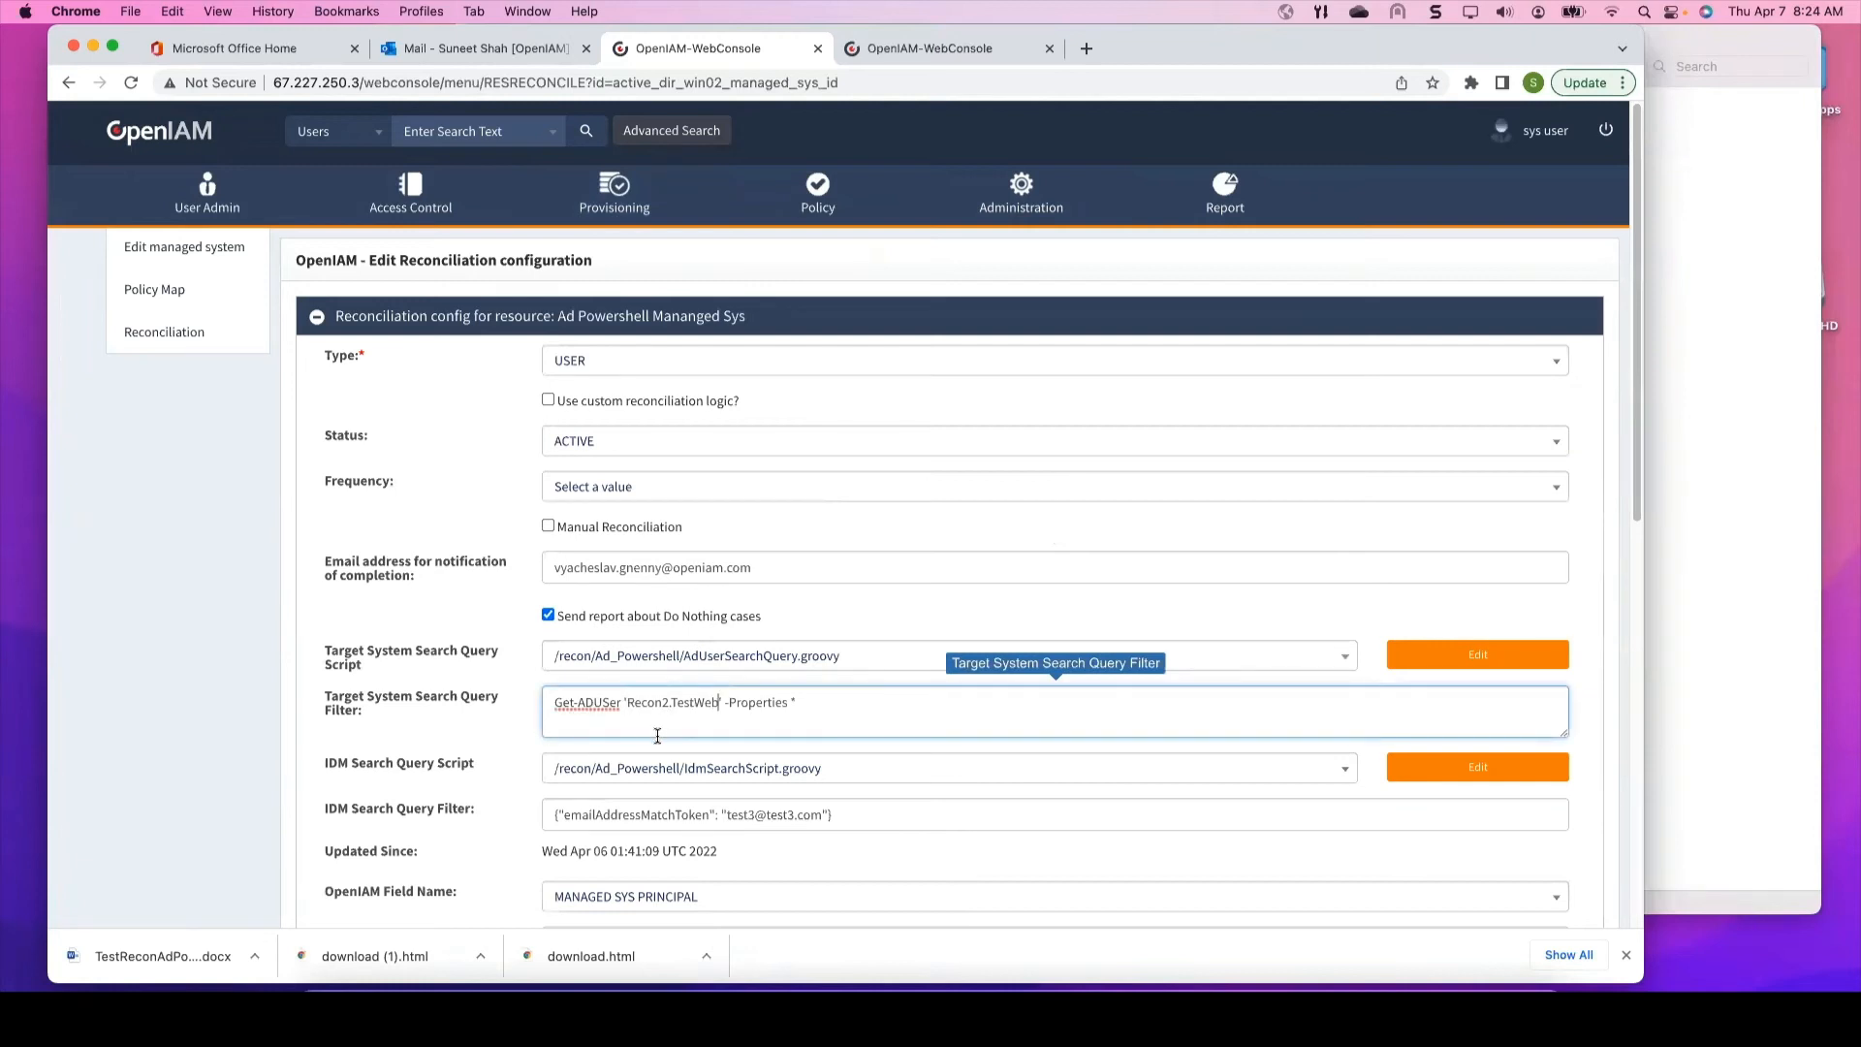
pyautogui.scroll(-2, 673, 496)
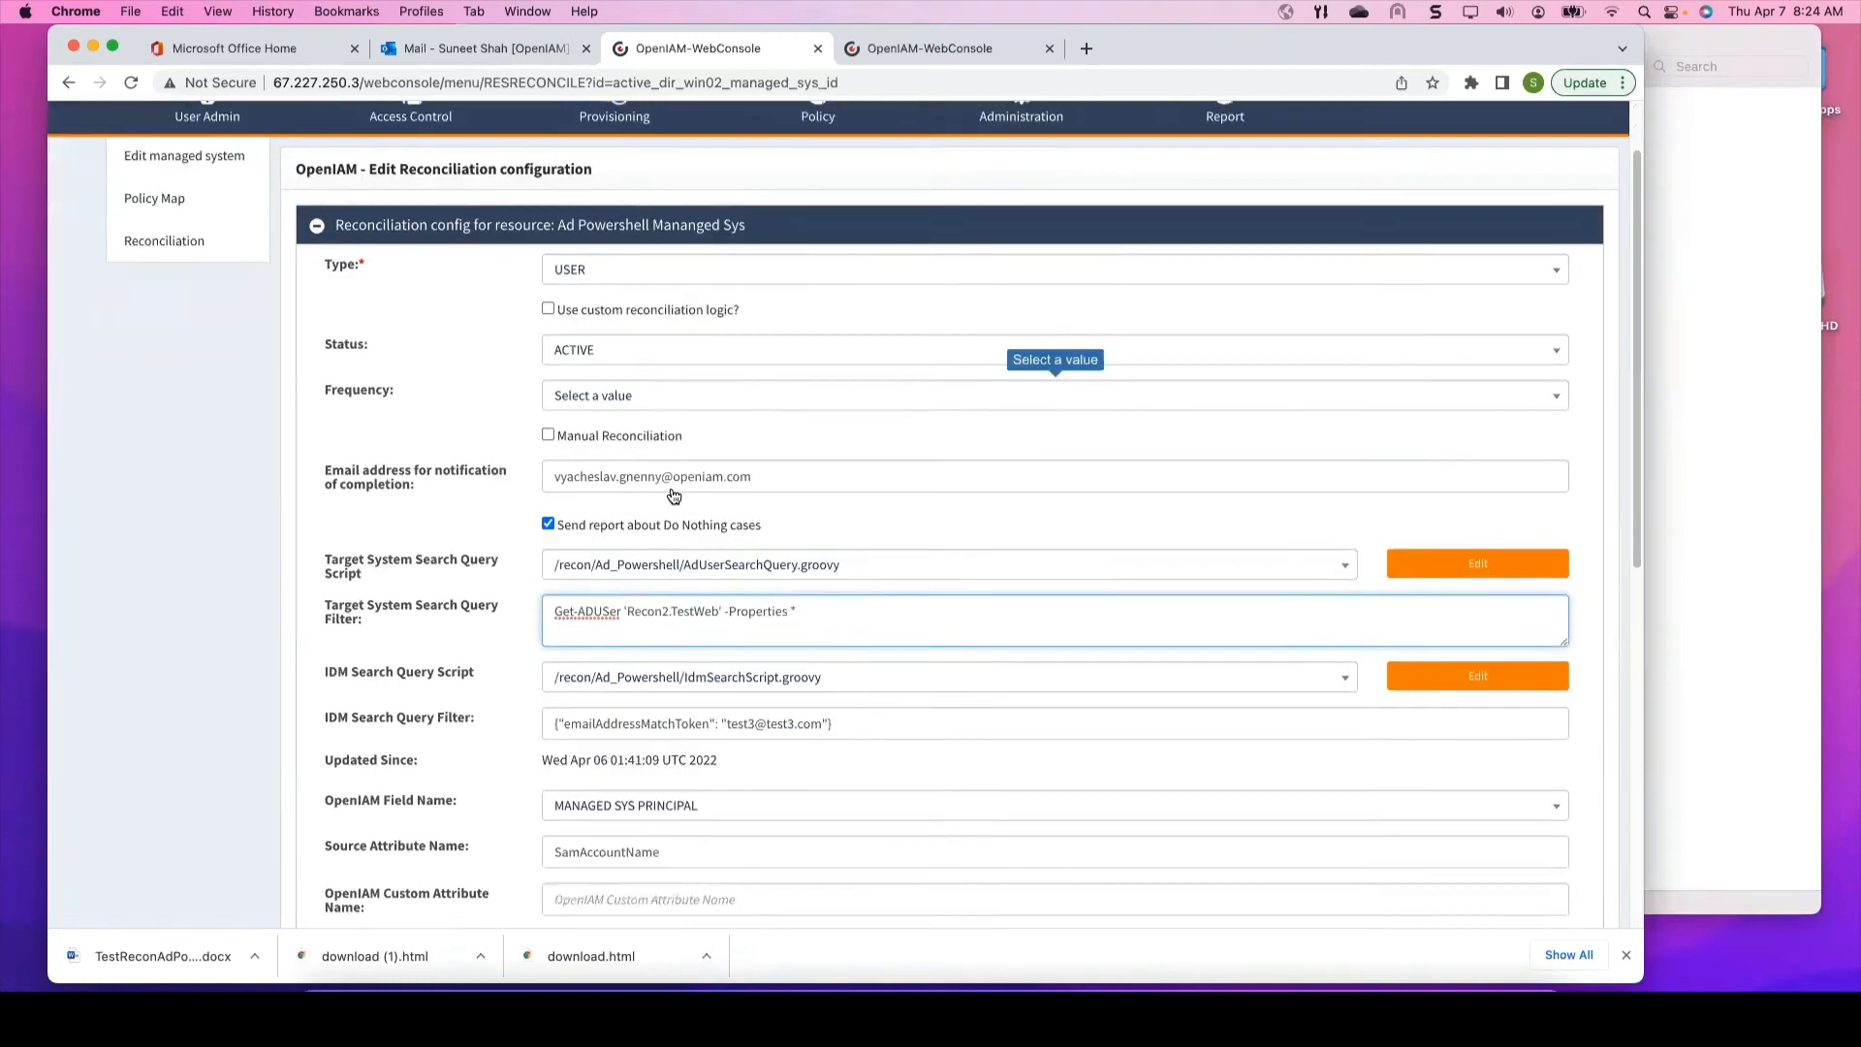
pyautogui.scroll(-3, 674, 496)
pyautogui.scroll(-6, 700, 485)
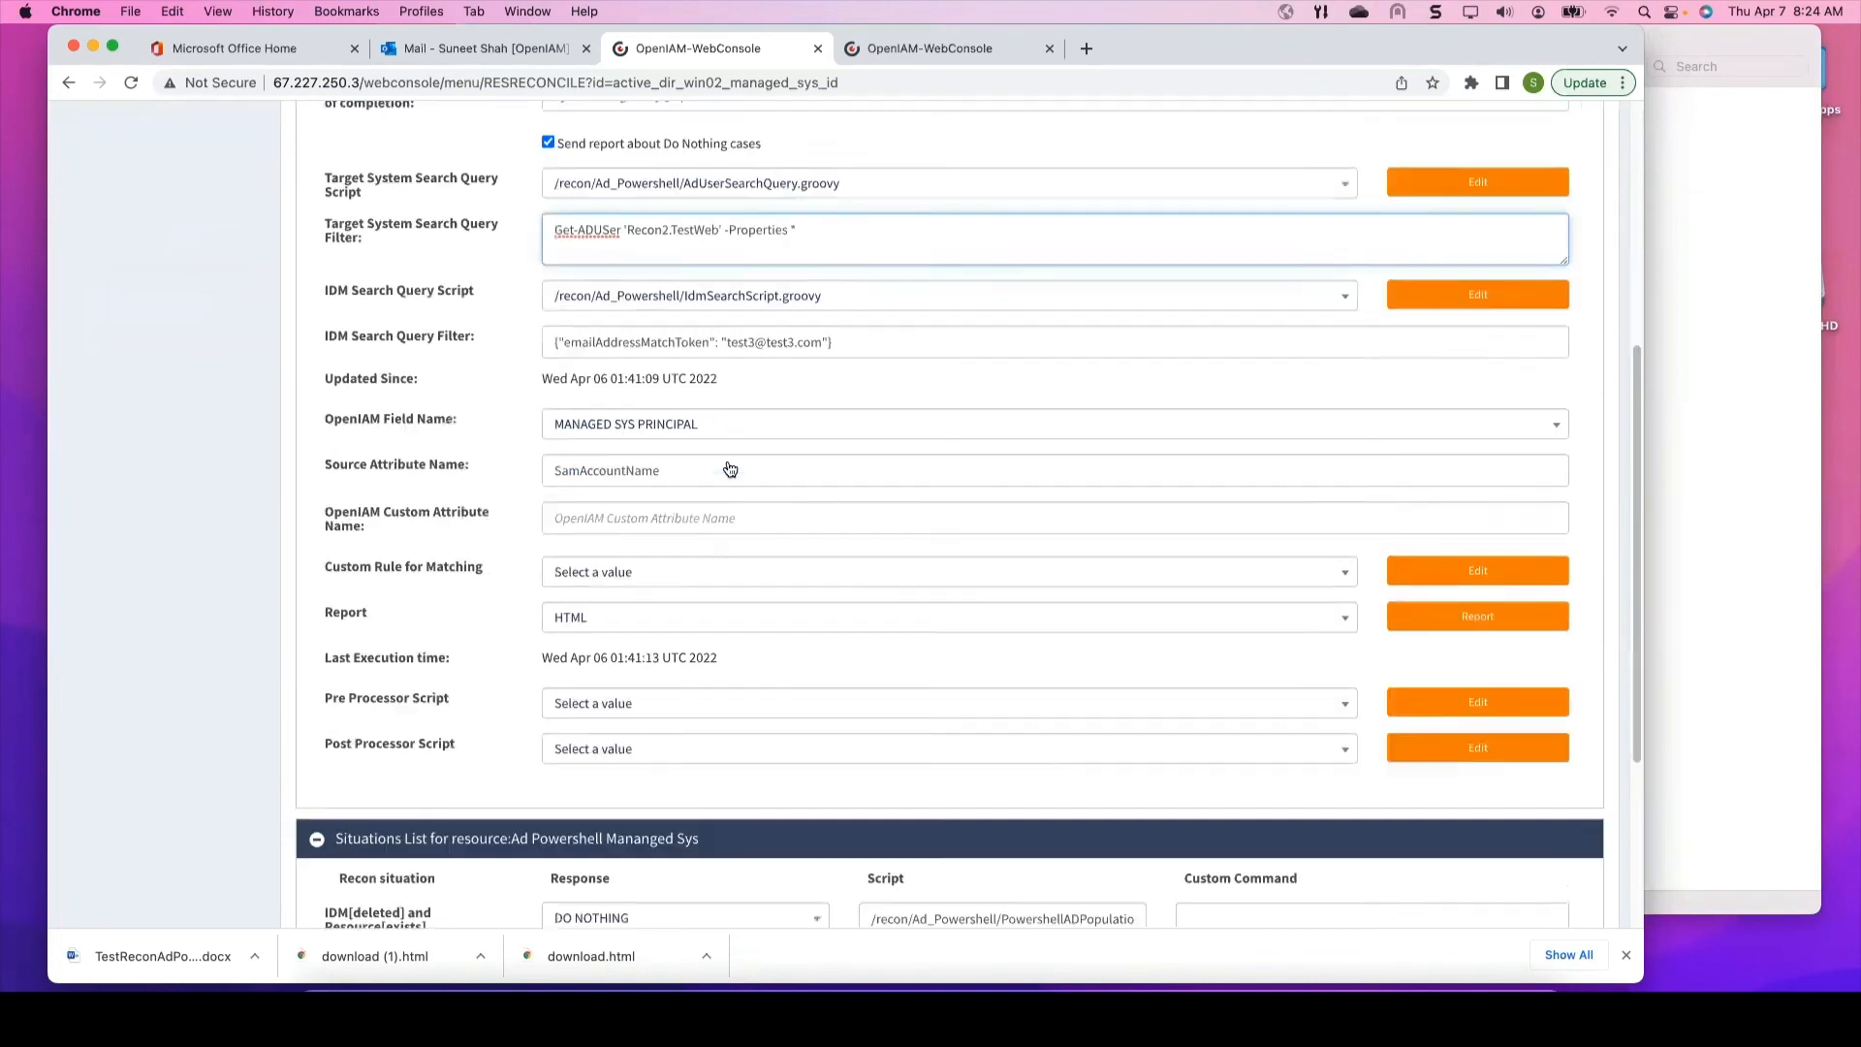
pyautogui.scroll(-7, 730, 469)
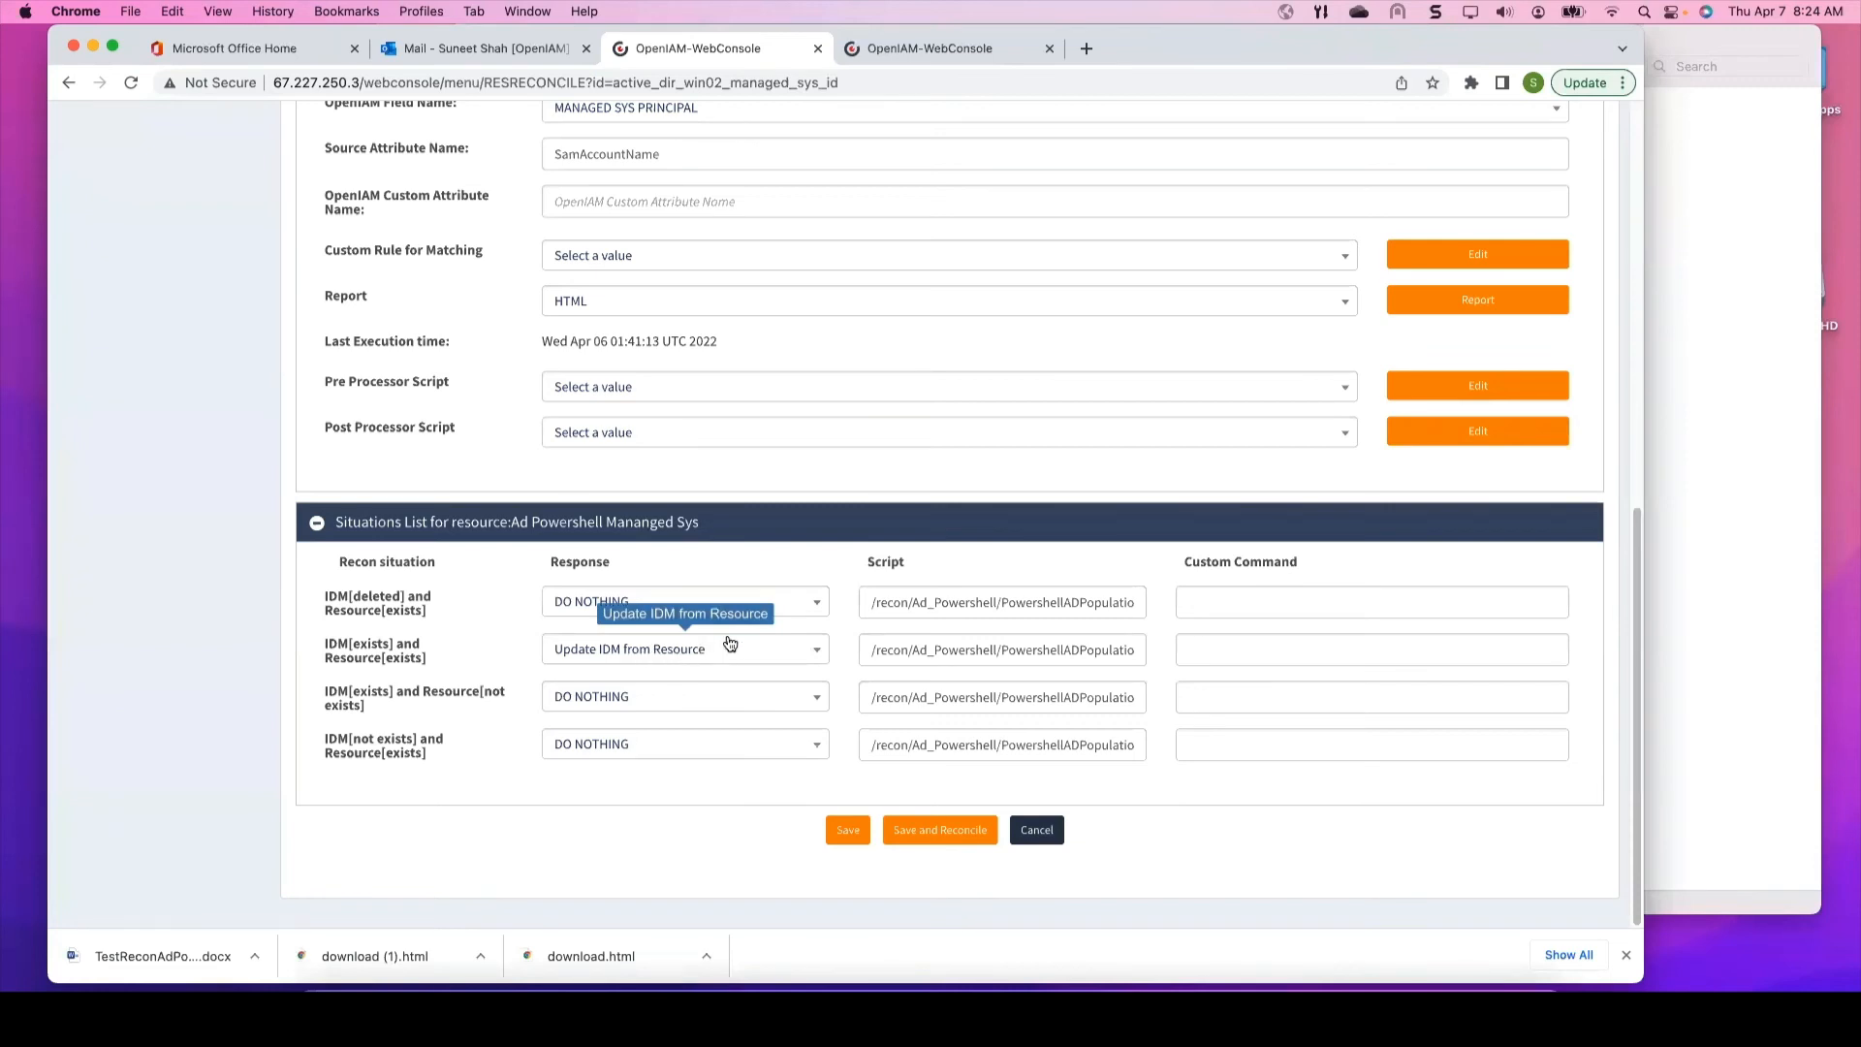
pyautogui.scroll(5, 730, 644)
pyautogui.scroll(8, 696, 455)
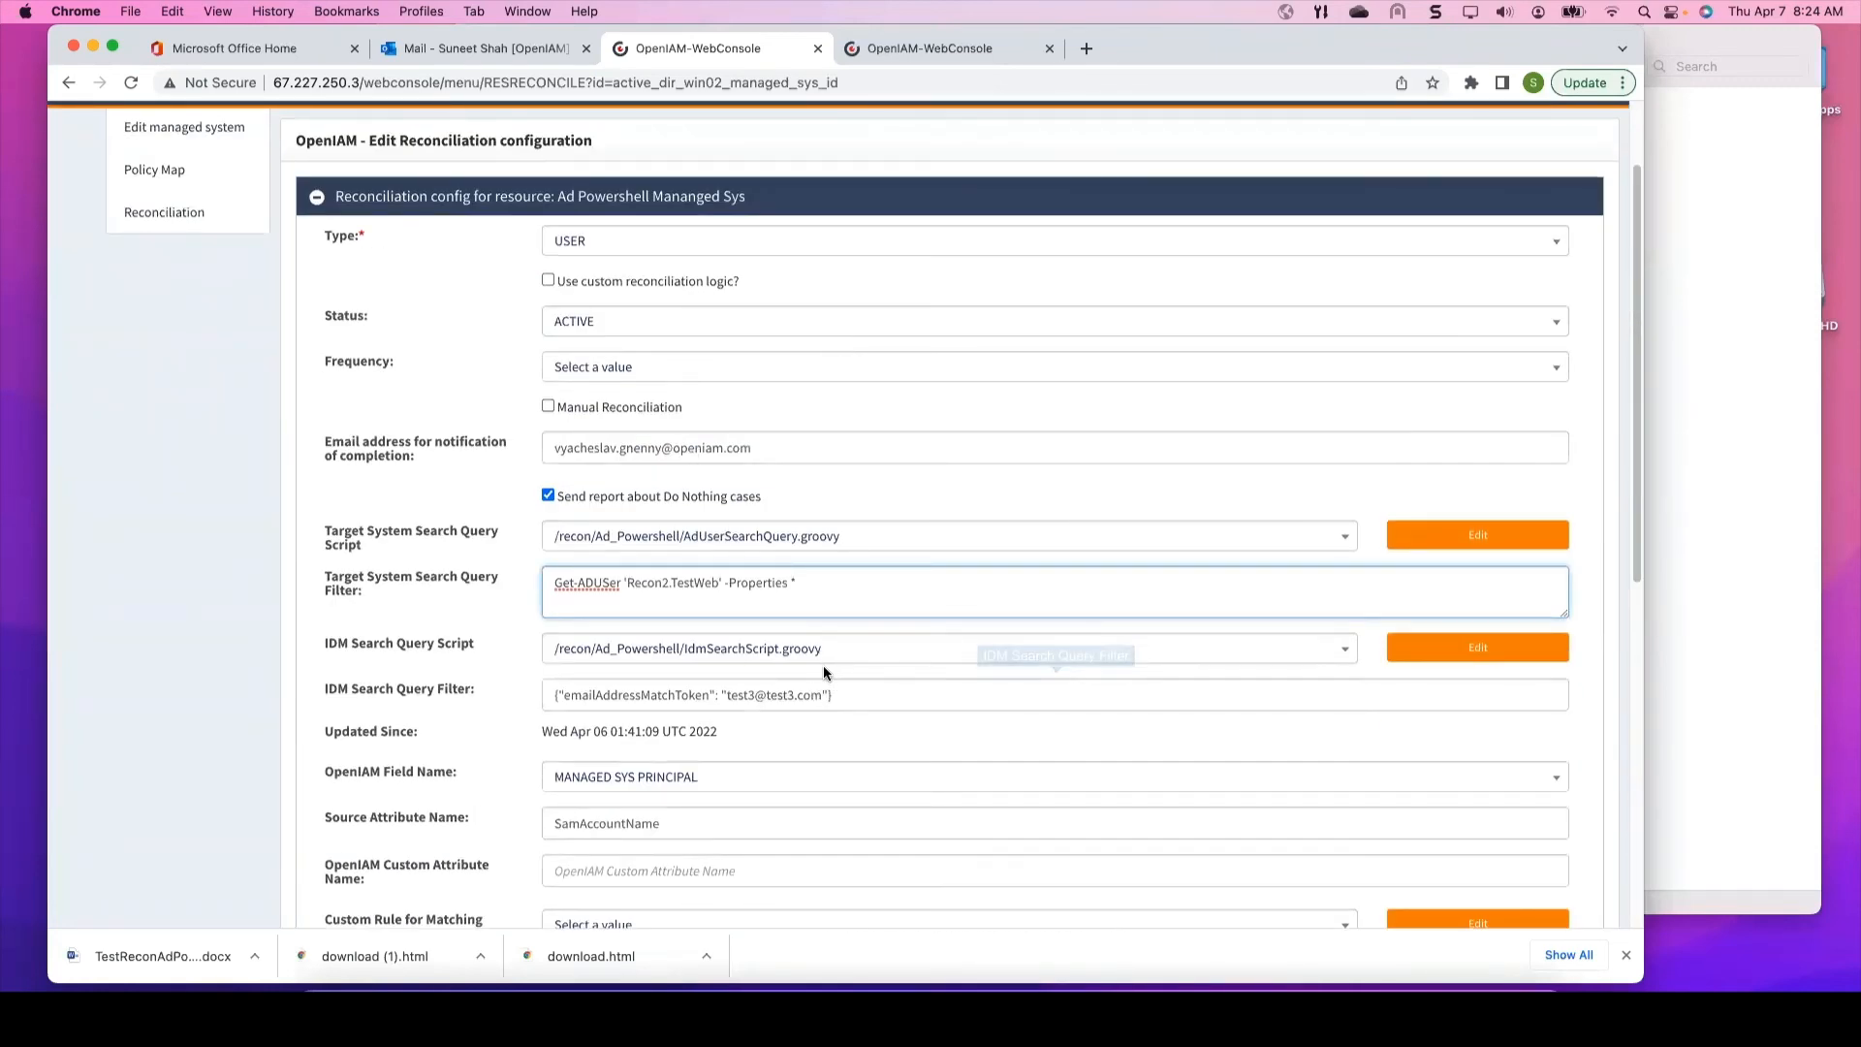
pyautogui.scroll(-2, 820, 678)
pyautogui.scroll(2, 822, 666)
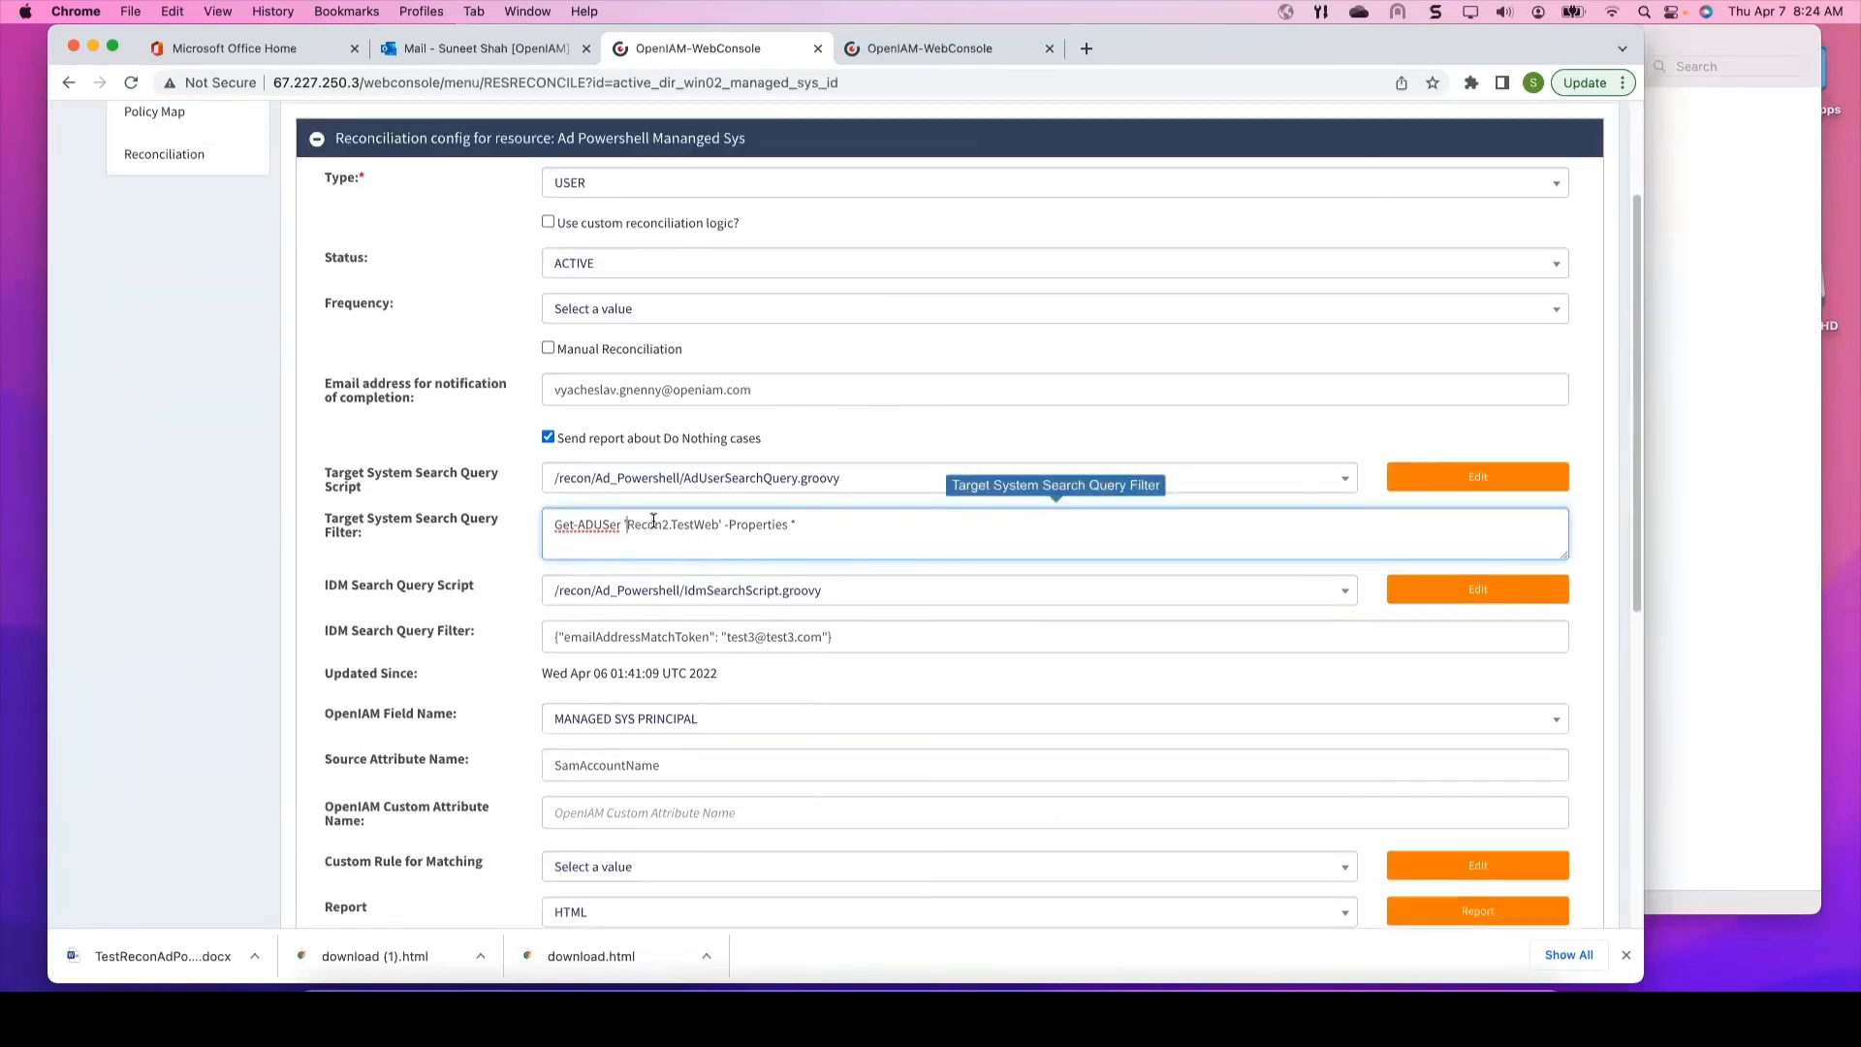
pyautogui.moveTo(627, 523); pyautogui.dragTo(715, 519)
pyautogui.rightClick(669, 524)
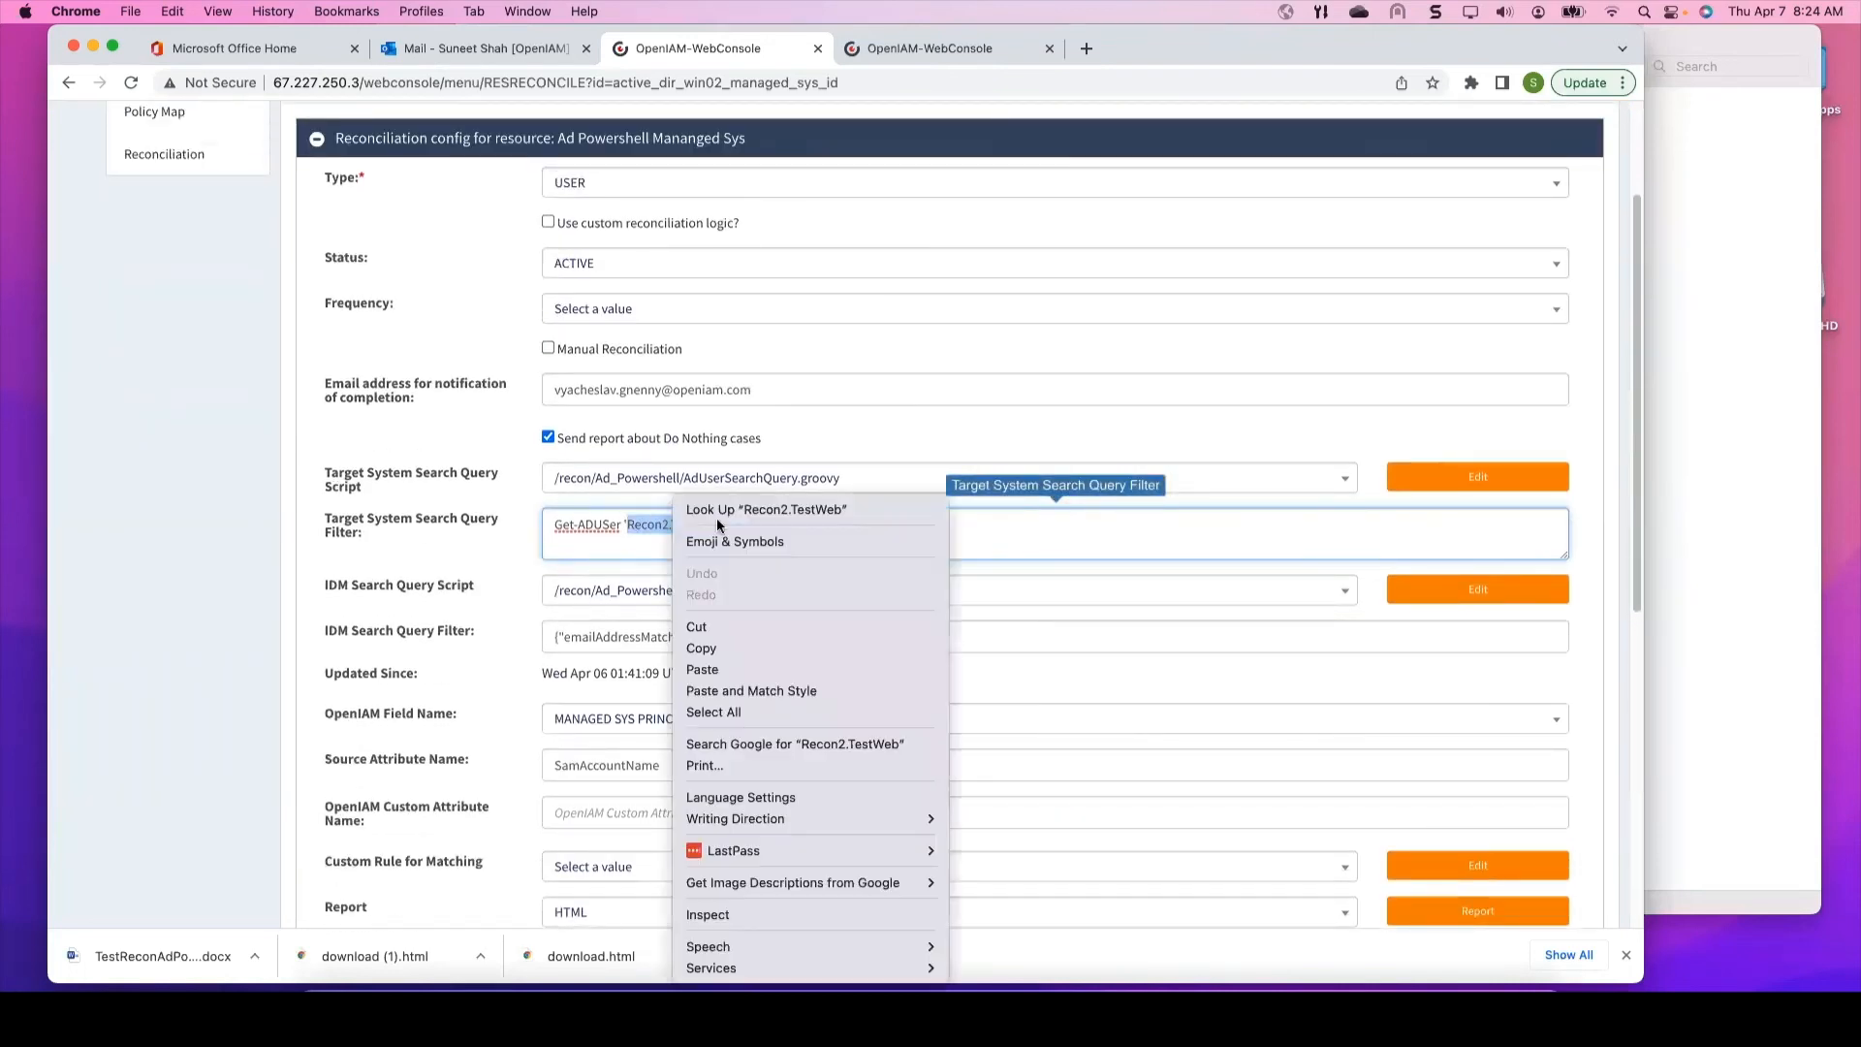
pyautogui.click(702, 648)
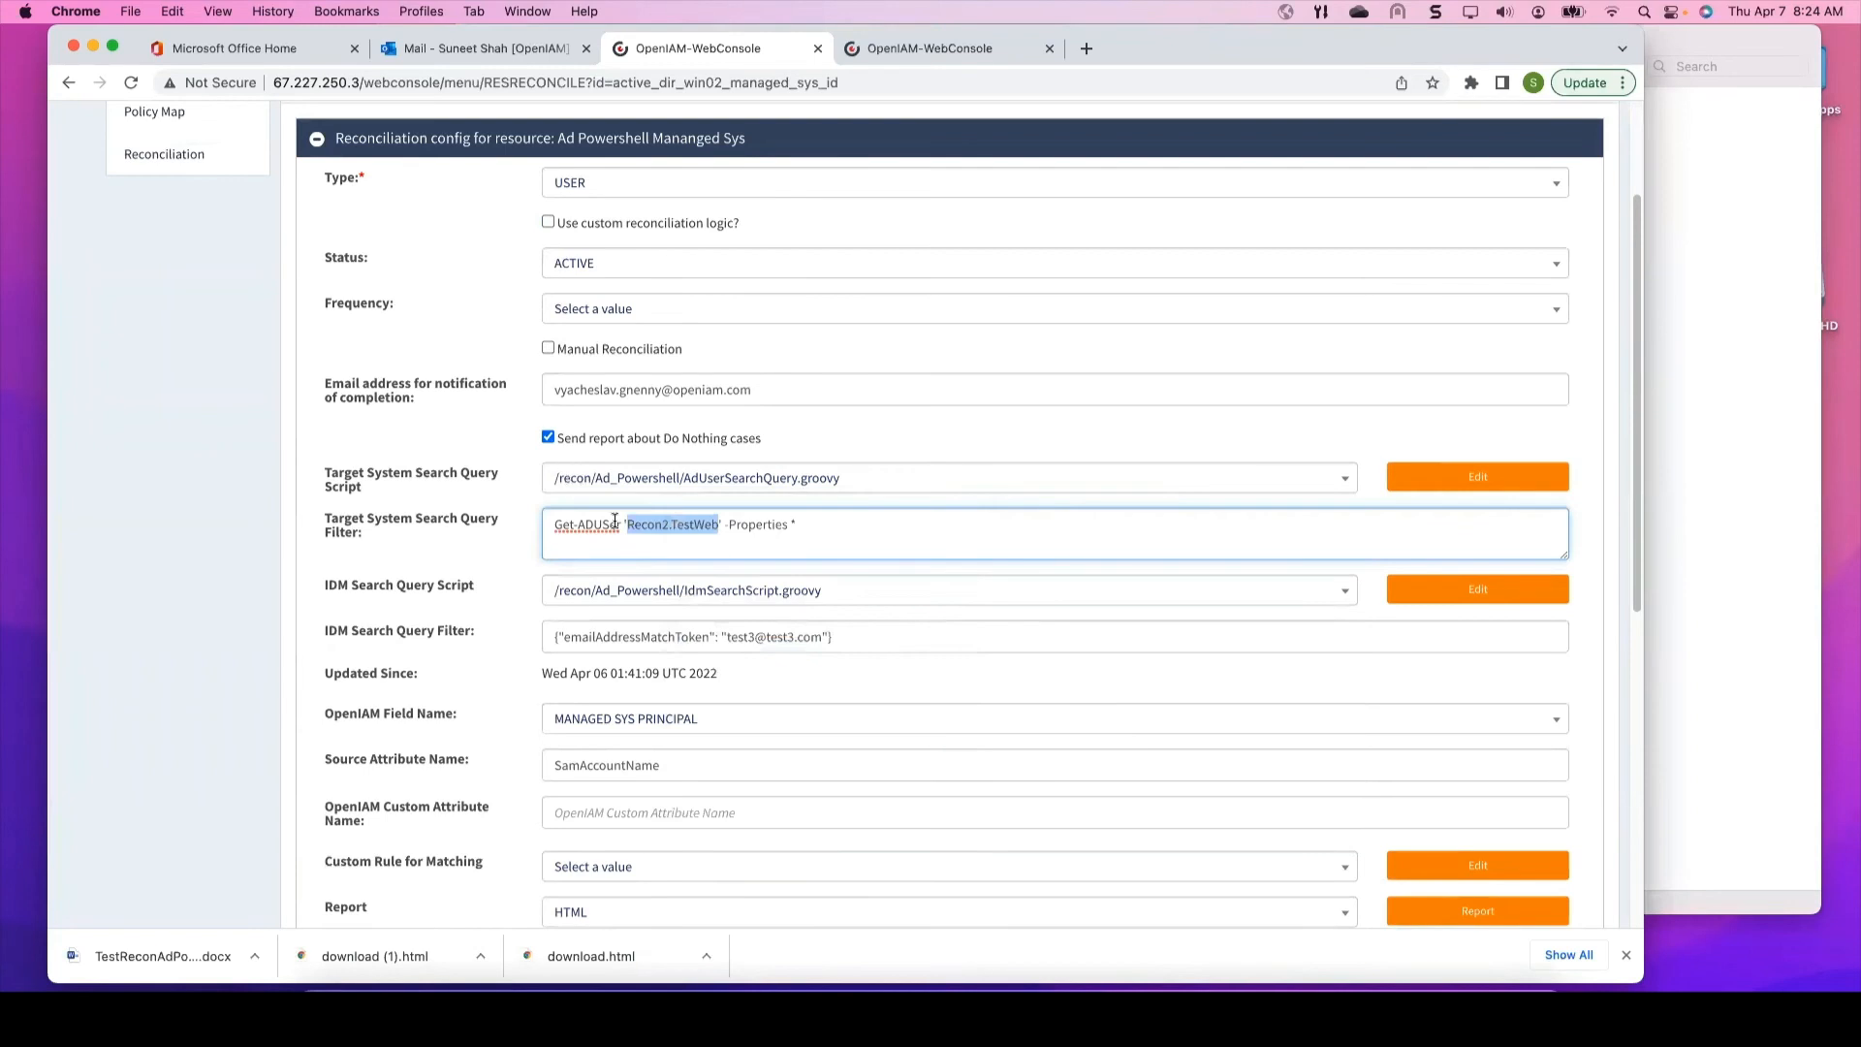
pyautogui.scroll(3, 614, 522)
# Step: Find Recon2.TestWeb and change the last name from TestWeb_mod to TestWeb_xyz in classic view, then save
pyautogui.click(463, 134)
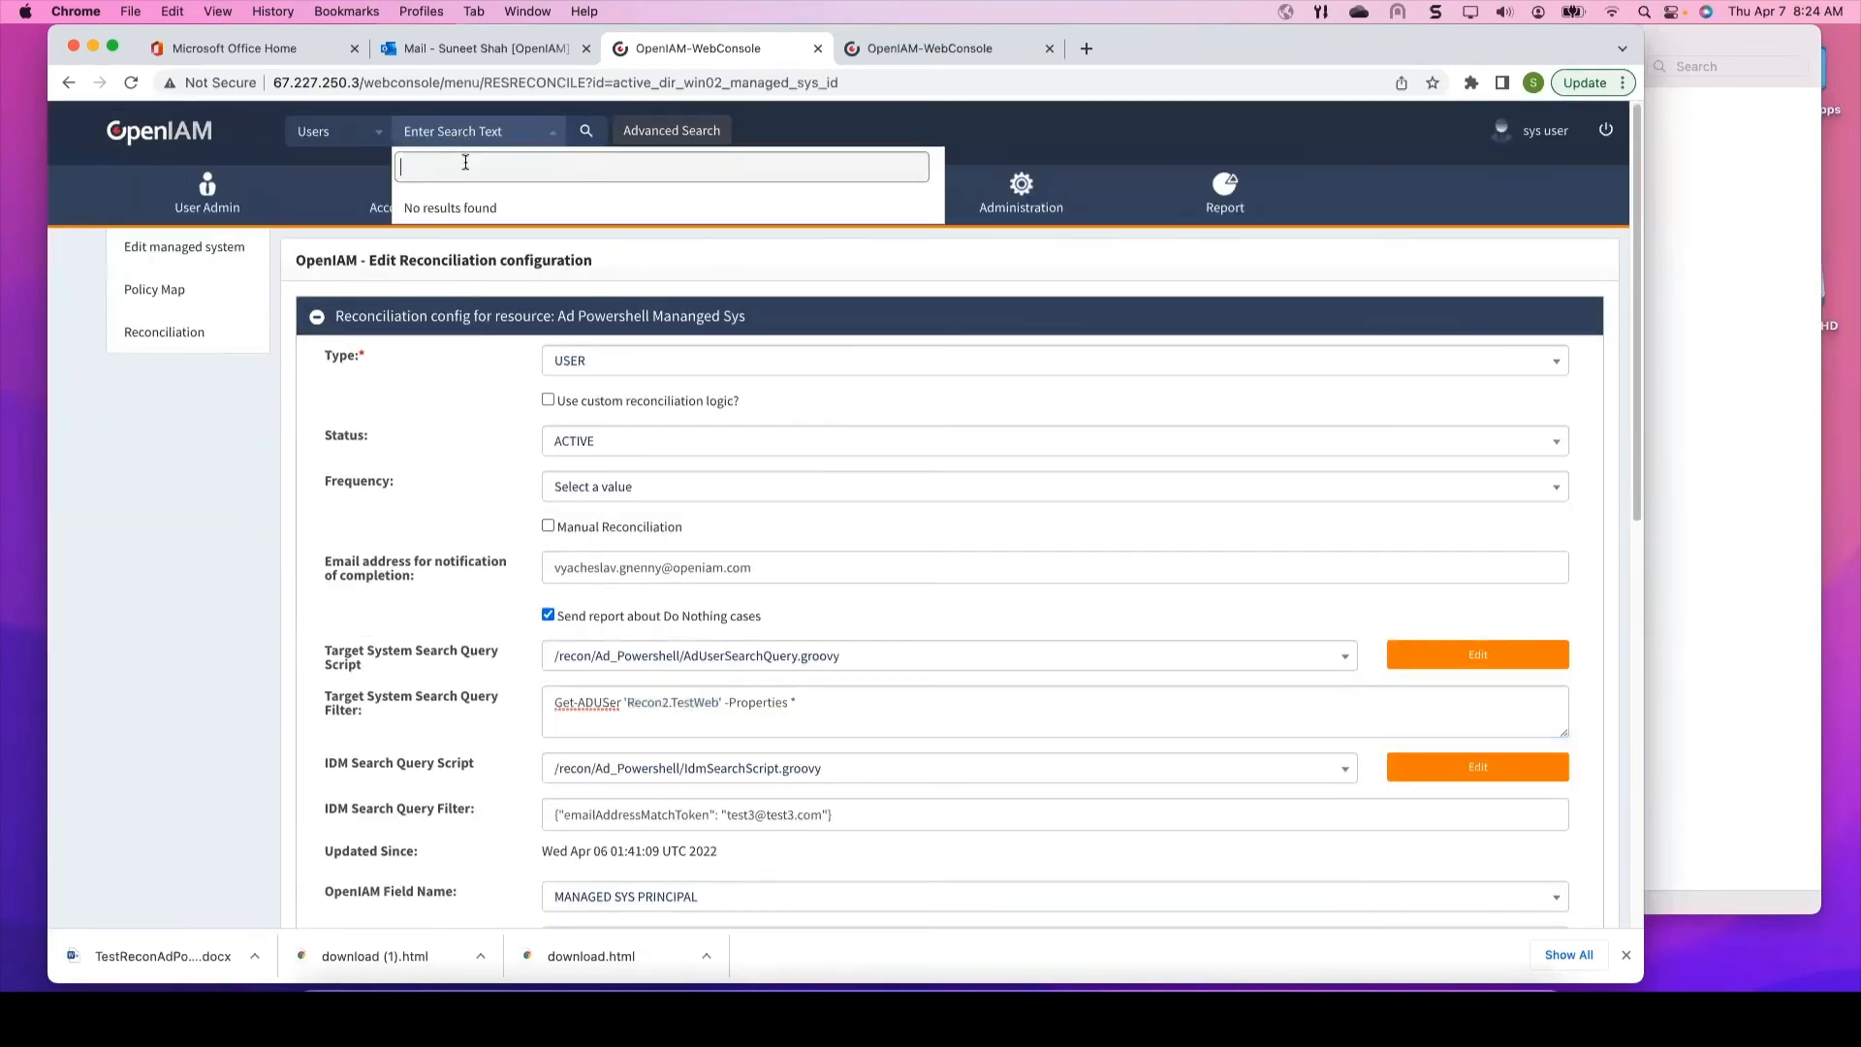
pyautogui.press('super+v')
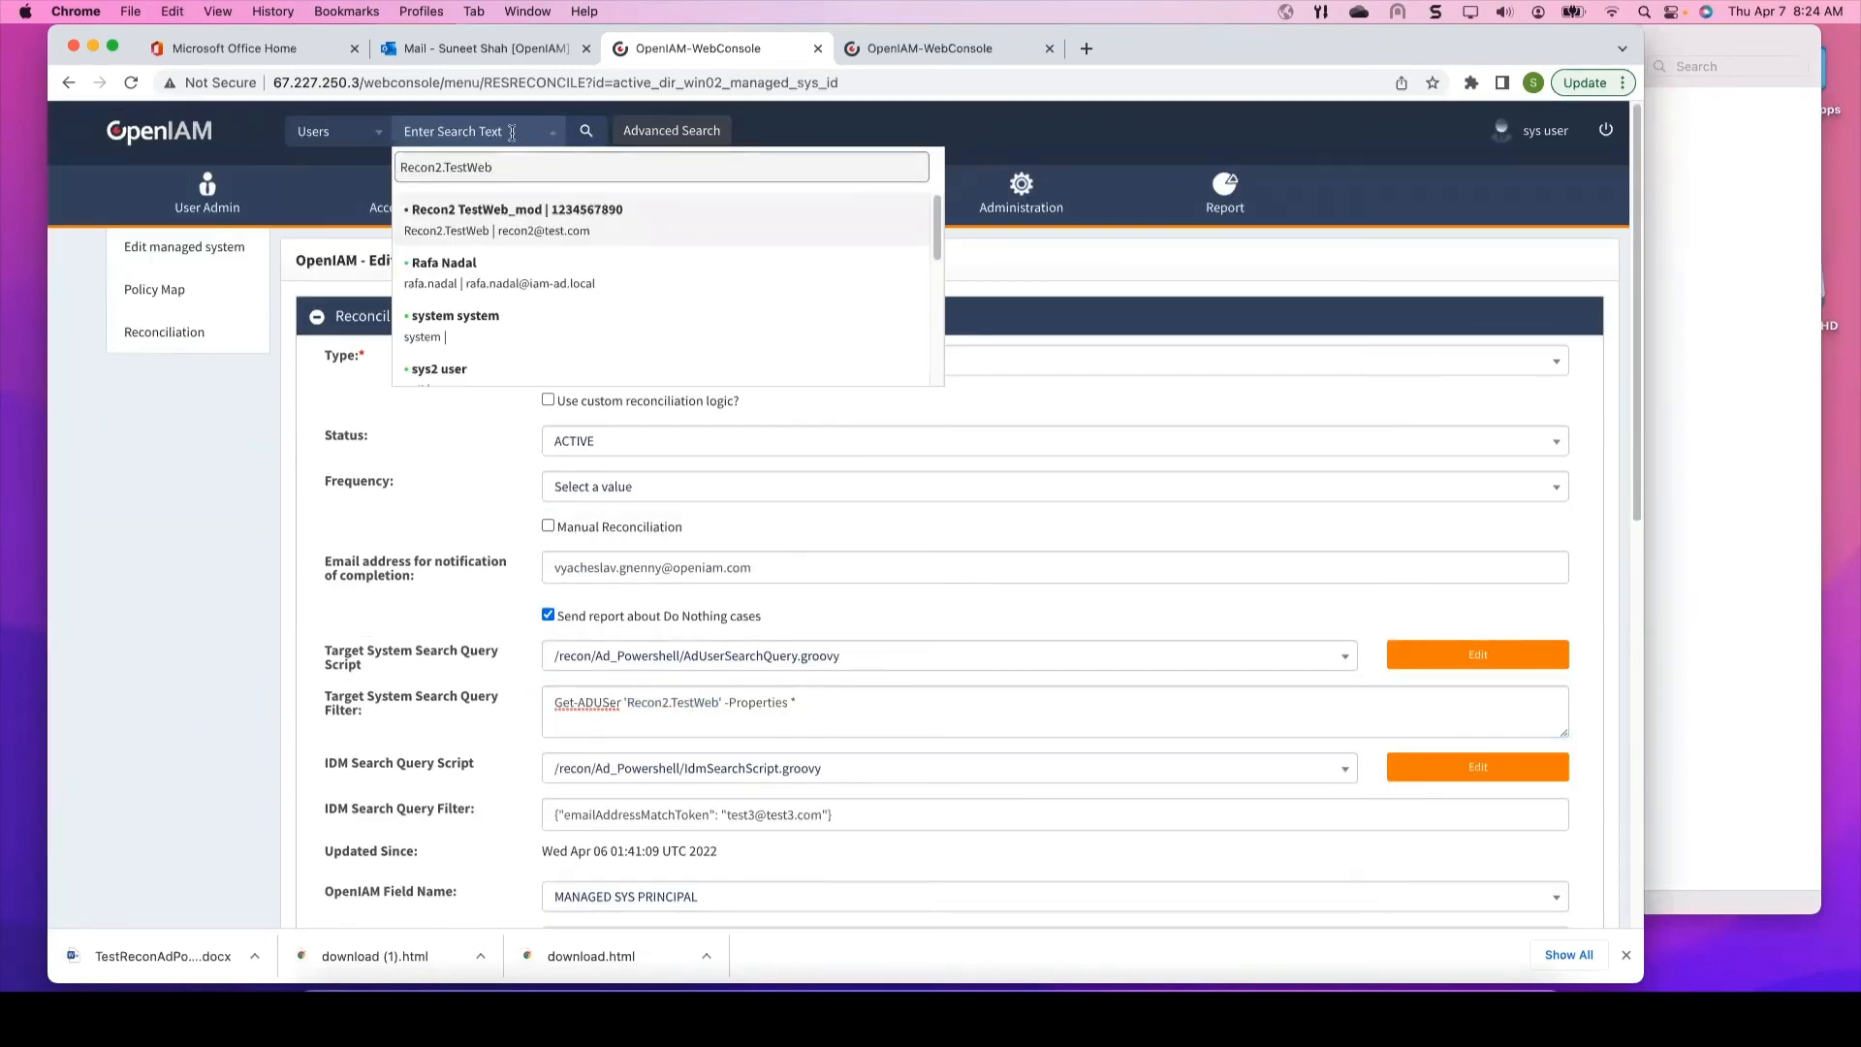
pyautogui.click(492, 215)
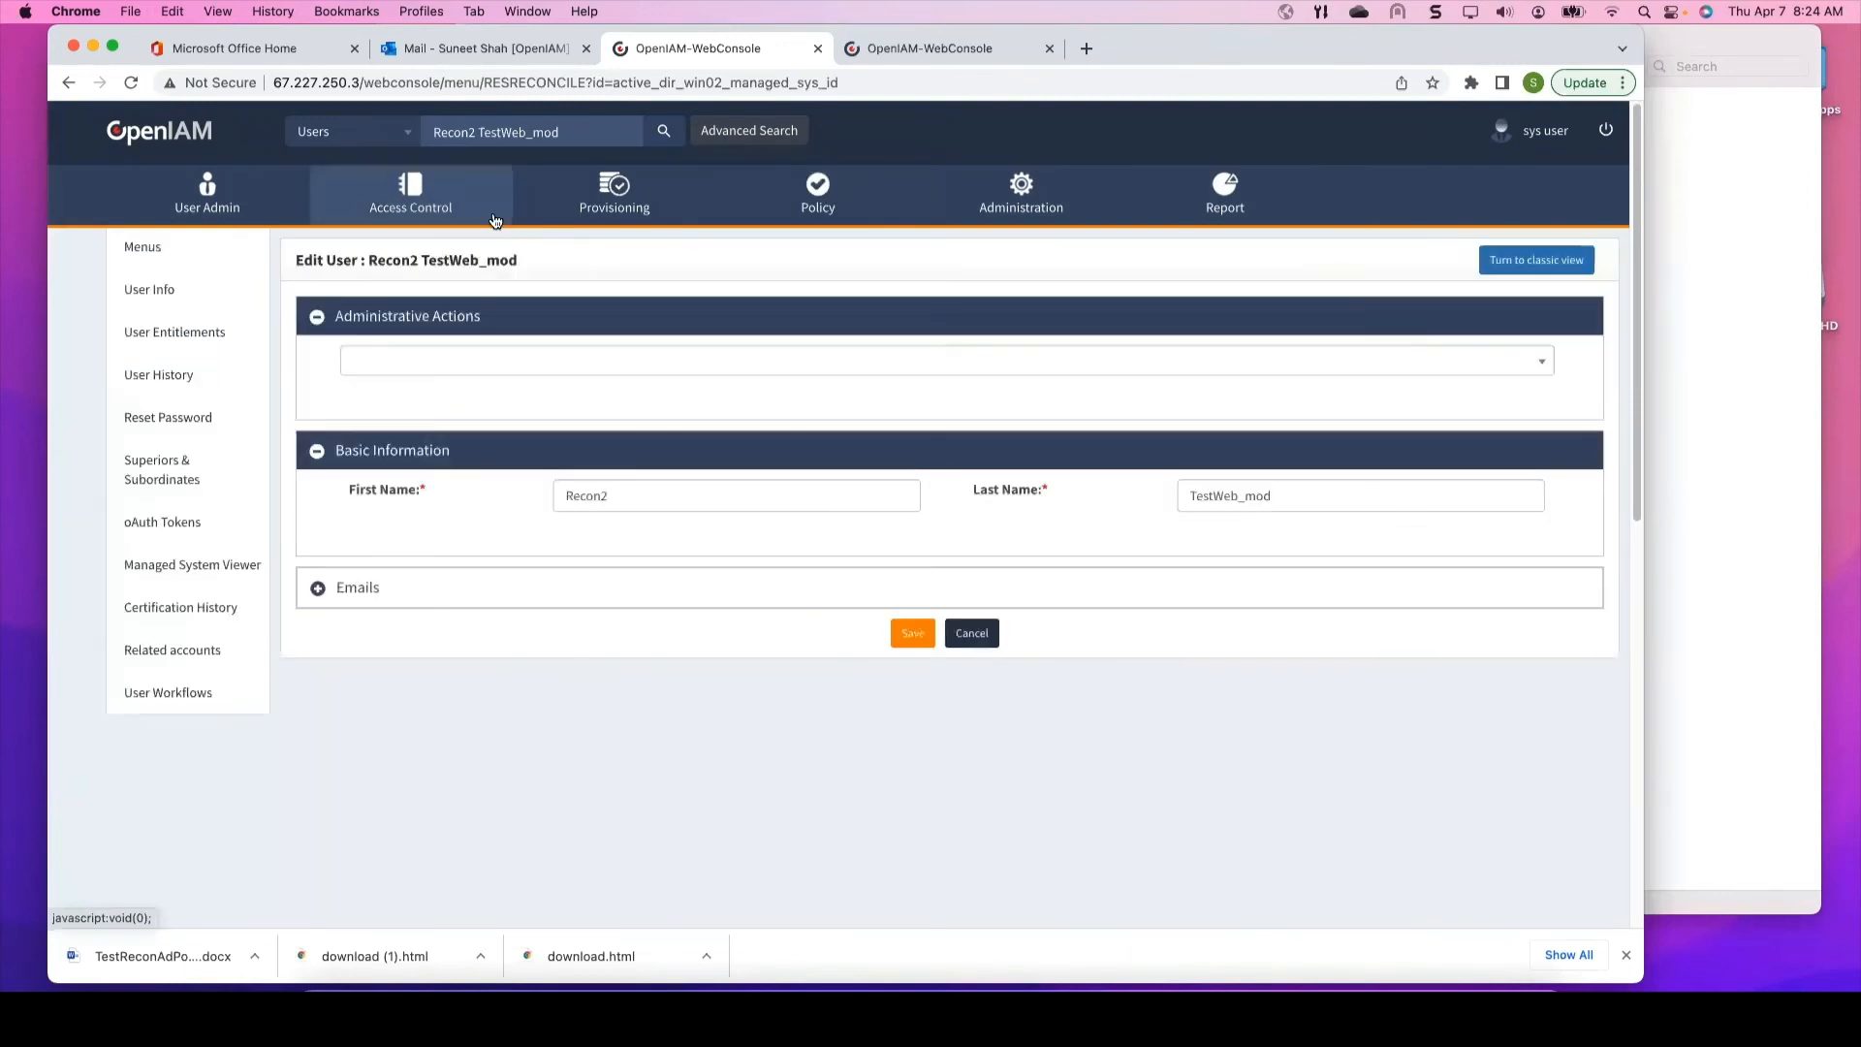
pyautogui.click(1535, 269)
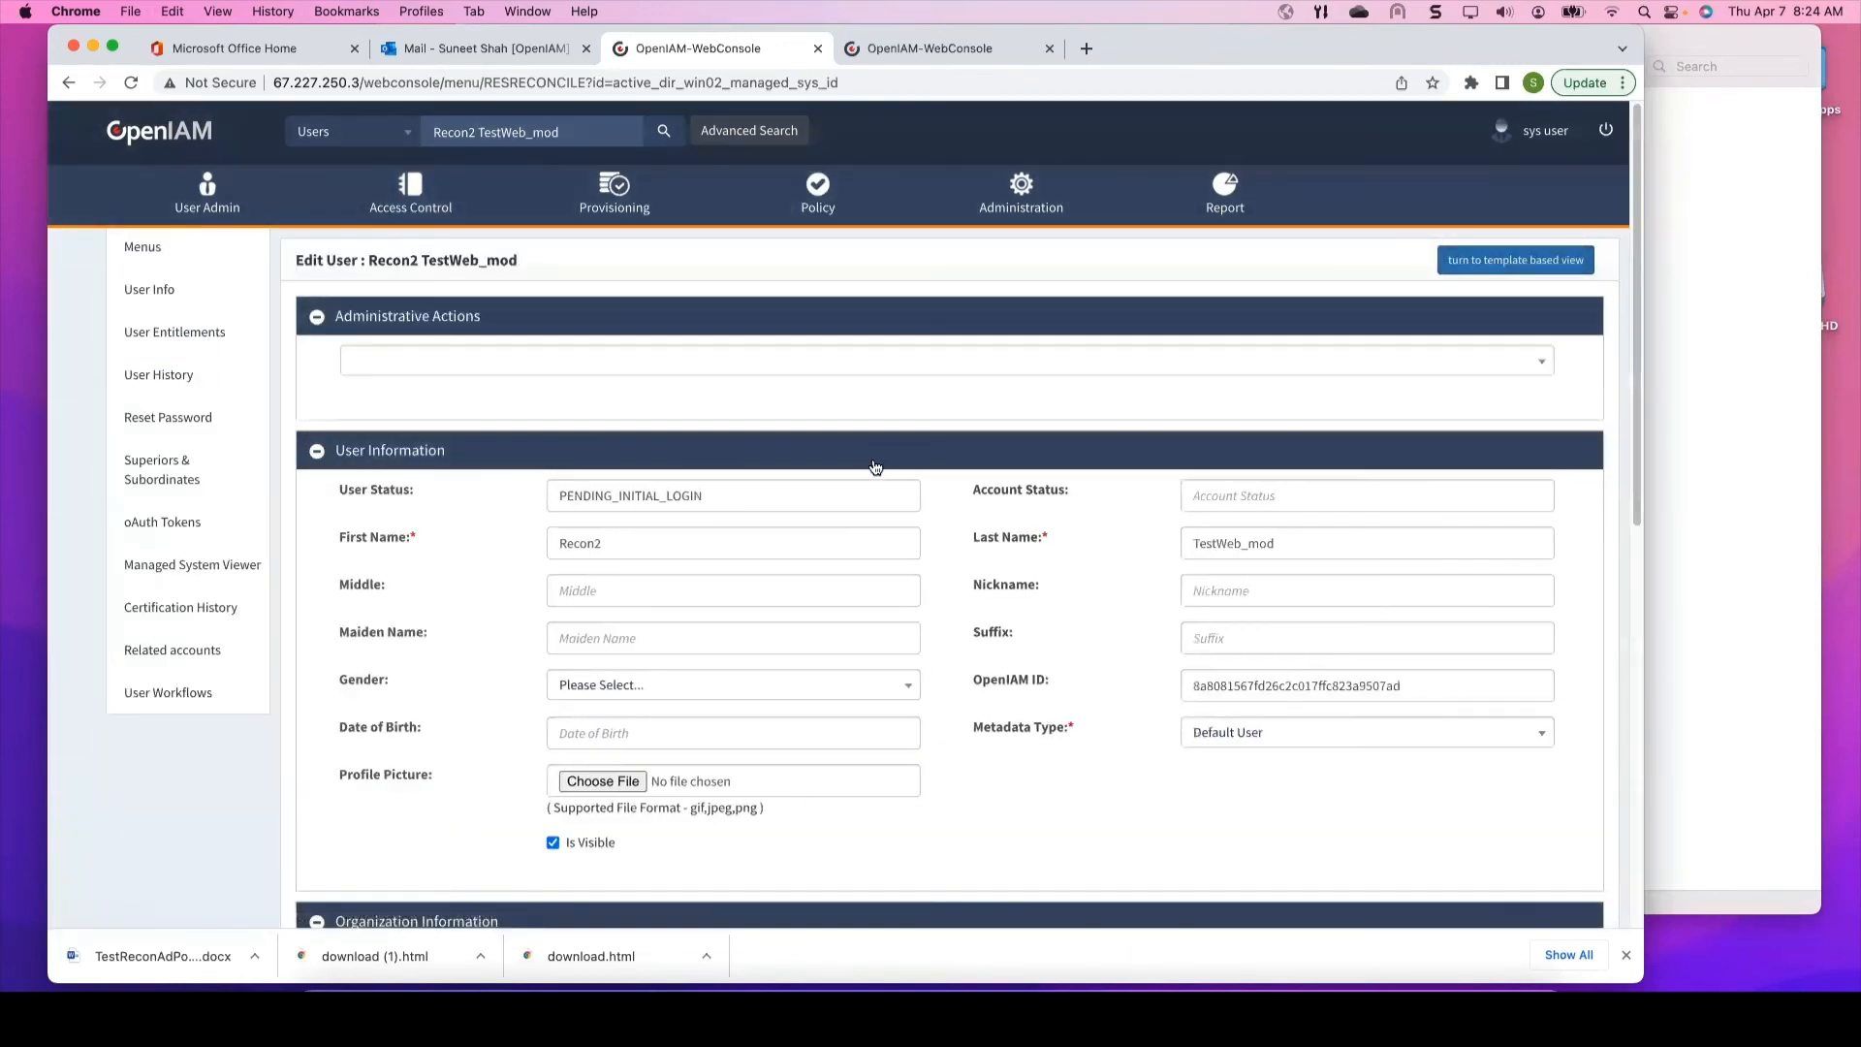
pyautogui.click(1309, 537)
pyautogui.press('BackSpace')
pyautogui.press('BackSpace')
pyautogui.press('BackSpace')
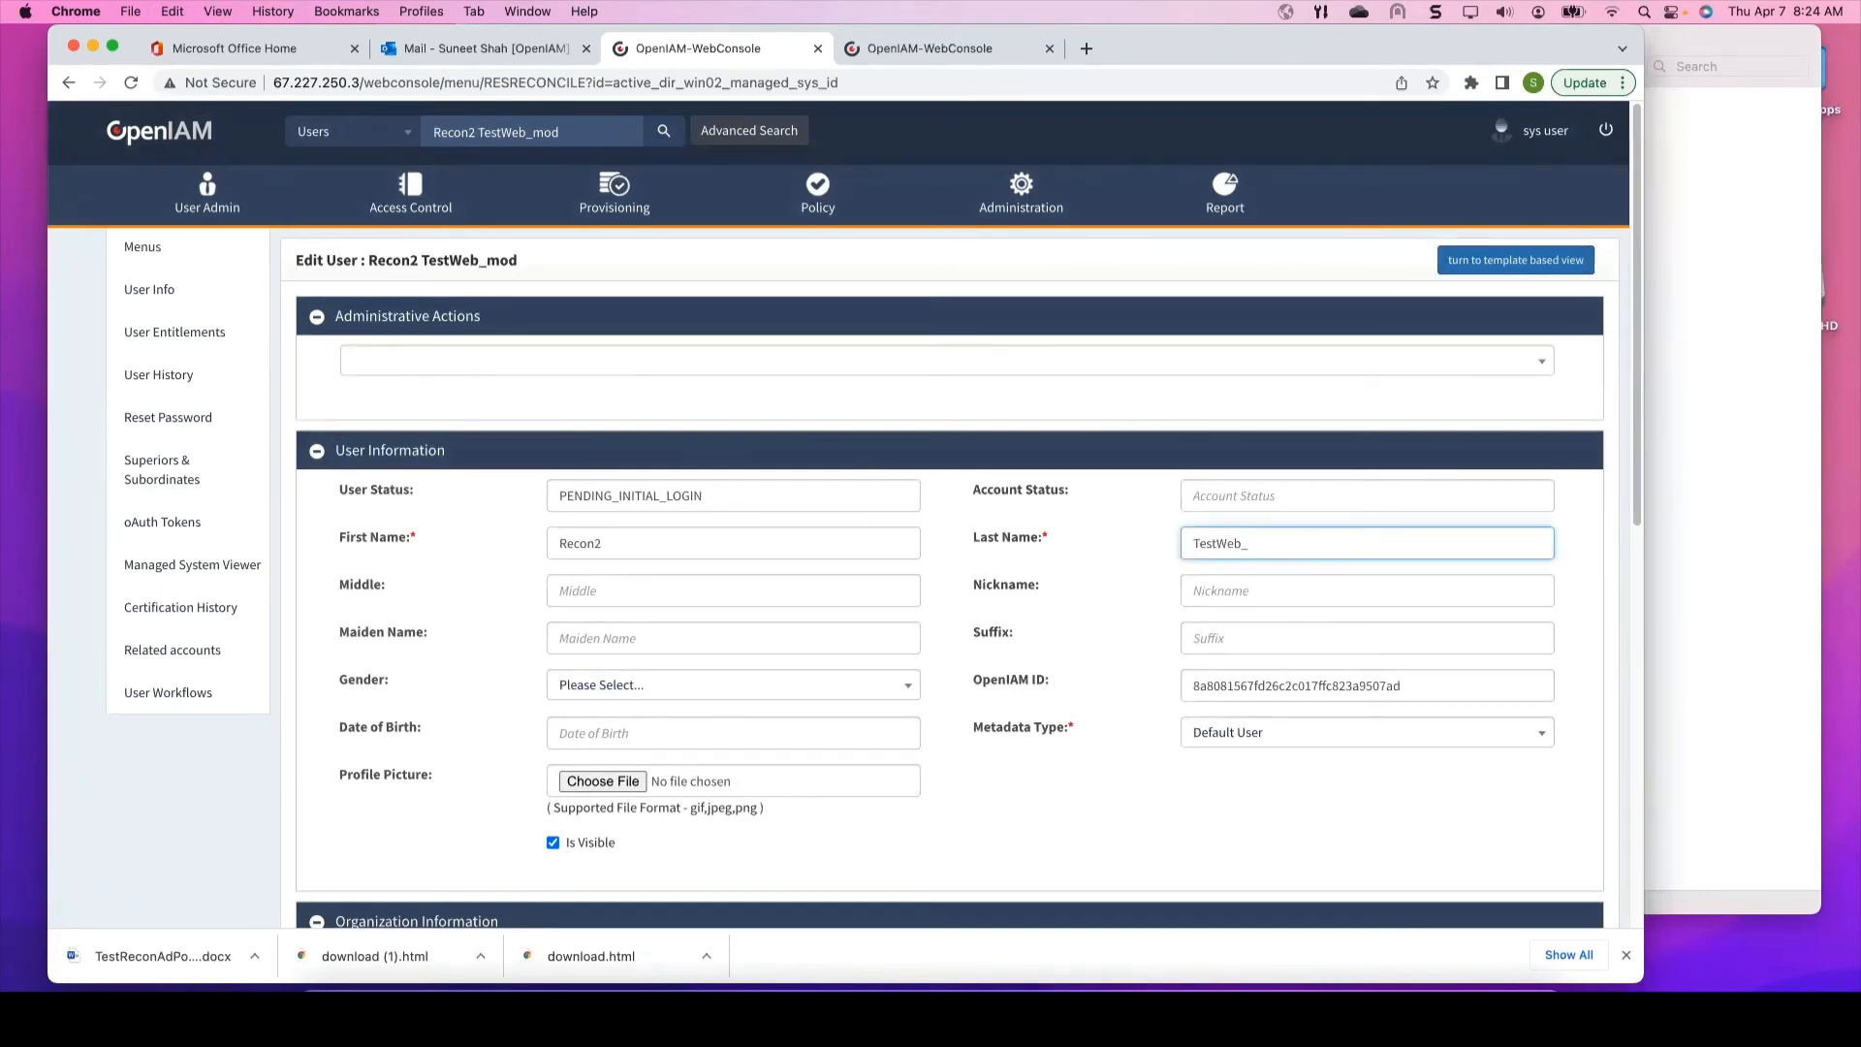
pyautogui.write('xyz')
pyautogui.scroll(-1, 986, 717)
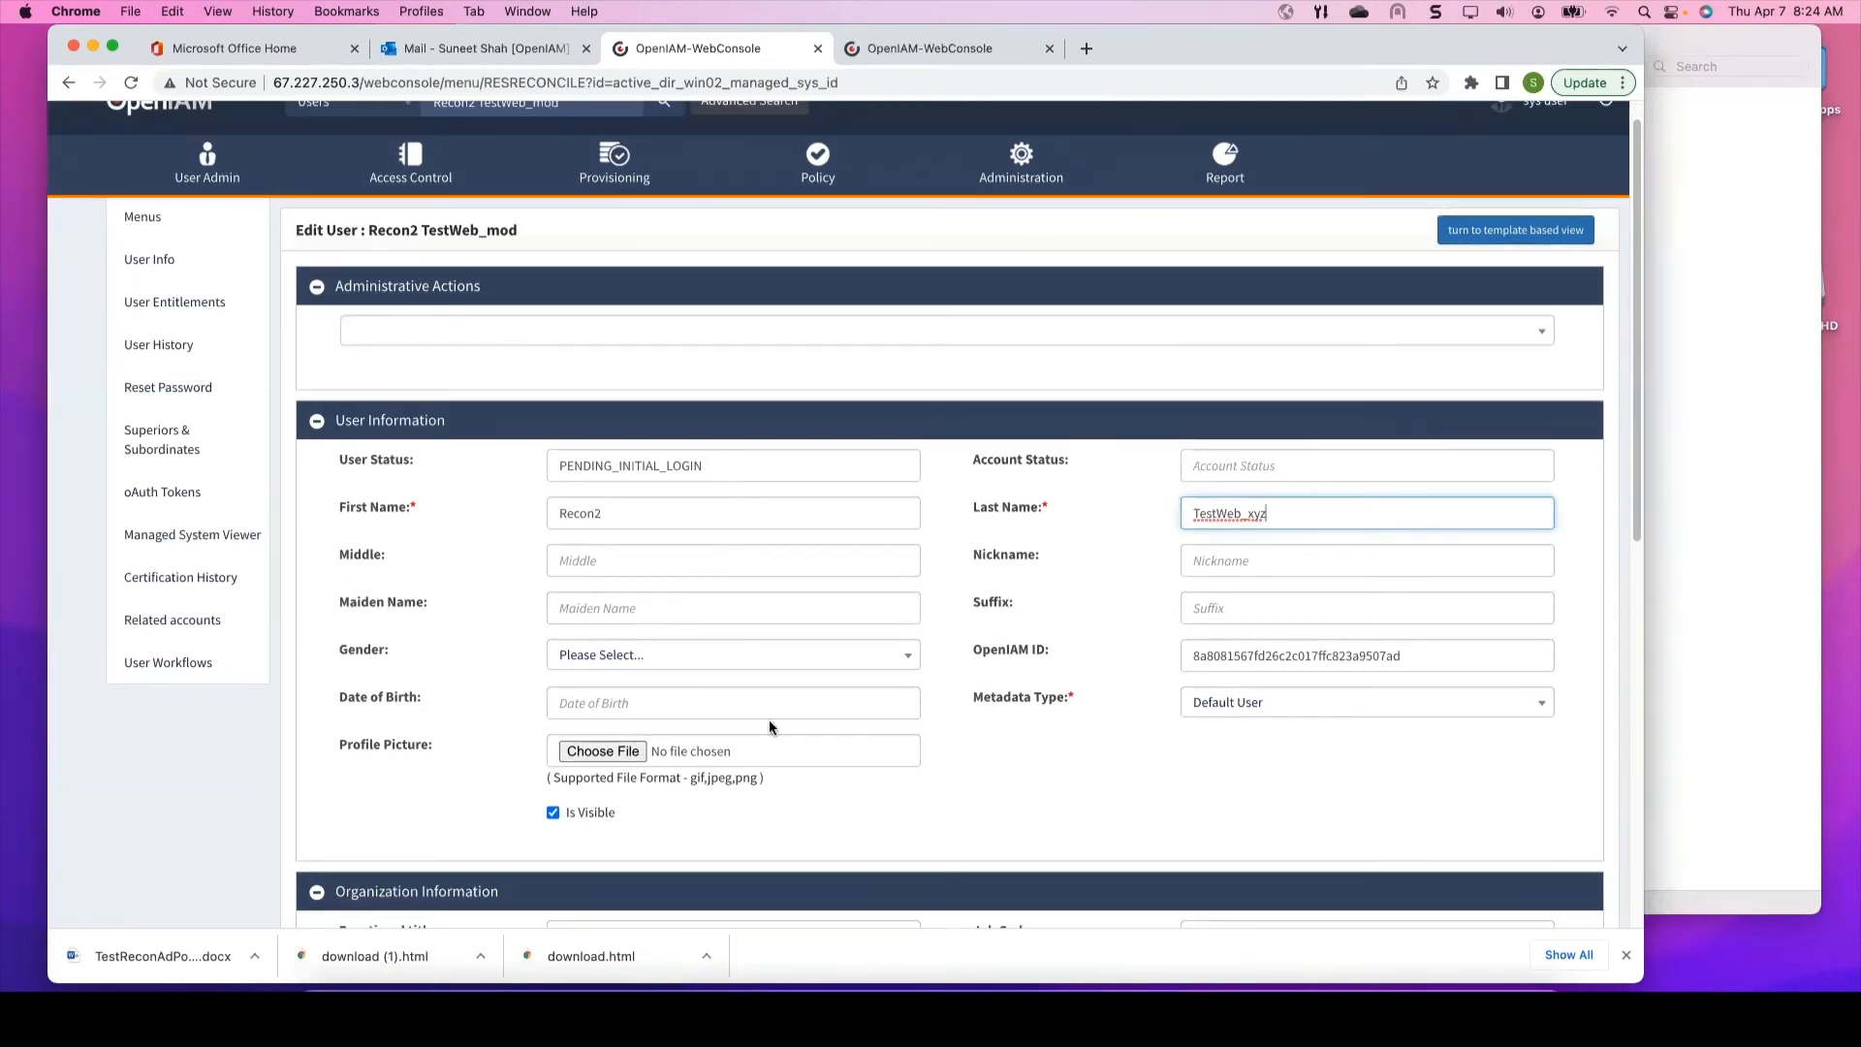
pyautogui.scroll(-10, 770, 721)
pyautogui.click(912, 836)
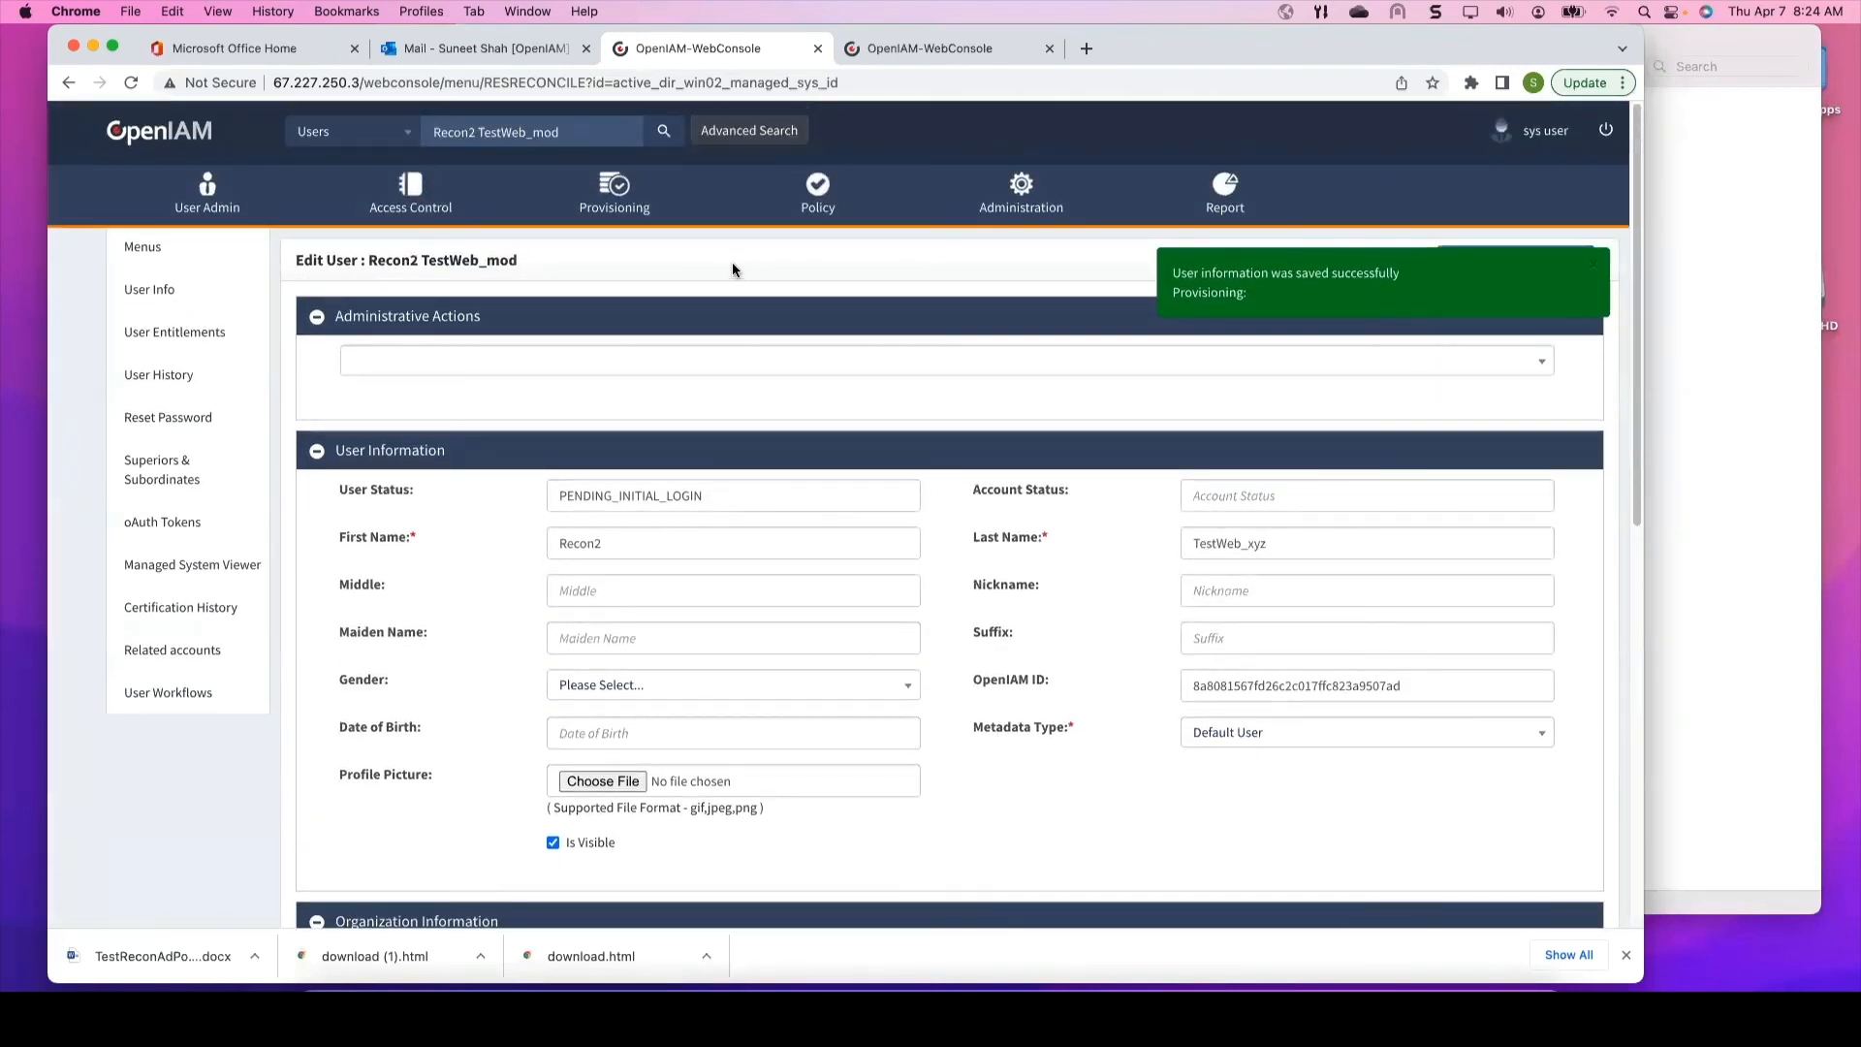
# Step: Go to the Provisioning Managed Systems dashboard
pyautogui.click(598, 185)
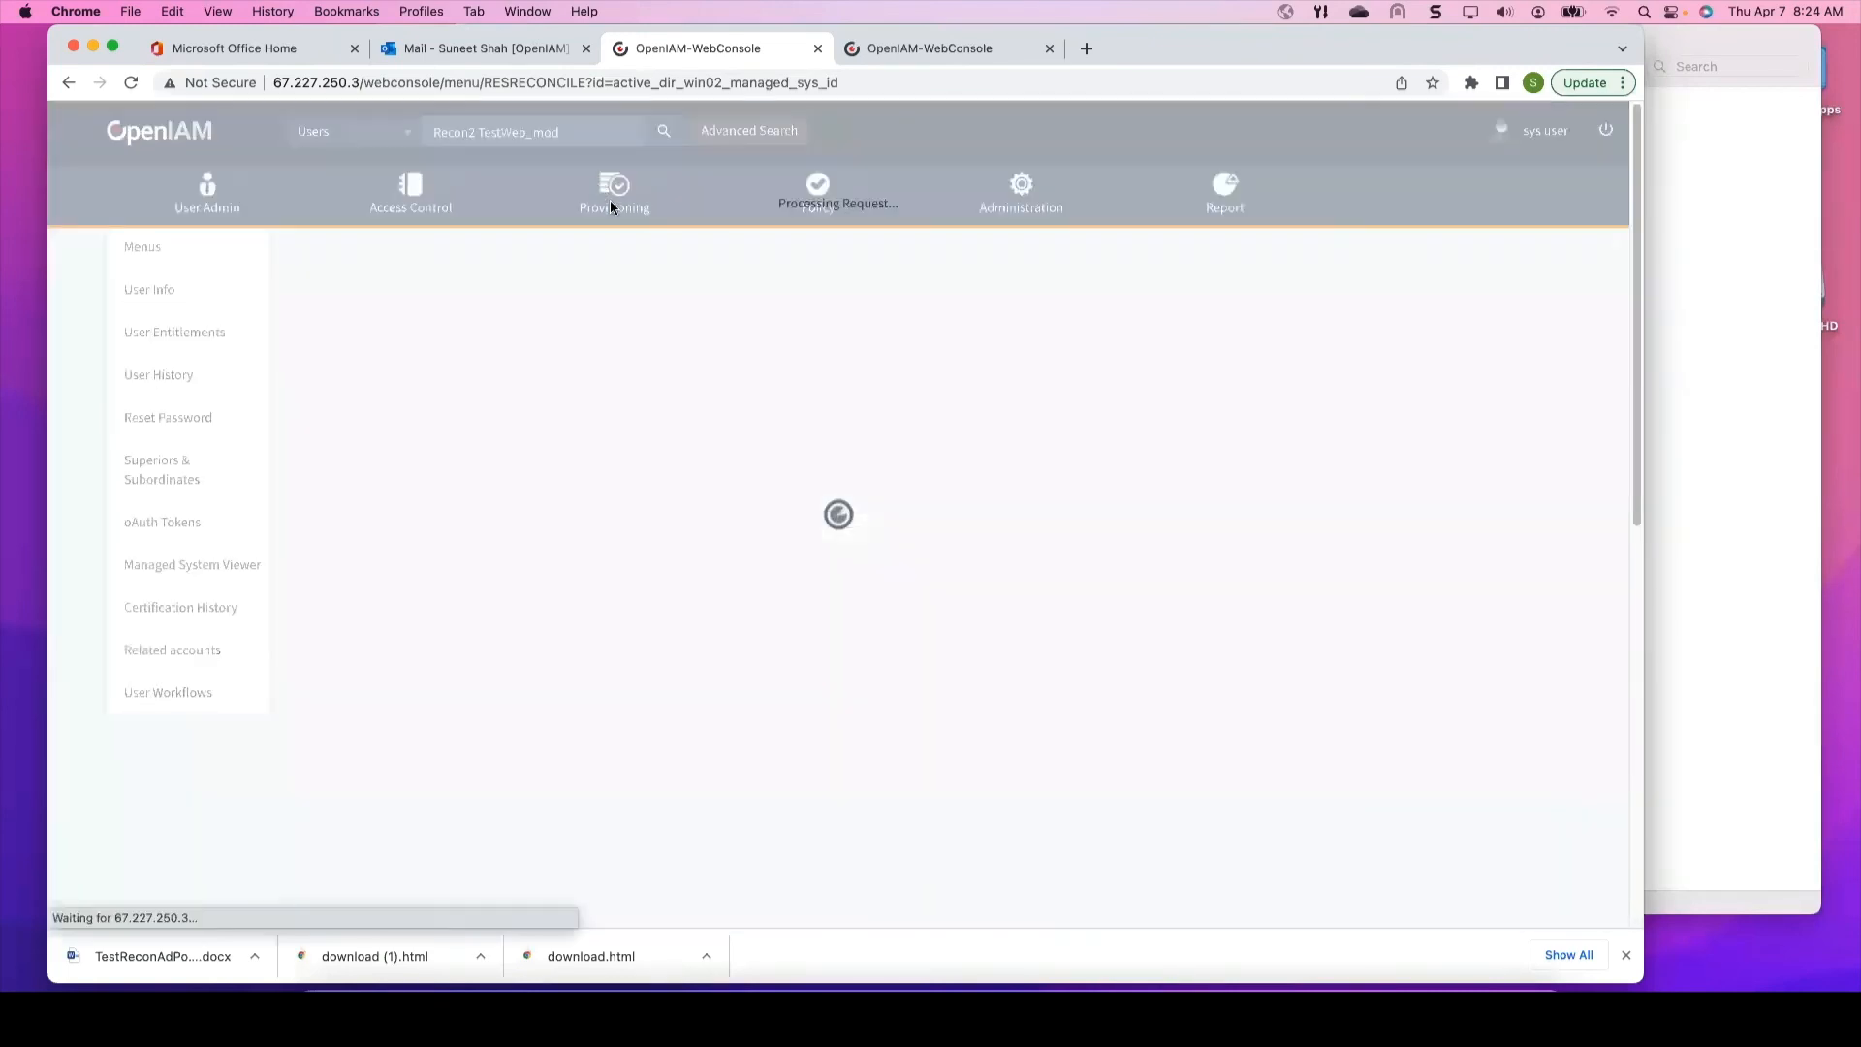
pyautogui.moveTo(609, 215)
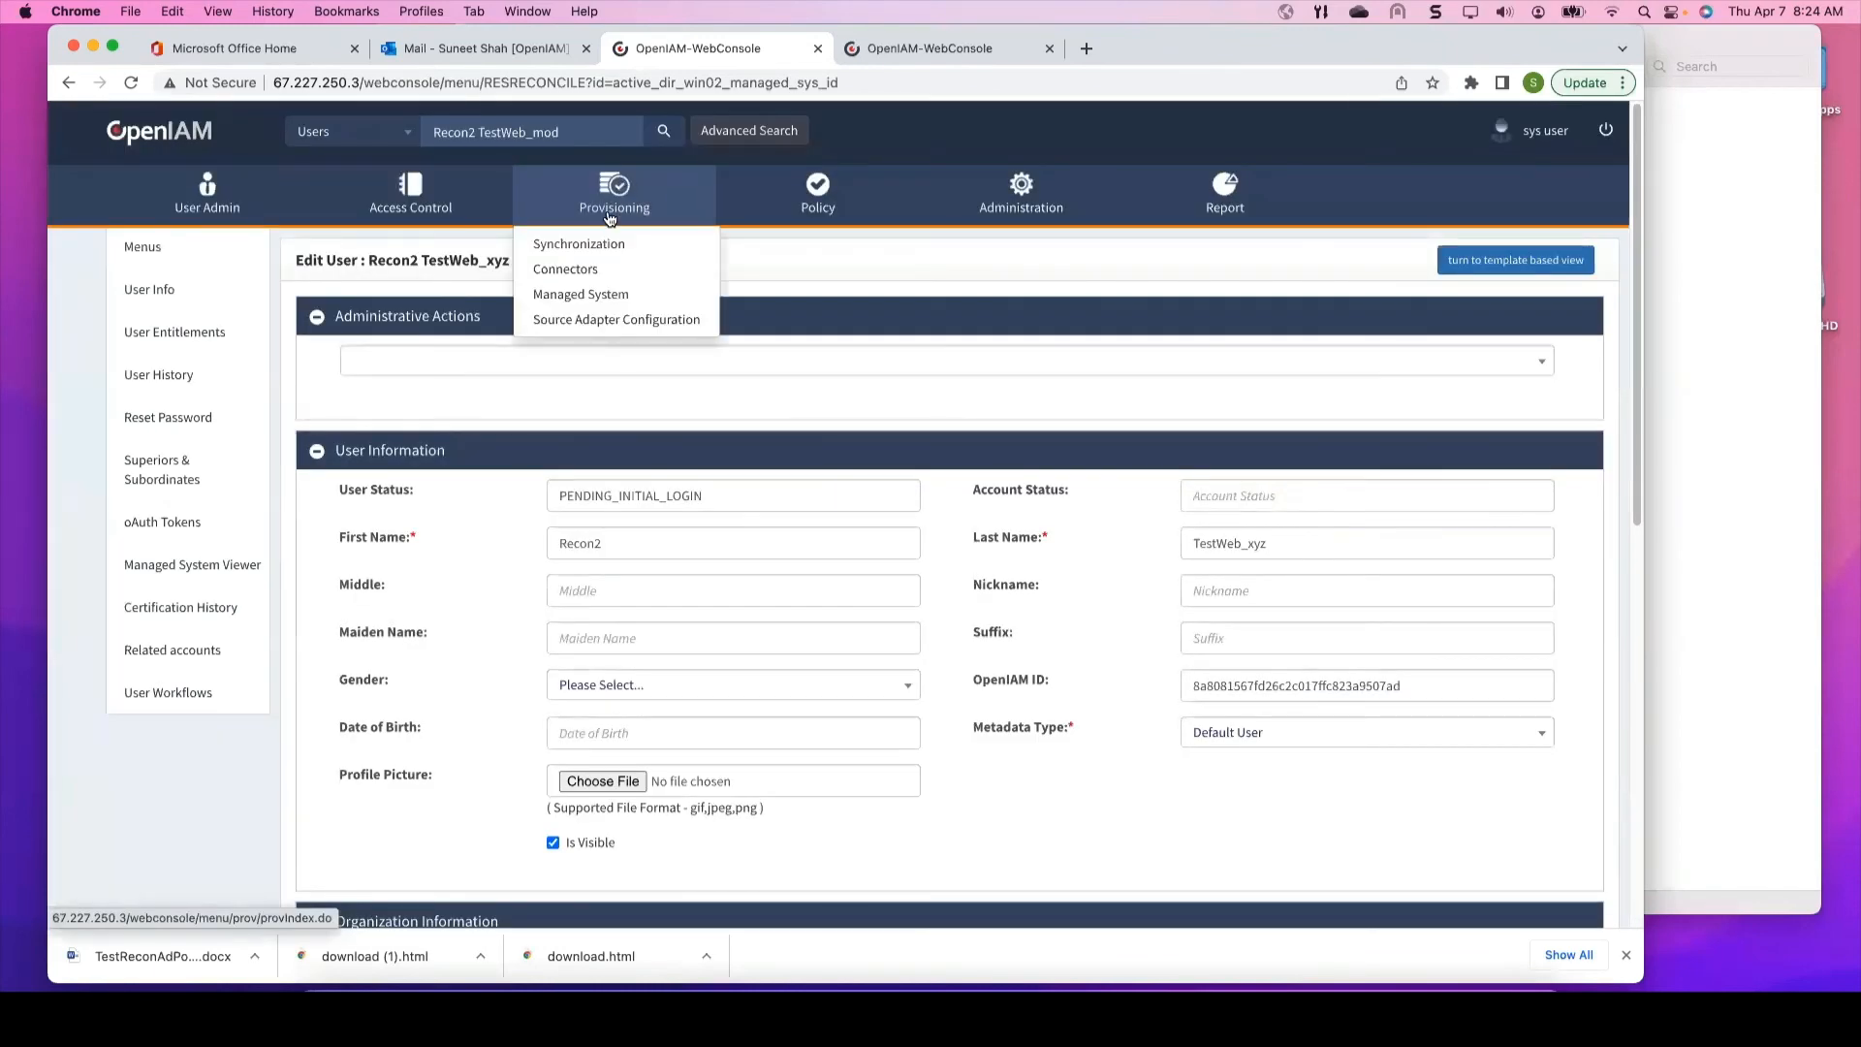
pyautogui.click(596, 292)
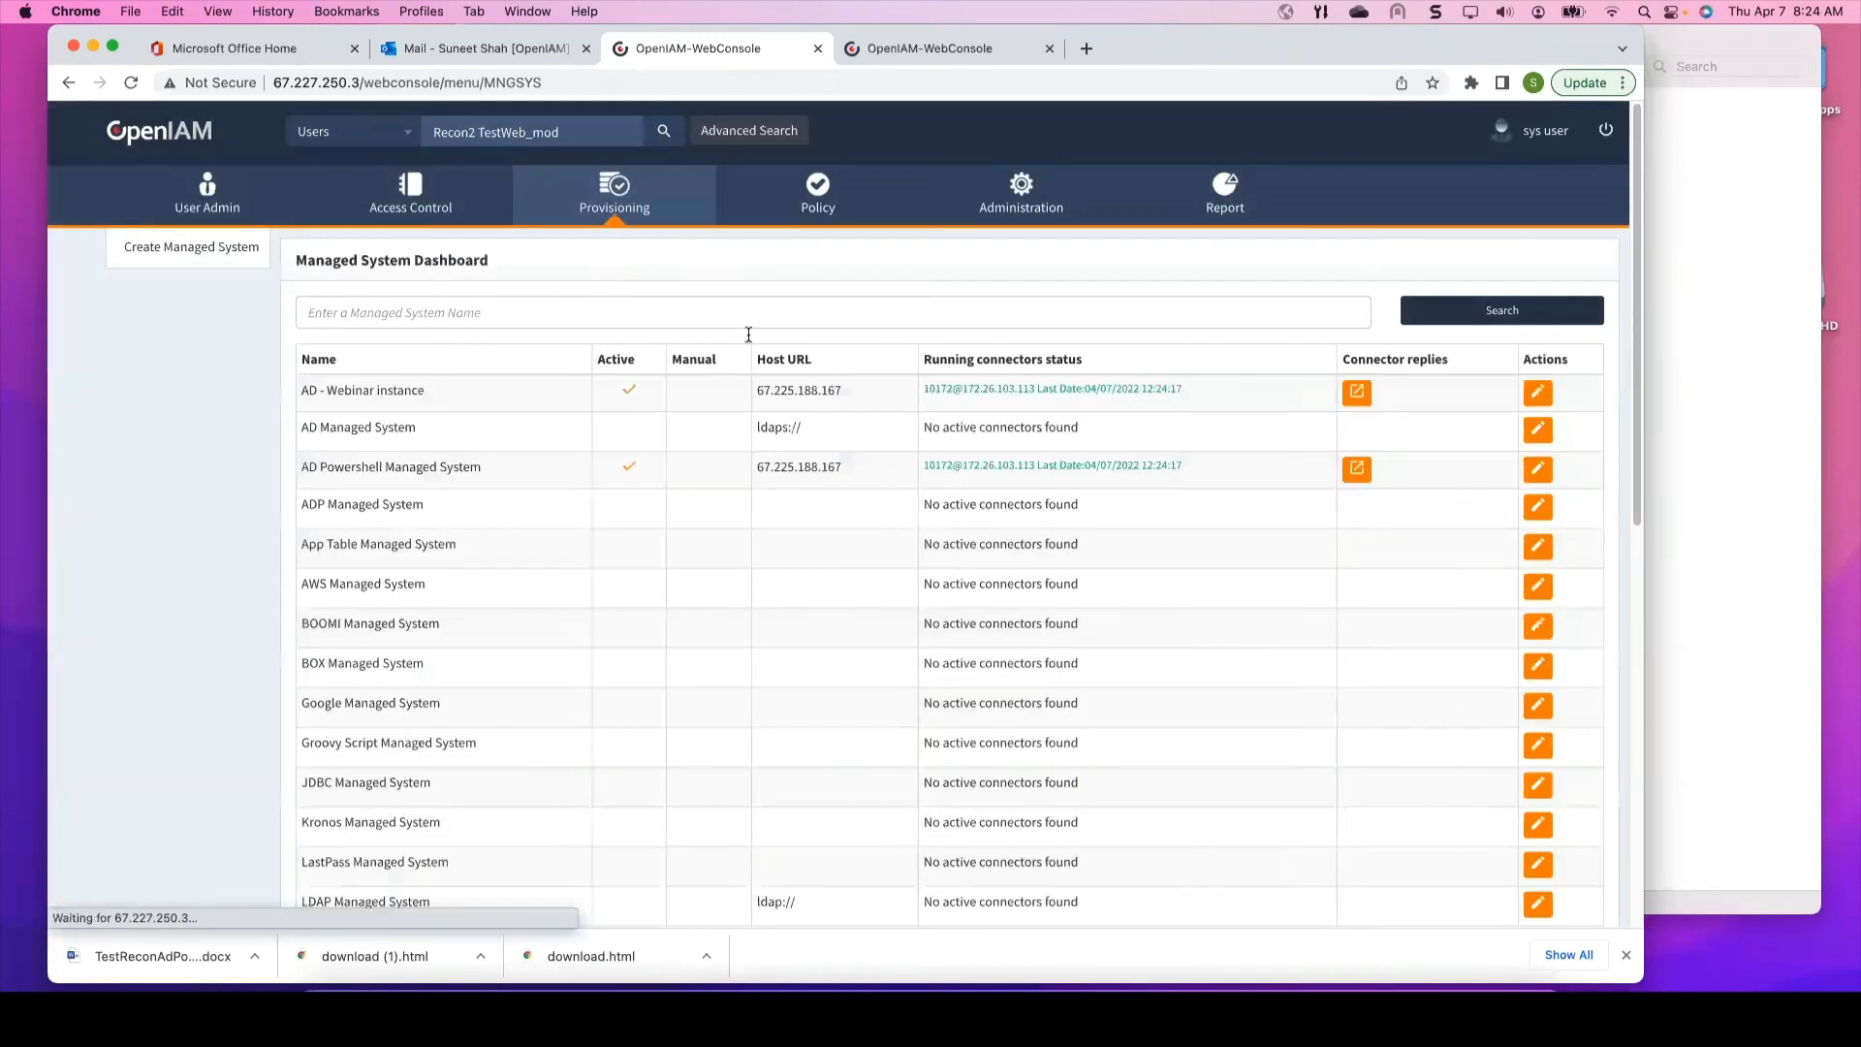
# Step: Open the Recon2.TestWeb user reconciliation config of the AD Powershell Managed System
pyautogui.click(1538, 470)
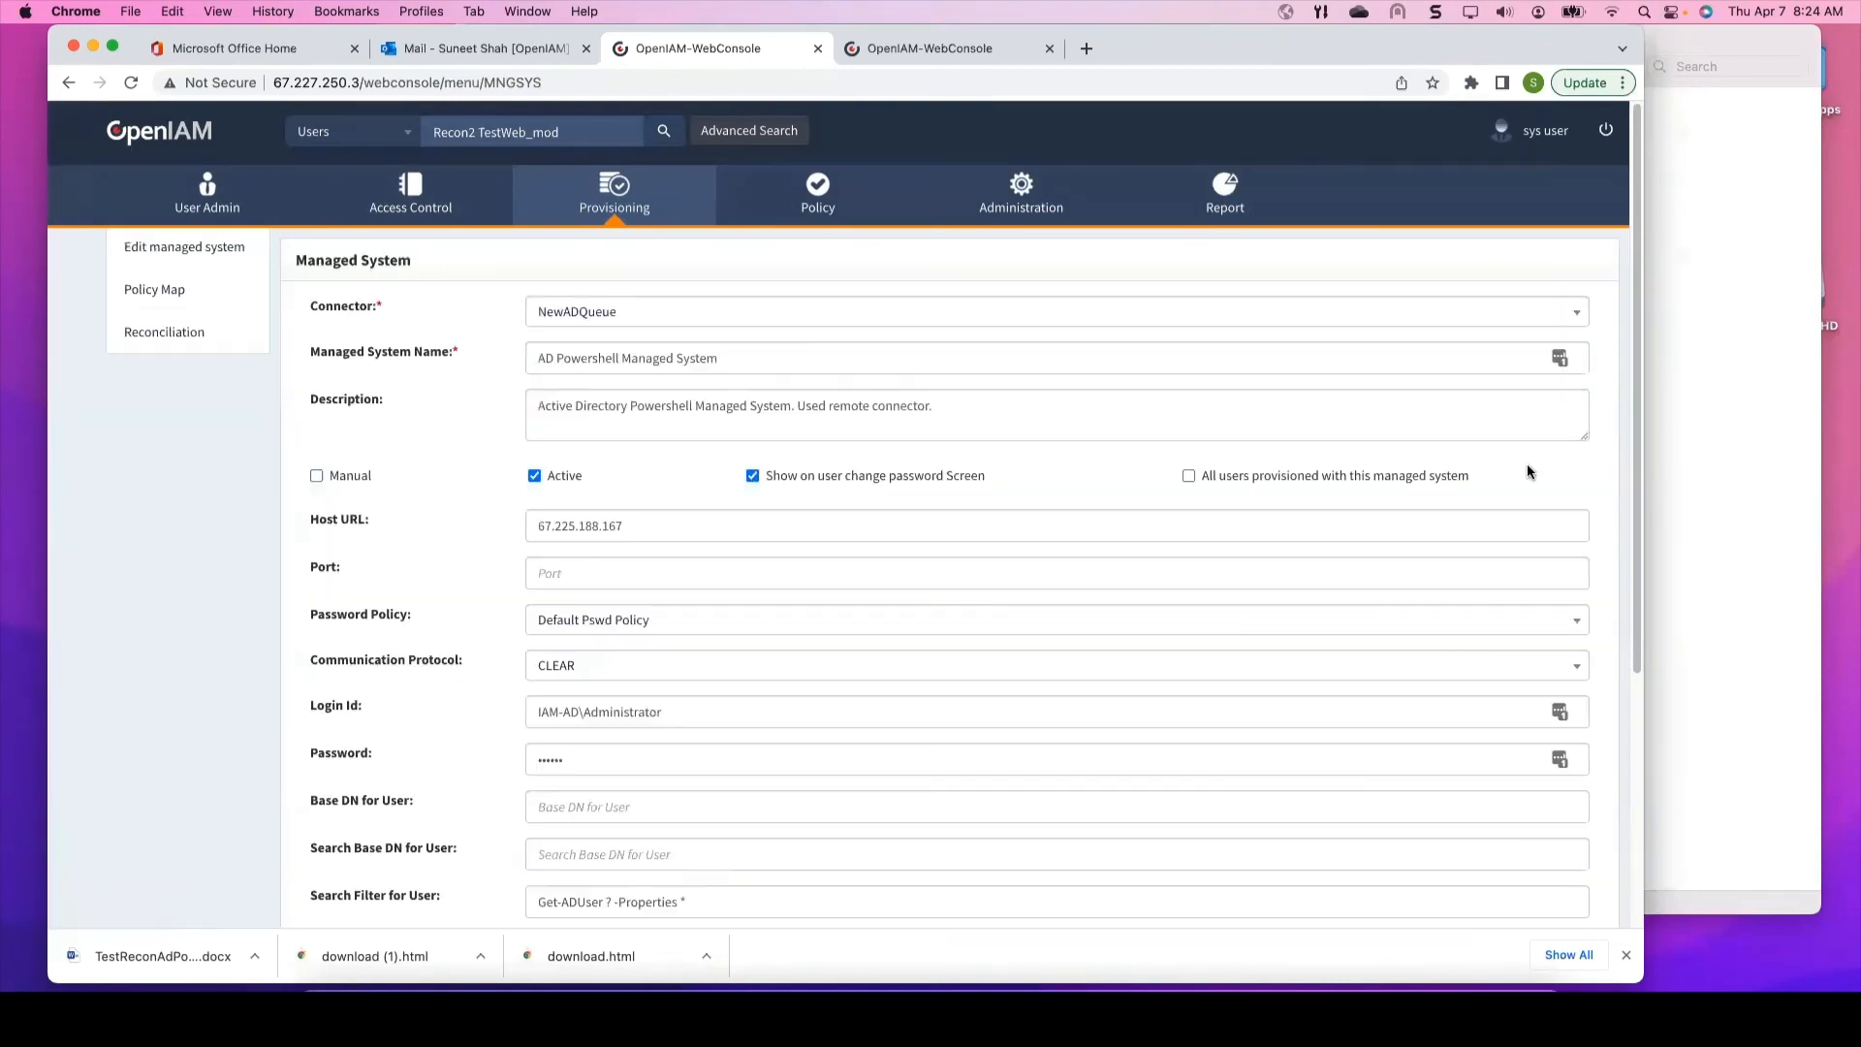
pyautogui.click(194, 345)
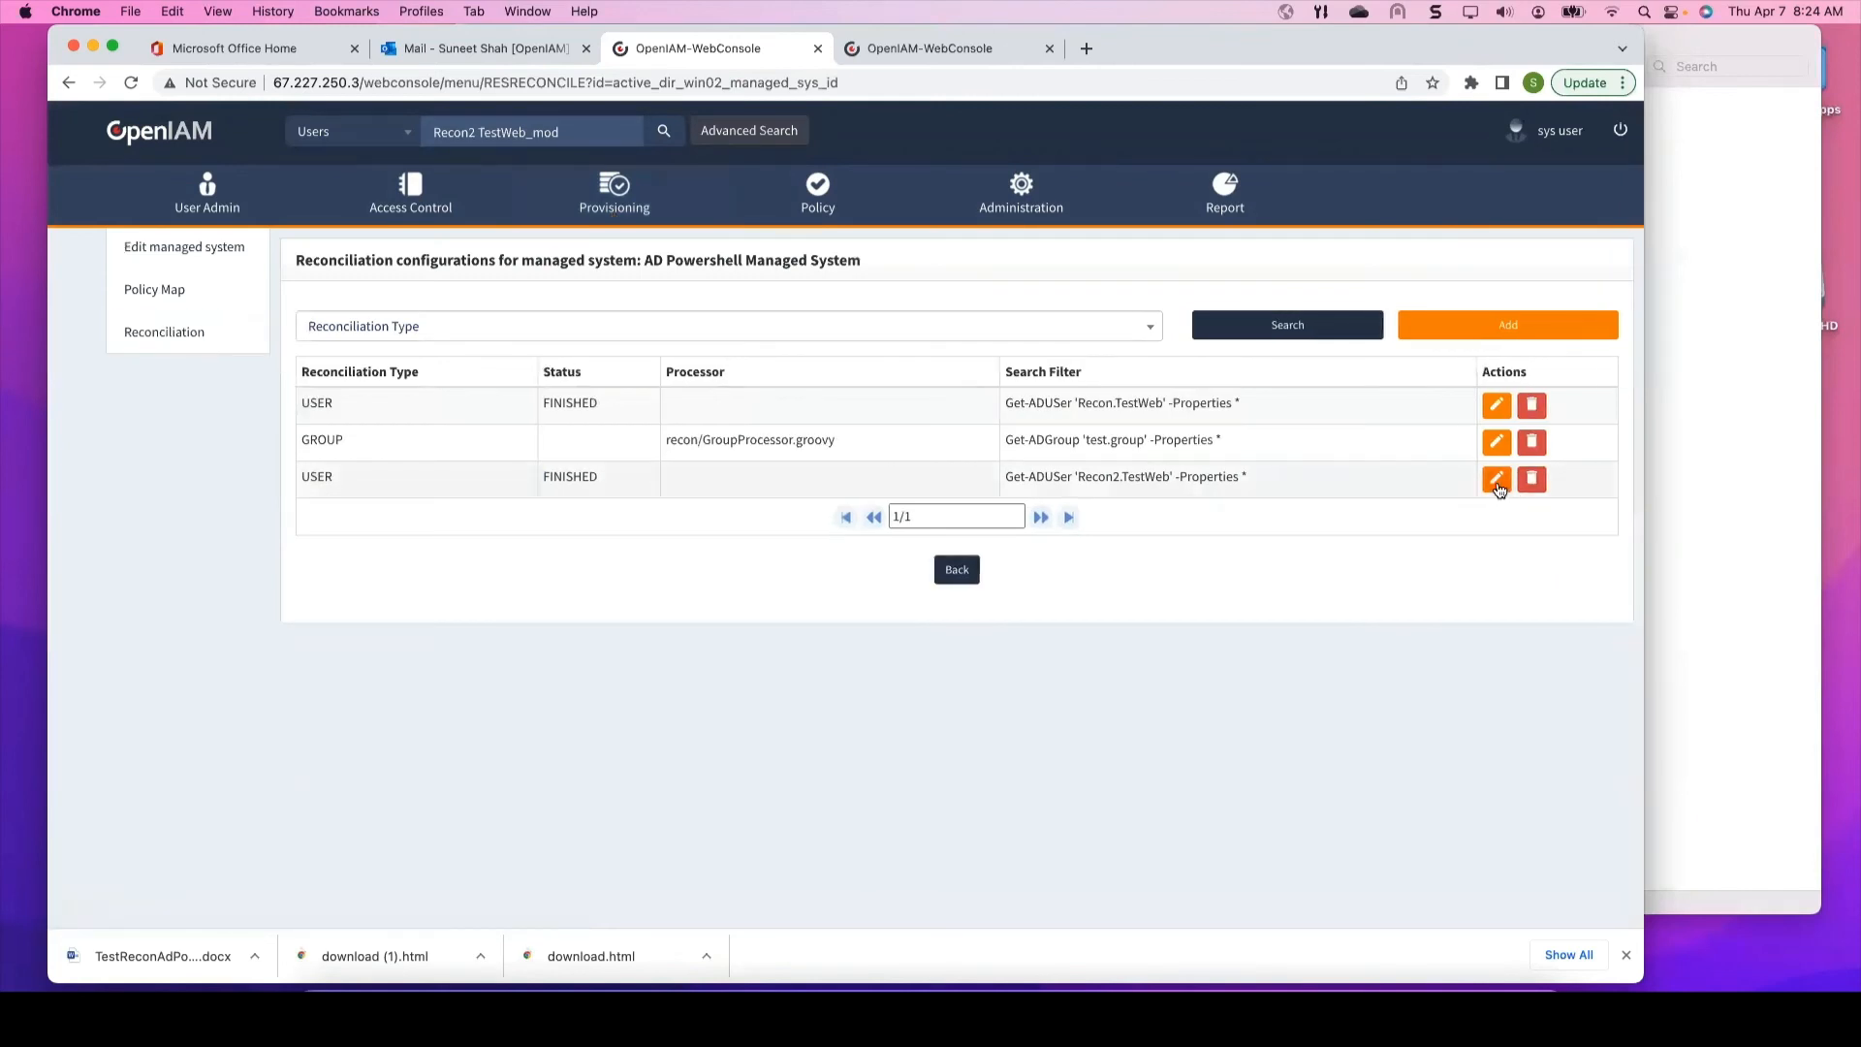
pyautogui.click(1485, 479)
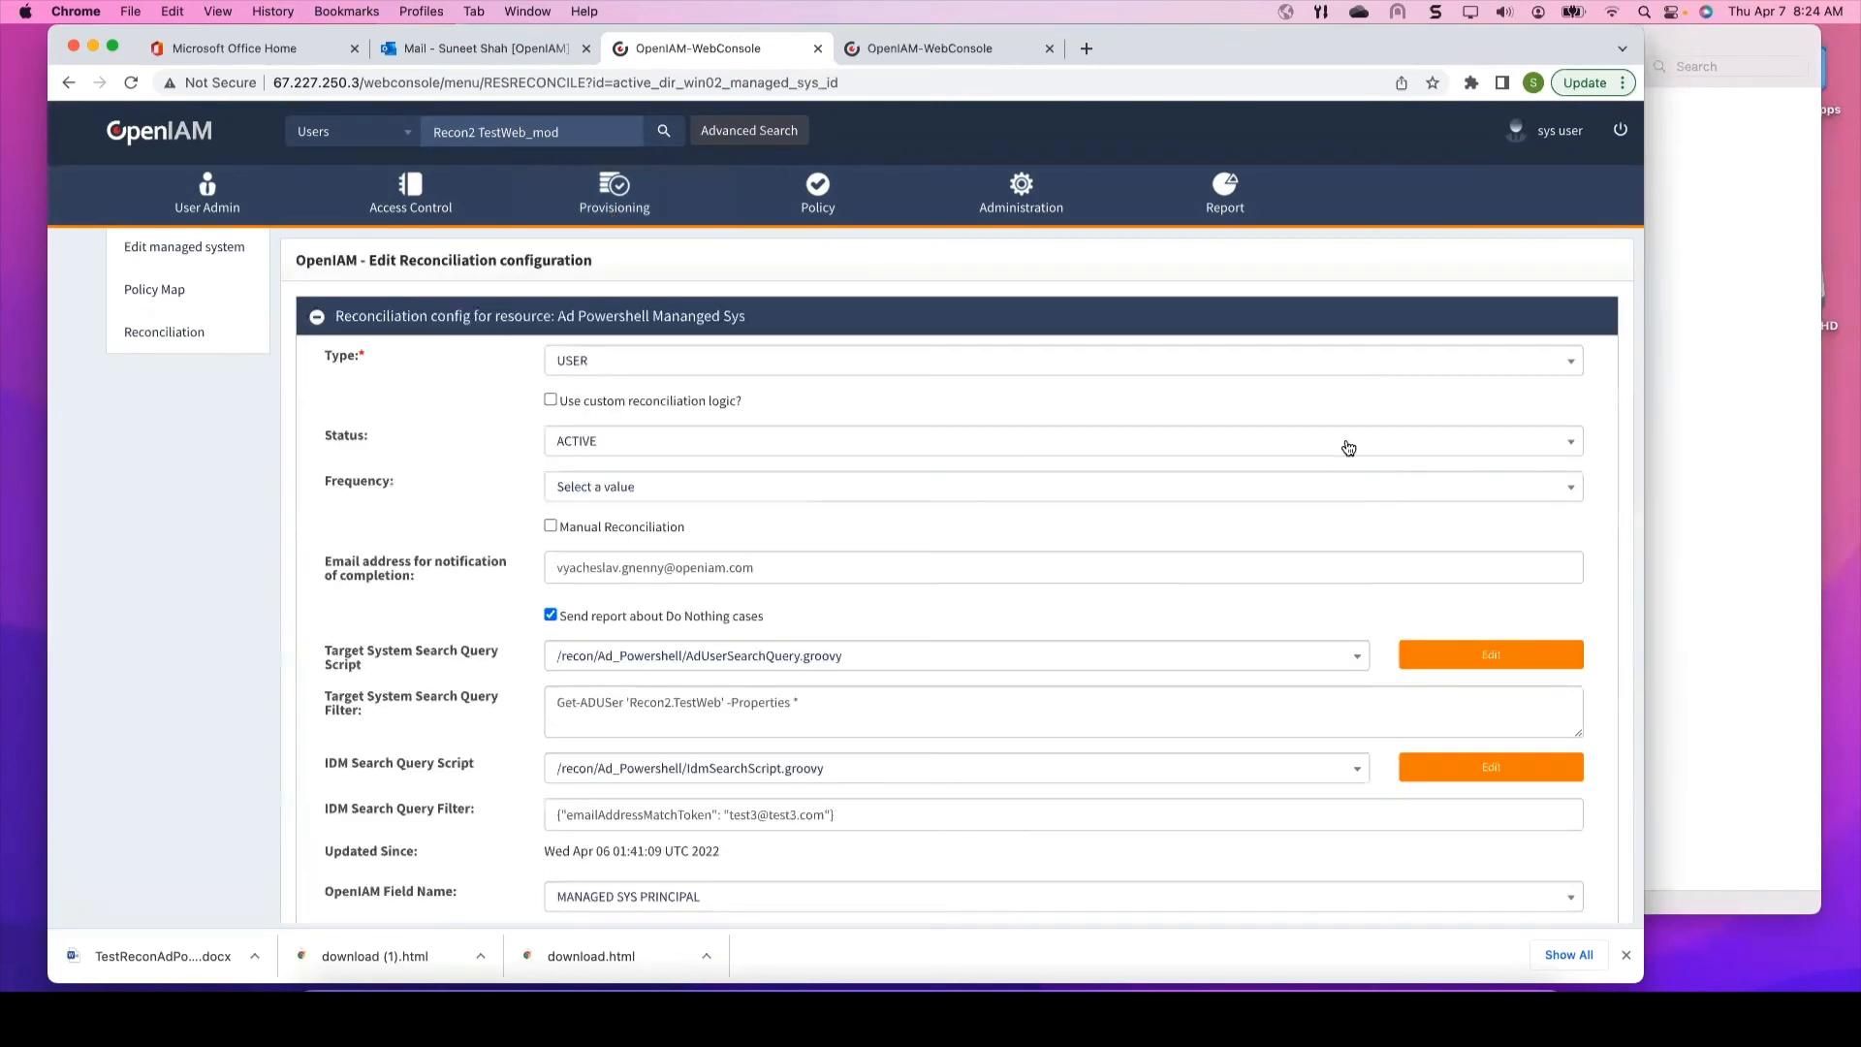
pyautogui.click(152, 335)
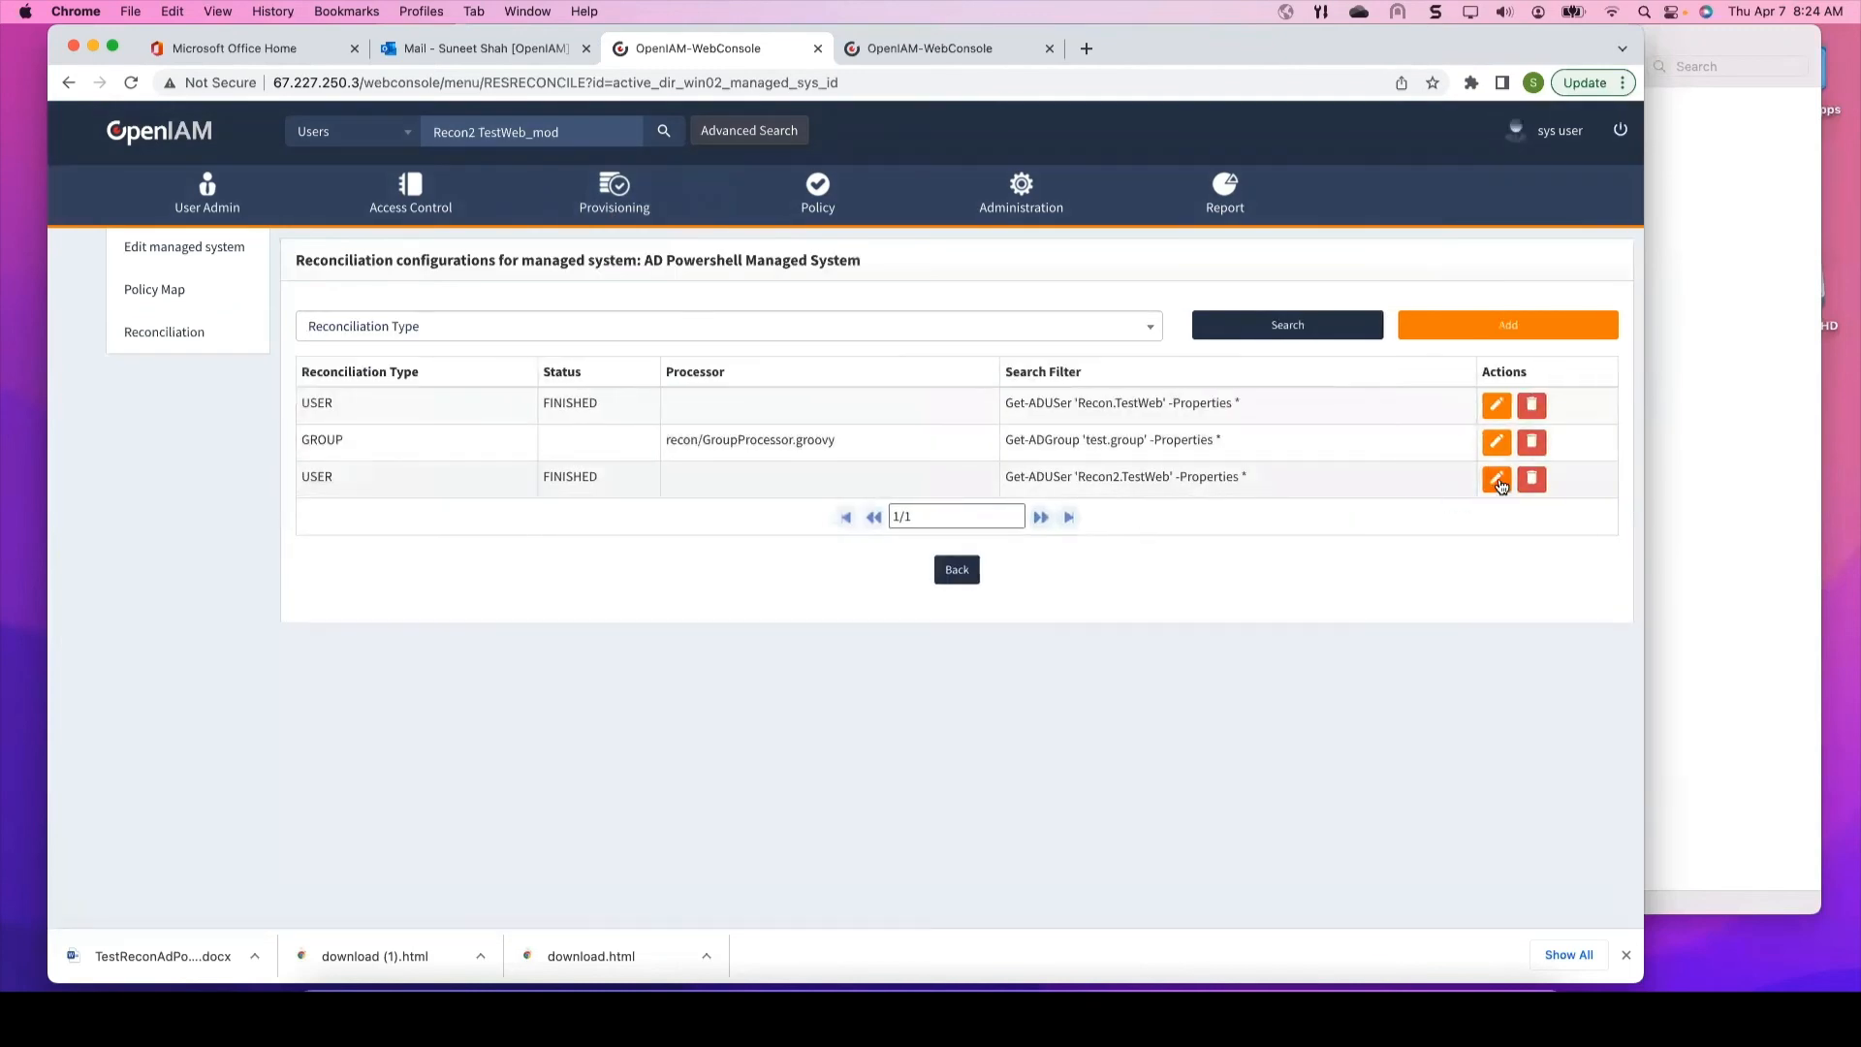
pyautogui.click(1483, 442)
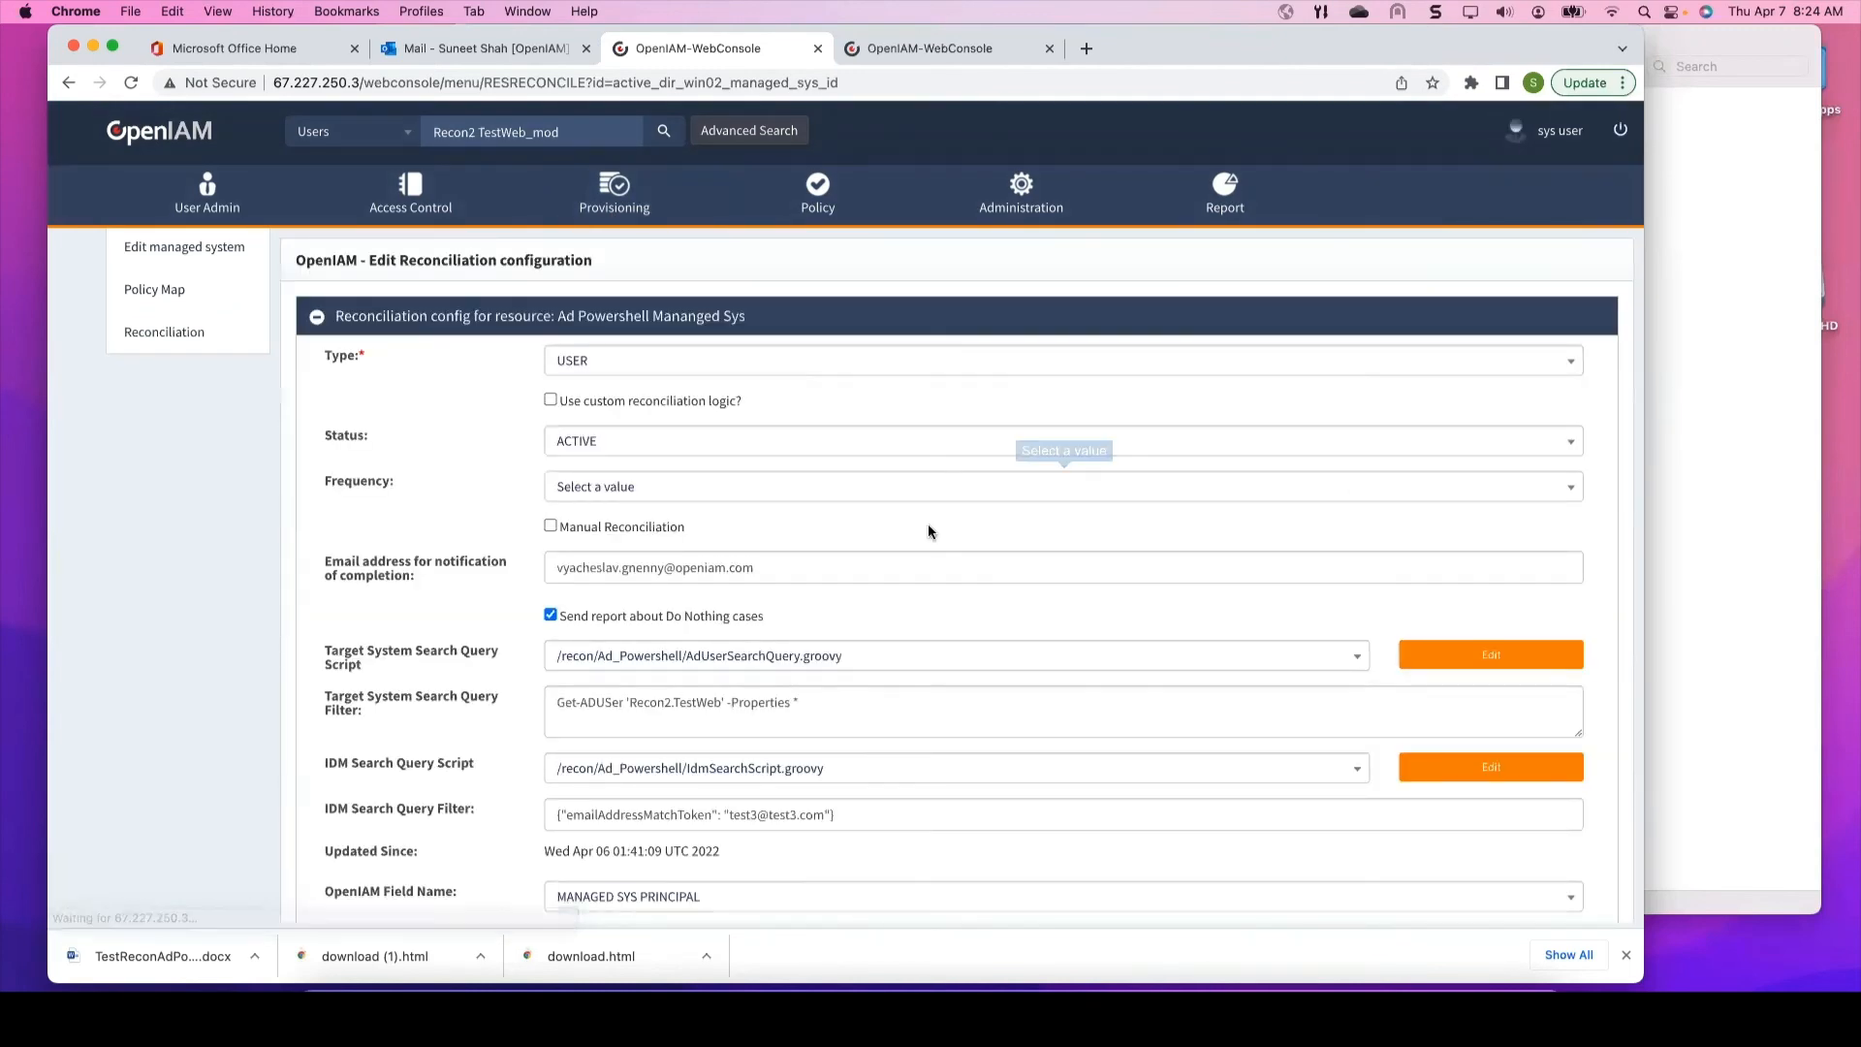
# Step: Replace the notification e-mail with the presenter's own address, save, and re-run reconciliation
pyautogui.moveTo(783, 566); pyautogui.dragTo(432, 559)
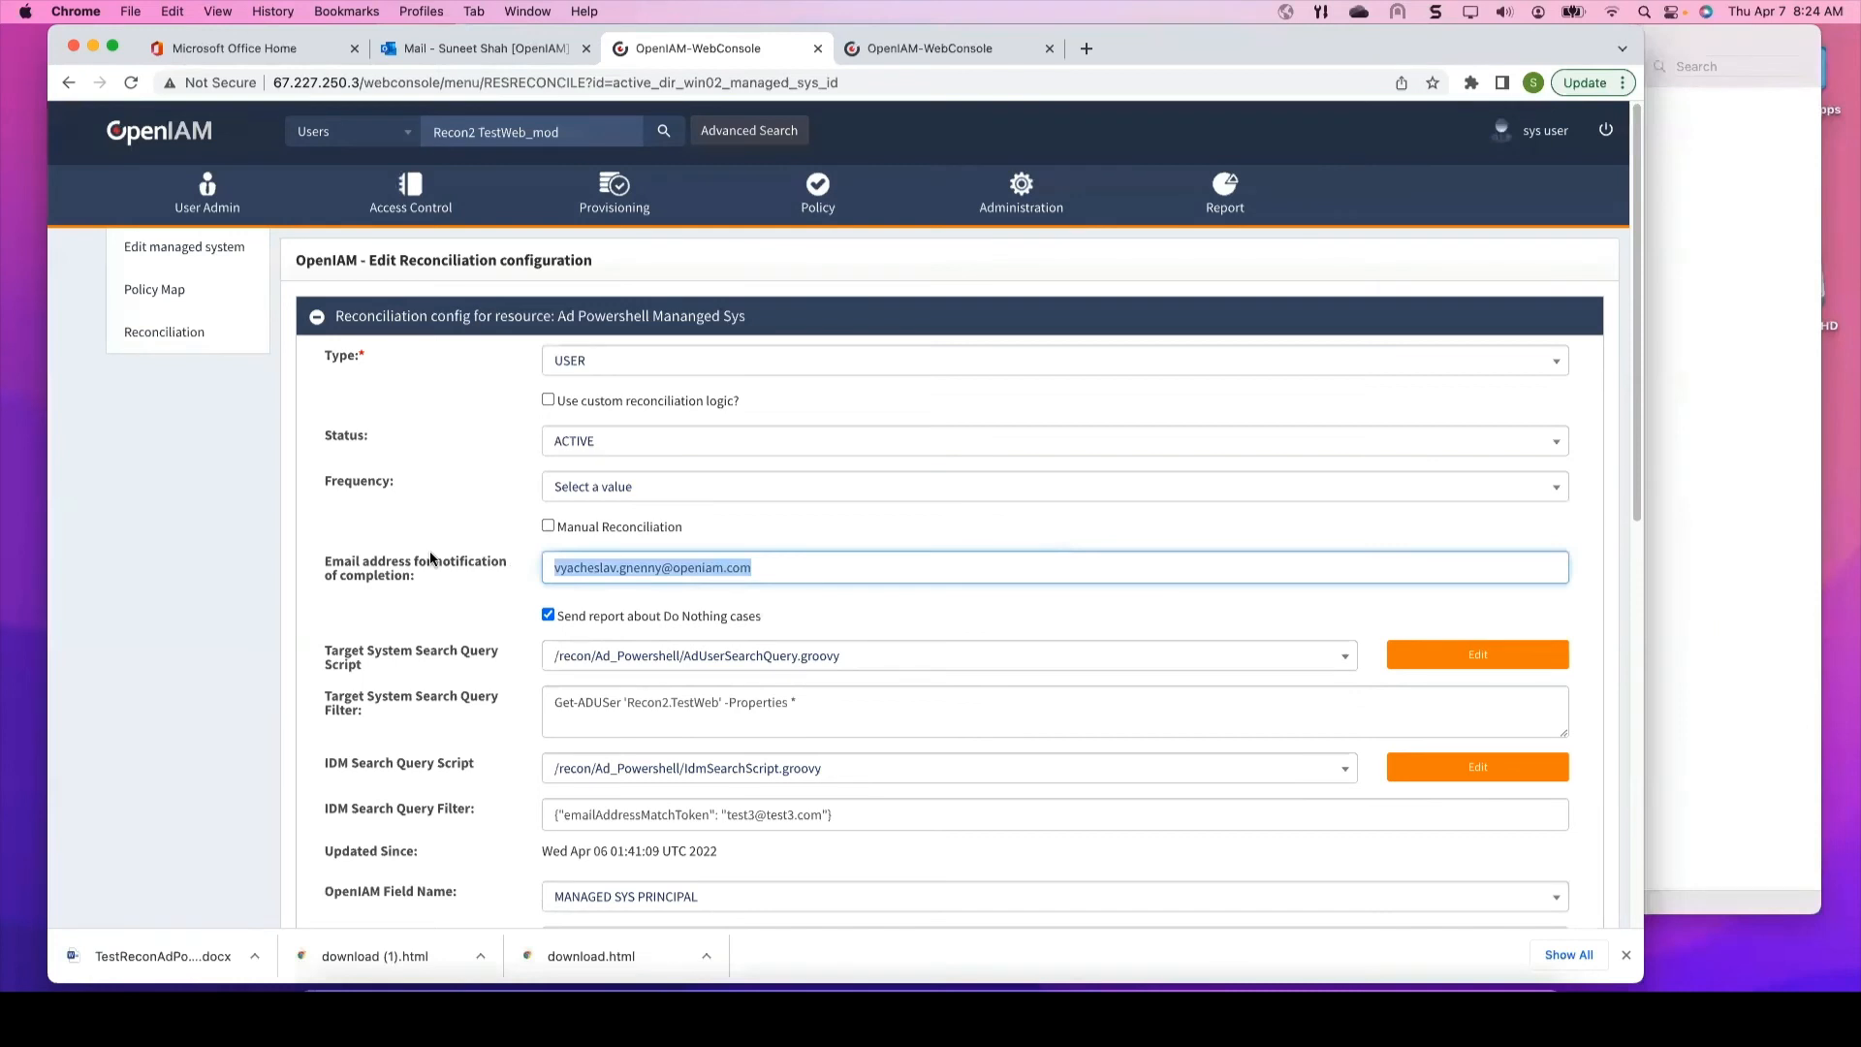
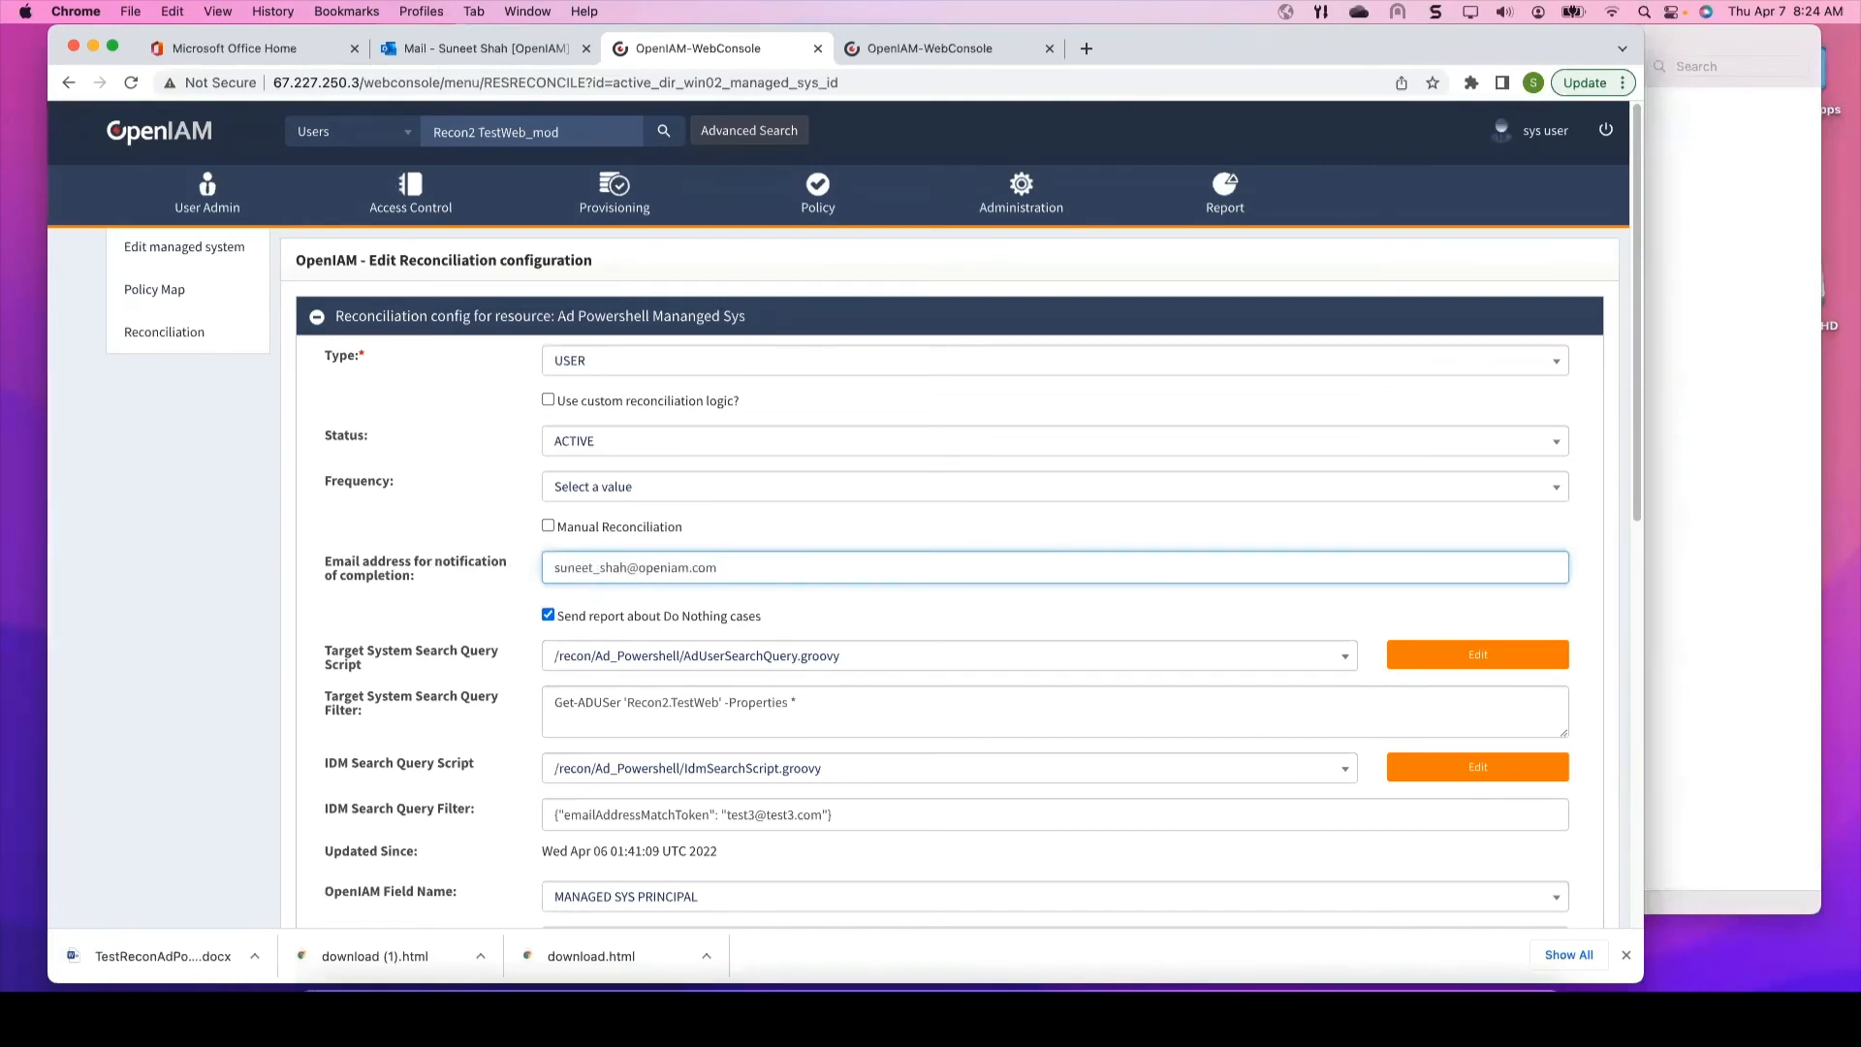
pyautogui.scroll(-10, 647, 632)
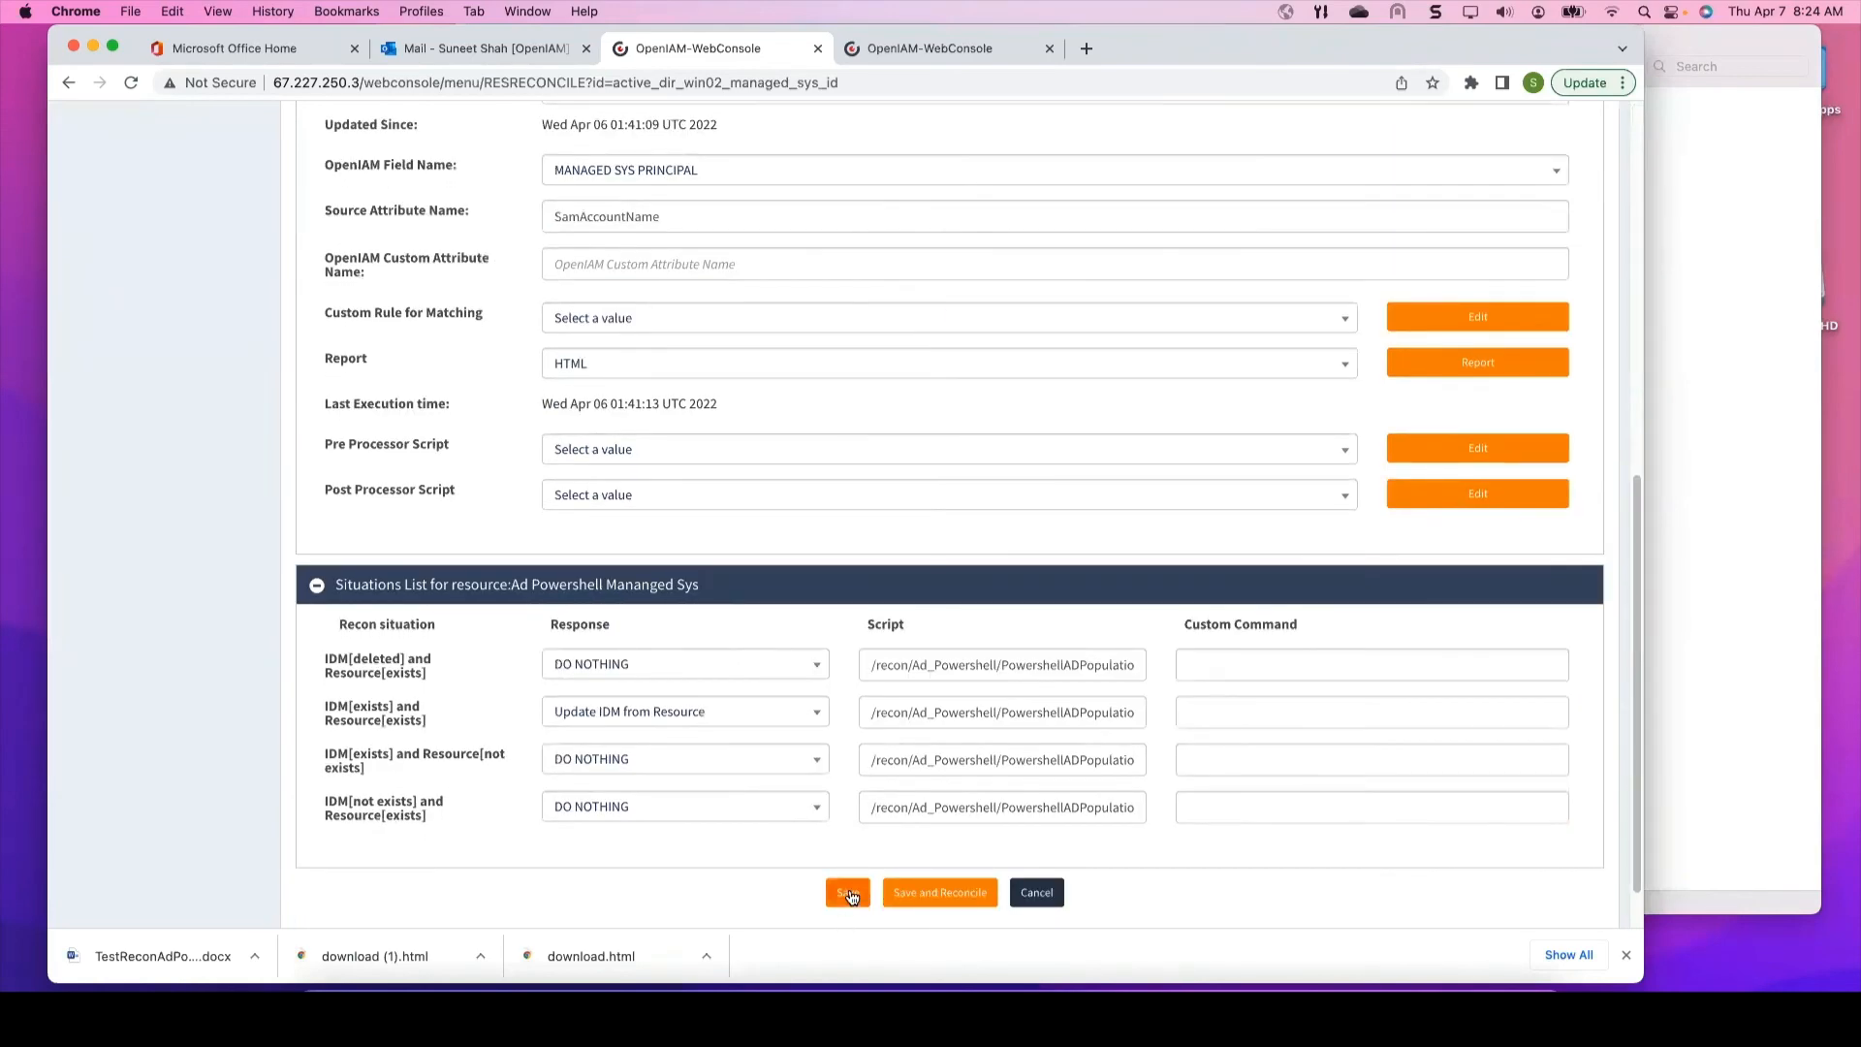
pyautogui.click(848, 894)
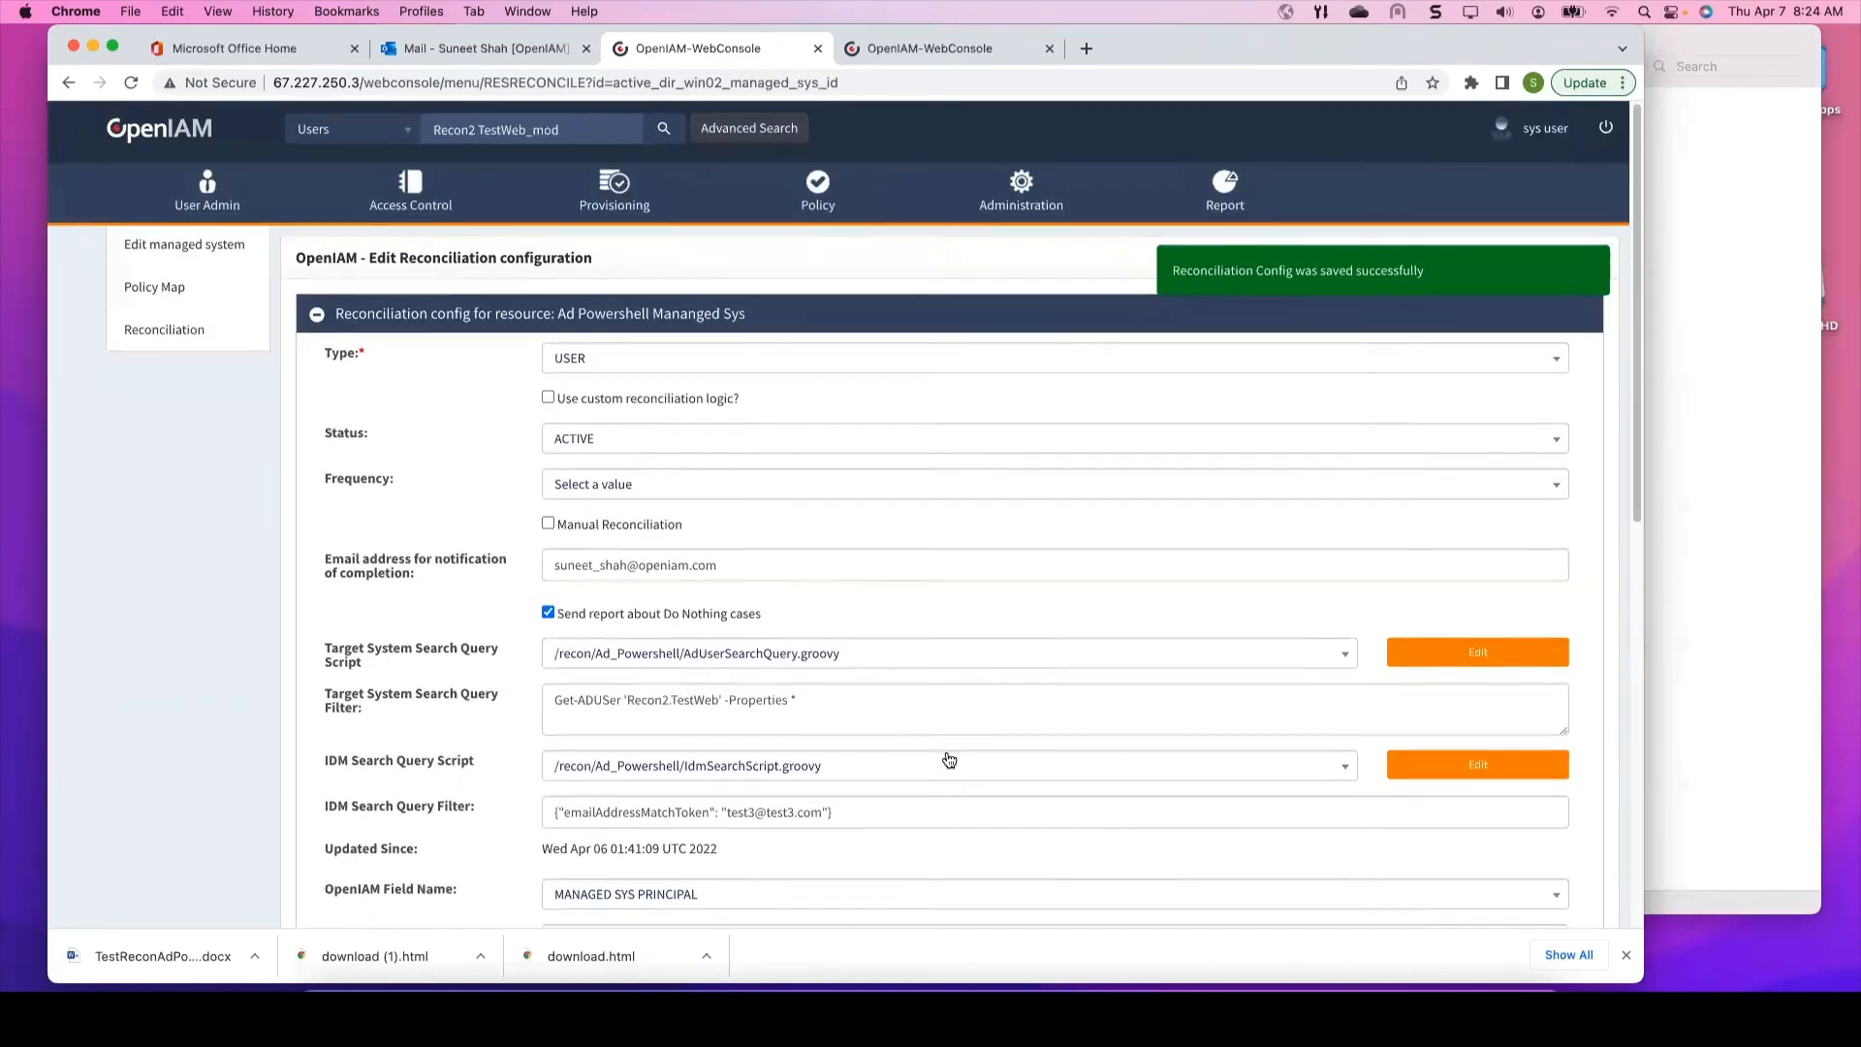
pyautogui.scroll(-10, 947, 753)
pyautogui.click(934, 826)
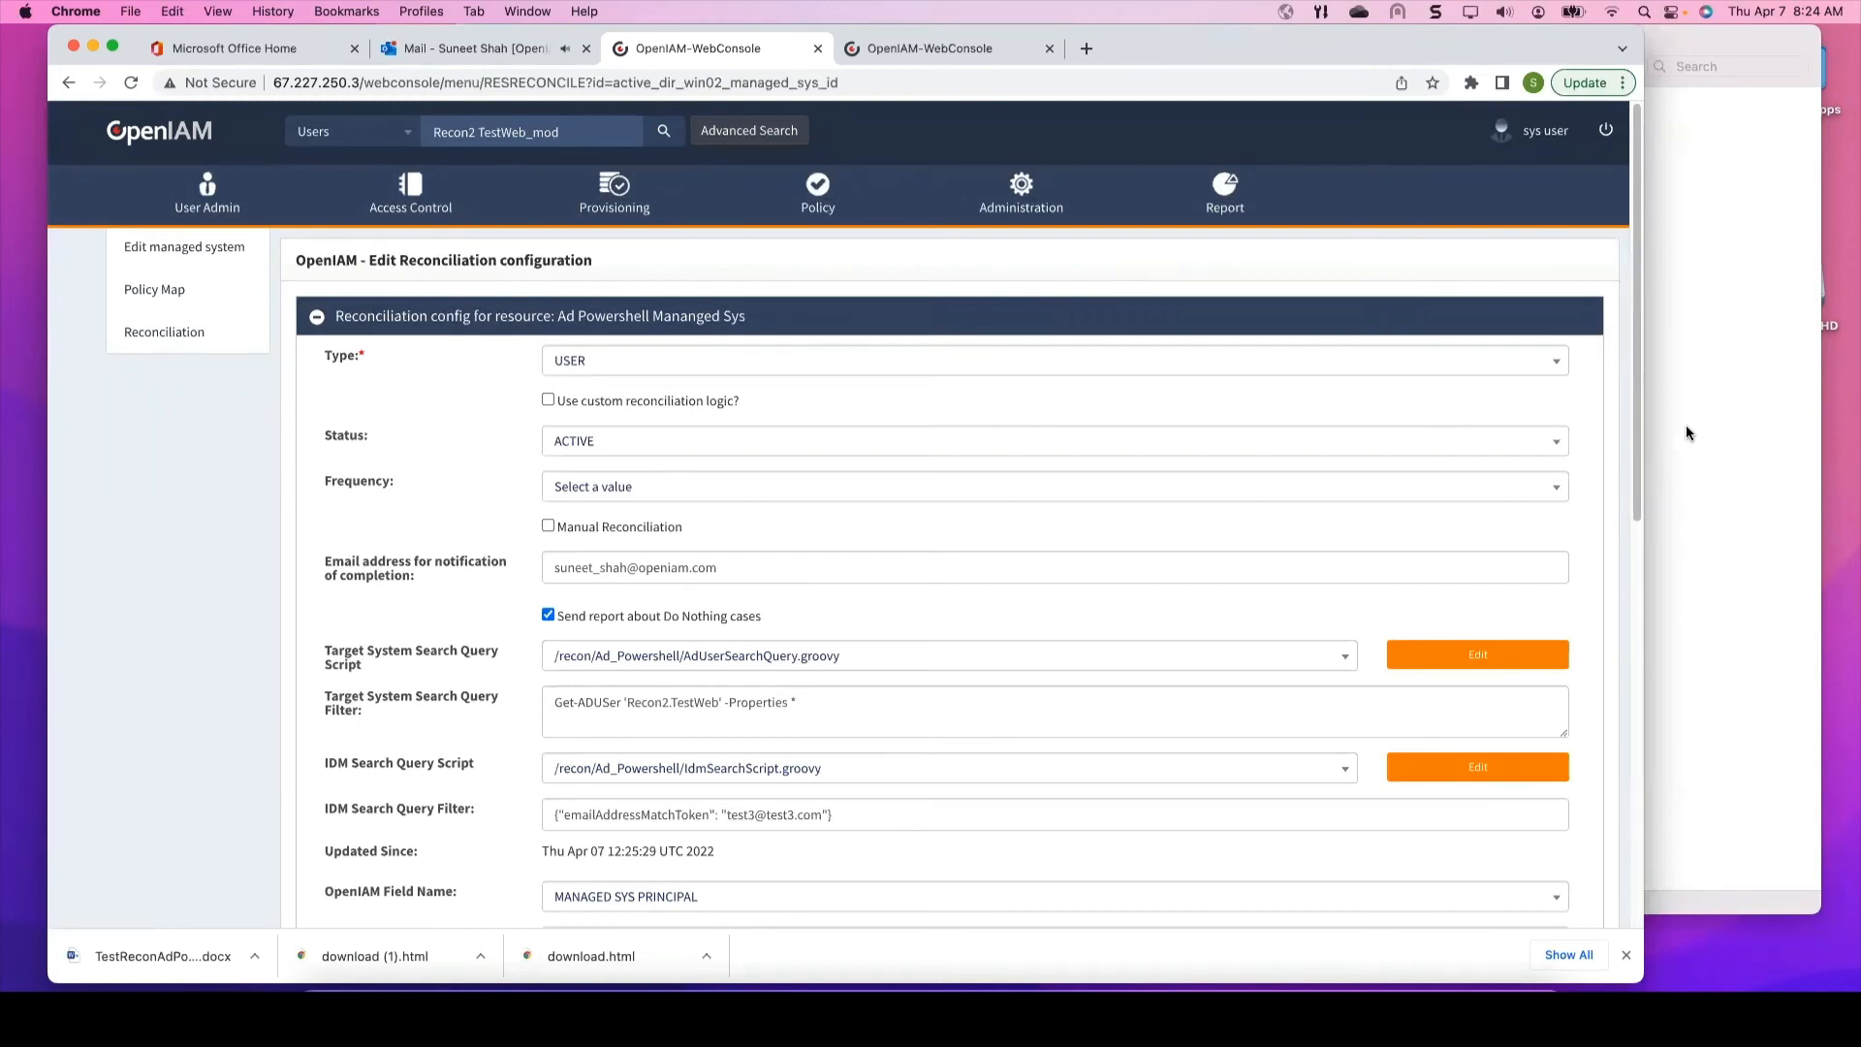
# Step: Open the 8:25 AM 'Notification on Reconciliation finish' e-mail from Noreply 2 in Outlook
pyautogui.click(427, 46)
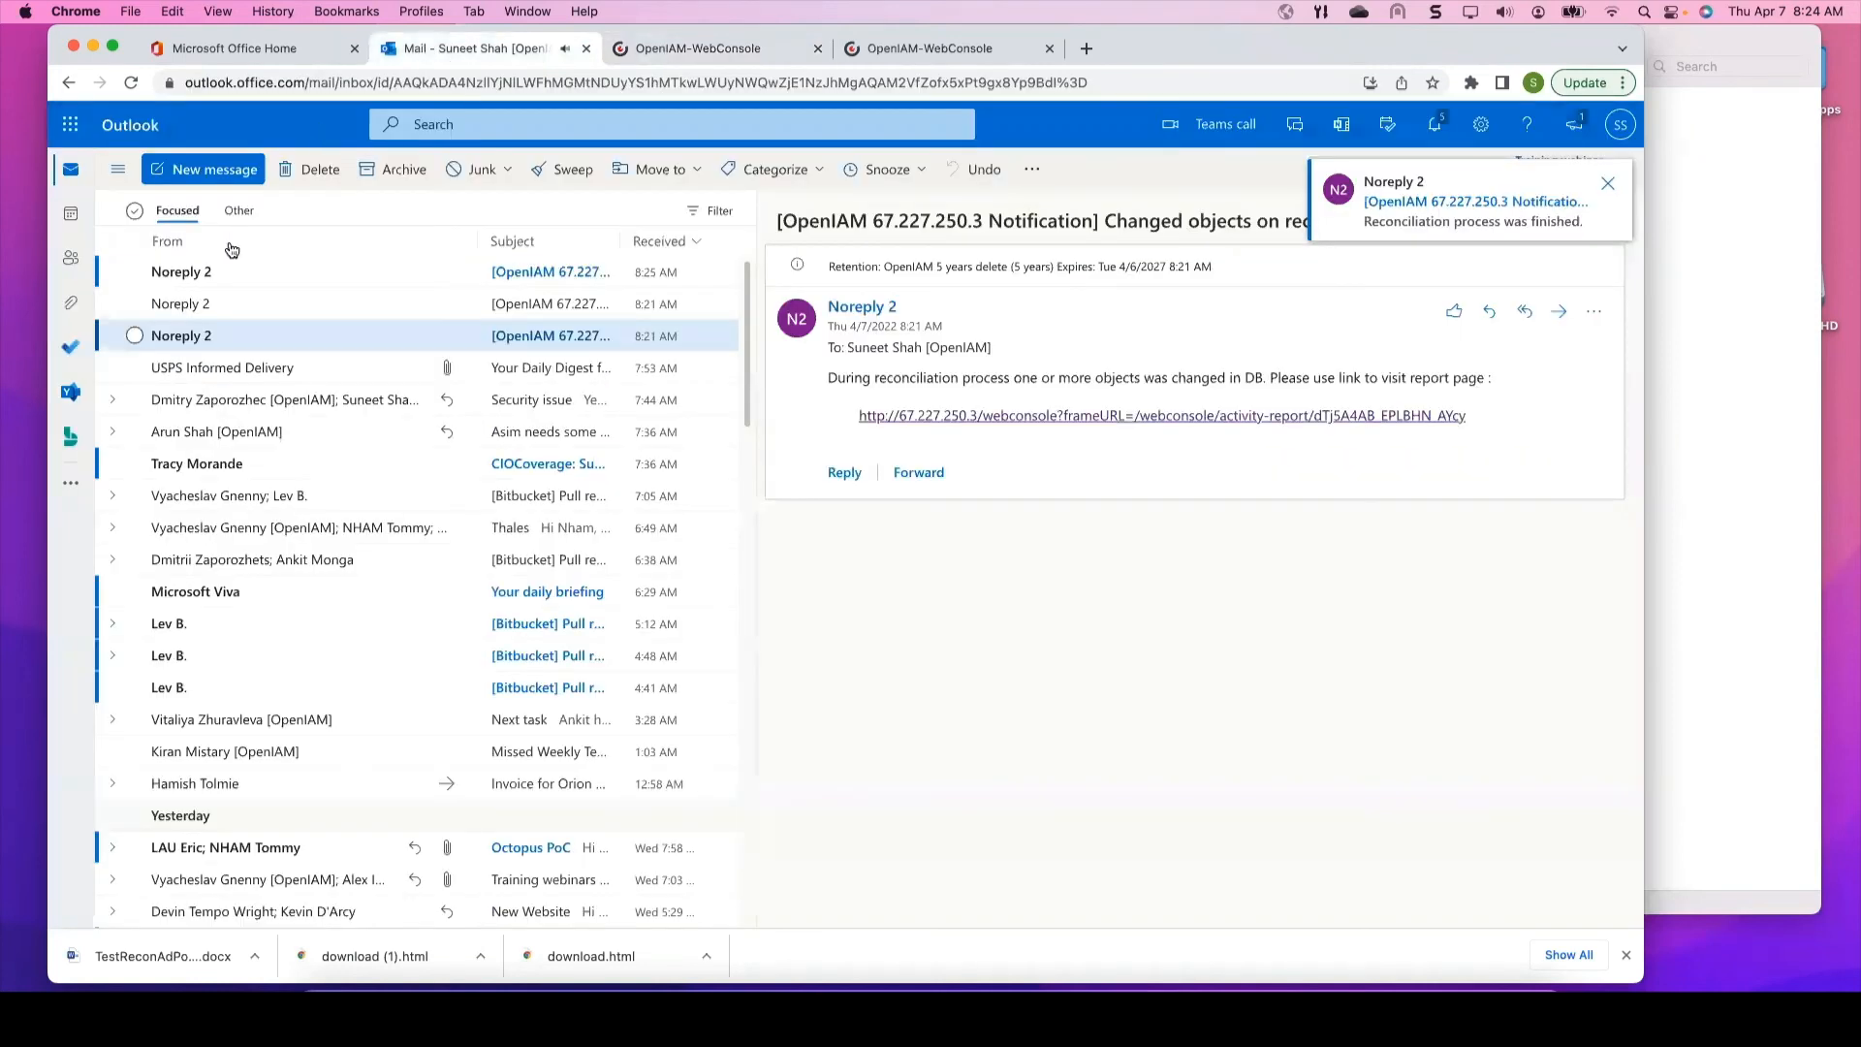
pyautogui.click(224, 275)
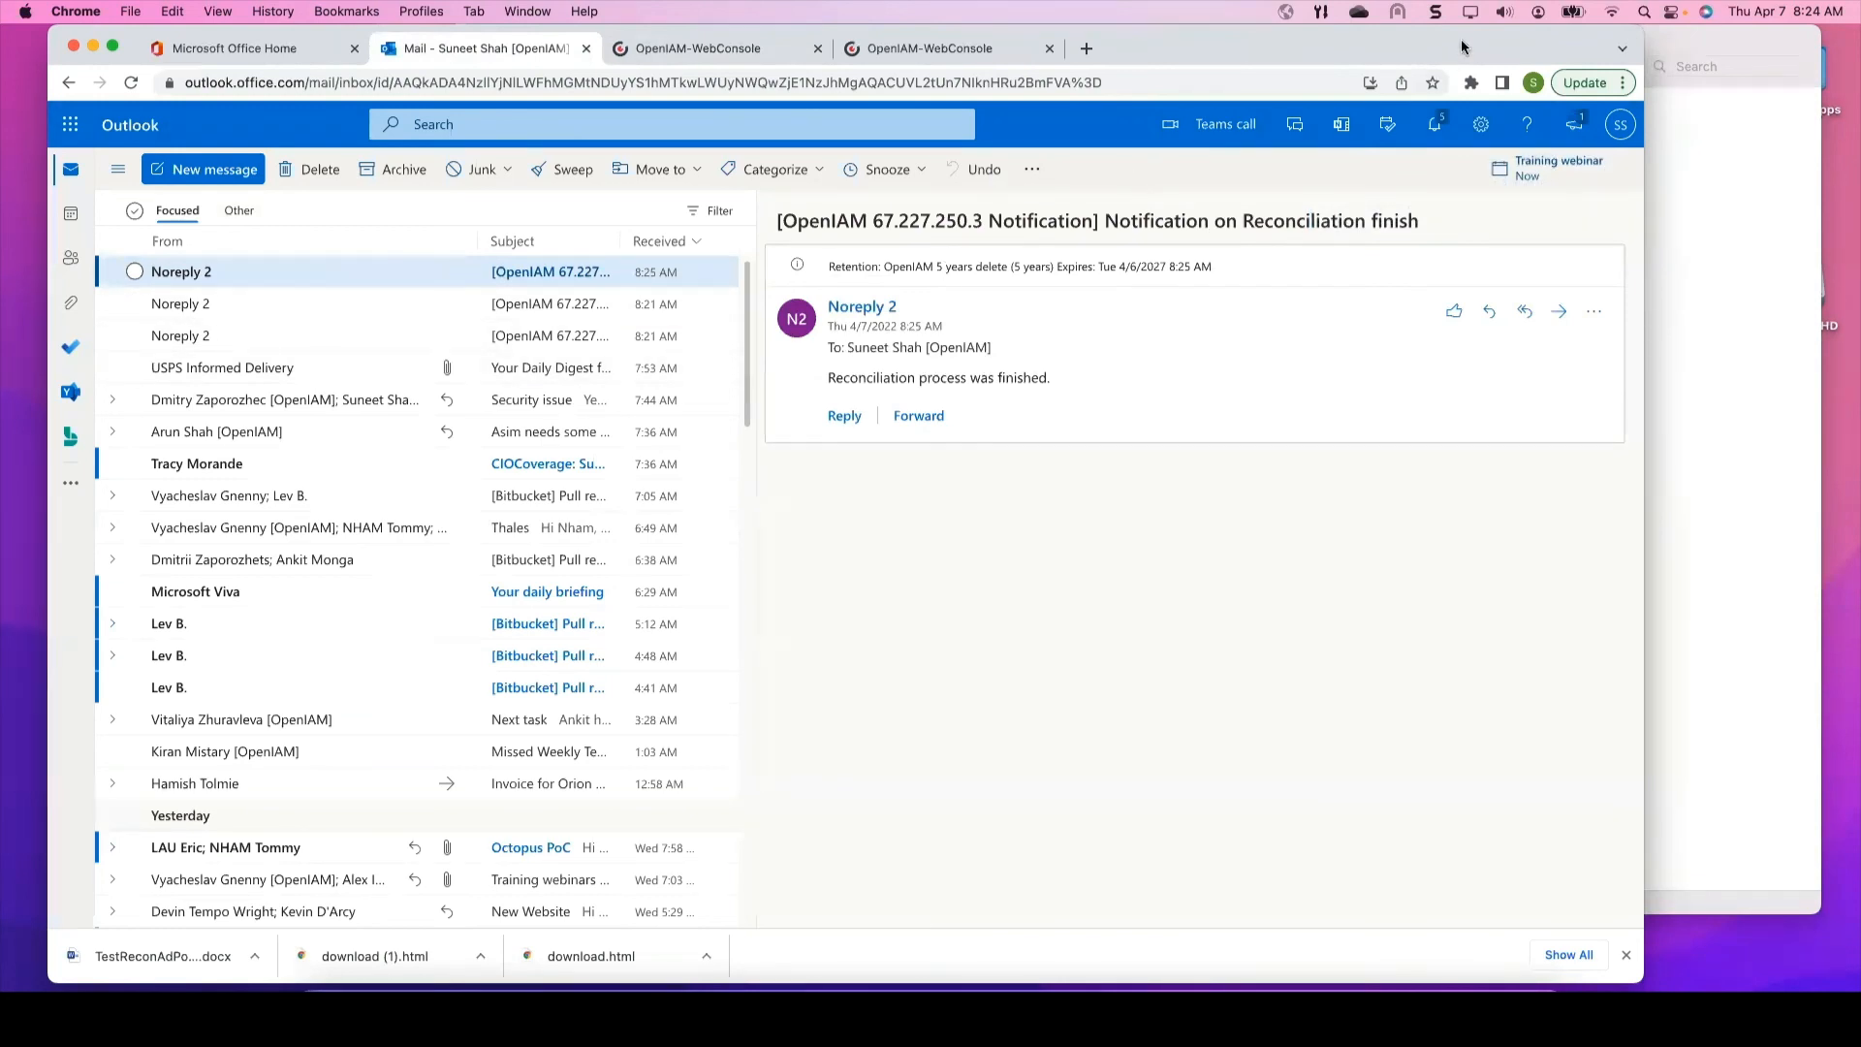
pyautogui.moveTo(1462, 47); pyautogui.dragTo(1475, 149)
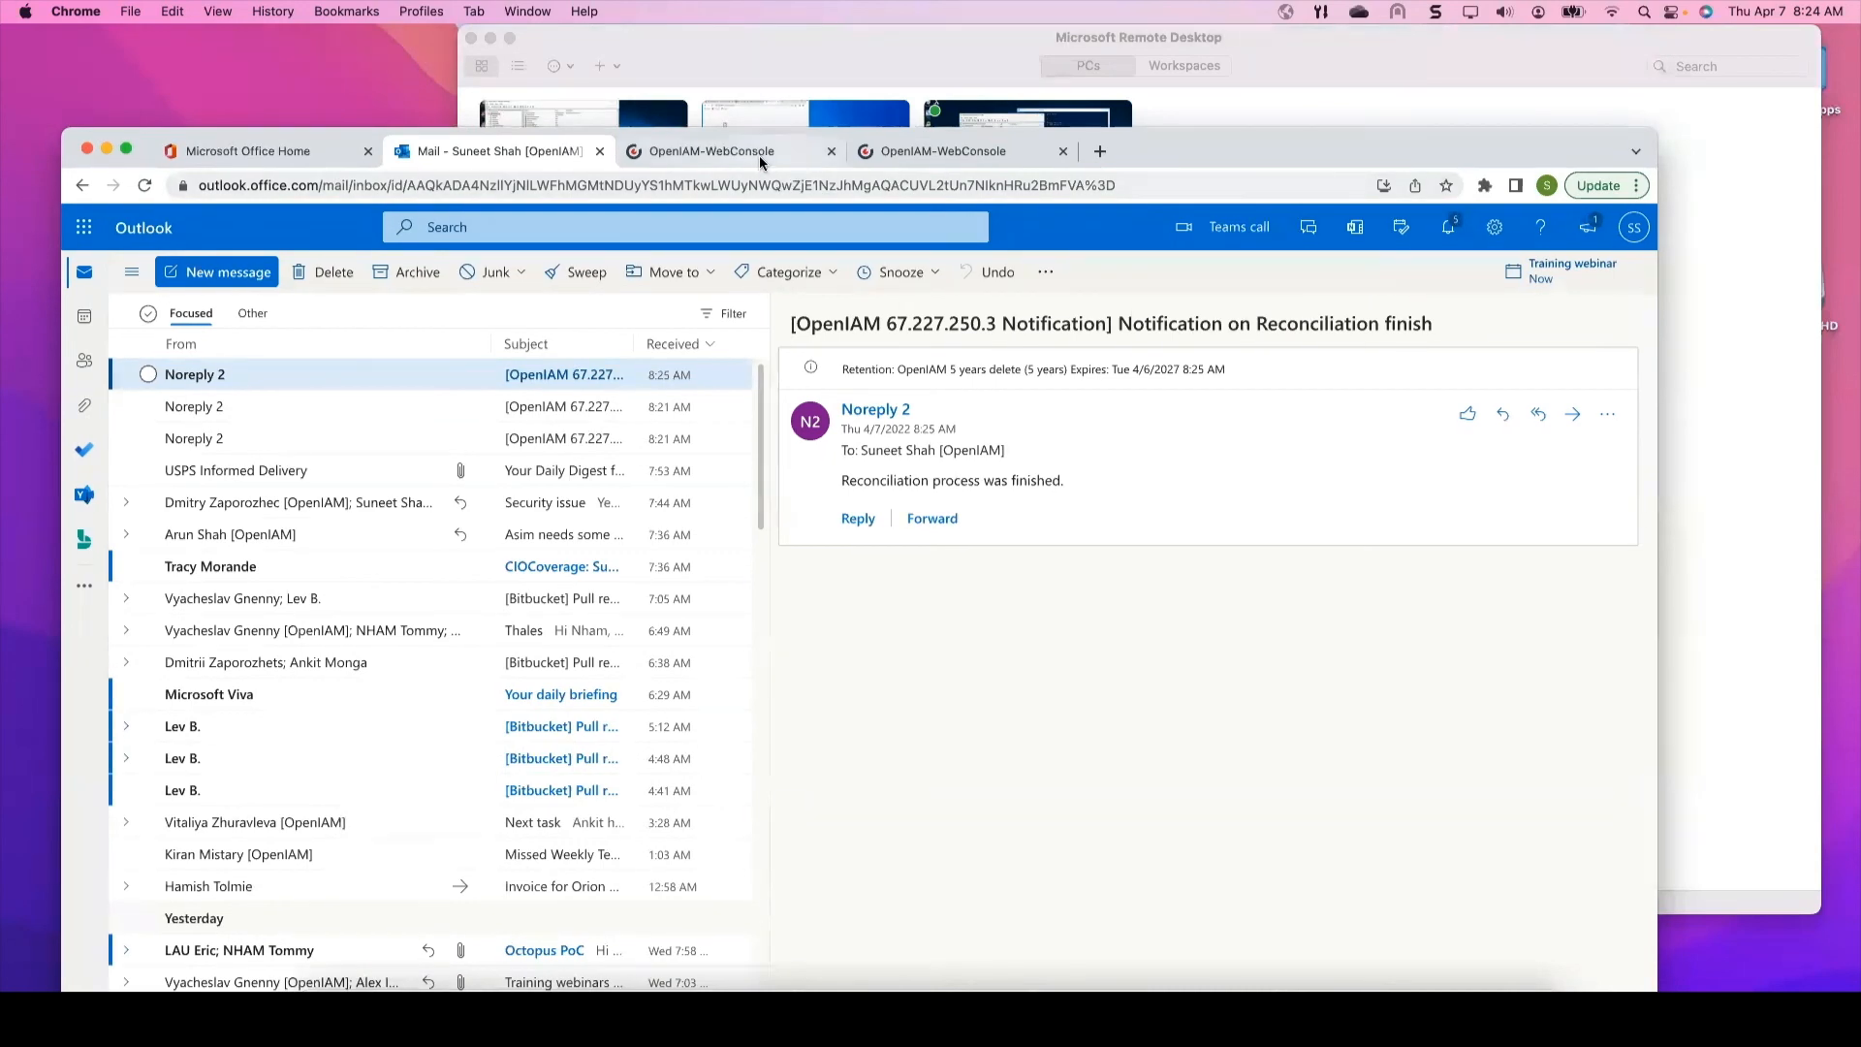
# Step: Copy the name Recon2.TestWeb from the reconciliation query filter on the first console page
pyautogui.click(759, 156)
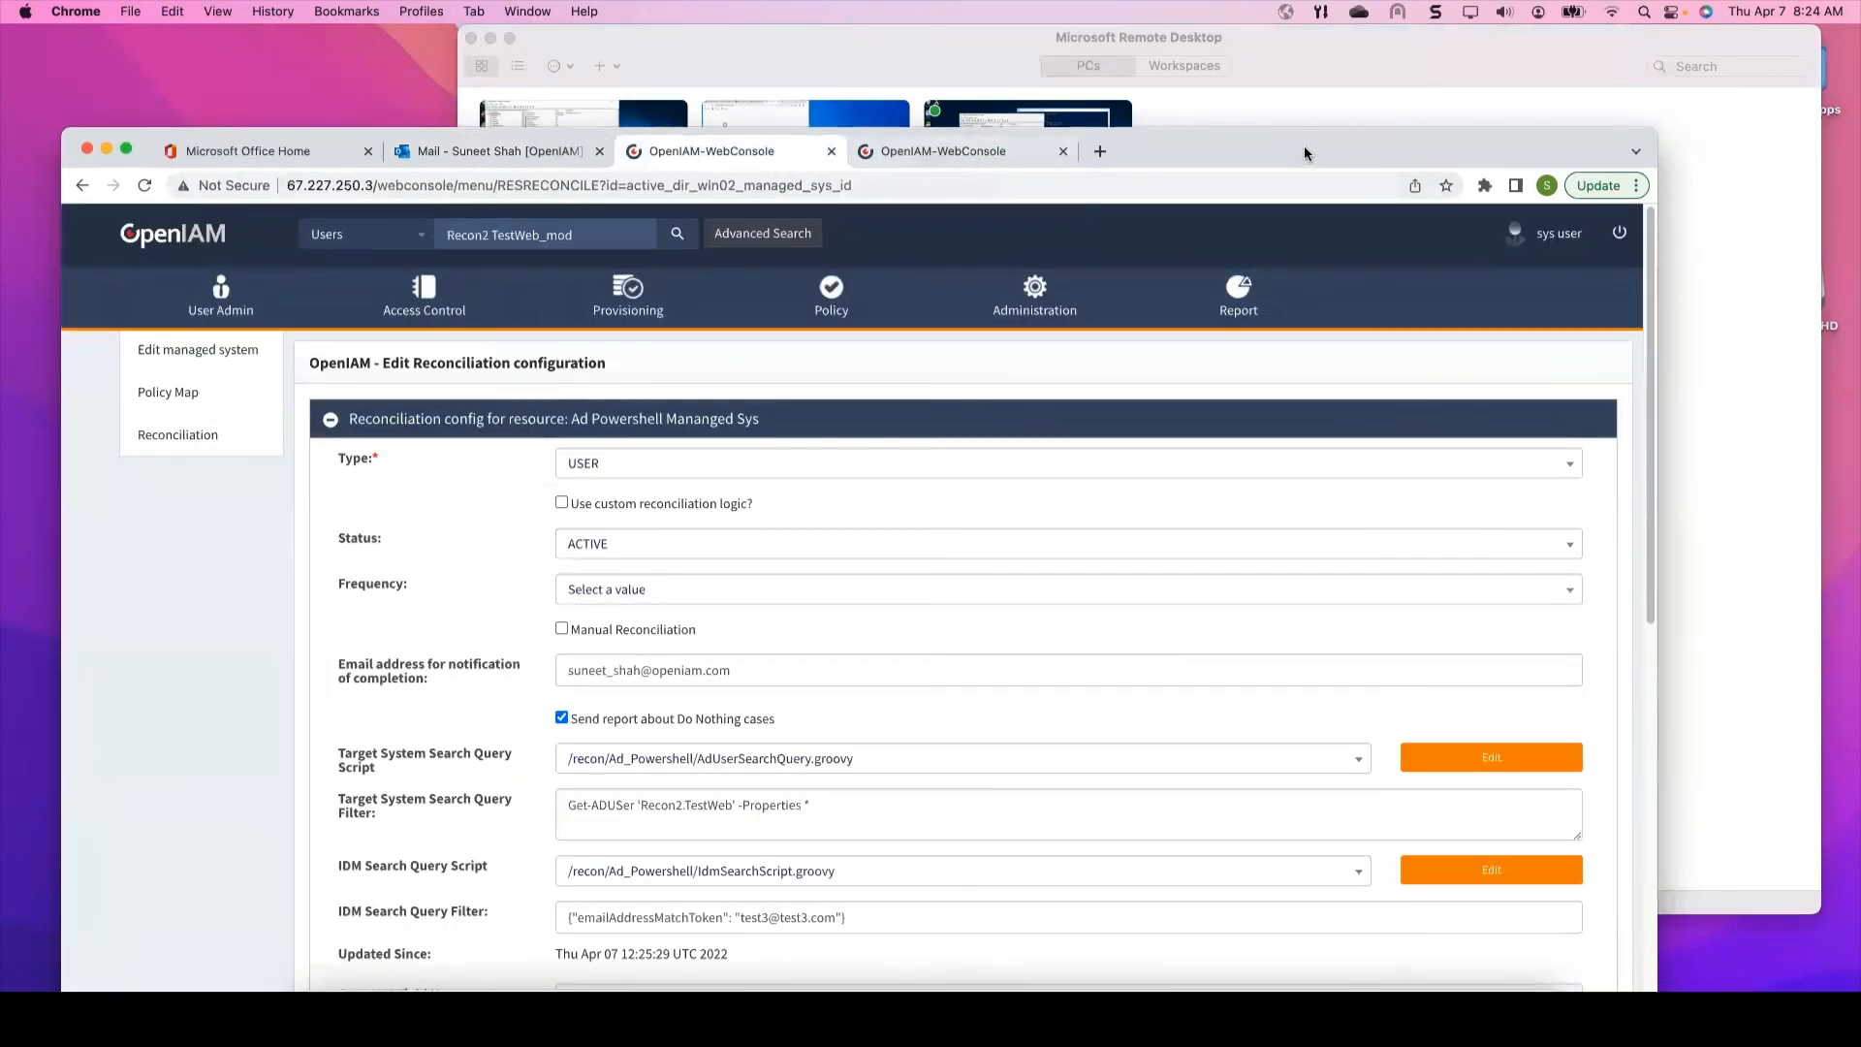
pyautogui.click(959, 155)
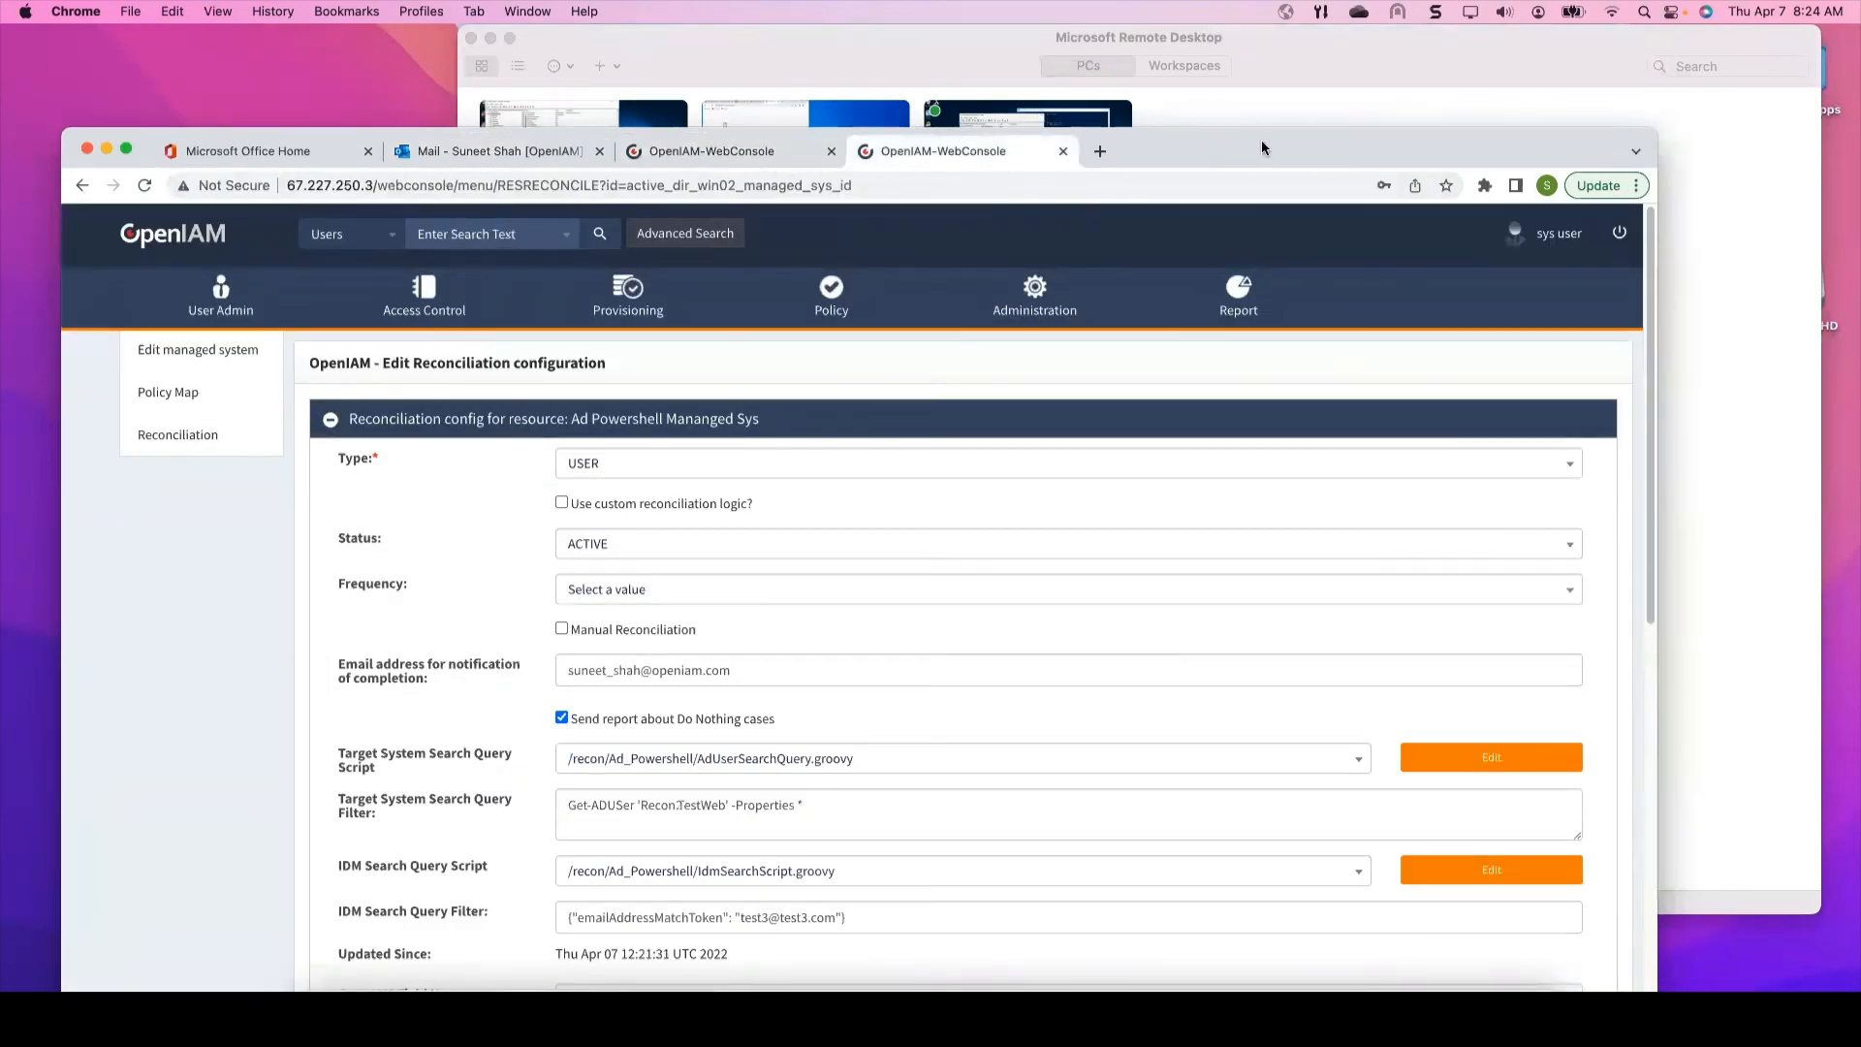
pyautogui.click(769, 155)
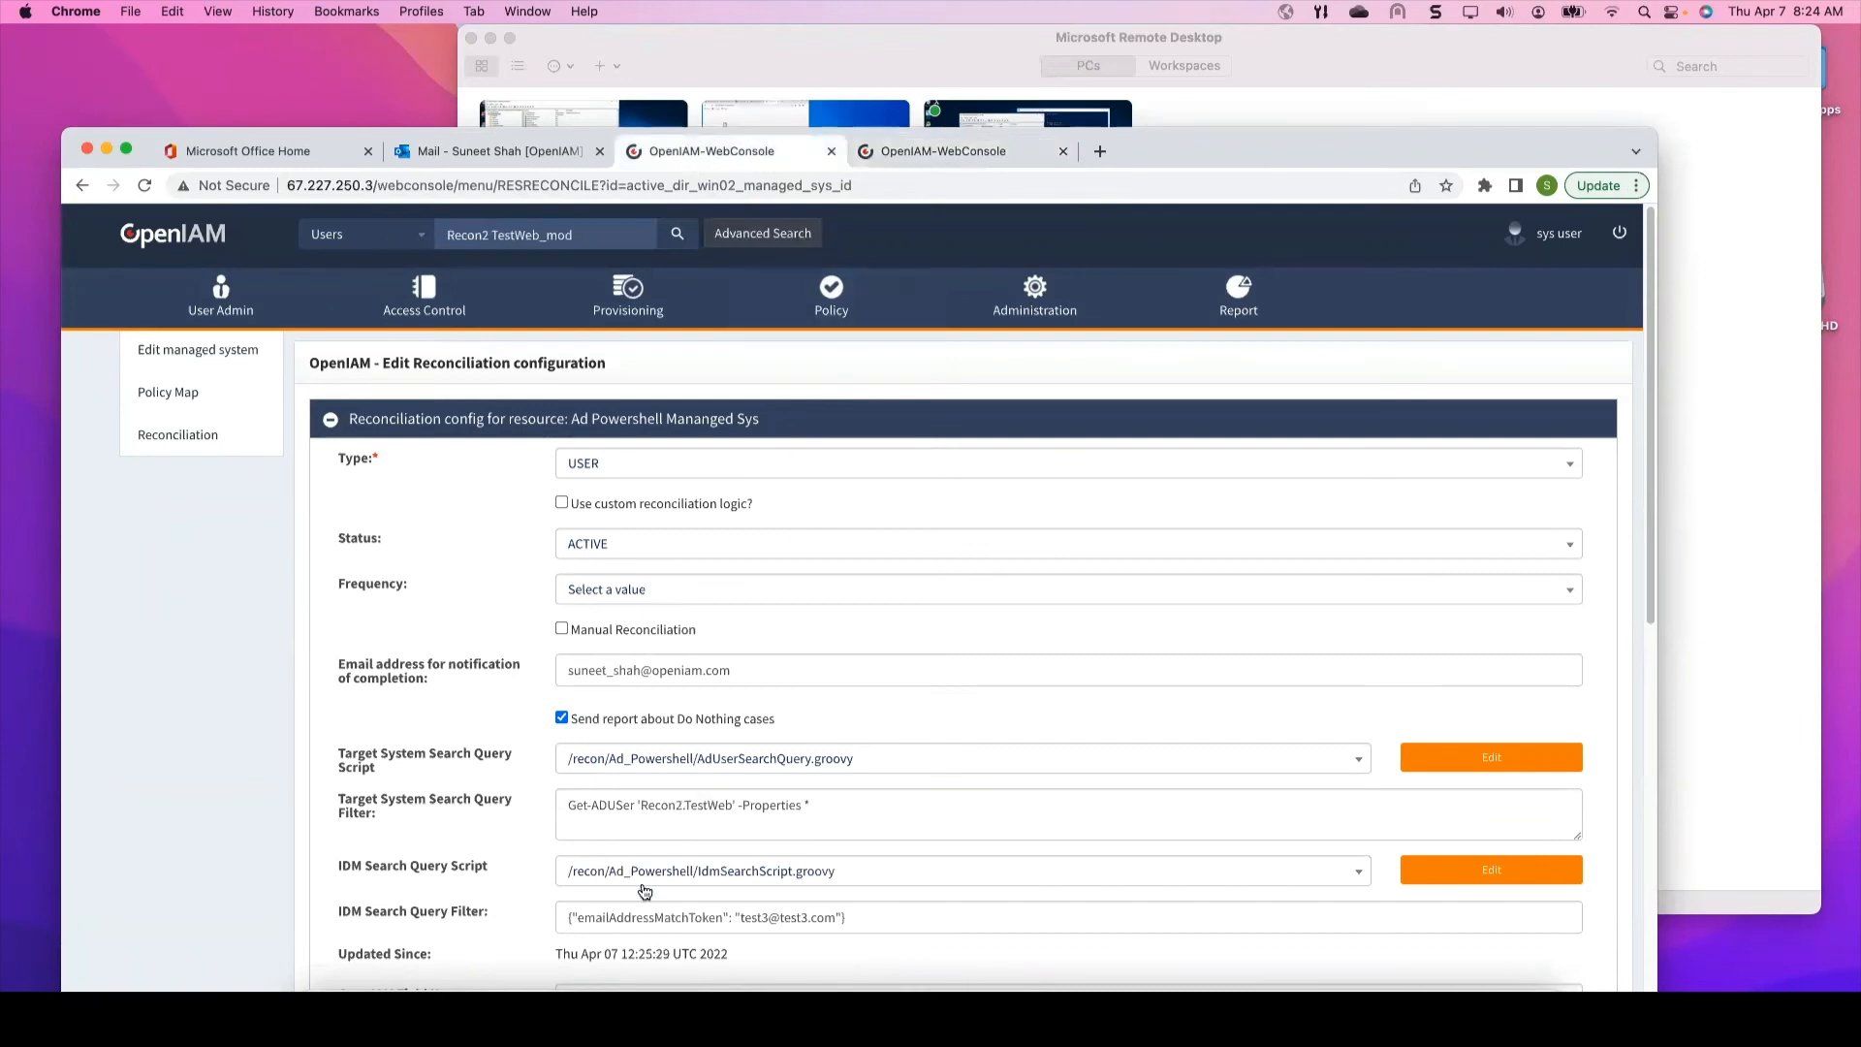
pyautogui.moveTo(641, 806); pyautogui.dragTo(732, 807)
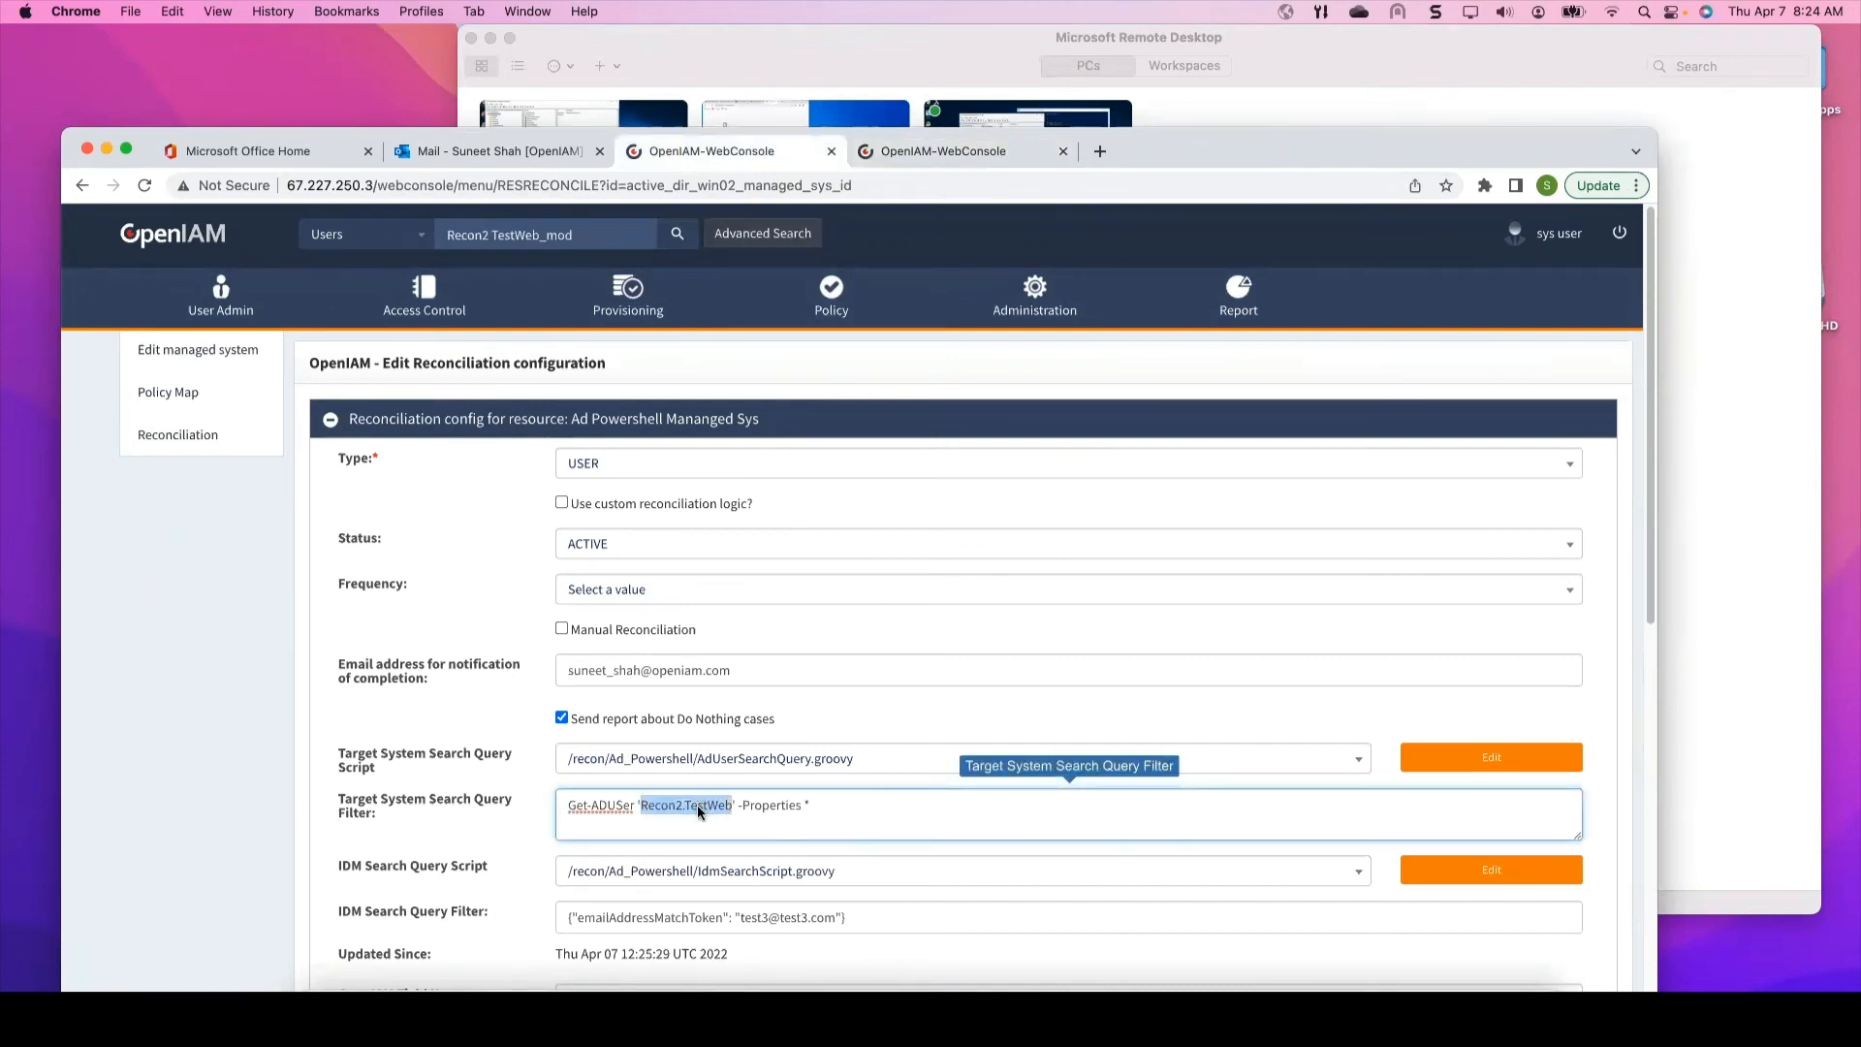
pyautogui.rightClick(699, 813)
pyautogui.click(756, 645)
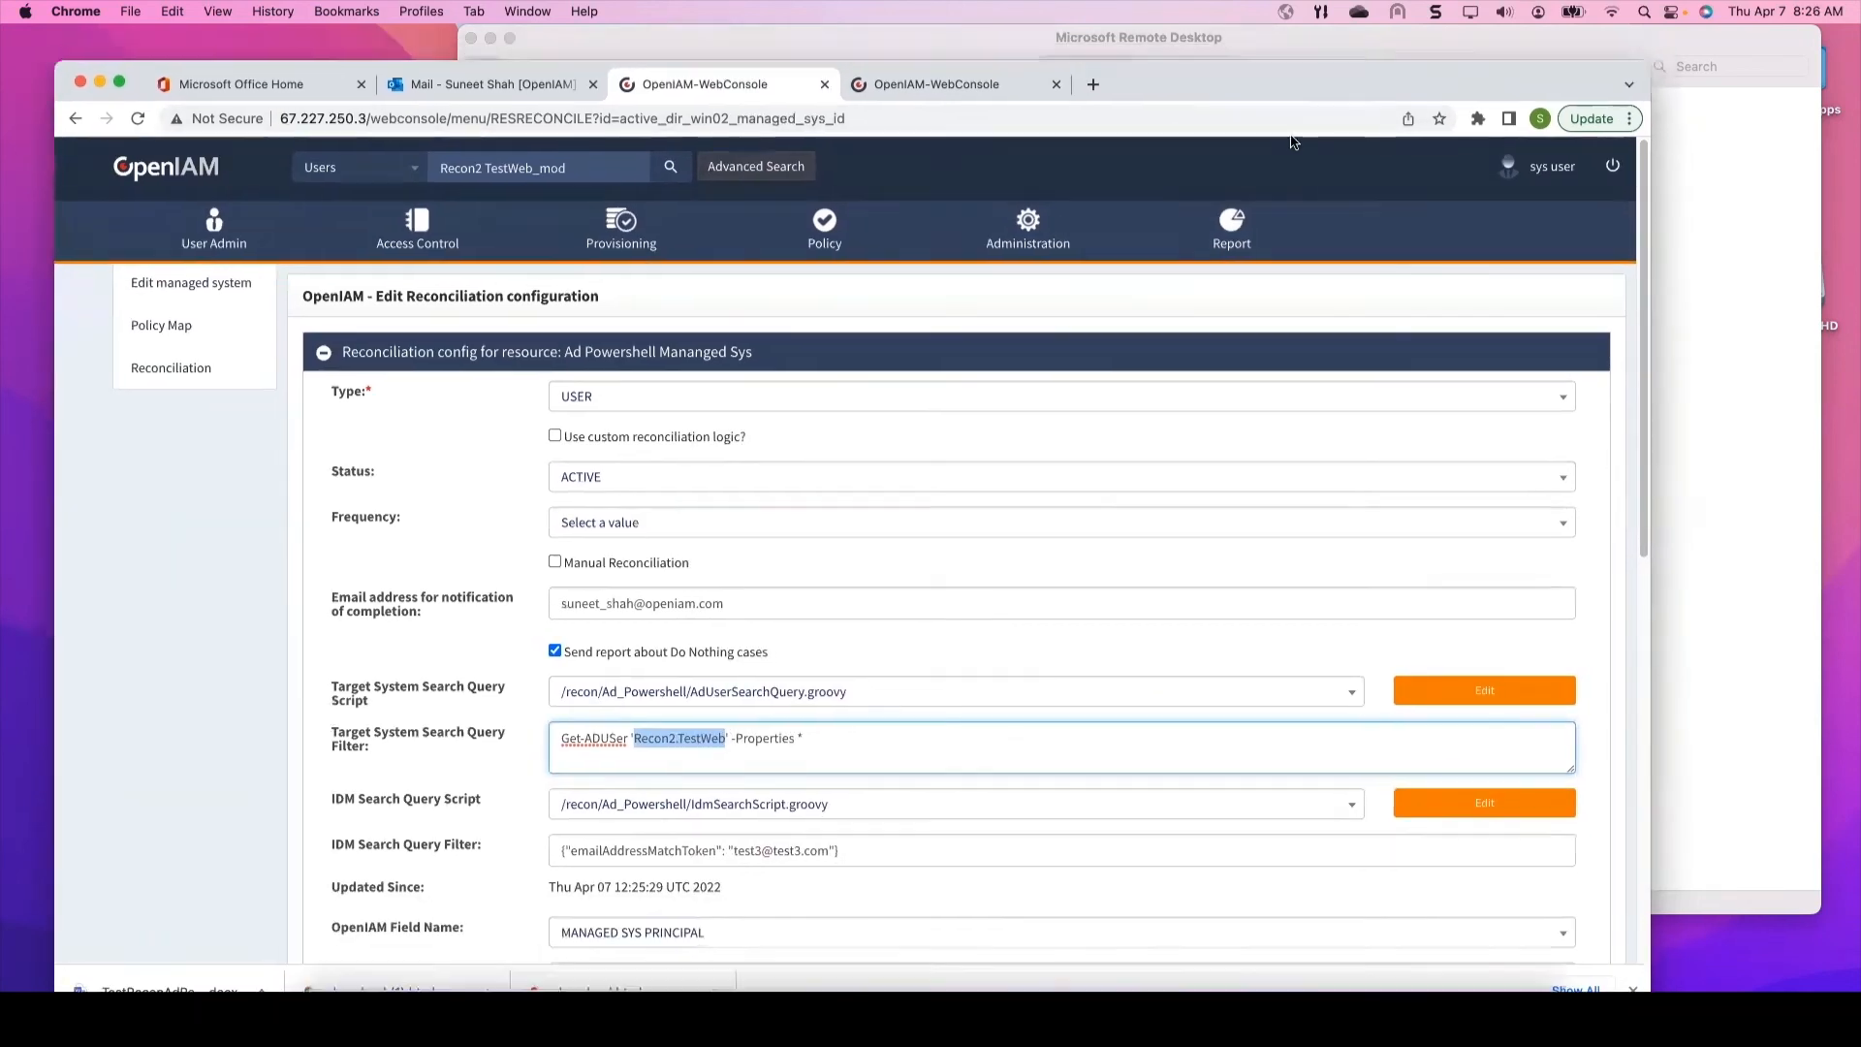
pyautogui.moveTo(1292, 137); pyautogui.dragTo(1292, 138)
pyautogui.click(915, 121)
# Step: Search Recon2.TestWeb in the second console page and open Recon2 TestWeb_xyz in classic view
pyautogui.click(454, 213)
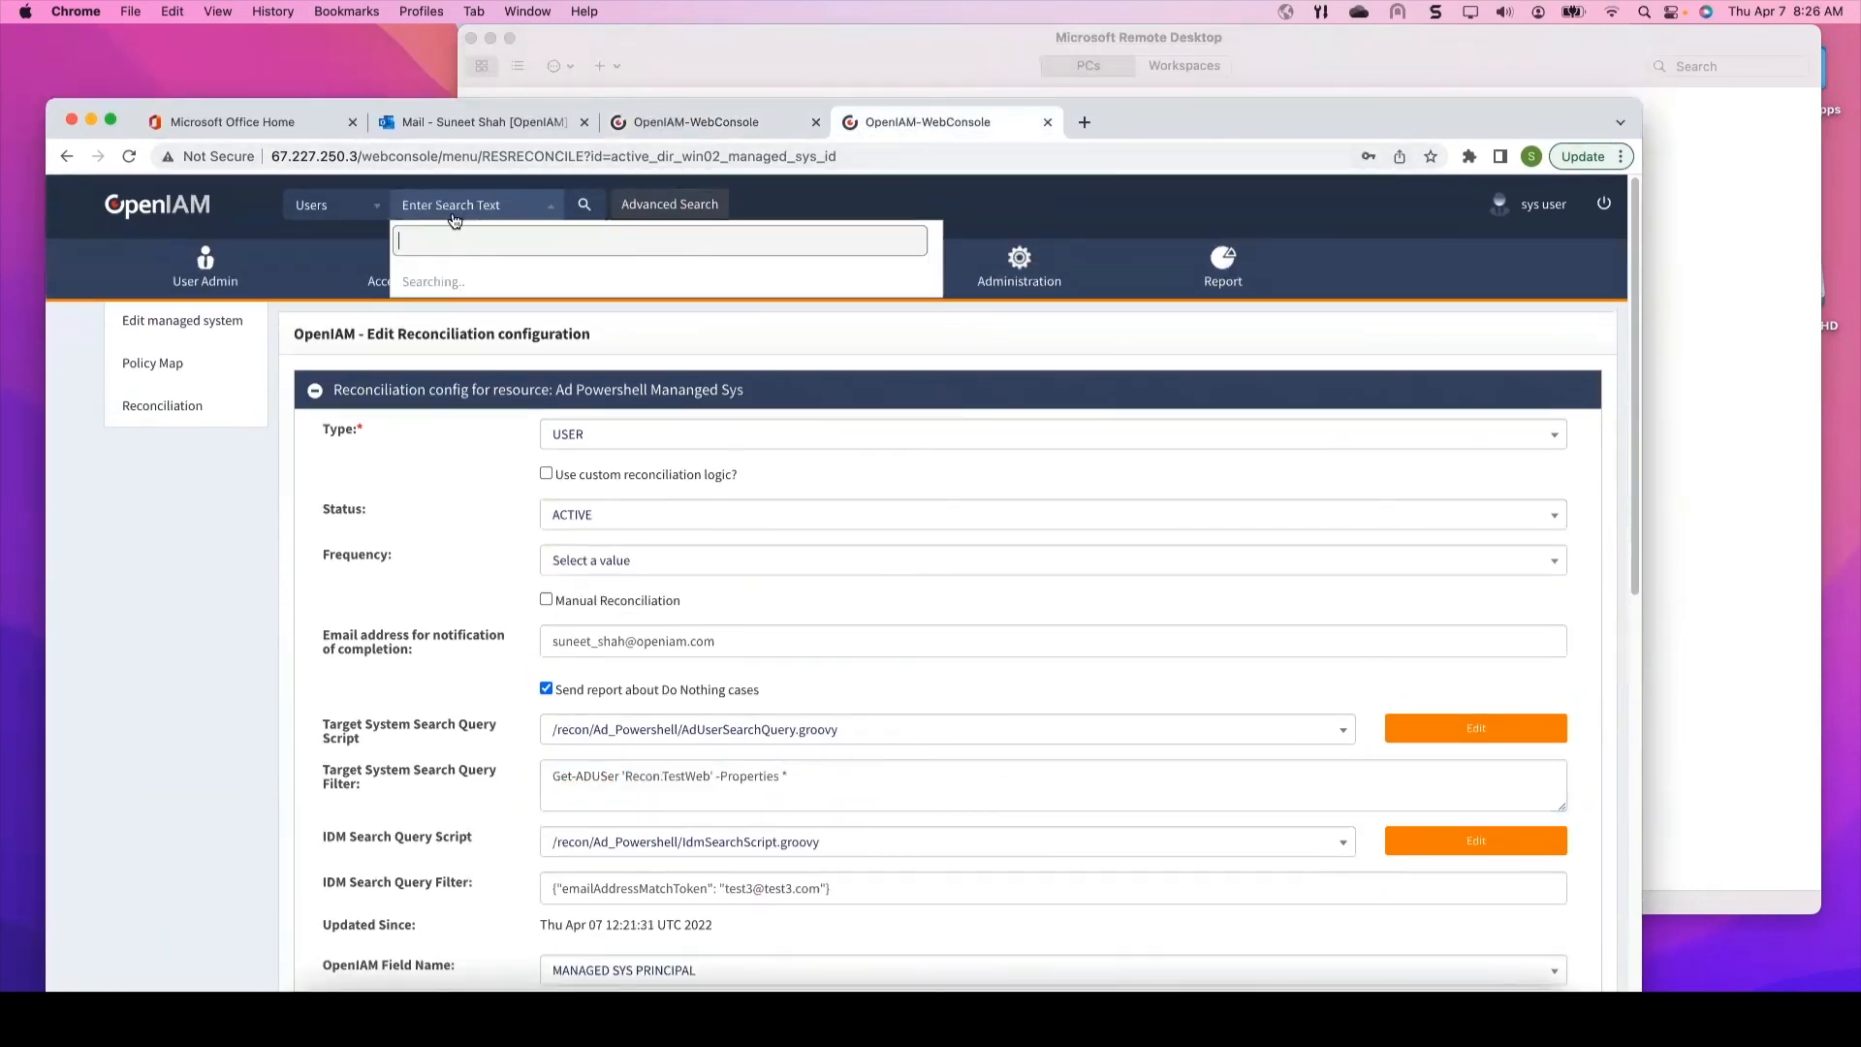
pyautogui.rightClick(445, 240)
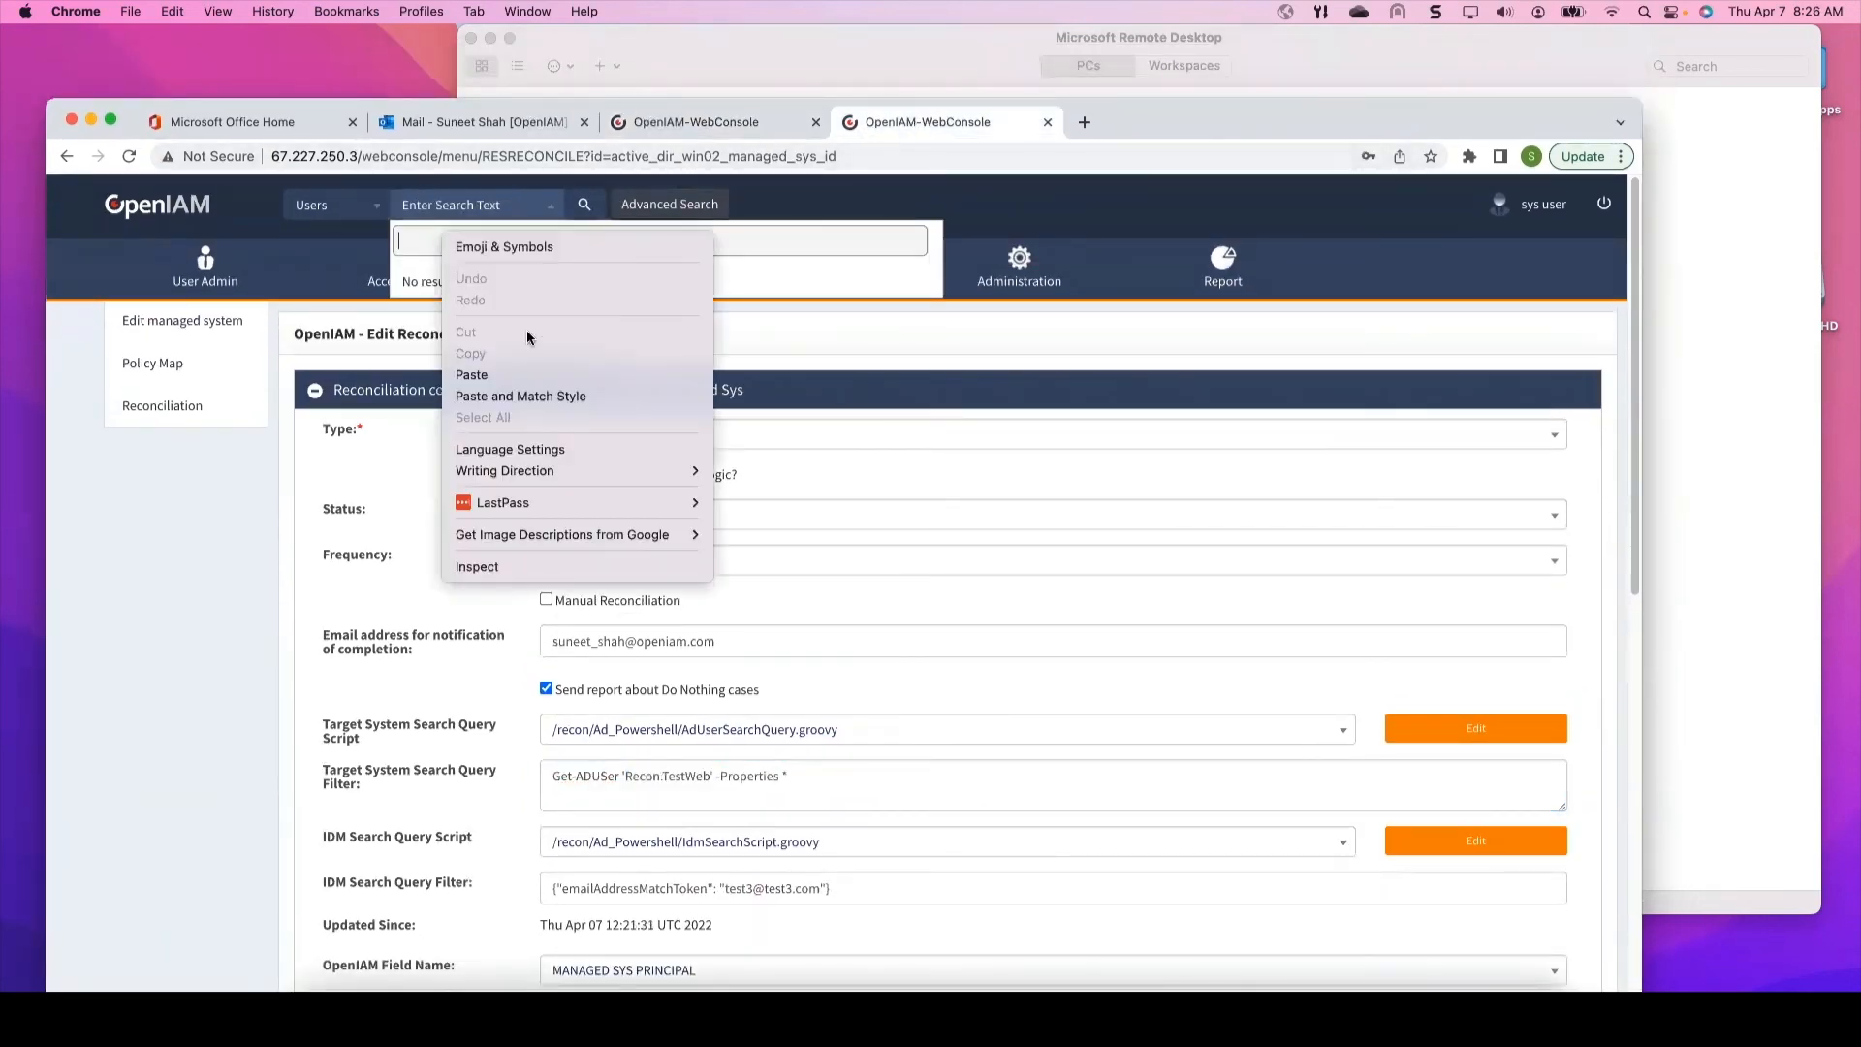
pyautogui.click(504, 374)
pyautogui.click(509, 383)
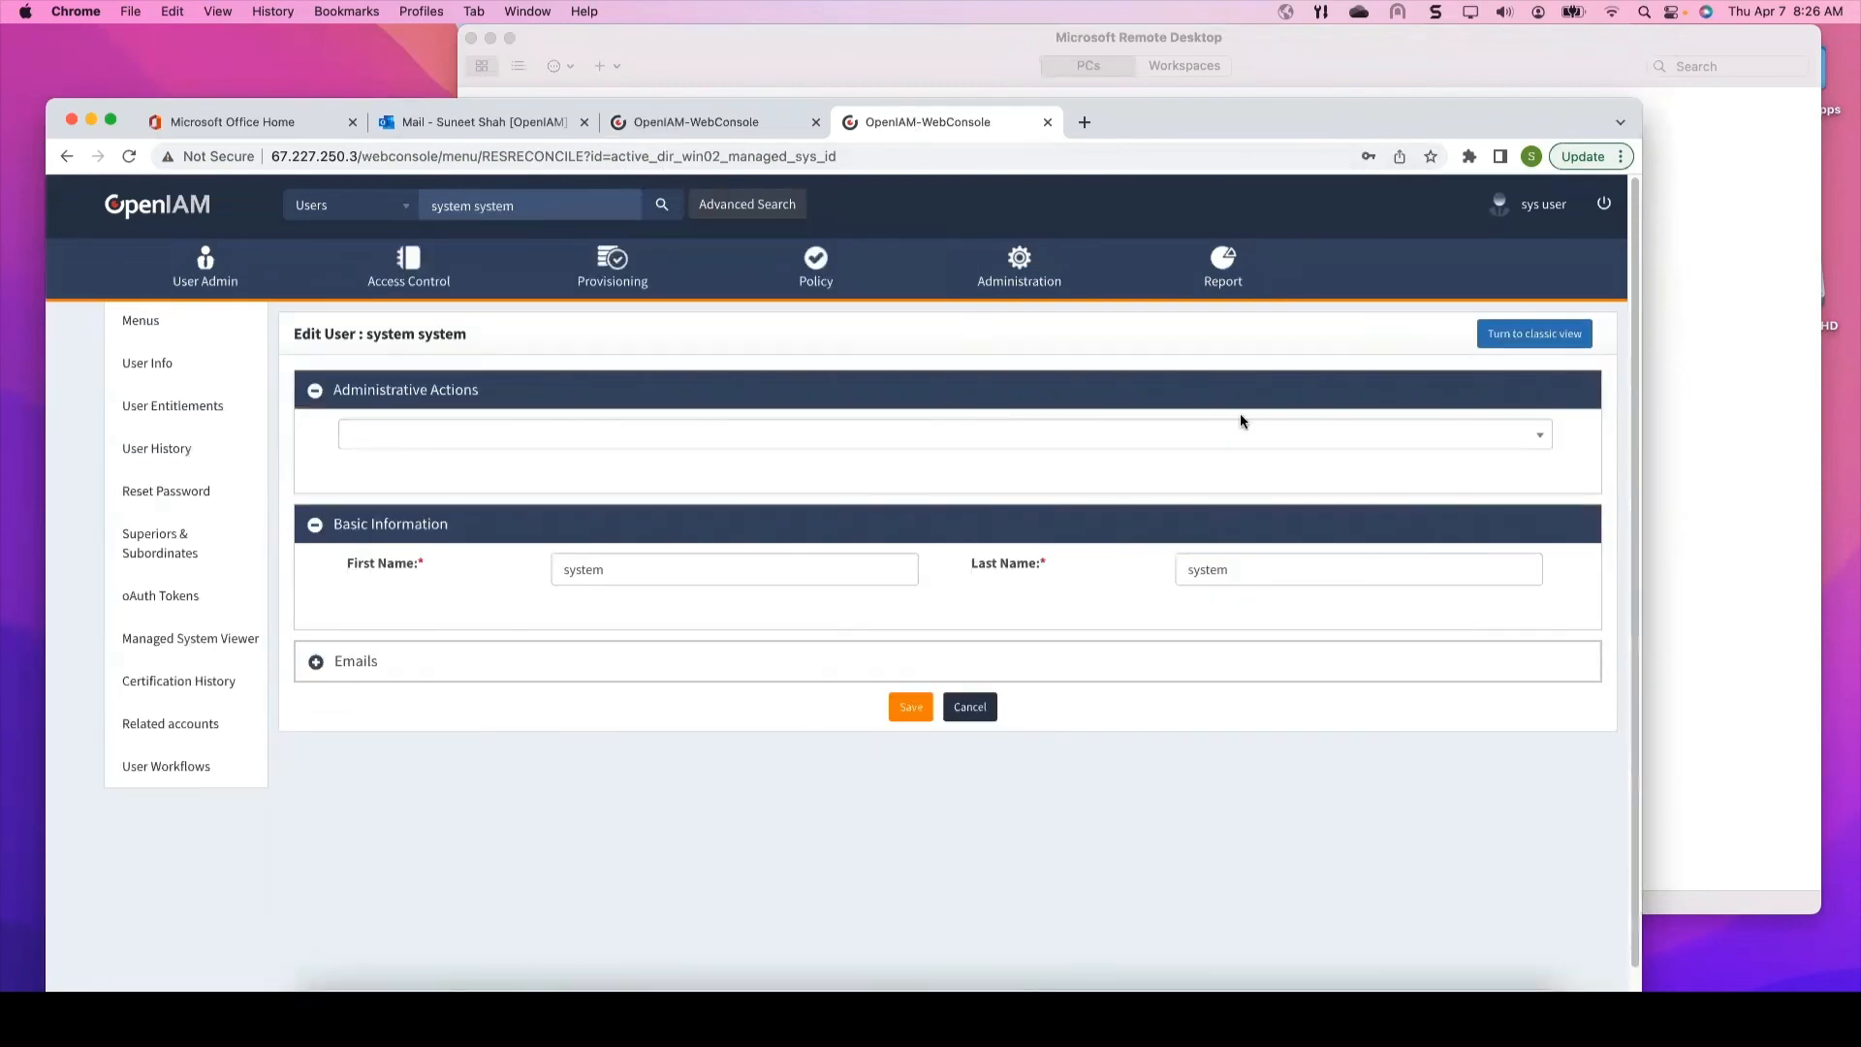
pyautogui.click(555, 209)
pyautogui.press('super+v')
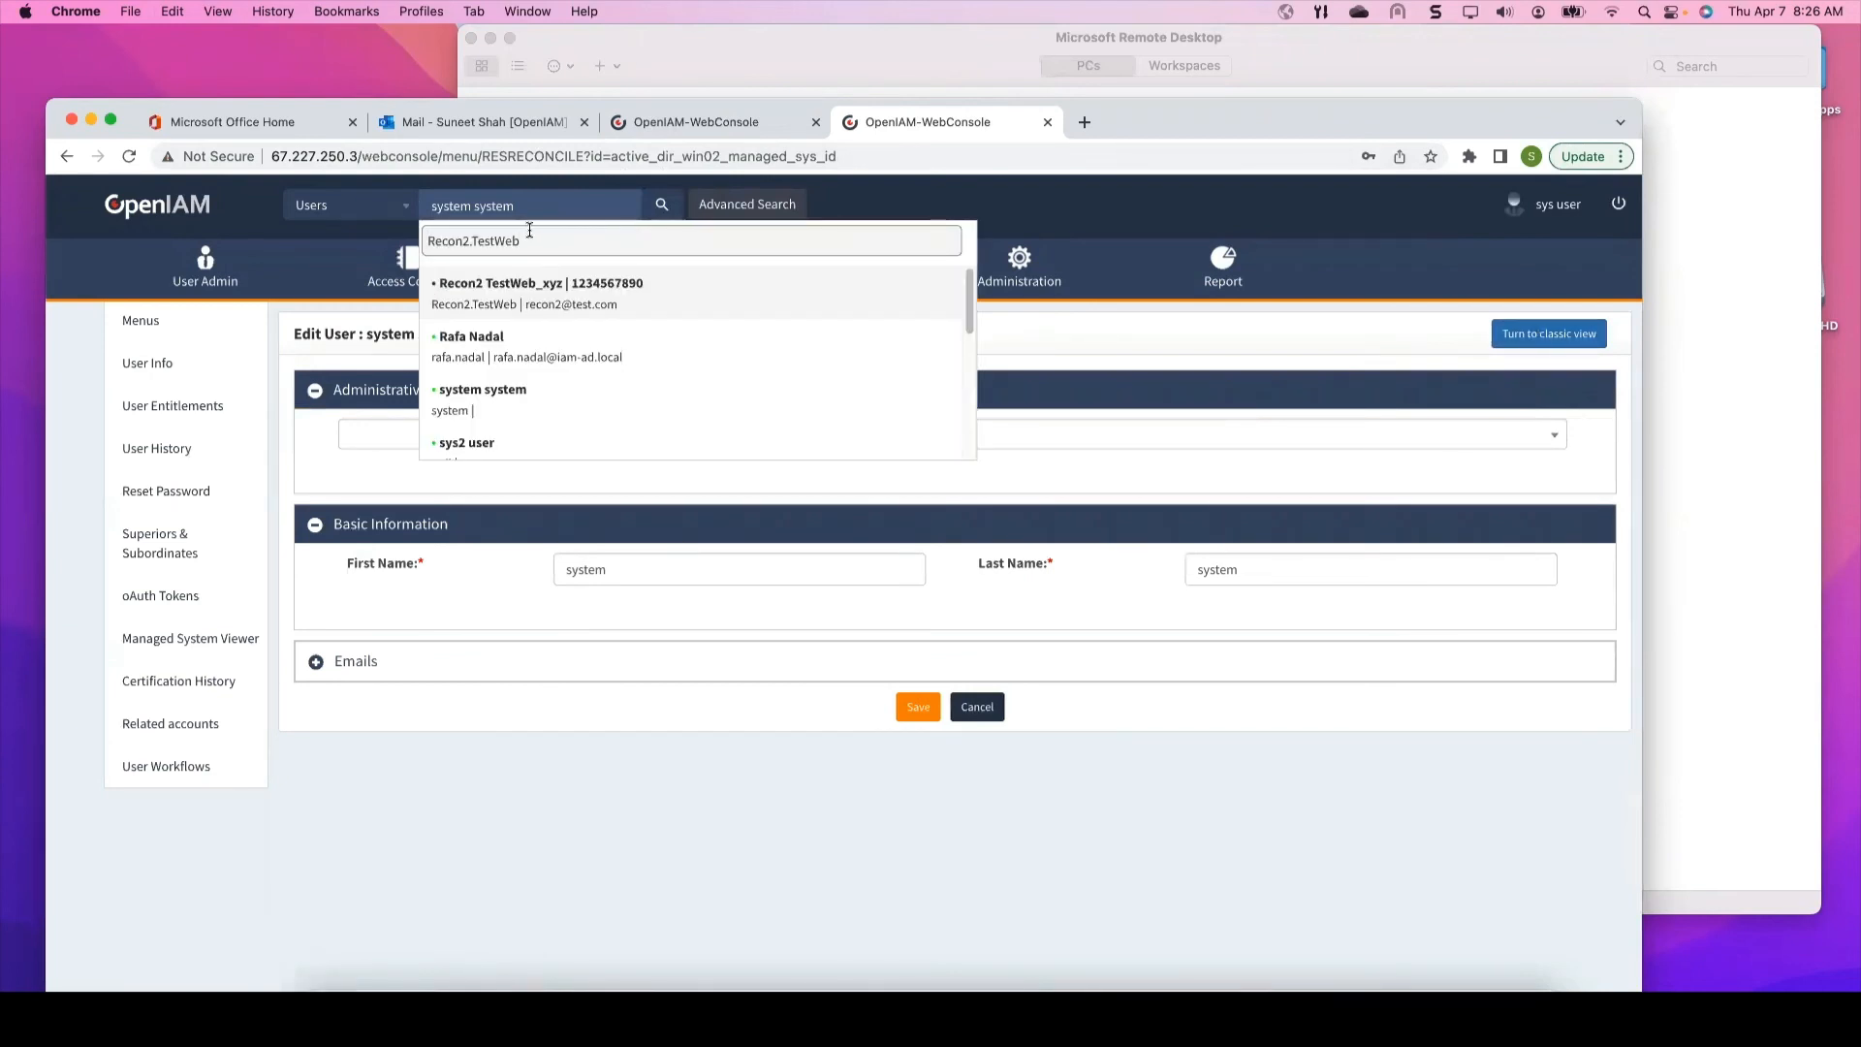
pyautogui.click(488, 298)
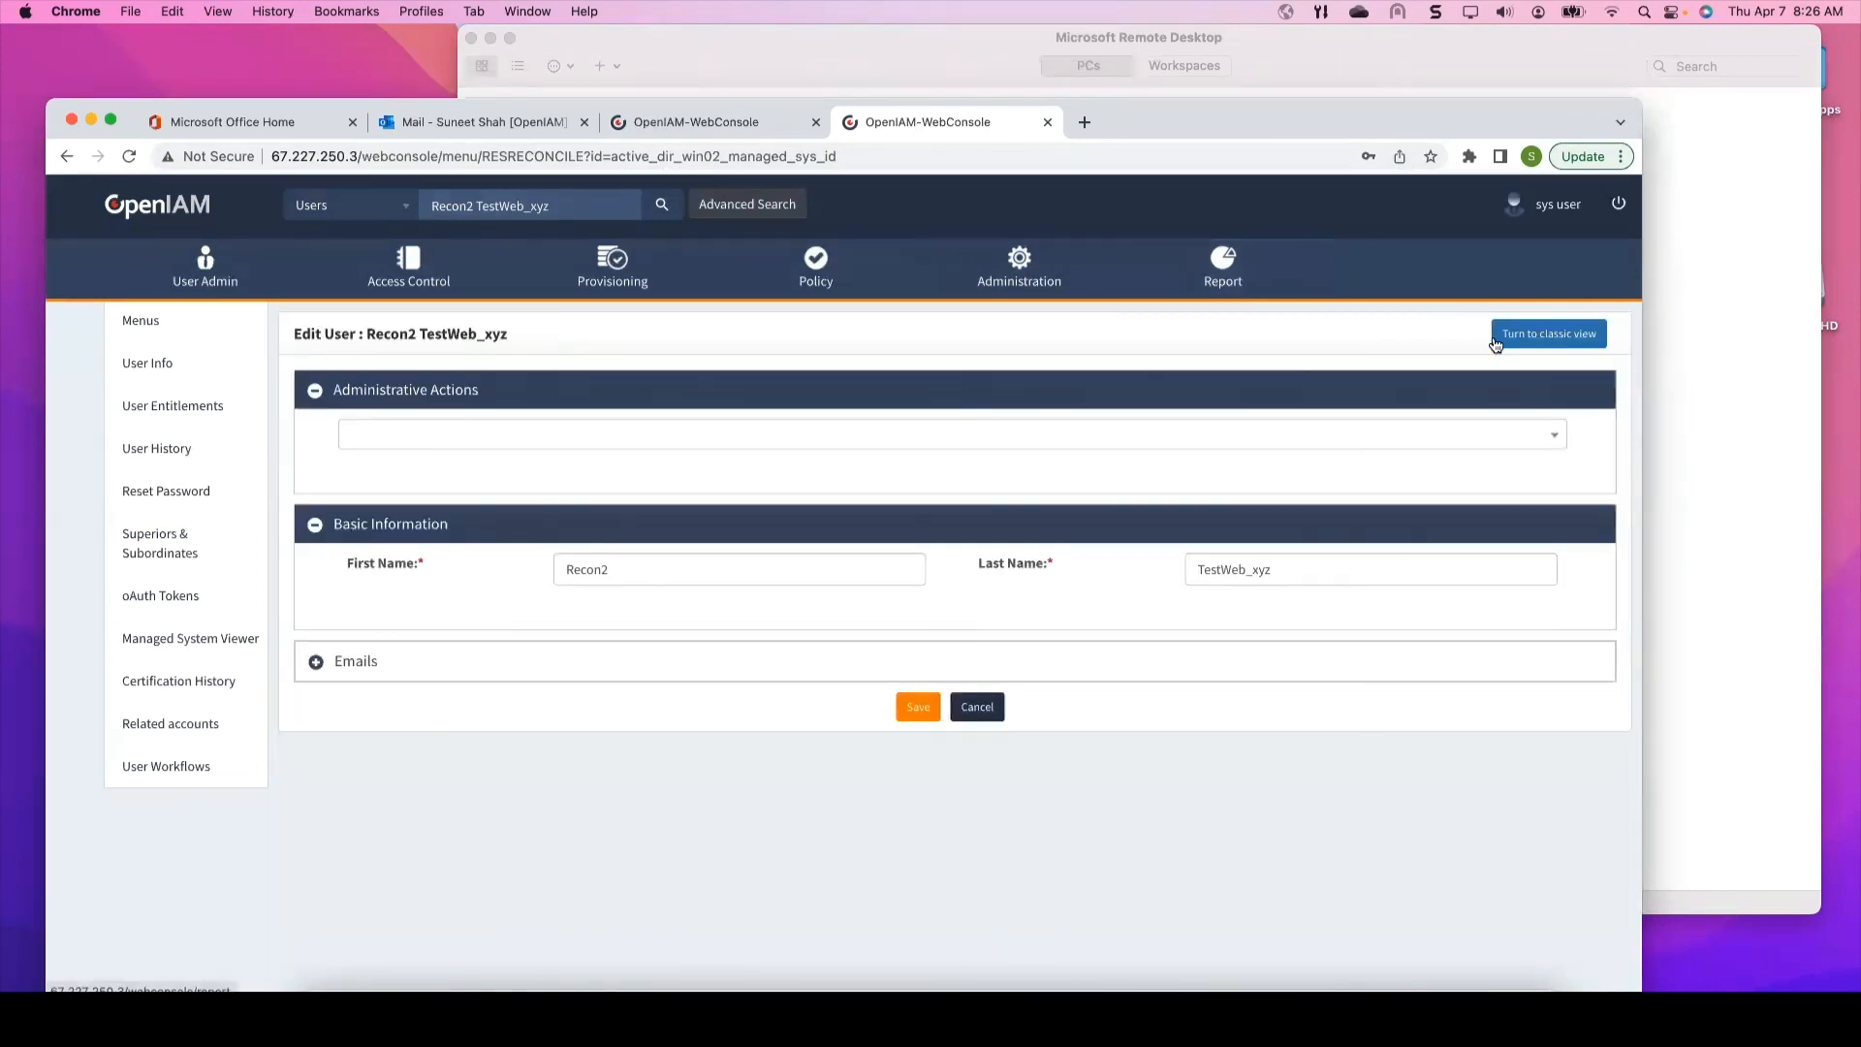
pyautogui.click(1534, 355)
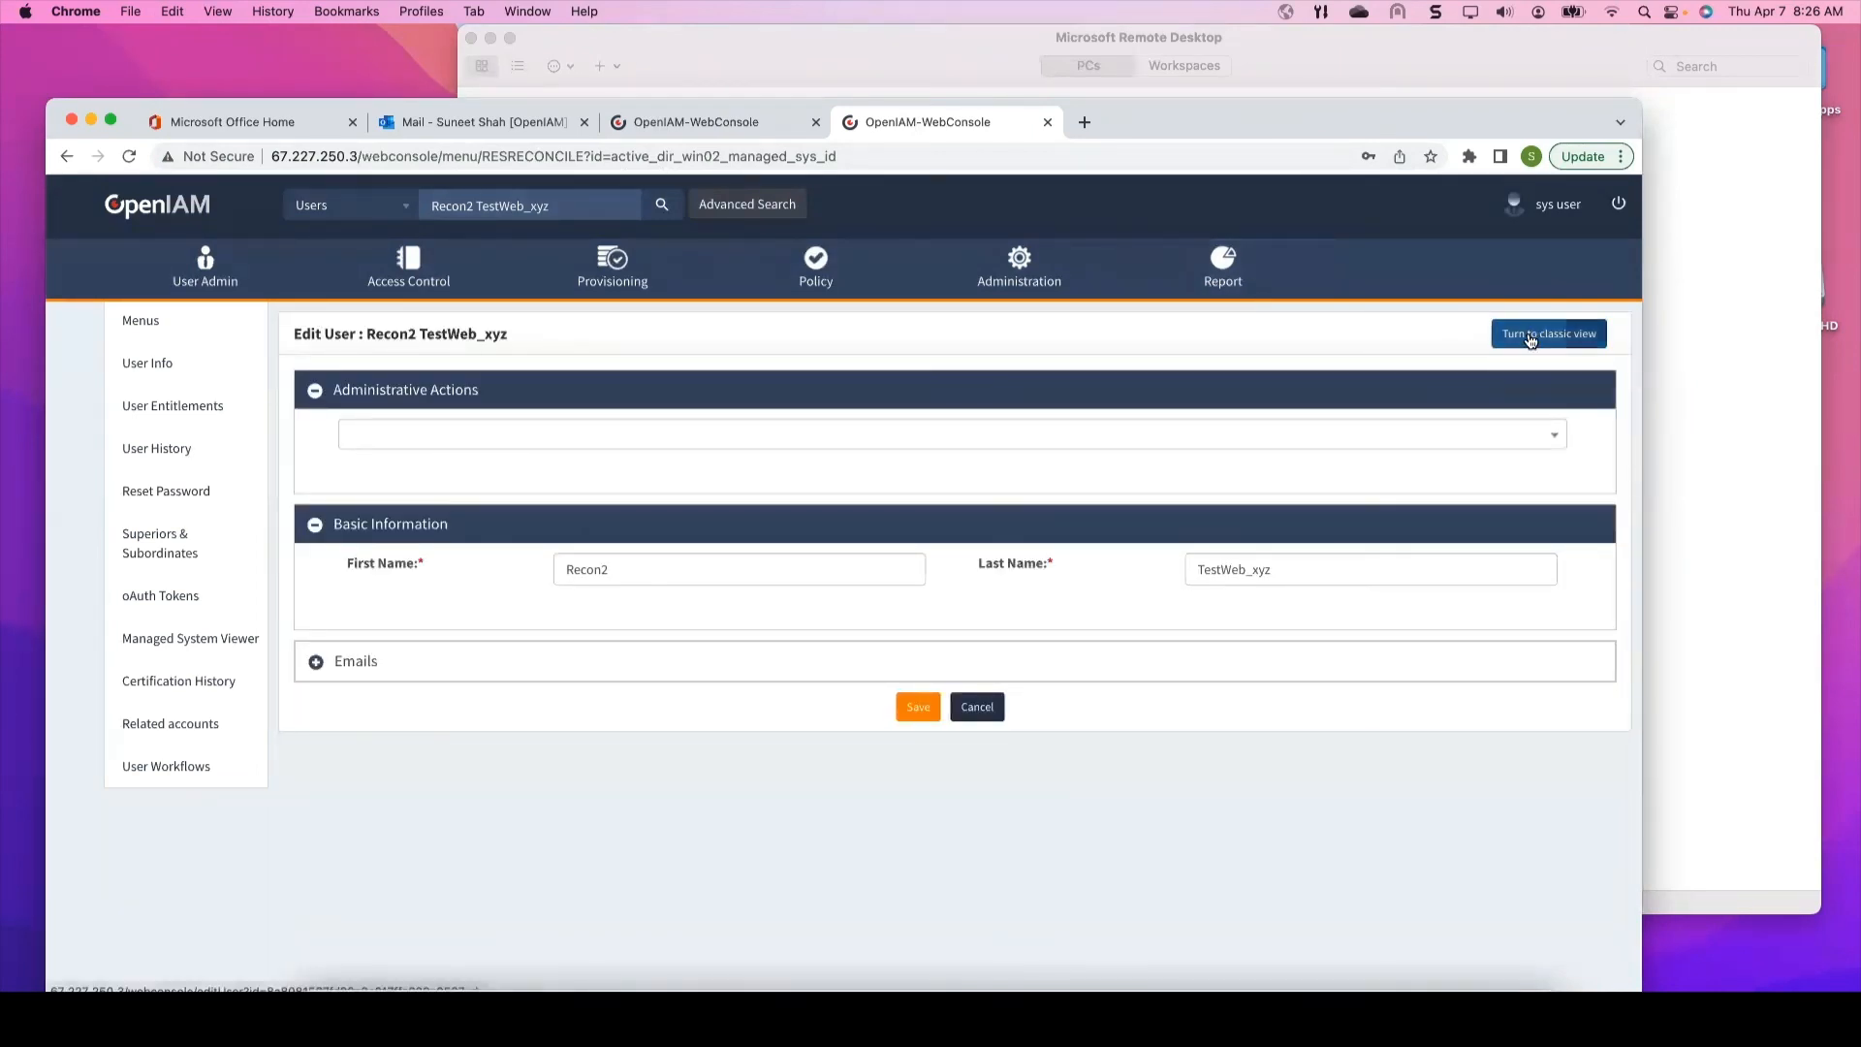
pyautogui.moveTo(1515, 119); pyautogui.dragTo(1525, 10)
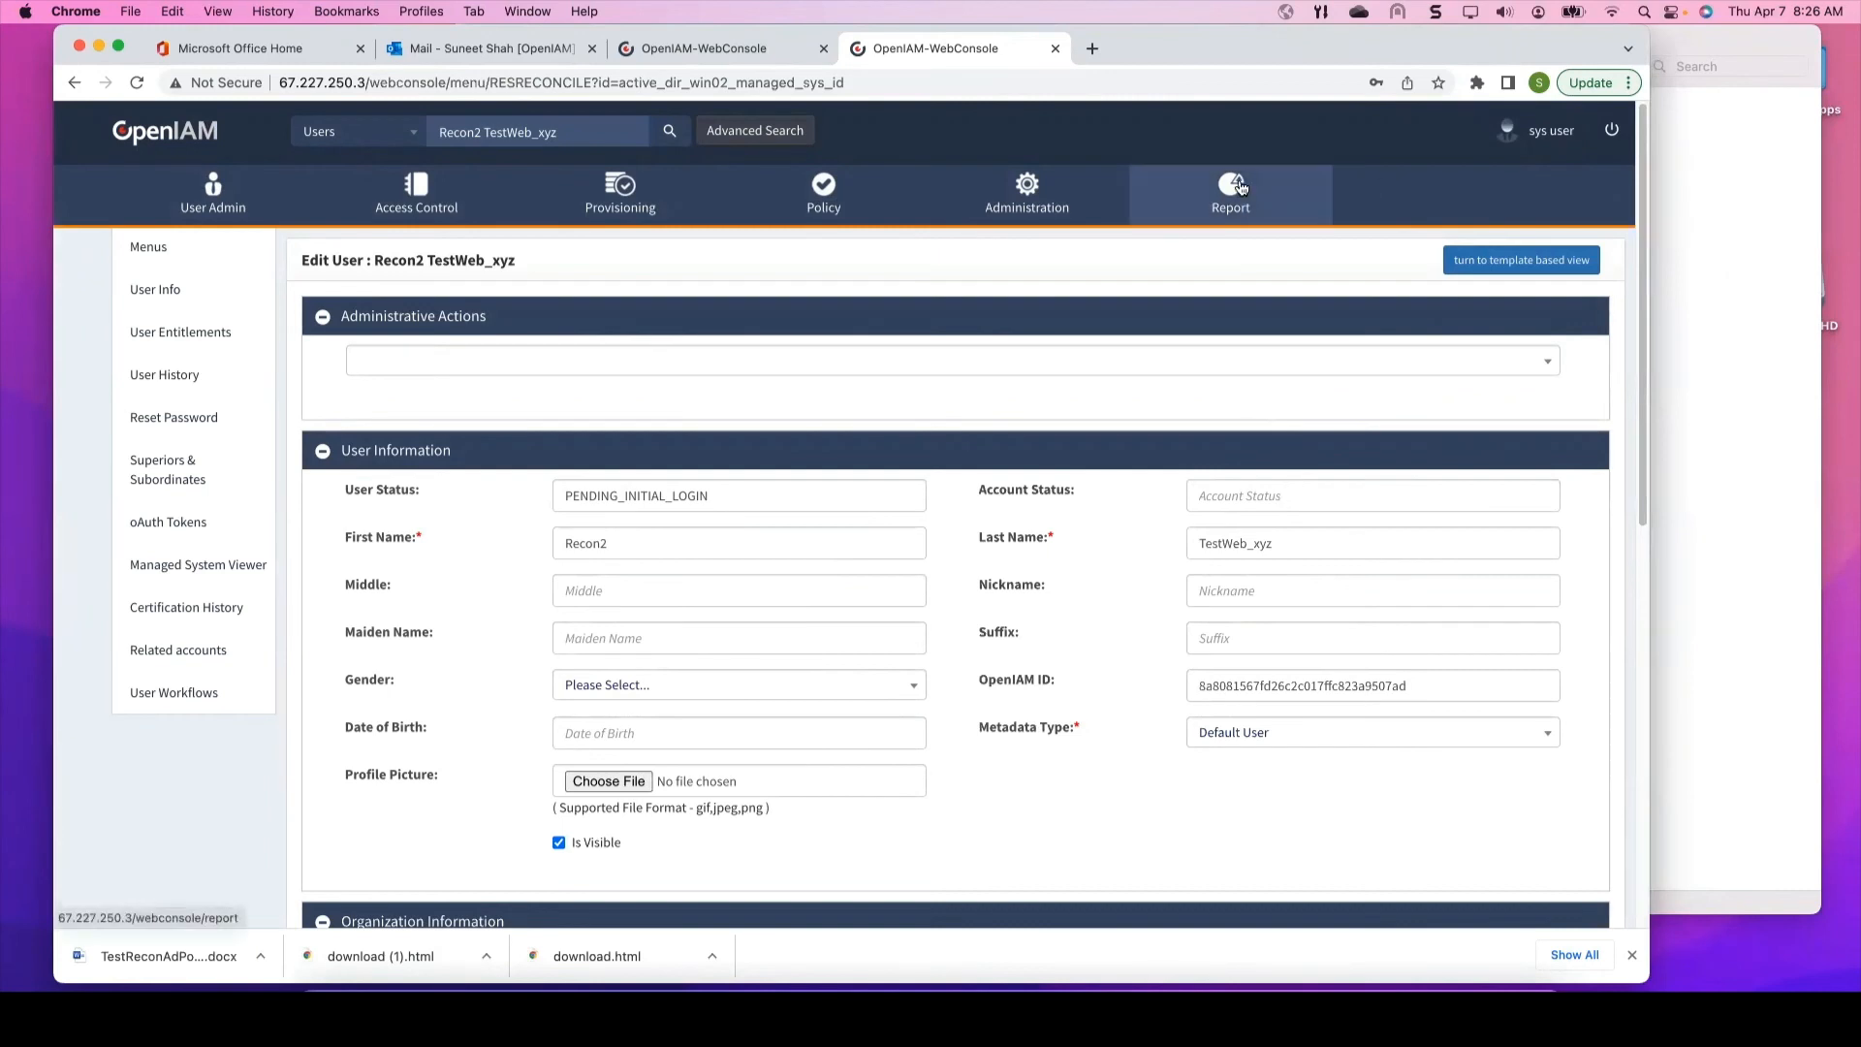
pyautogui.moveTo(1503, 44); pyautogui.dragTo(1487, 45)
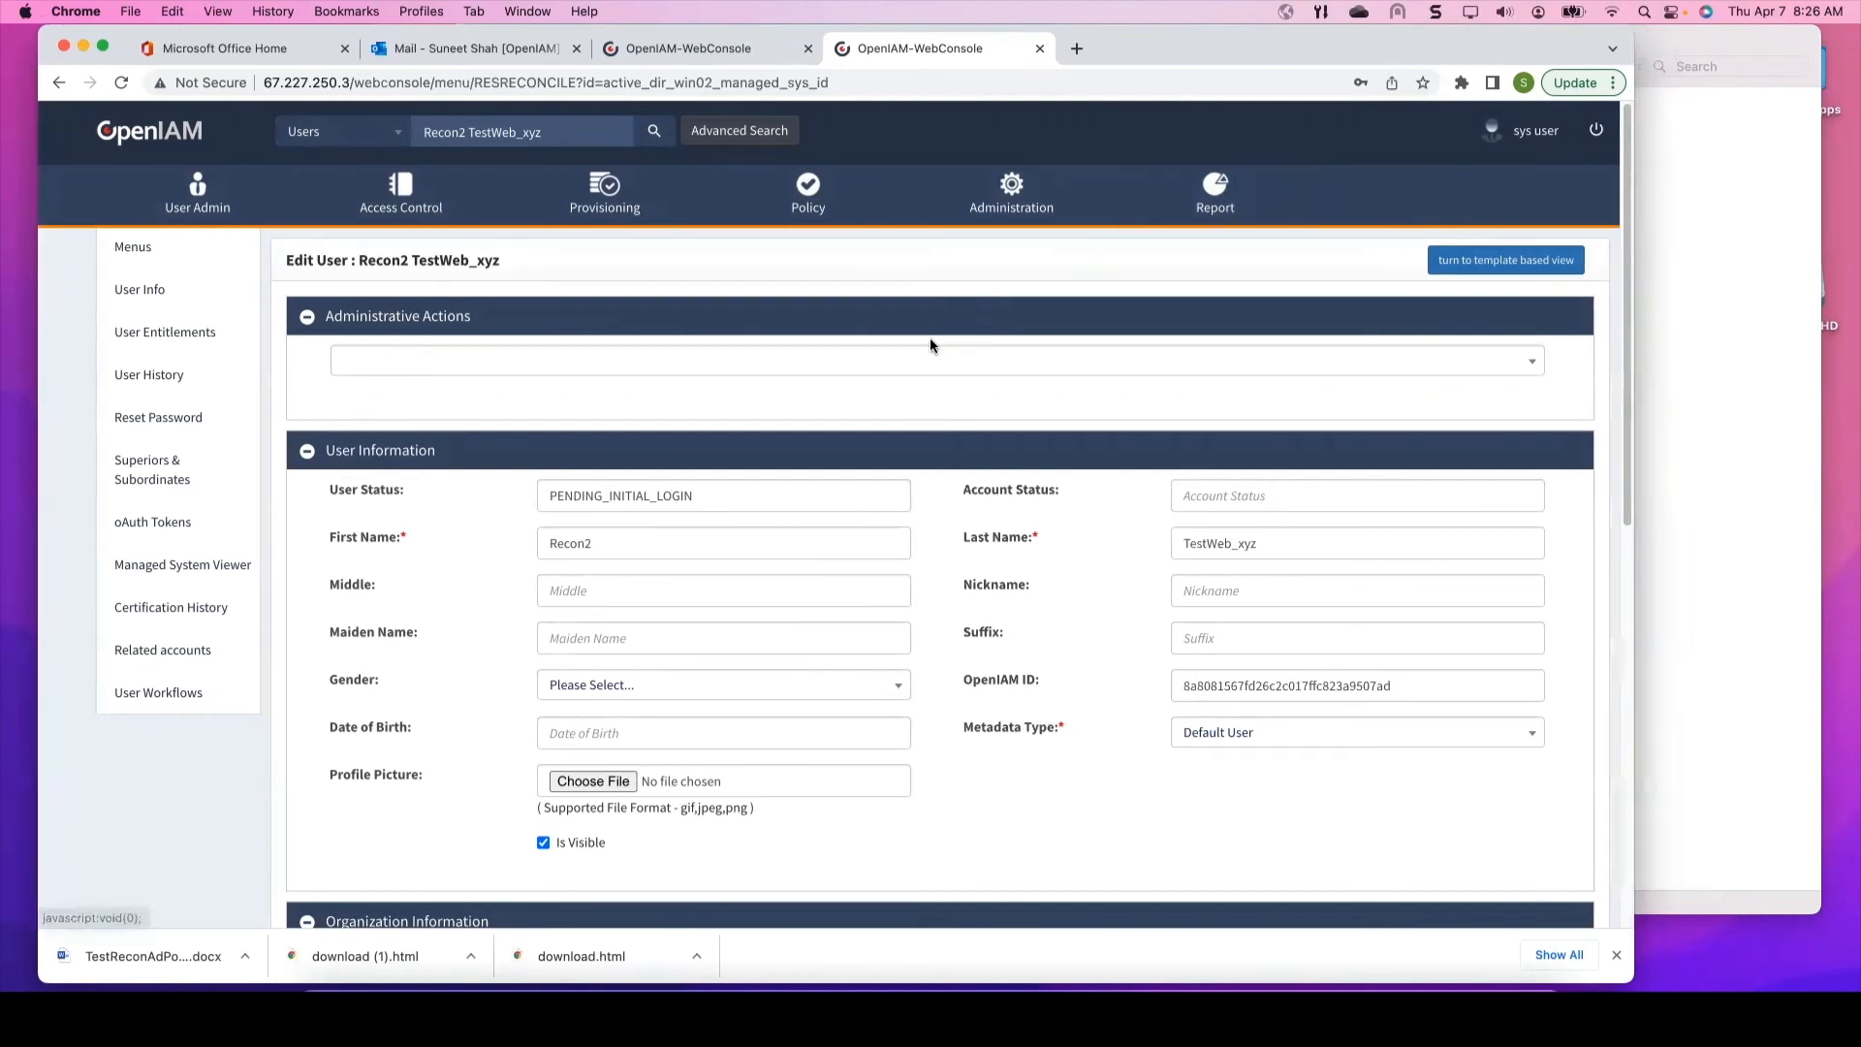
# Step: Go via the Managed System dashboard to Administration > Log Viewer and search audit log records
pyautogui.moveTo(611, 197)
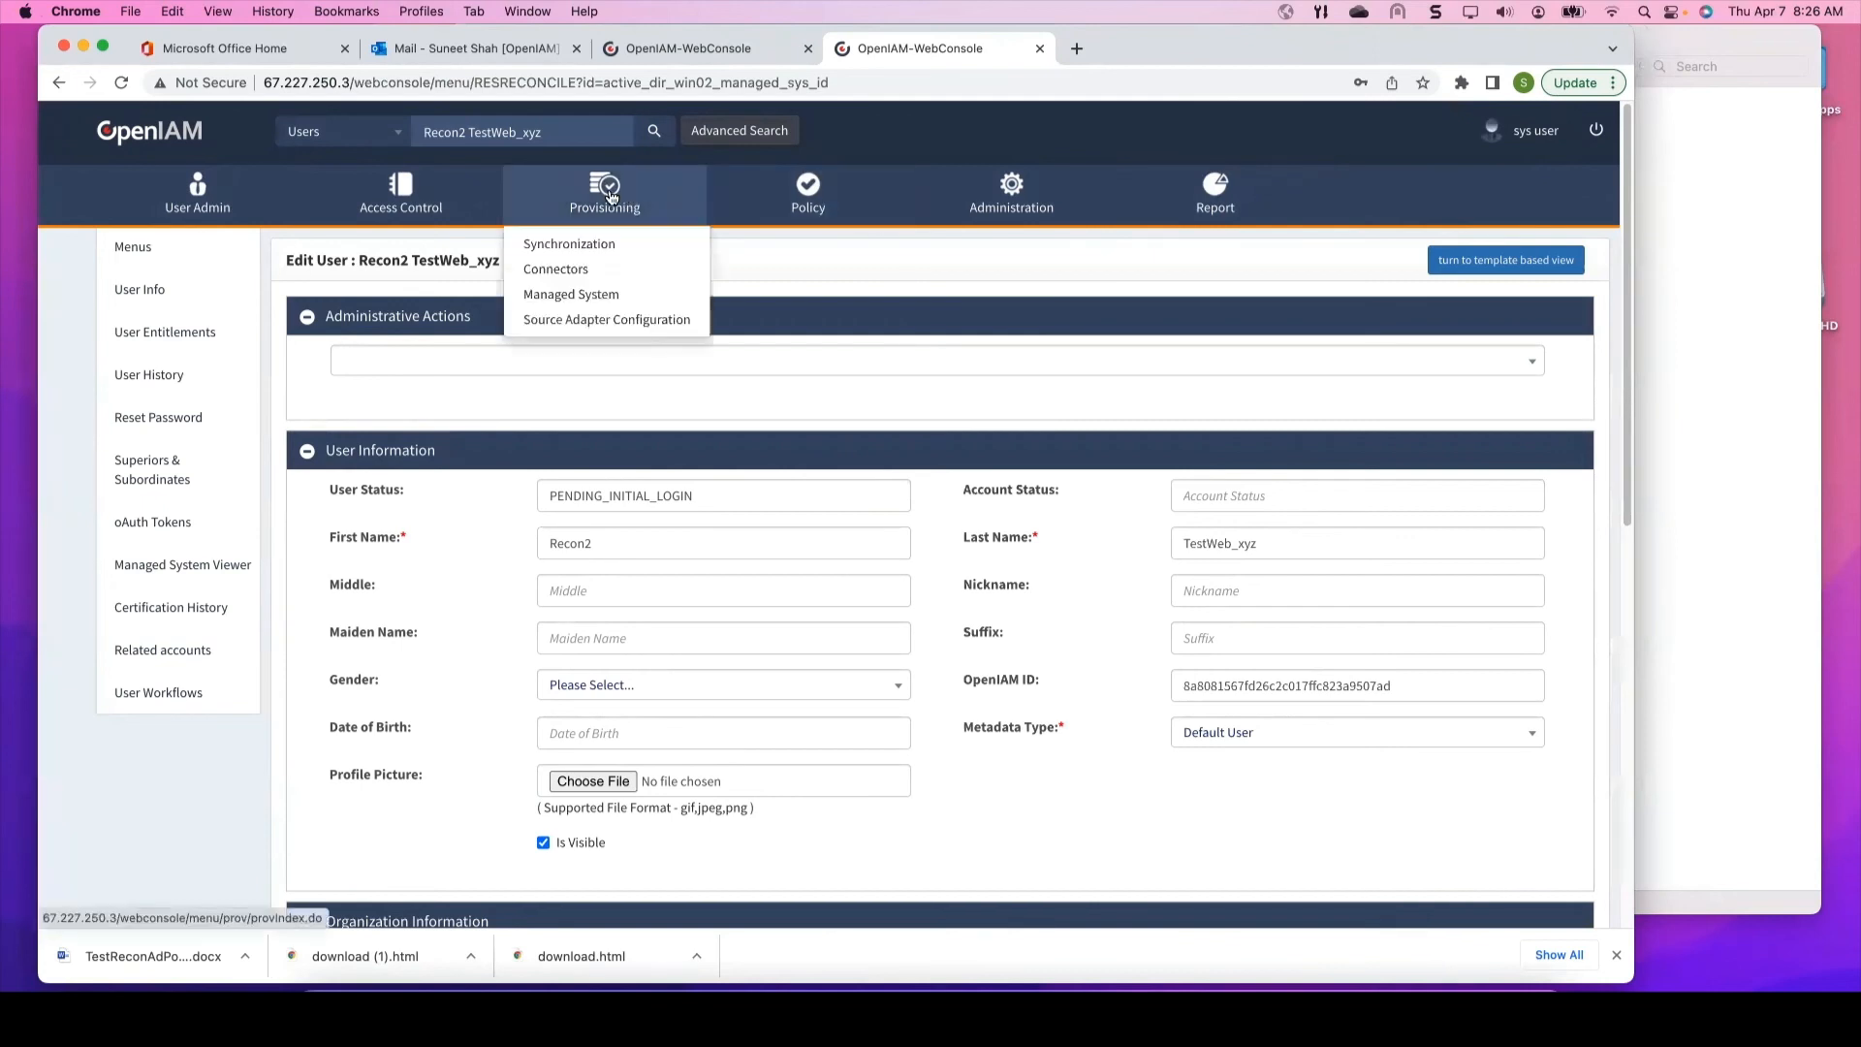
pyautogui.click(611, 295)
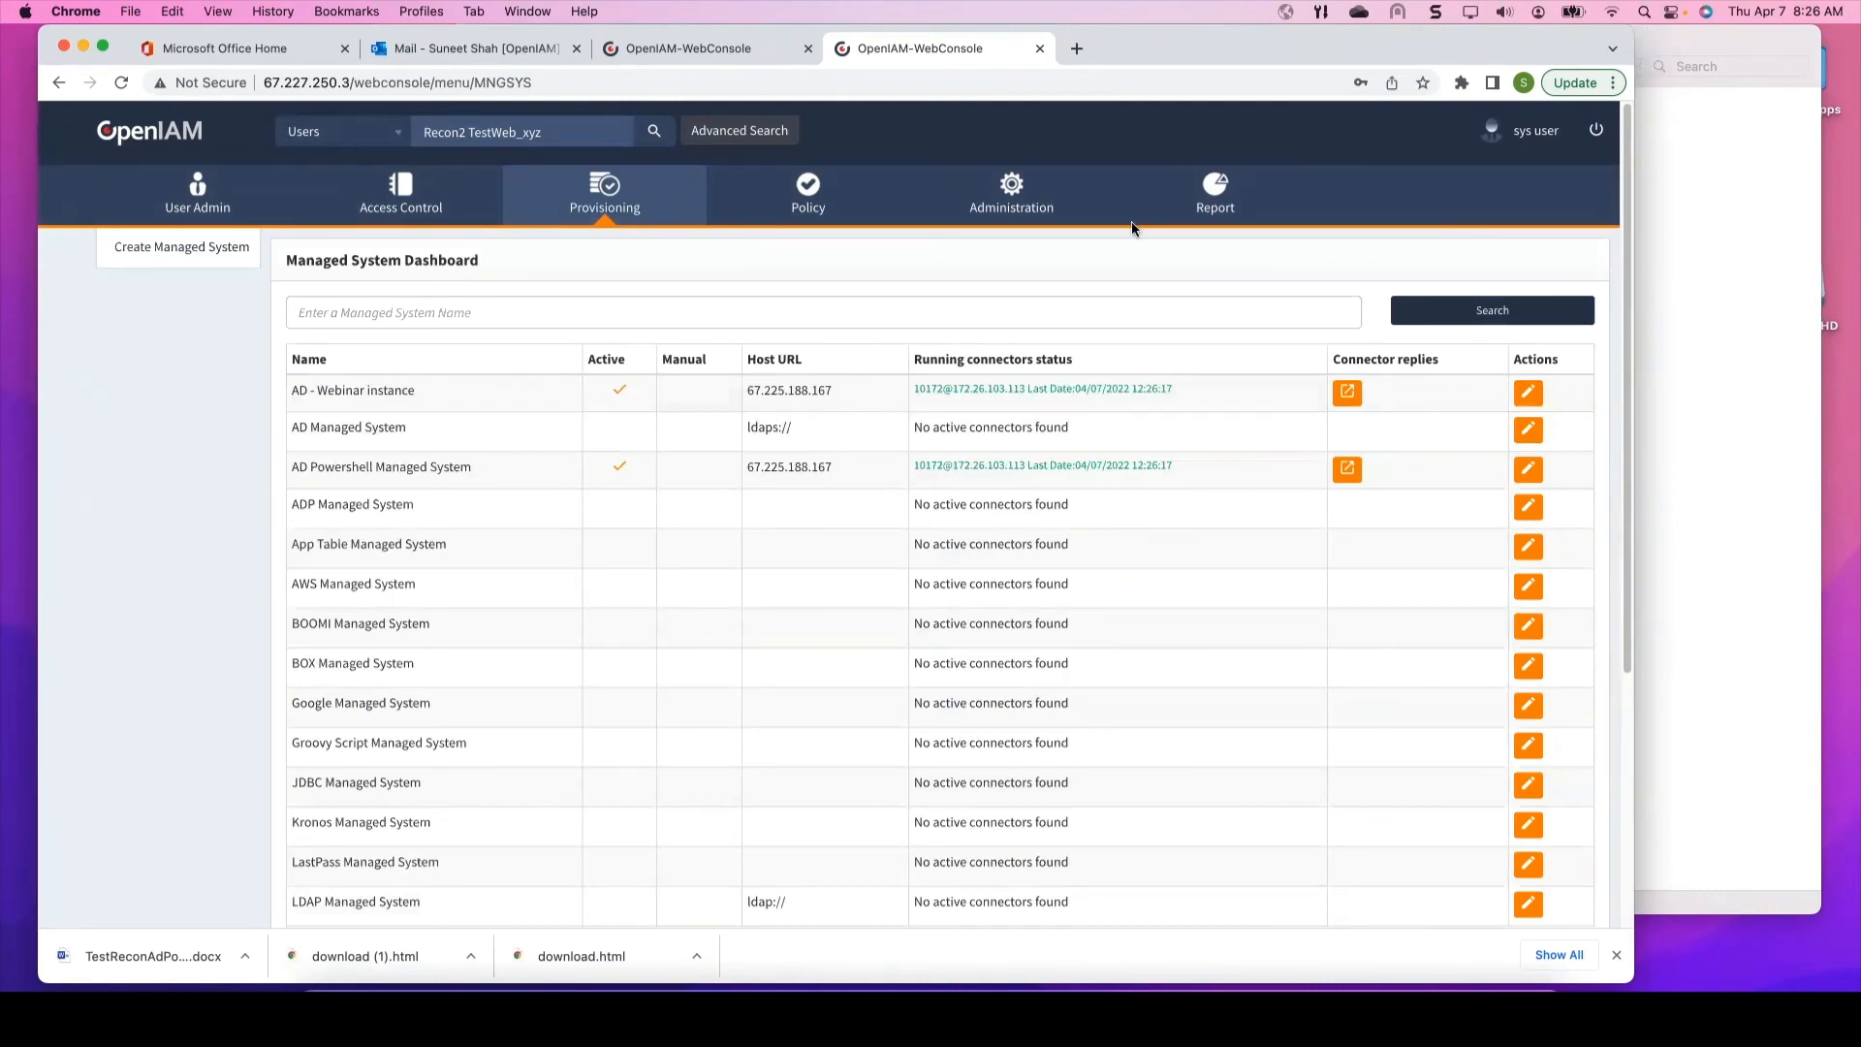
pyautogui.click(1005, 190)
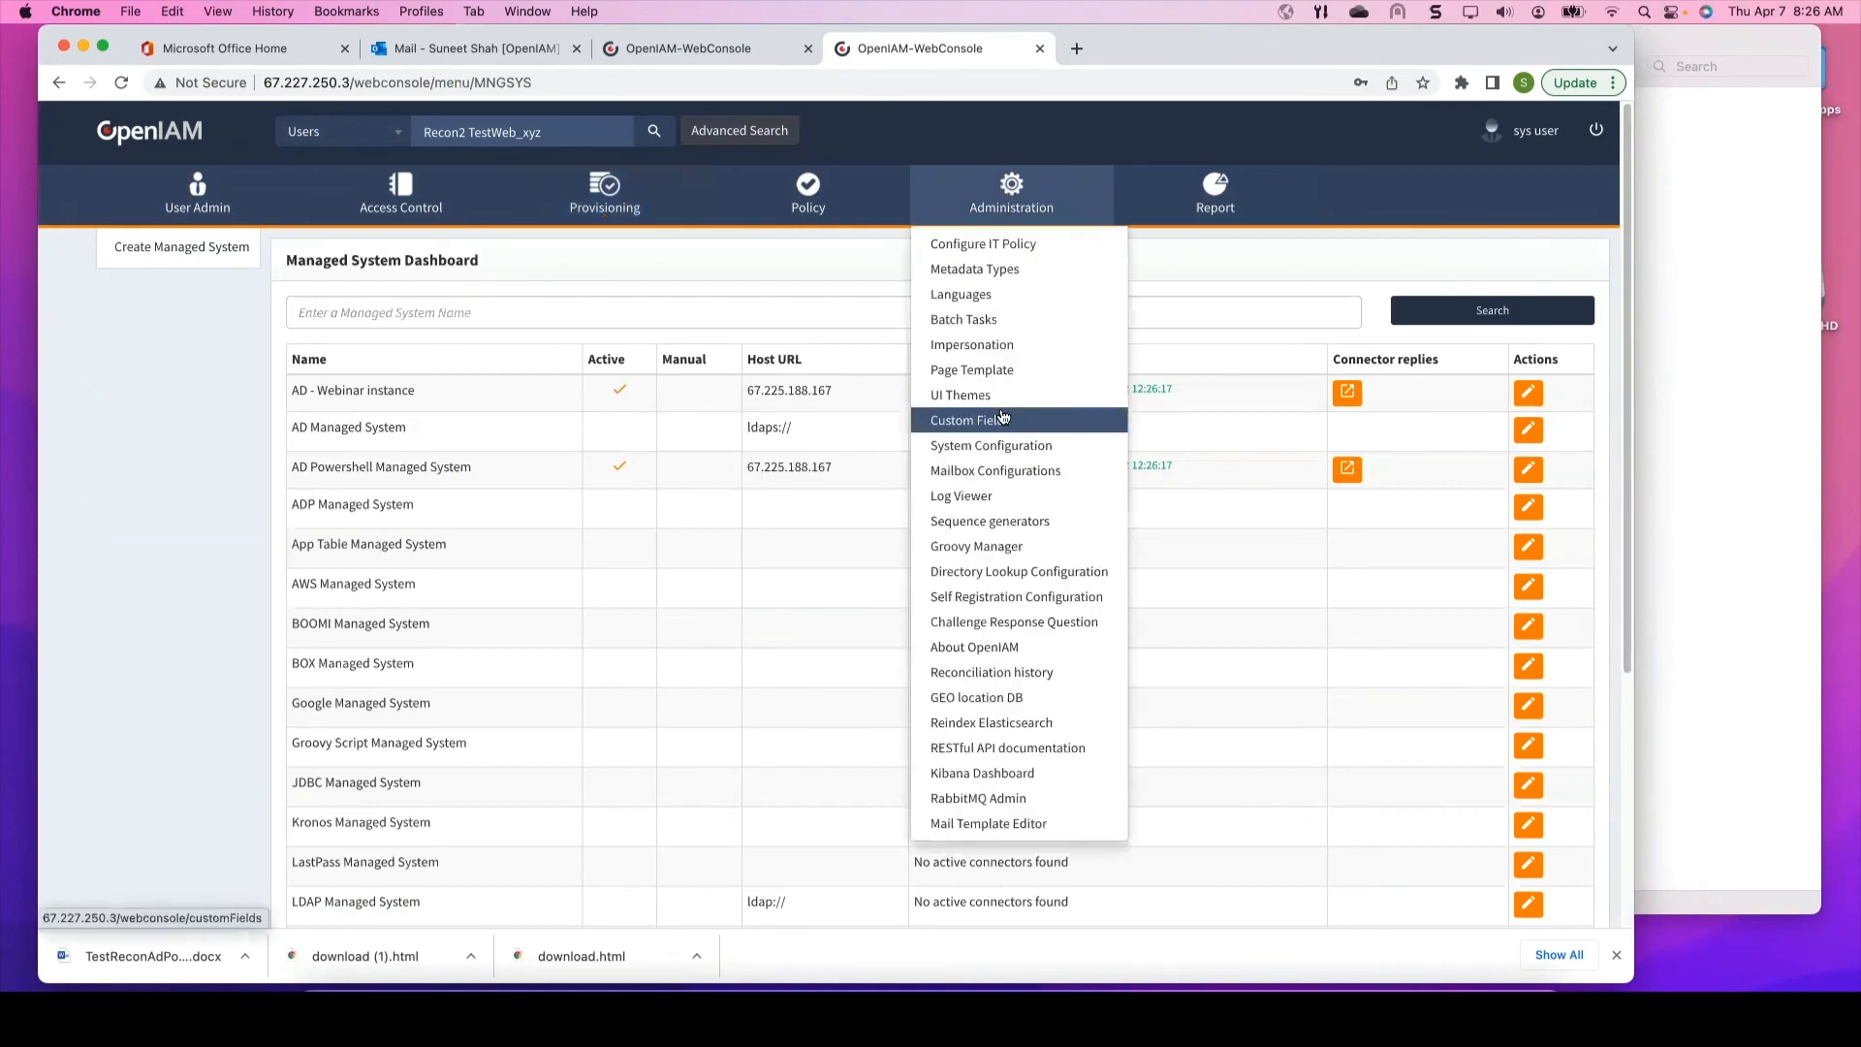
pyautogui.click(969, 495)
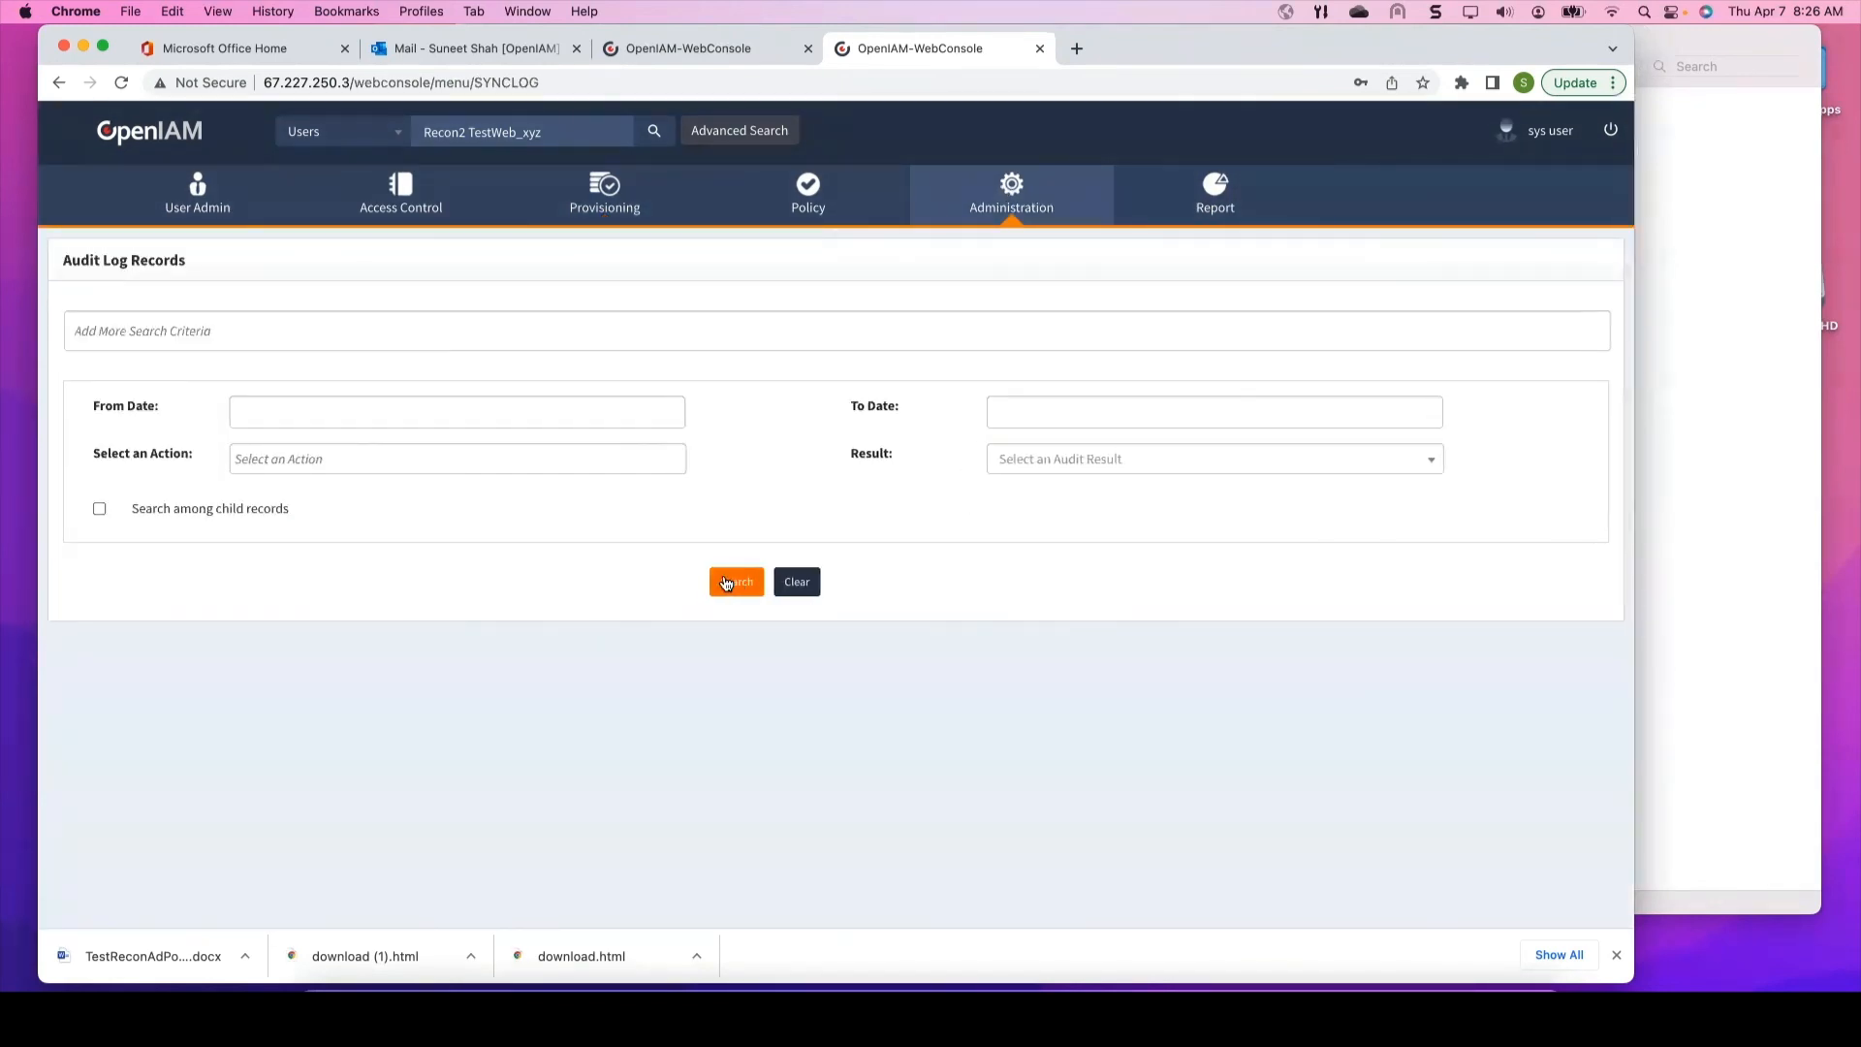
pyautogui.click(729, 582)
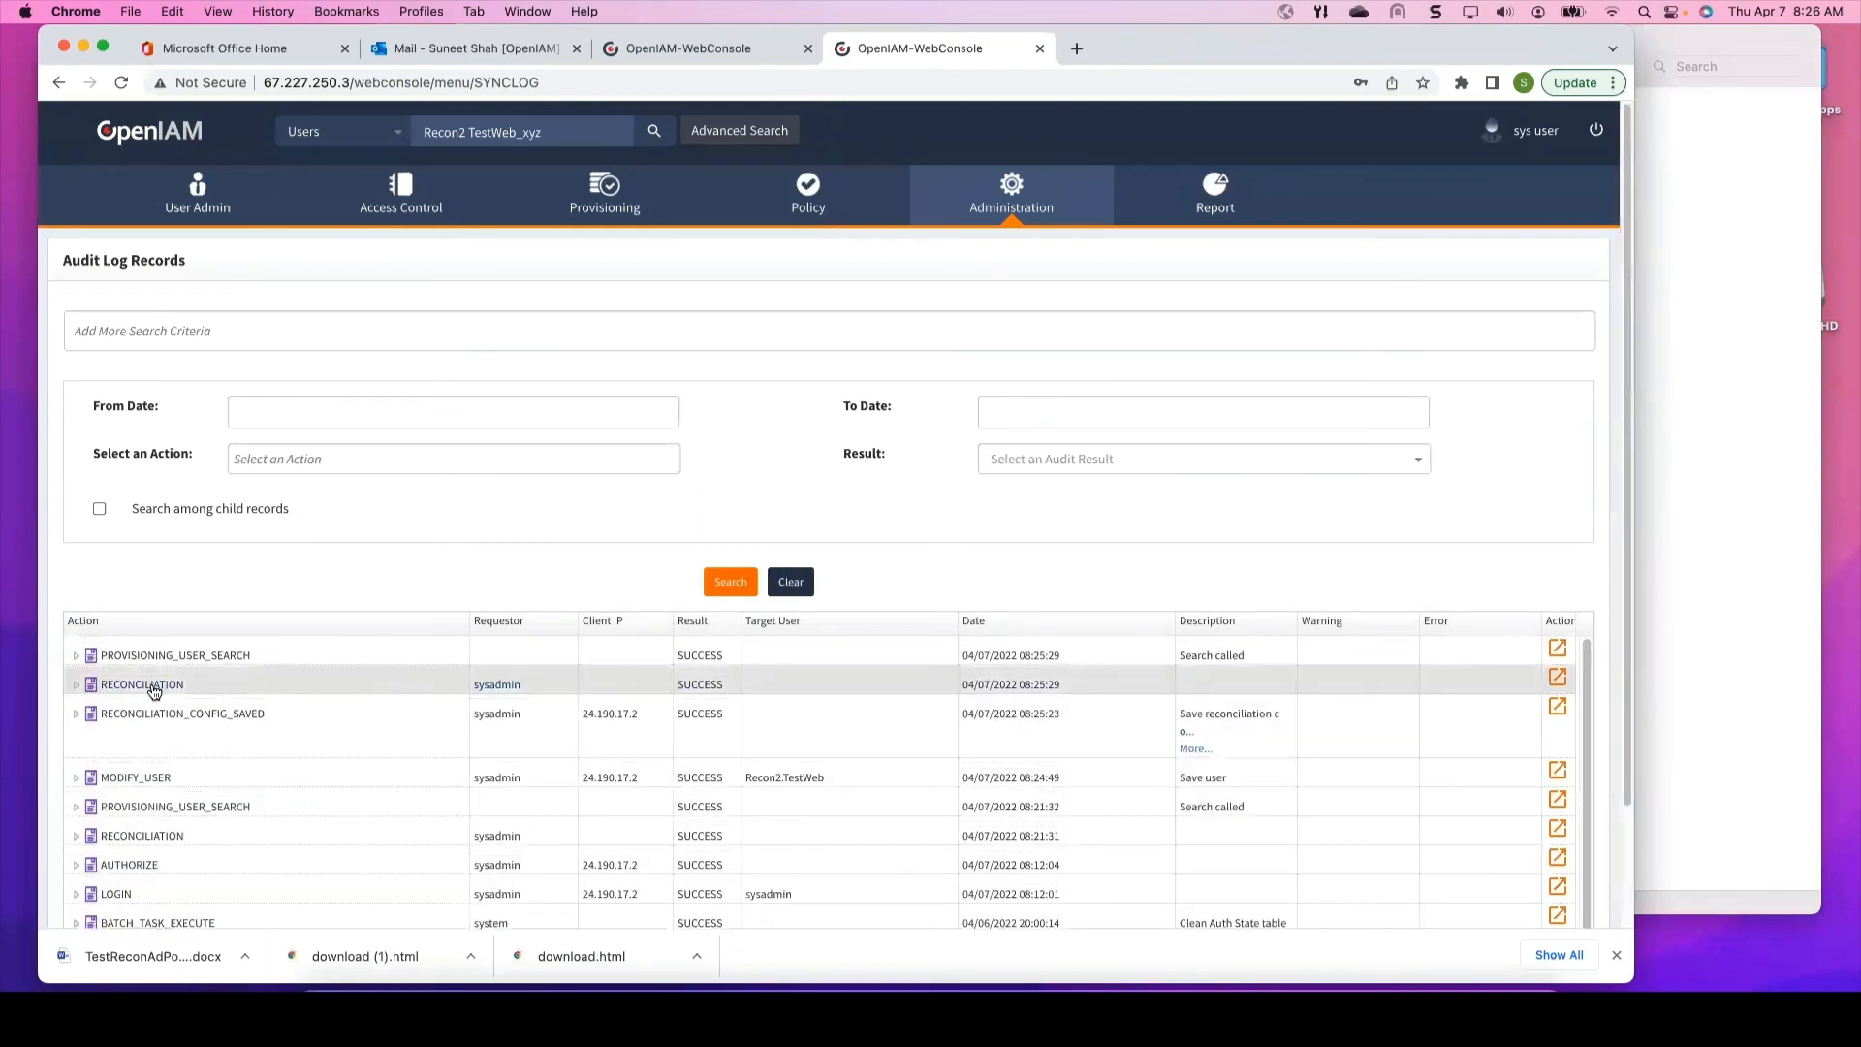